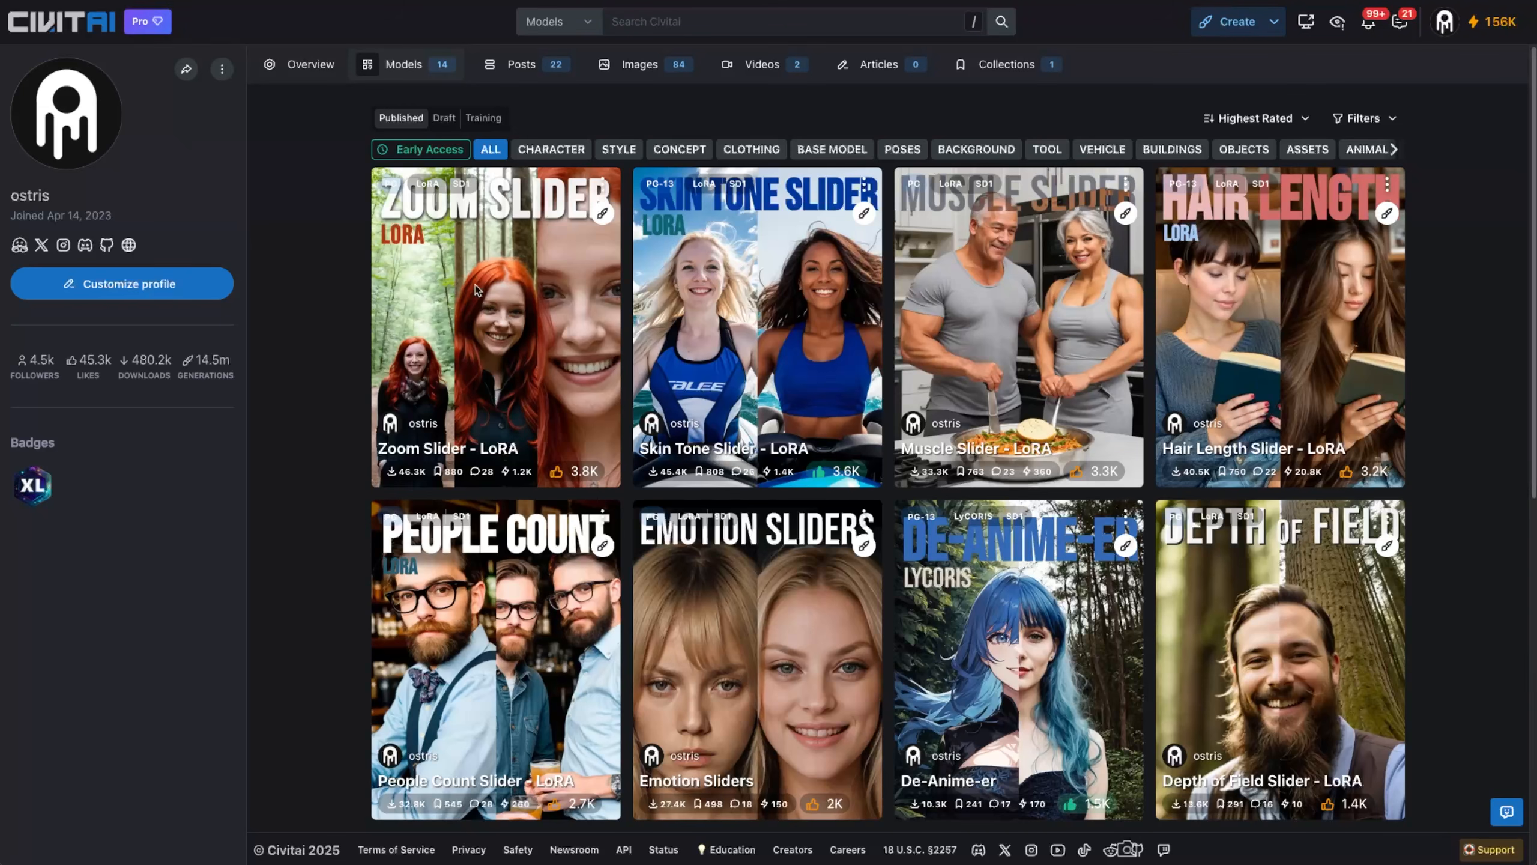
Browse the Zoom Slider LoRA's example images and the other published slider models on the creator's profile.
click(525, 302)
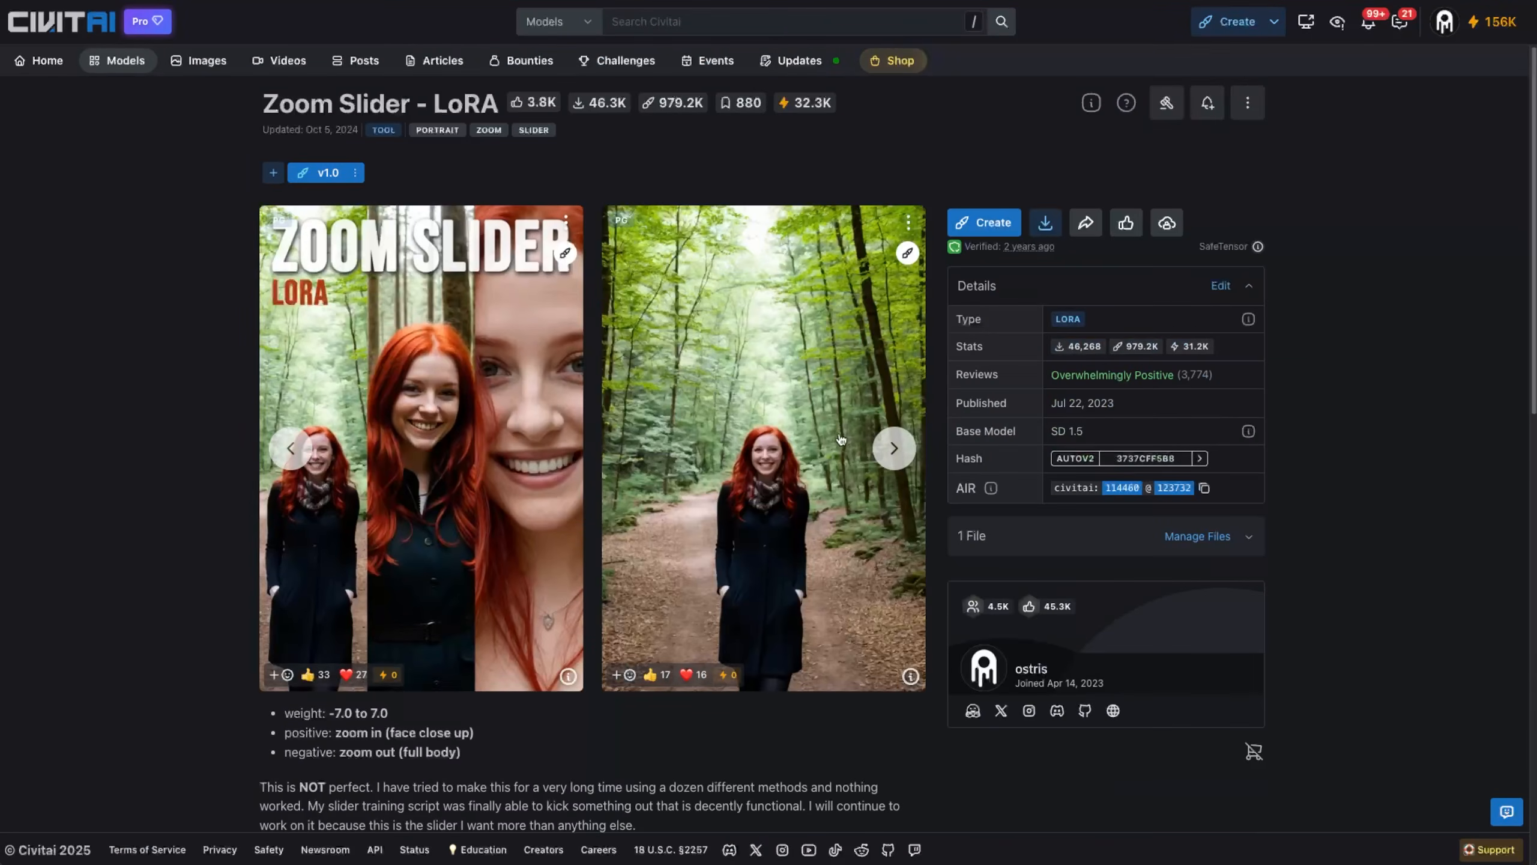
click(894, 449)
click(892, 454)
click(893, 454)
click(893, 454)
click(892, 454)
click(892, 454)
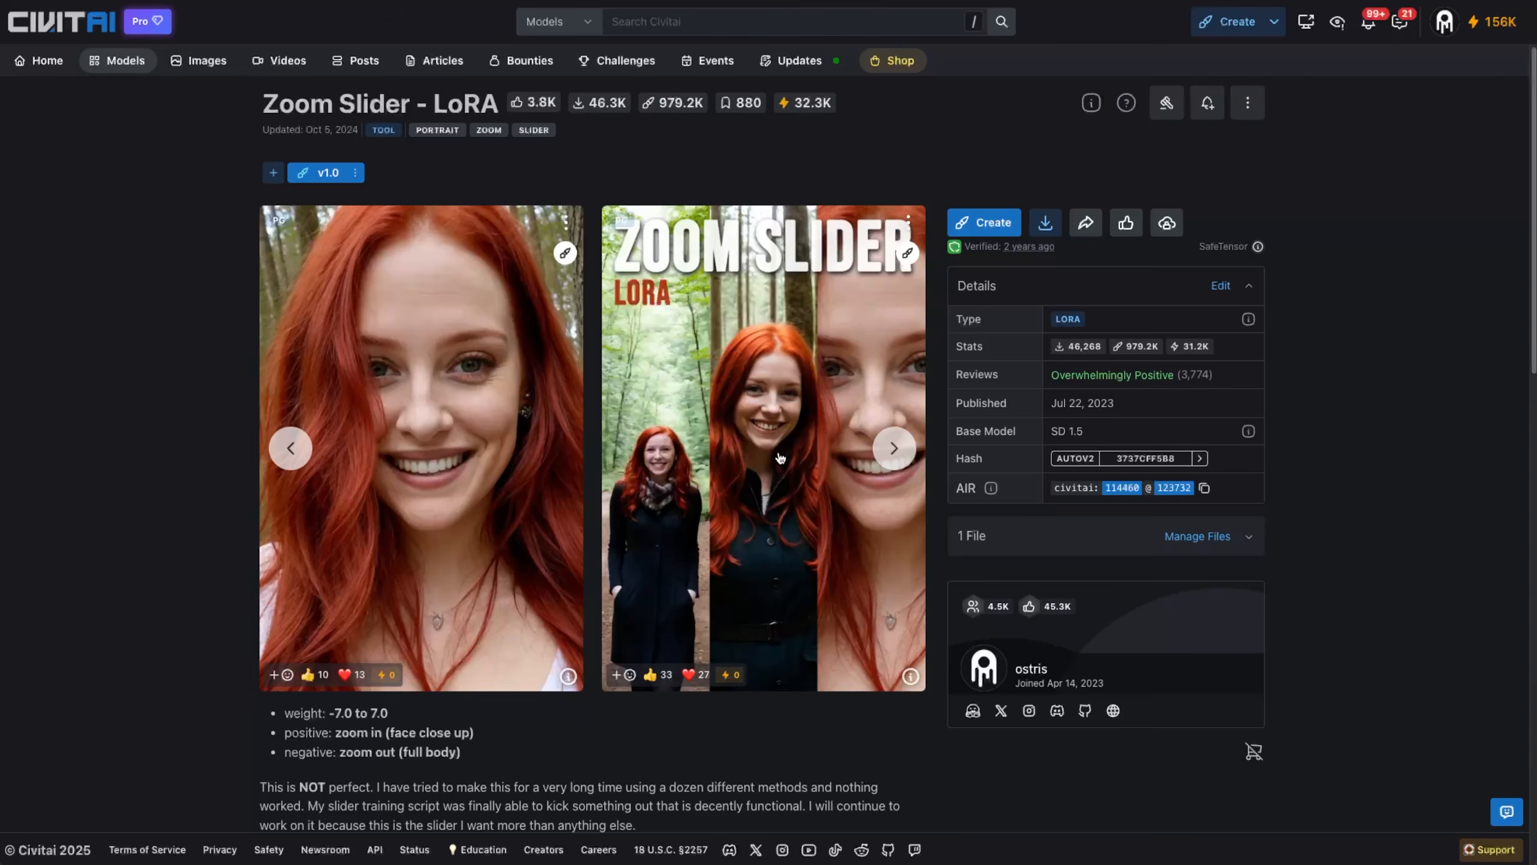
click(892, 447)
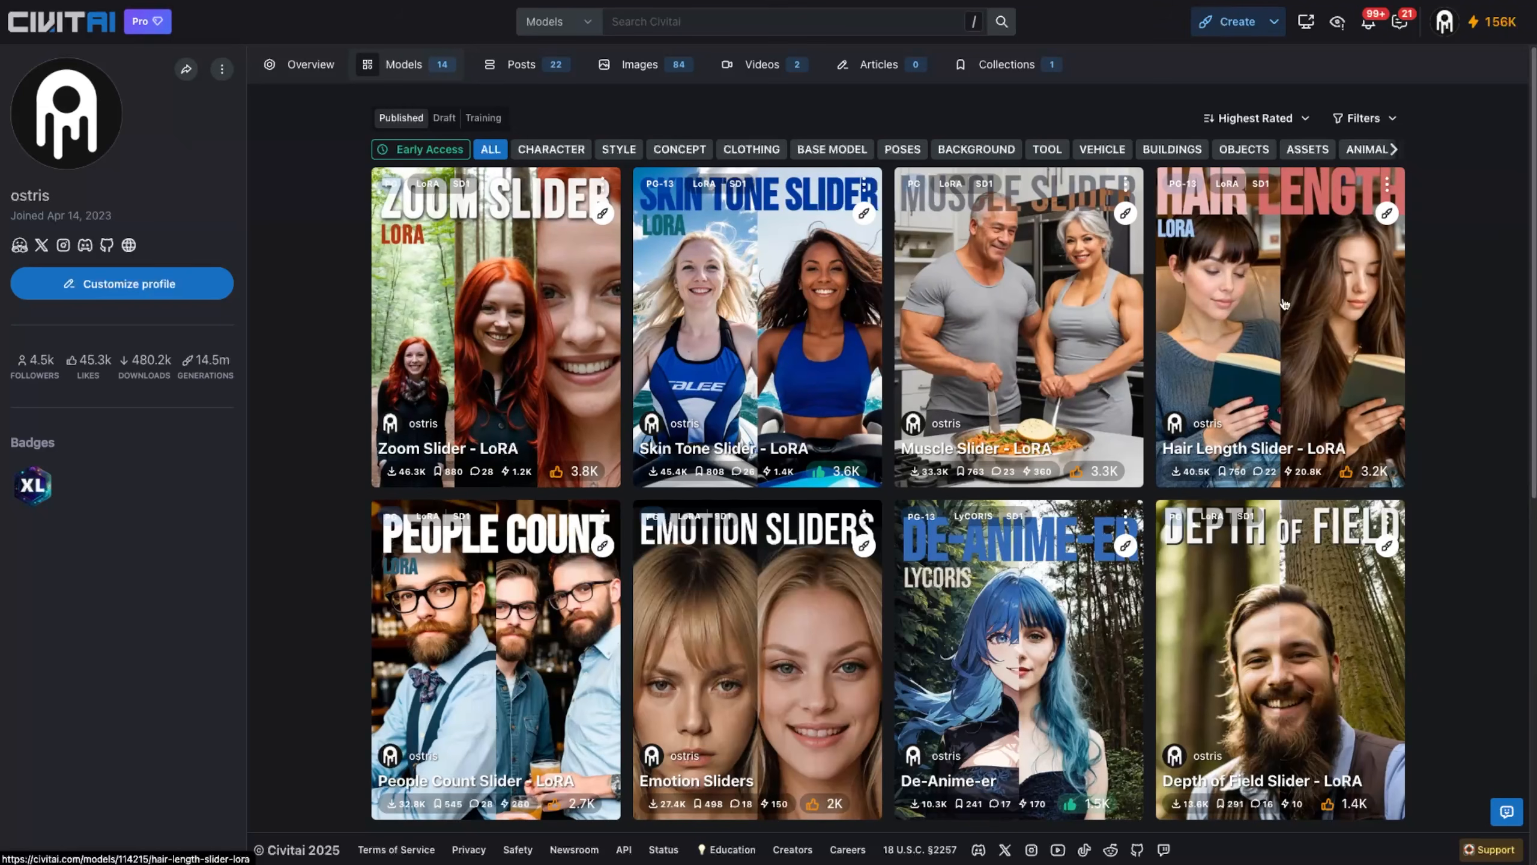
scroll(1289, 375, down, 3)
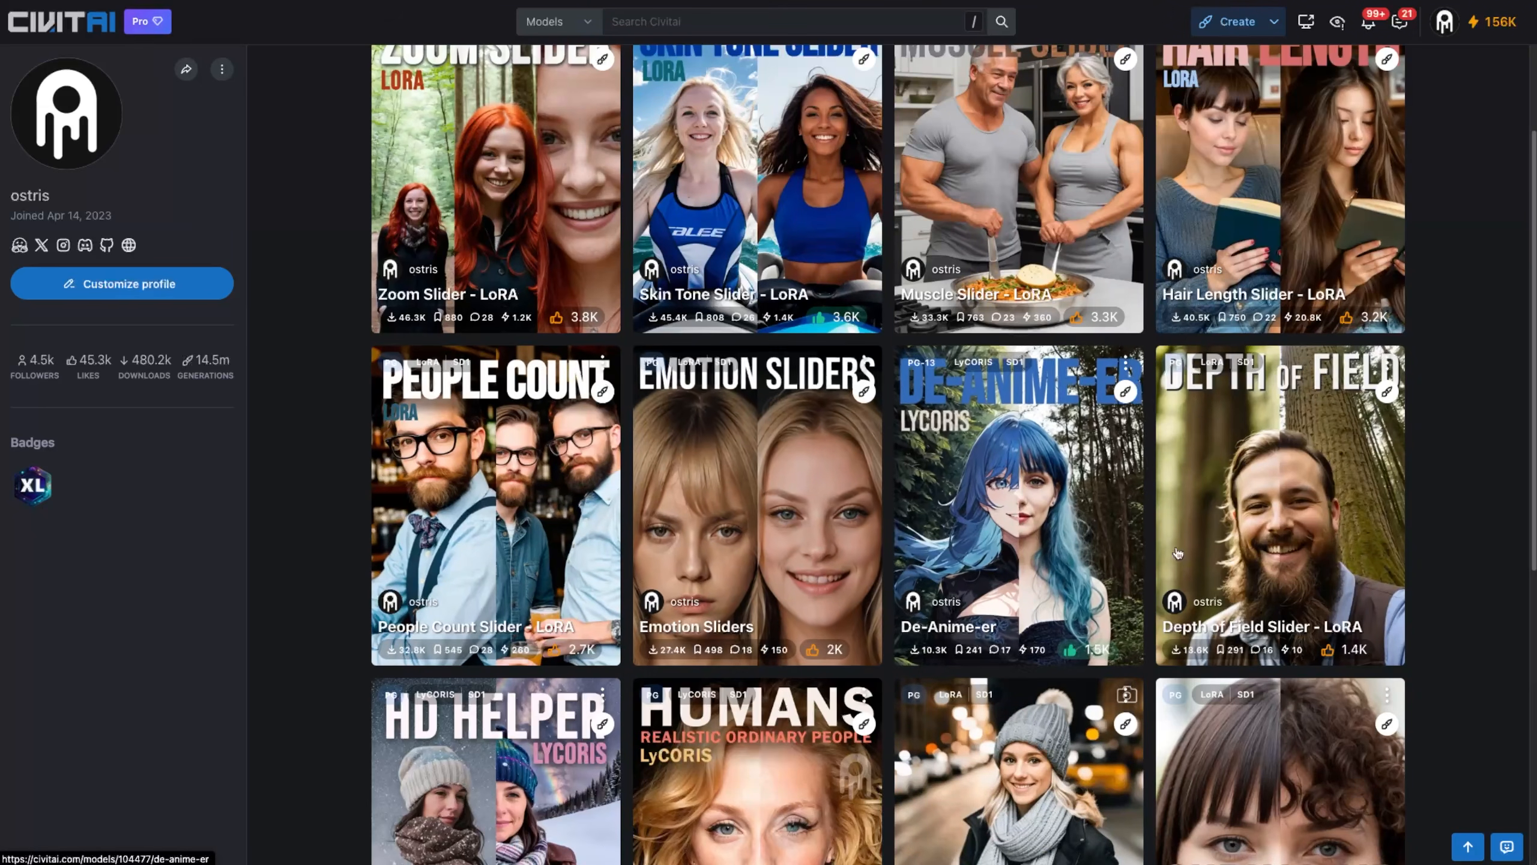
scroll(1208, 544, down, 3)
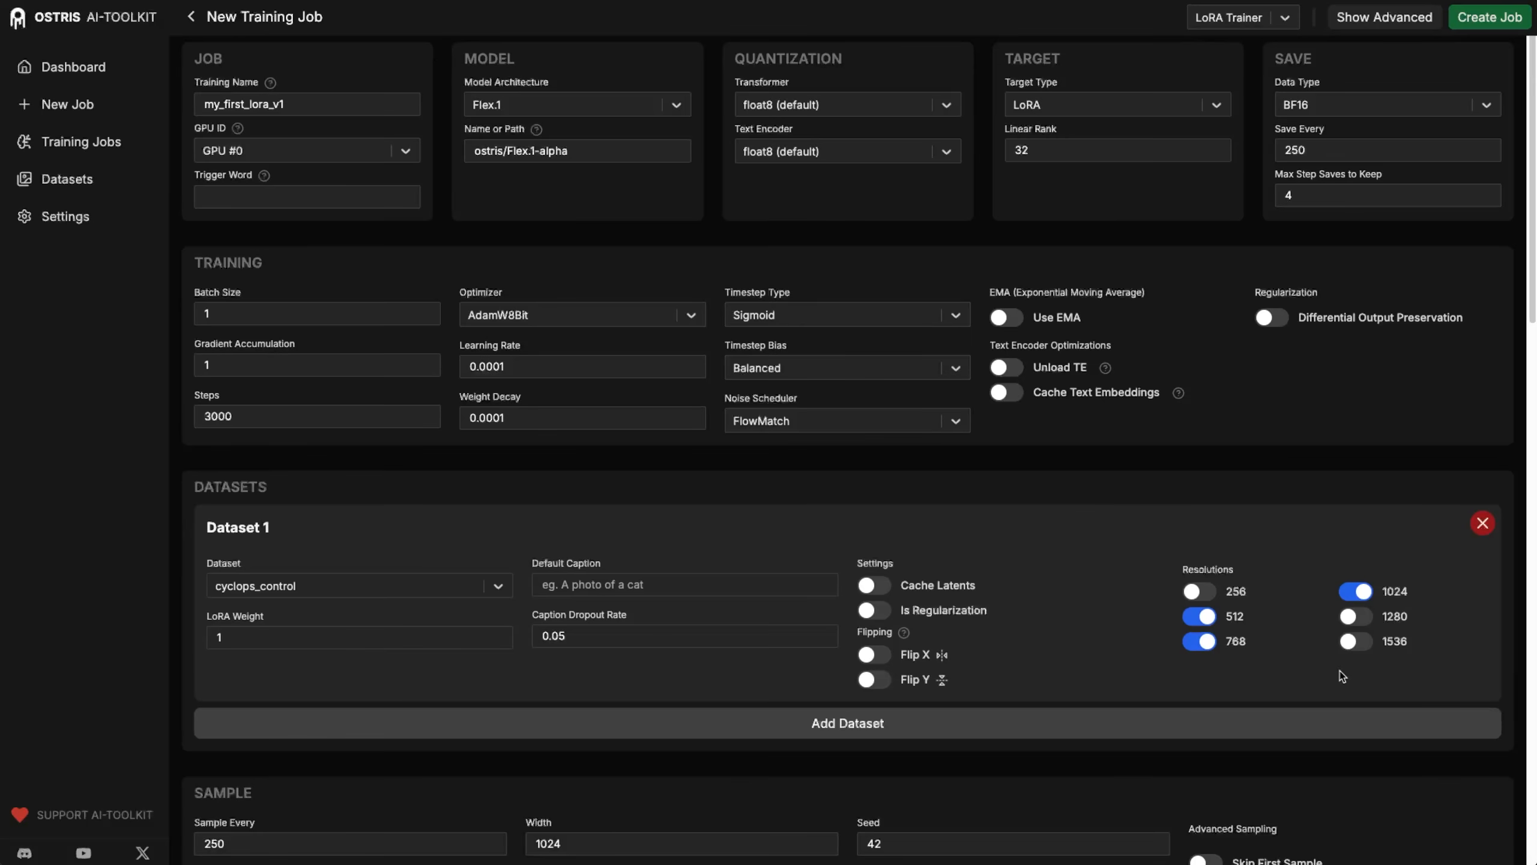
click(360, 156)
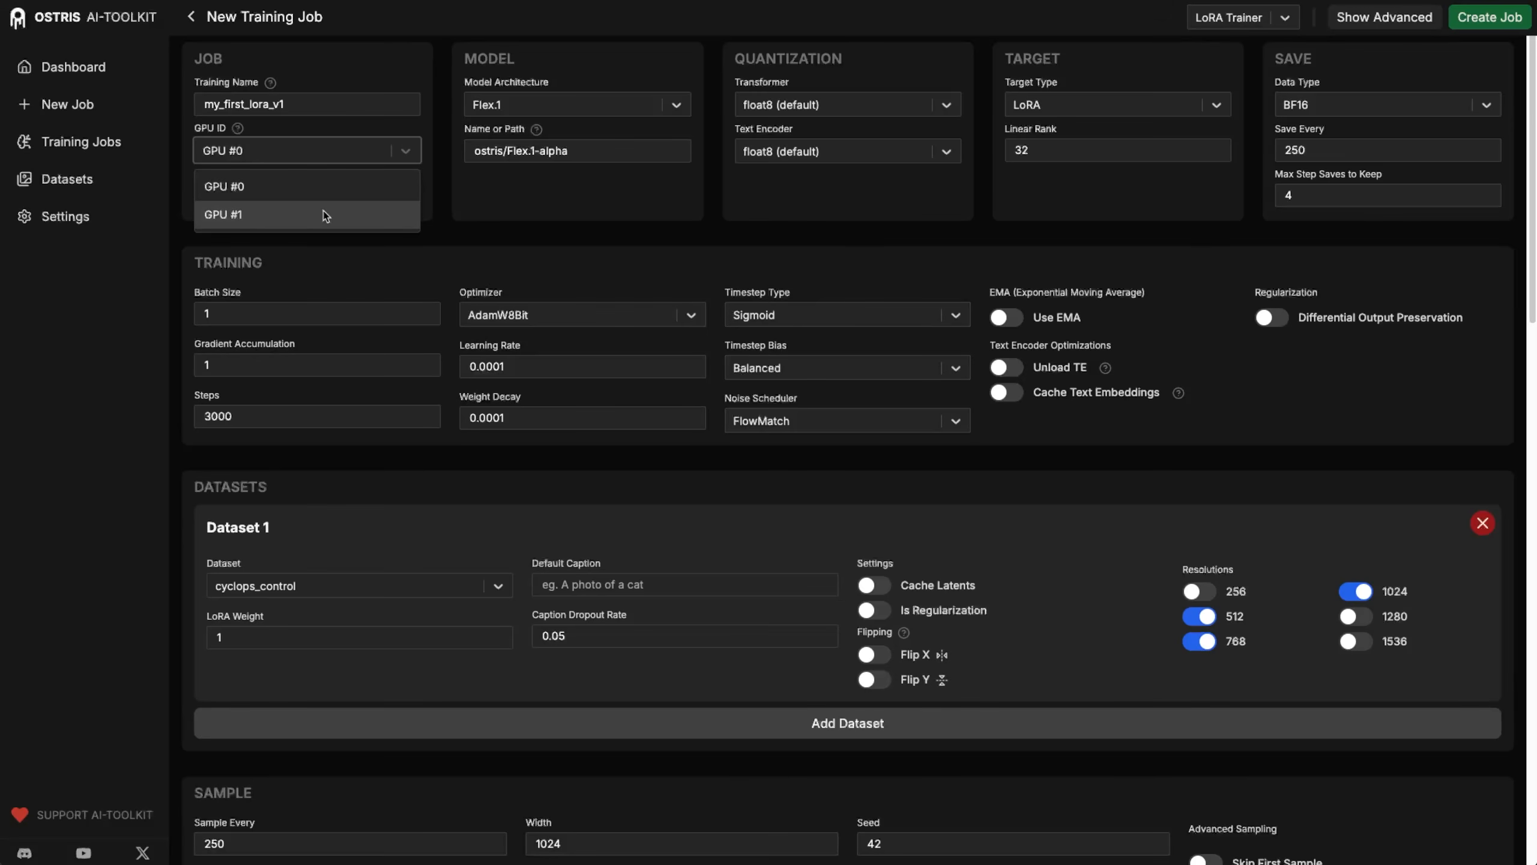
click(581, 235)
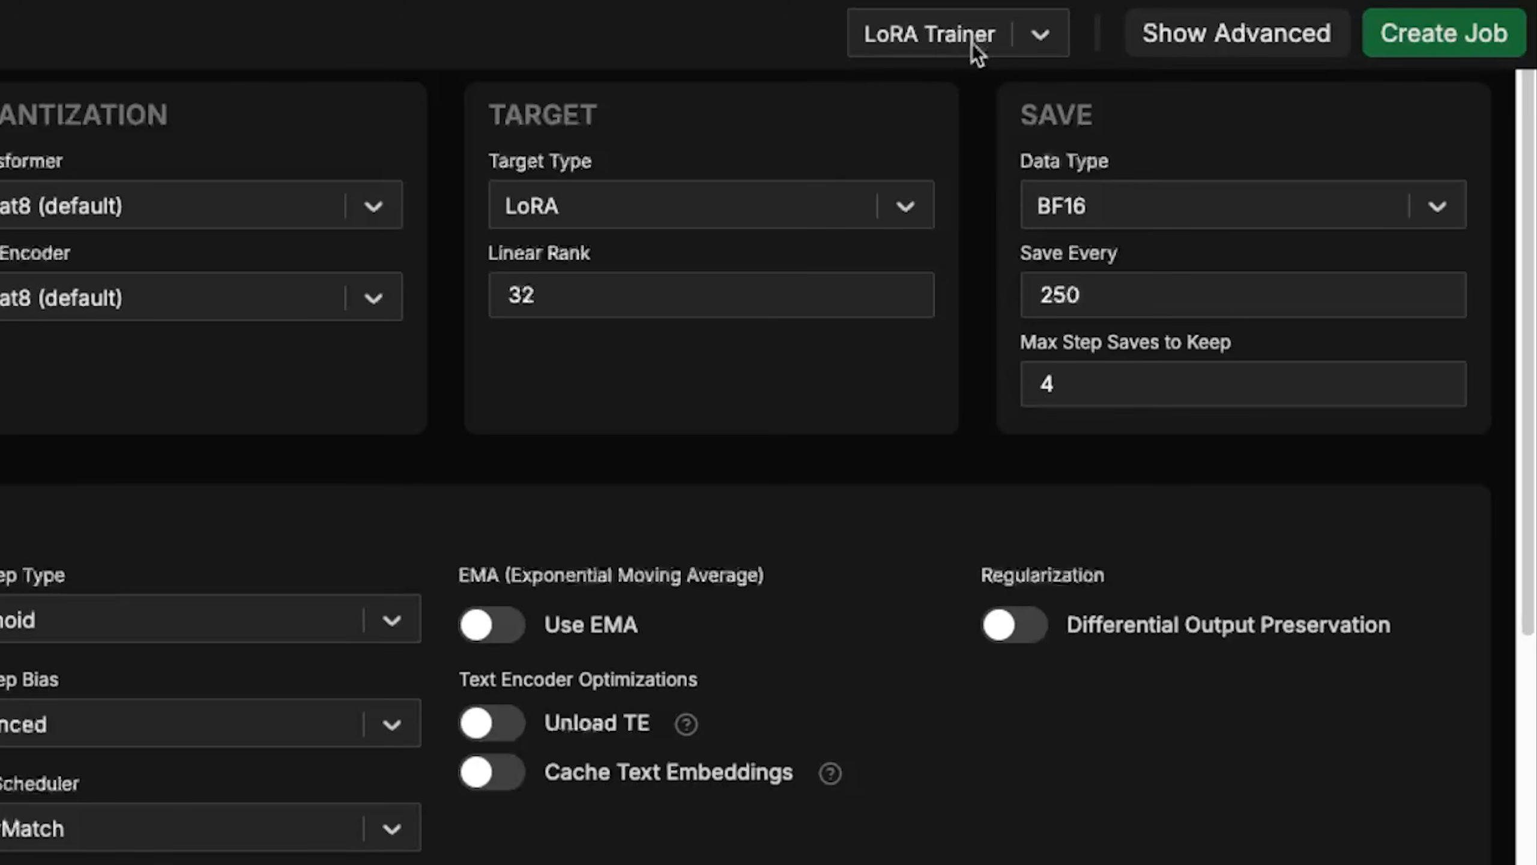
Switch the new training job from LoRA Trainer to Concept Slider and look over its settings.
click(976, 45)
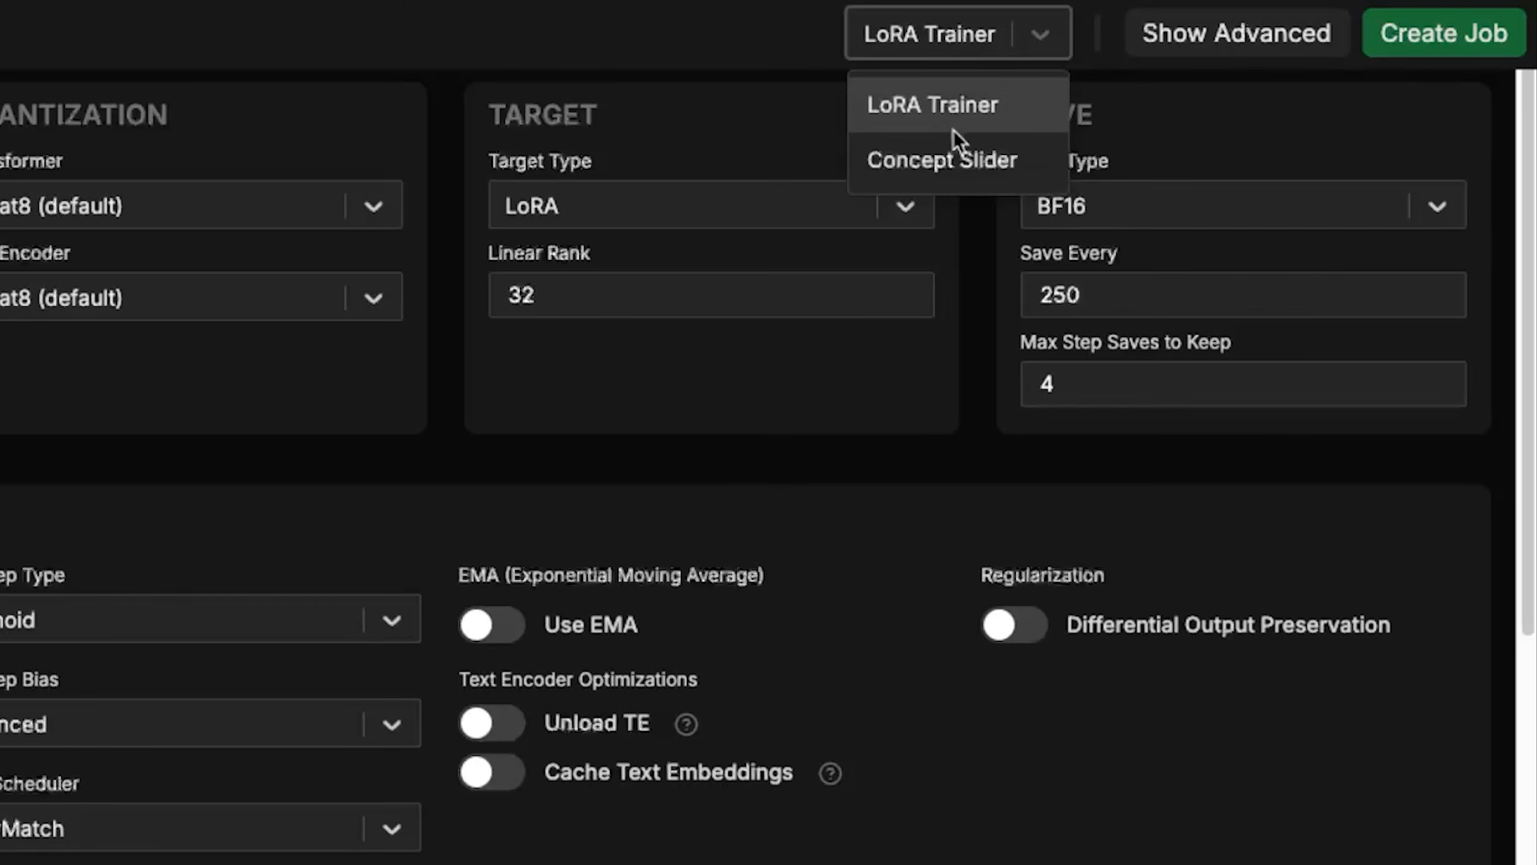
click(952, 158)
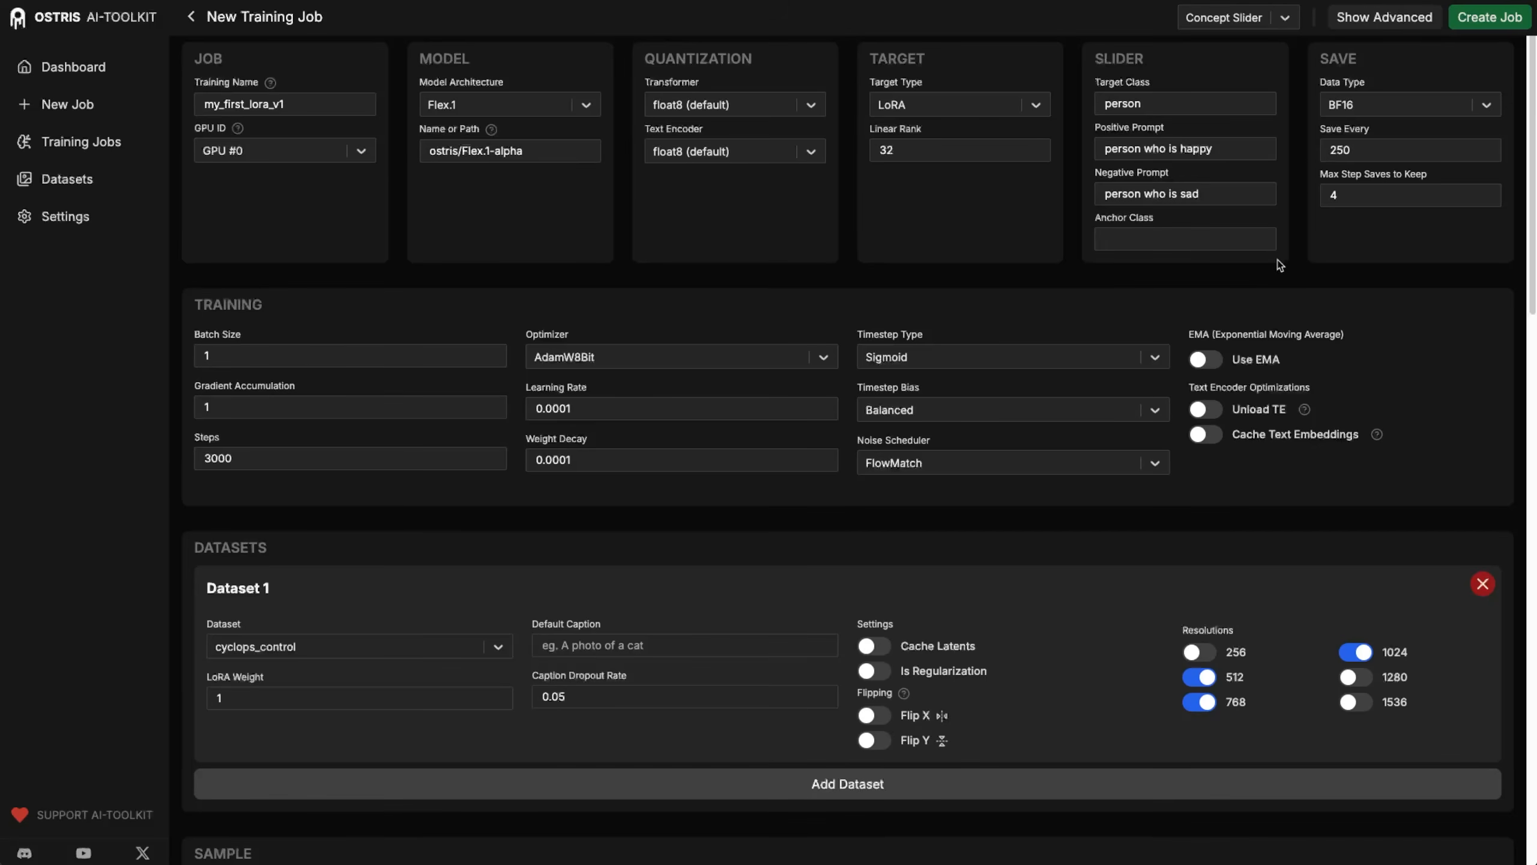
scroll(1360, 401, down, 6)
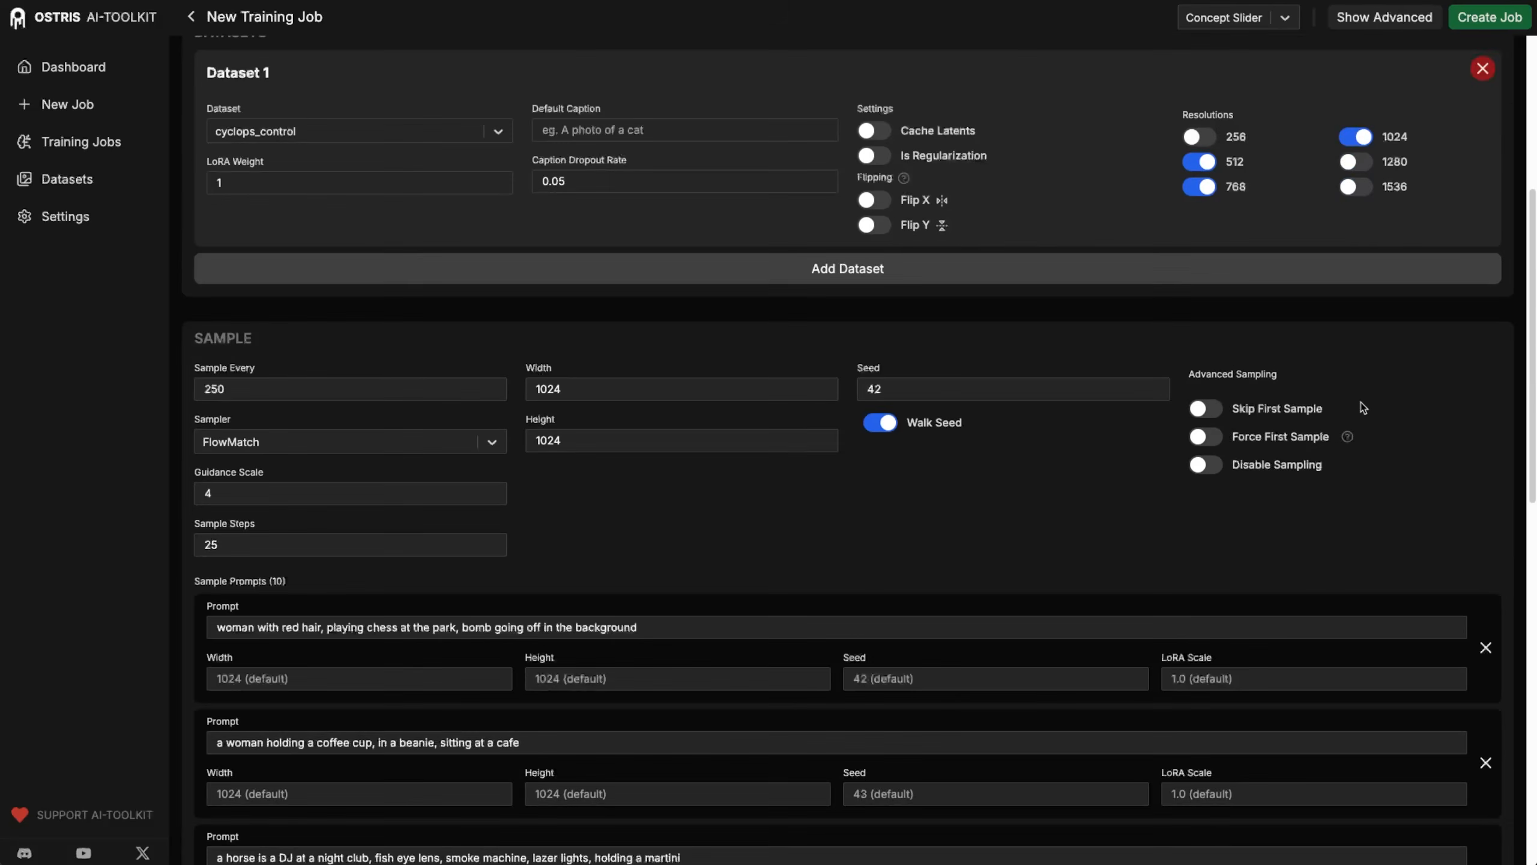
scroll(1361, 402, up, 4)
scroll(1361, 402, down, 15)
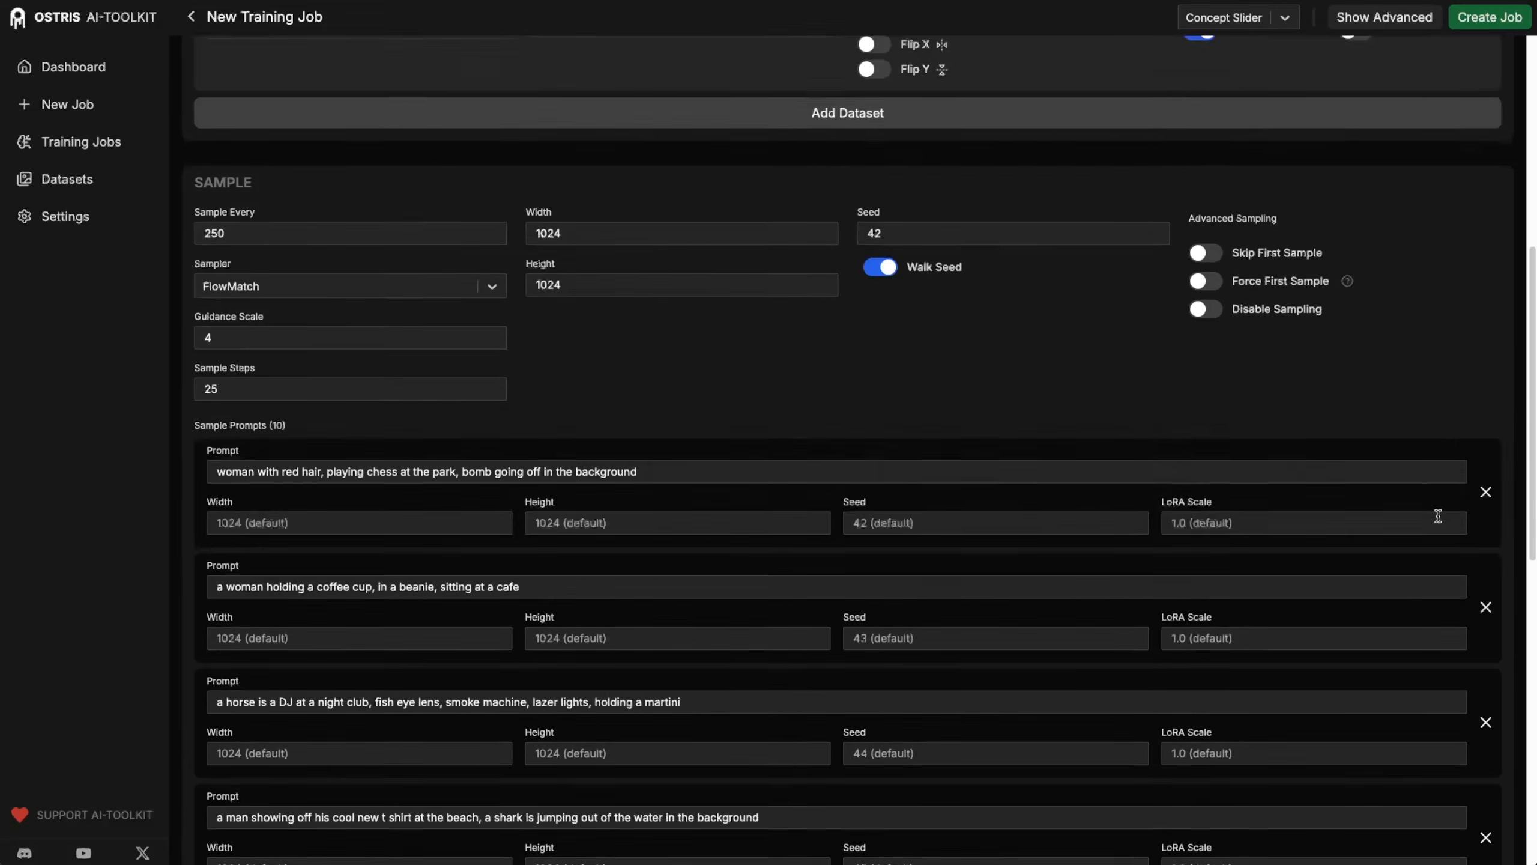
scroll(284, 327, up, 3)
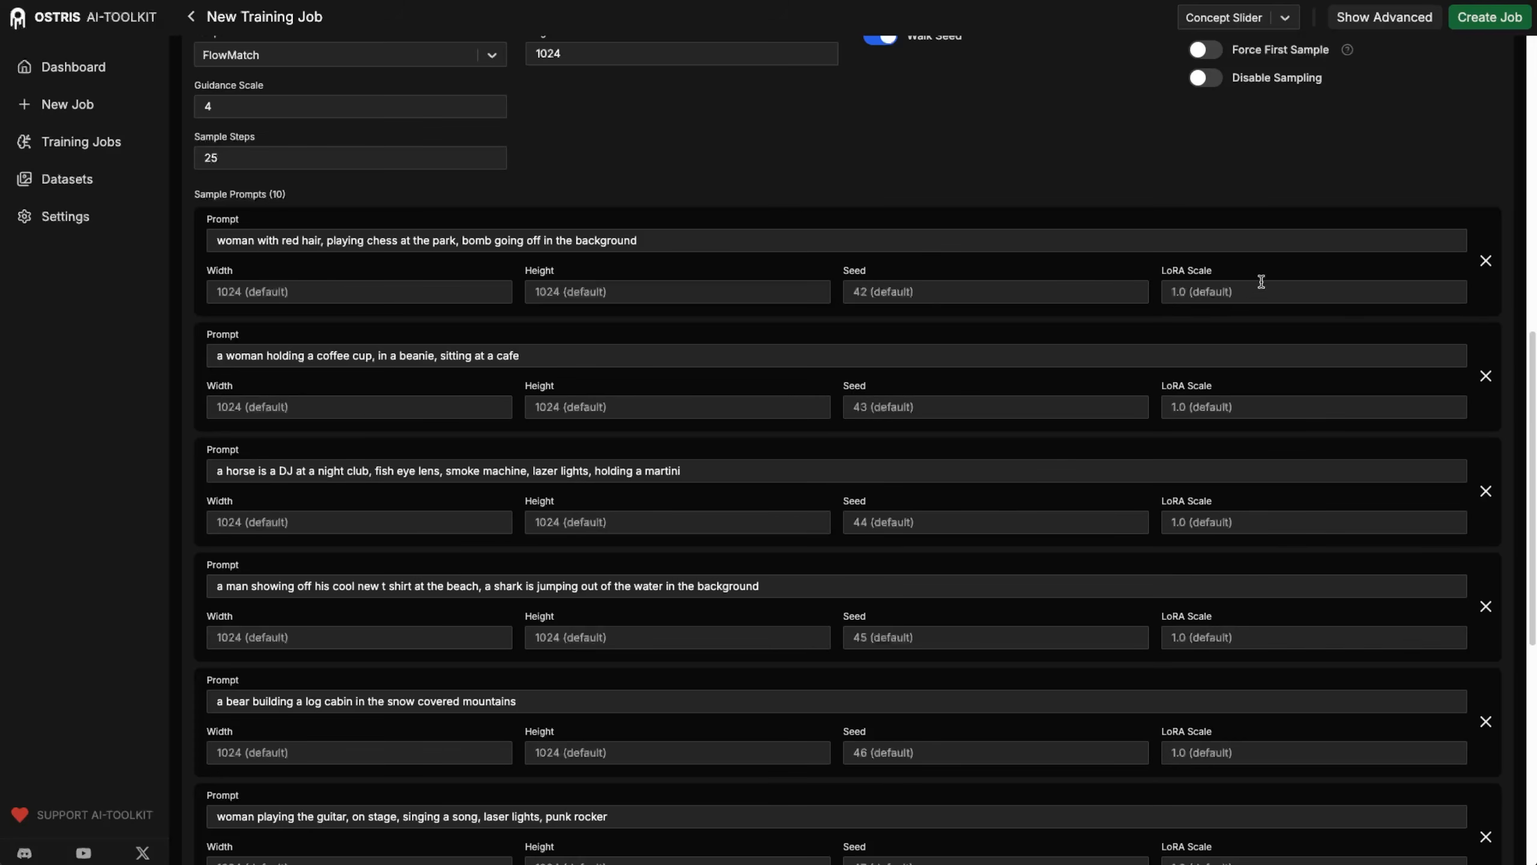
scroll(1196, 405, up, 15)
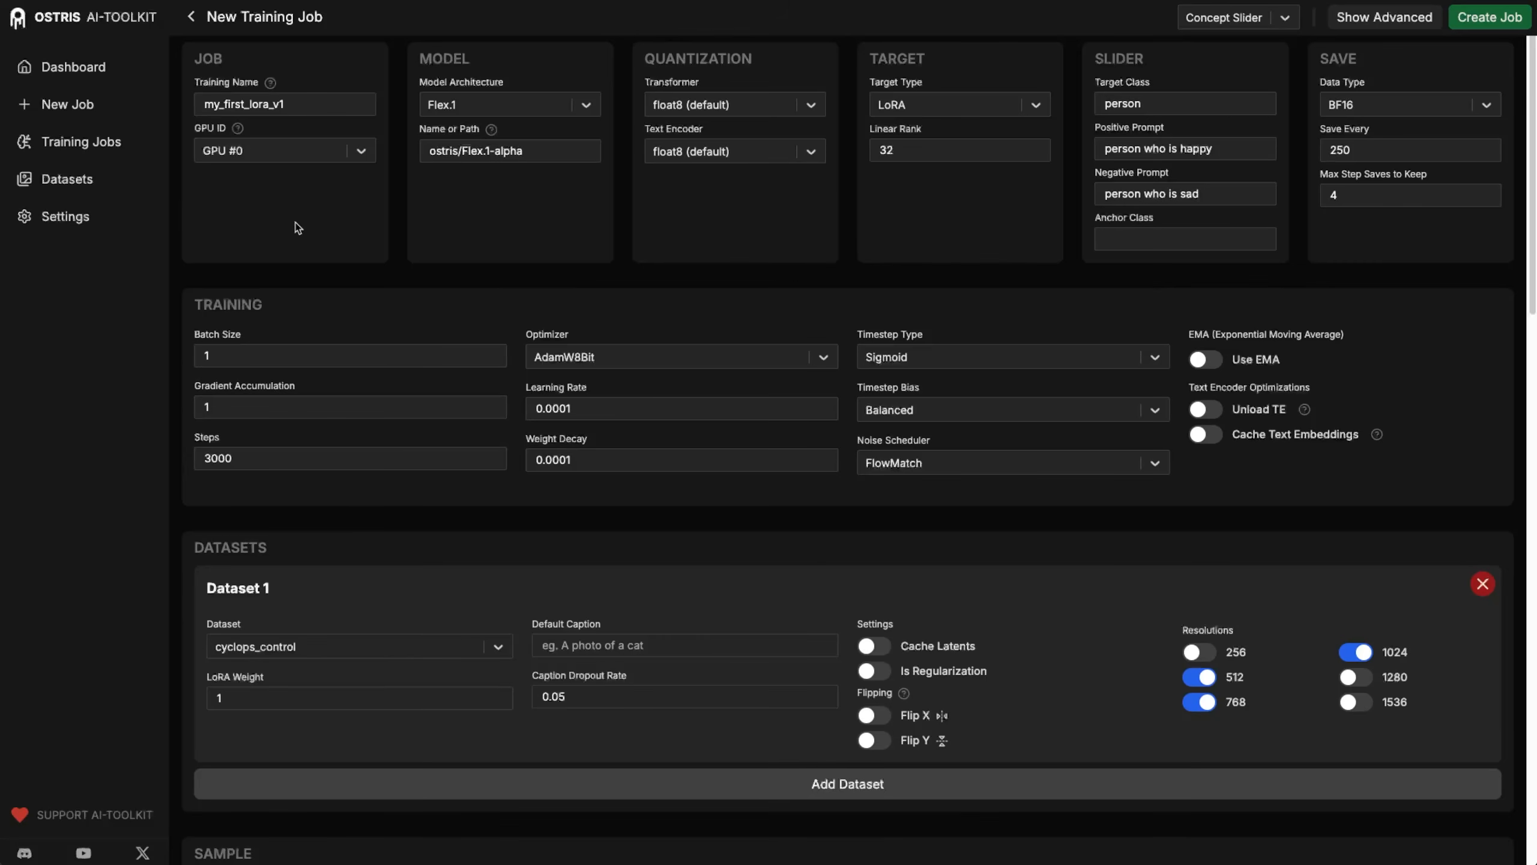
Open the qwen_person dataset in a separate browser tab to view its contents.
right_click(103, 181)
click(160, 192)
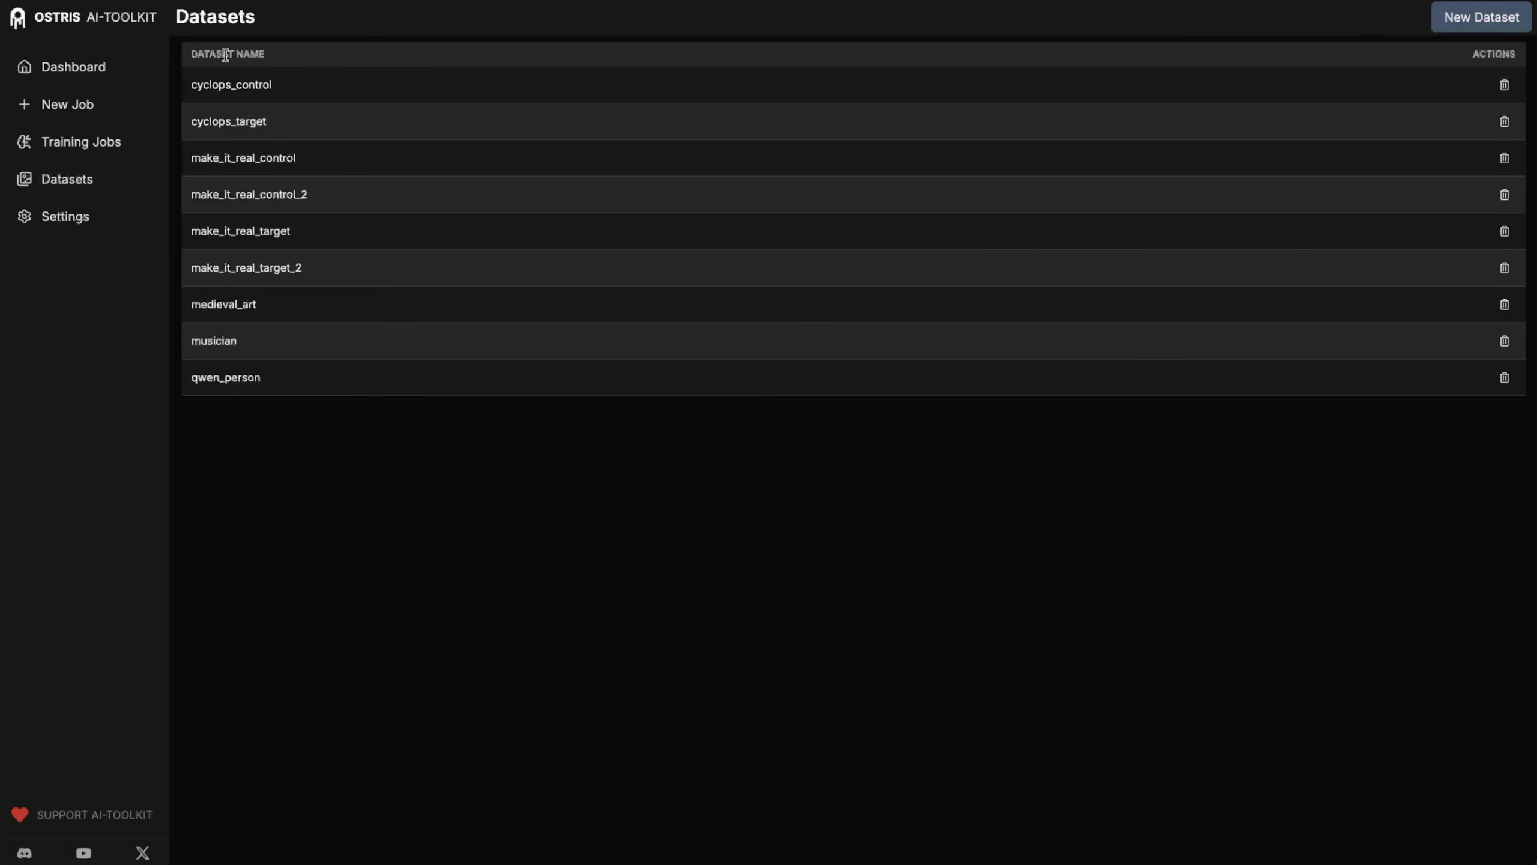
click(228, 380)
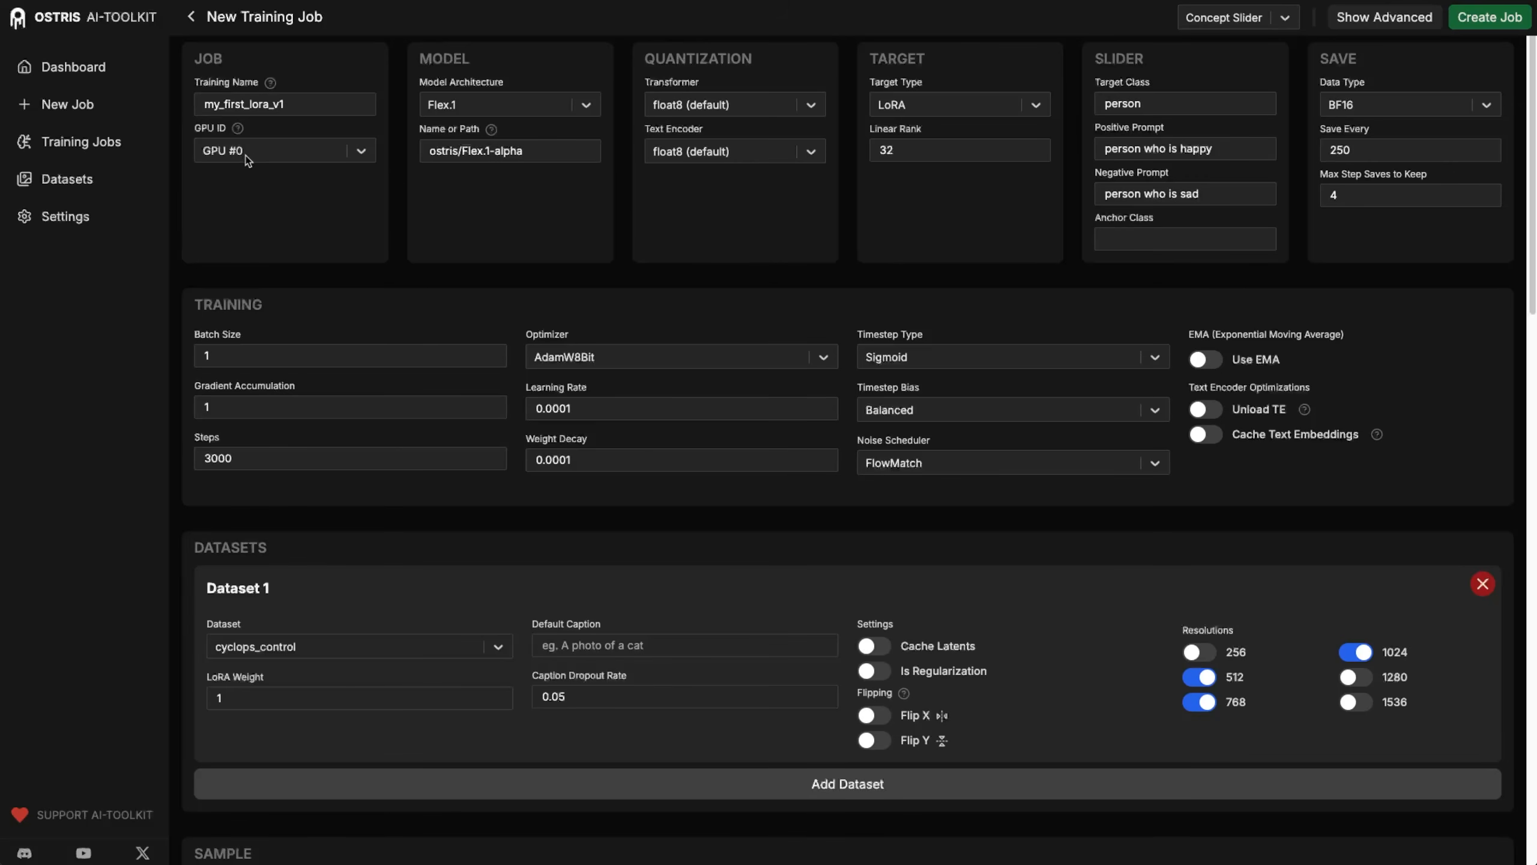
Name the training job qwen_image_detail_slider.
drag(330, 104, 170, 97)
text(qw)
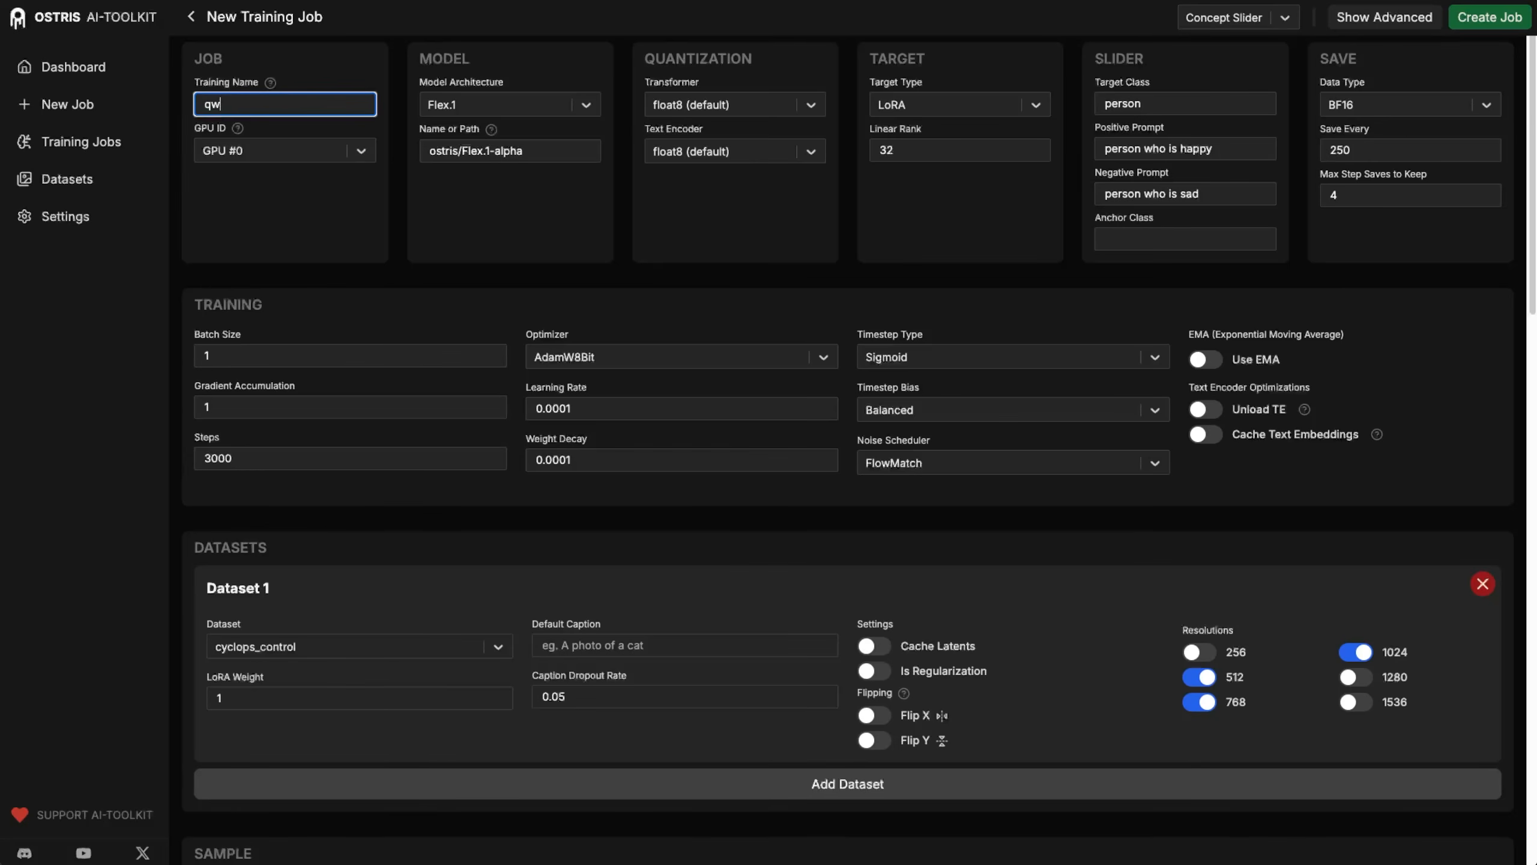
text(en_image_detail_slider)
Choose Qwen-Image as the model architecture and set the transformer quantization to 3 bit with ARA.
click(557, 108)
text(qwe)
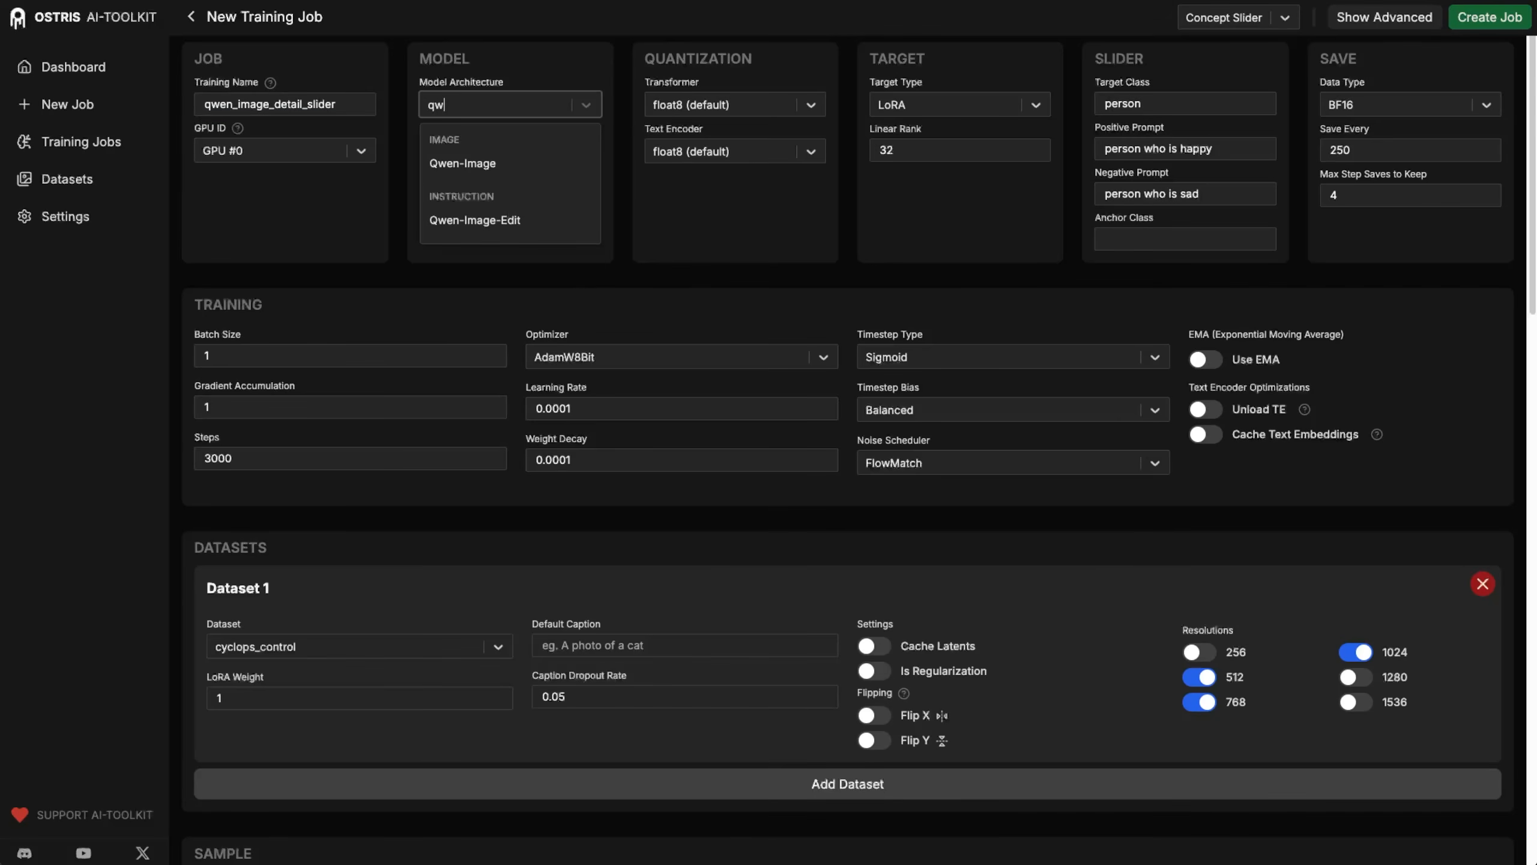
click(469, 163)
click(773, 113)
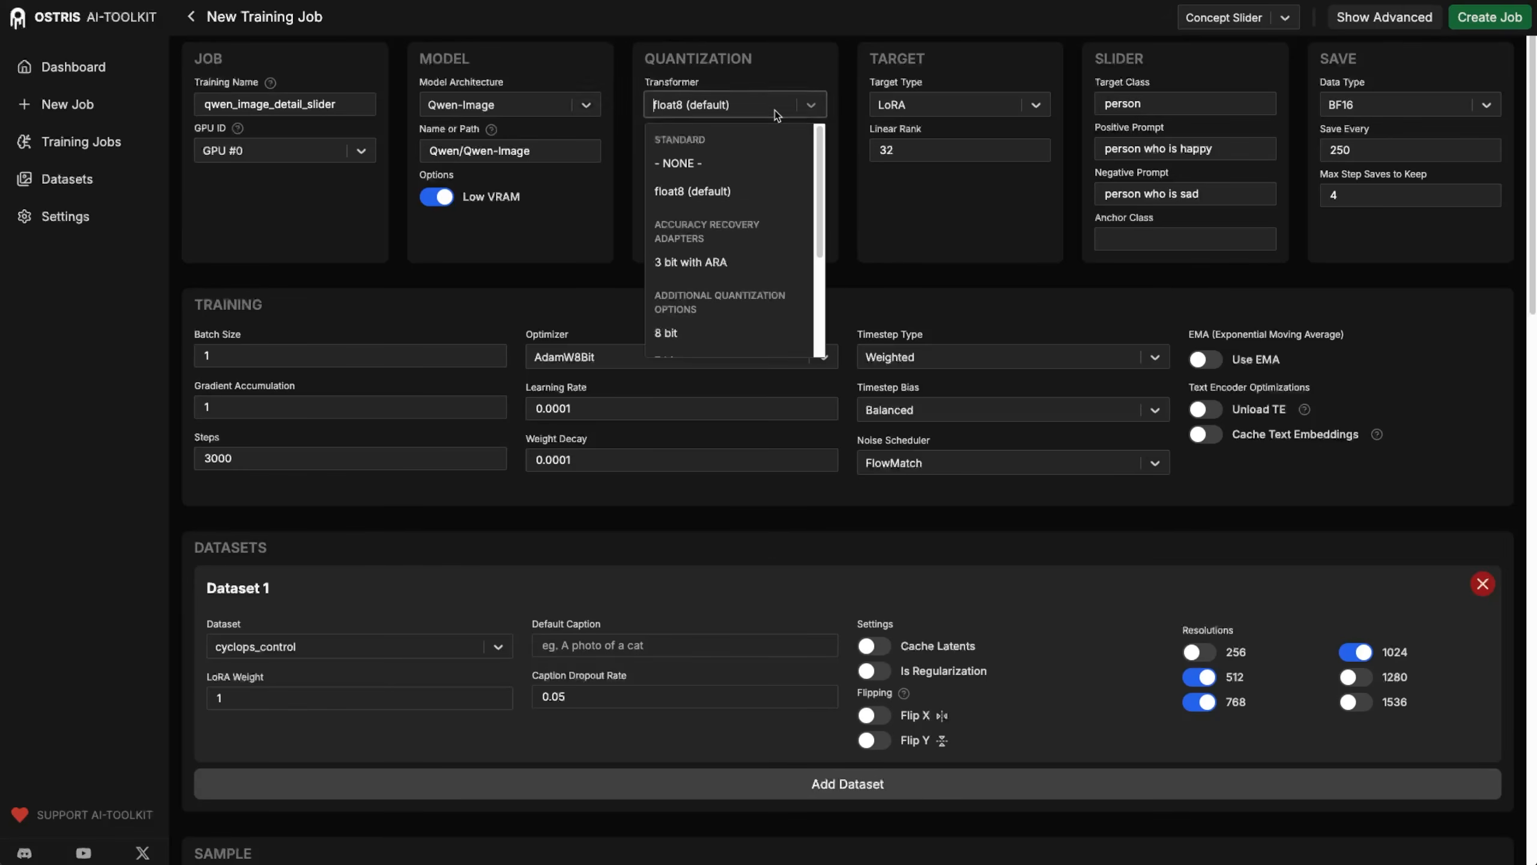
click(719, 264)
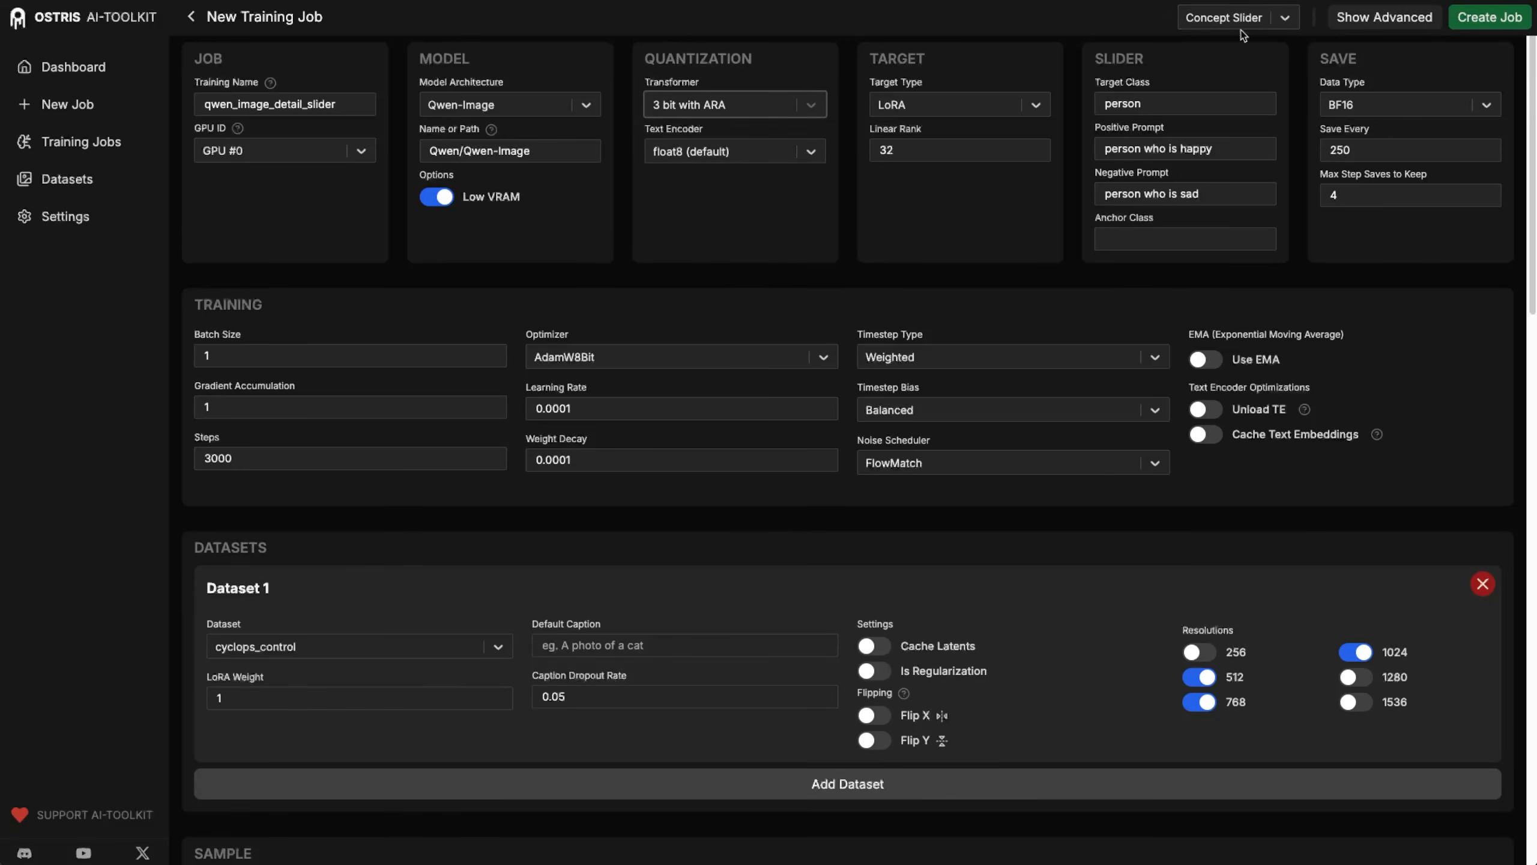
Set the LoRA target's linear rank to 4.
click(924, 150)
drag(924, 150, 867, 148)
text(16)
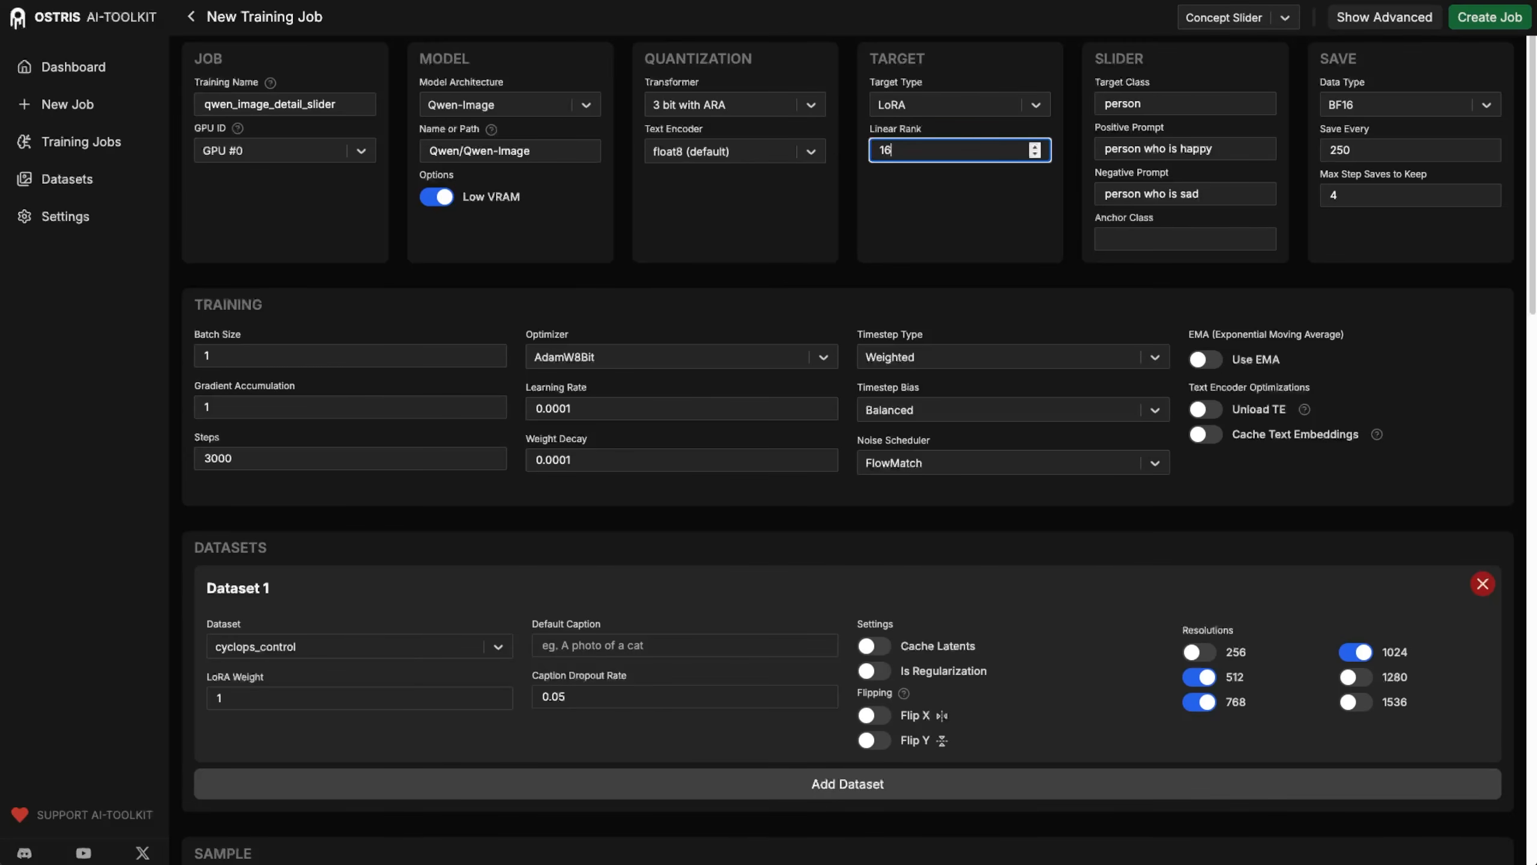
drag(911, 147, 787, 141)
text(4)
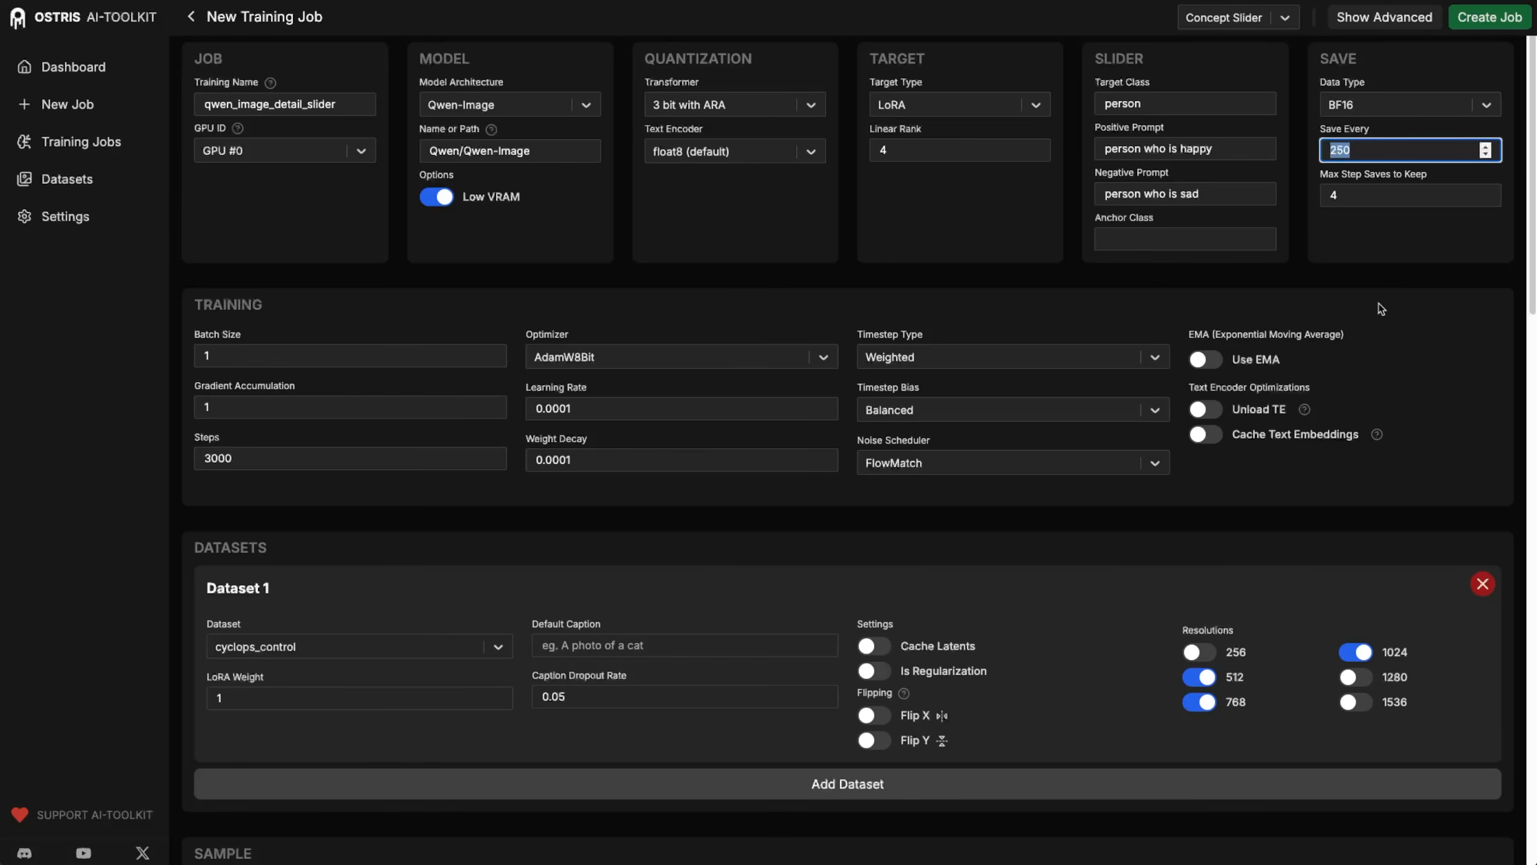
Set the job to save every 25 steps and the training length to 300 steps.
key(Right)
key(BackSpace)
click(232, 457)
key(BackSpace)
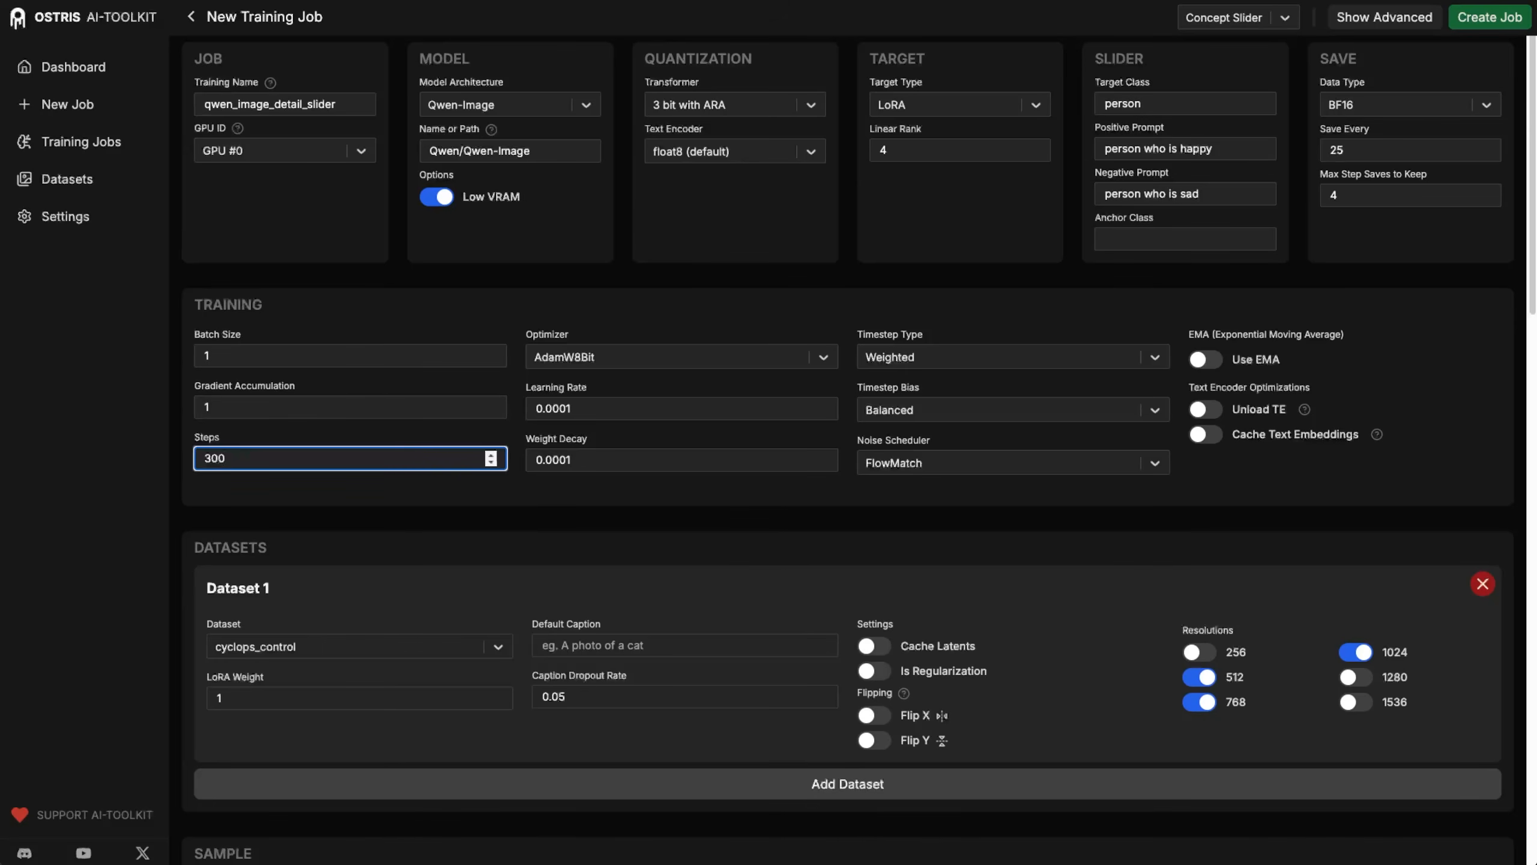
Set the learning rate to 0.001.
click(579, 407)
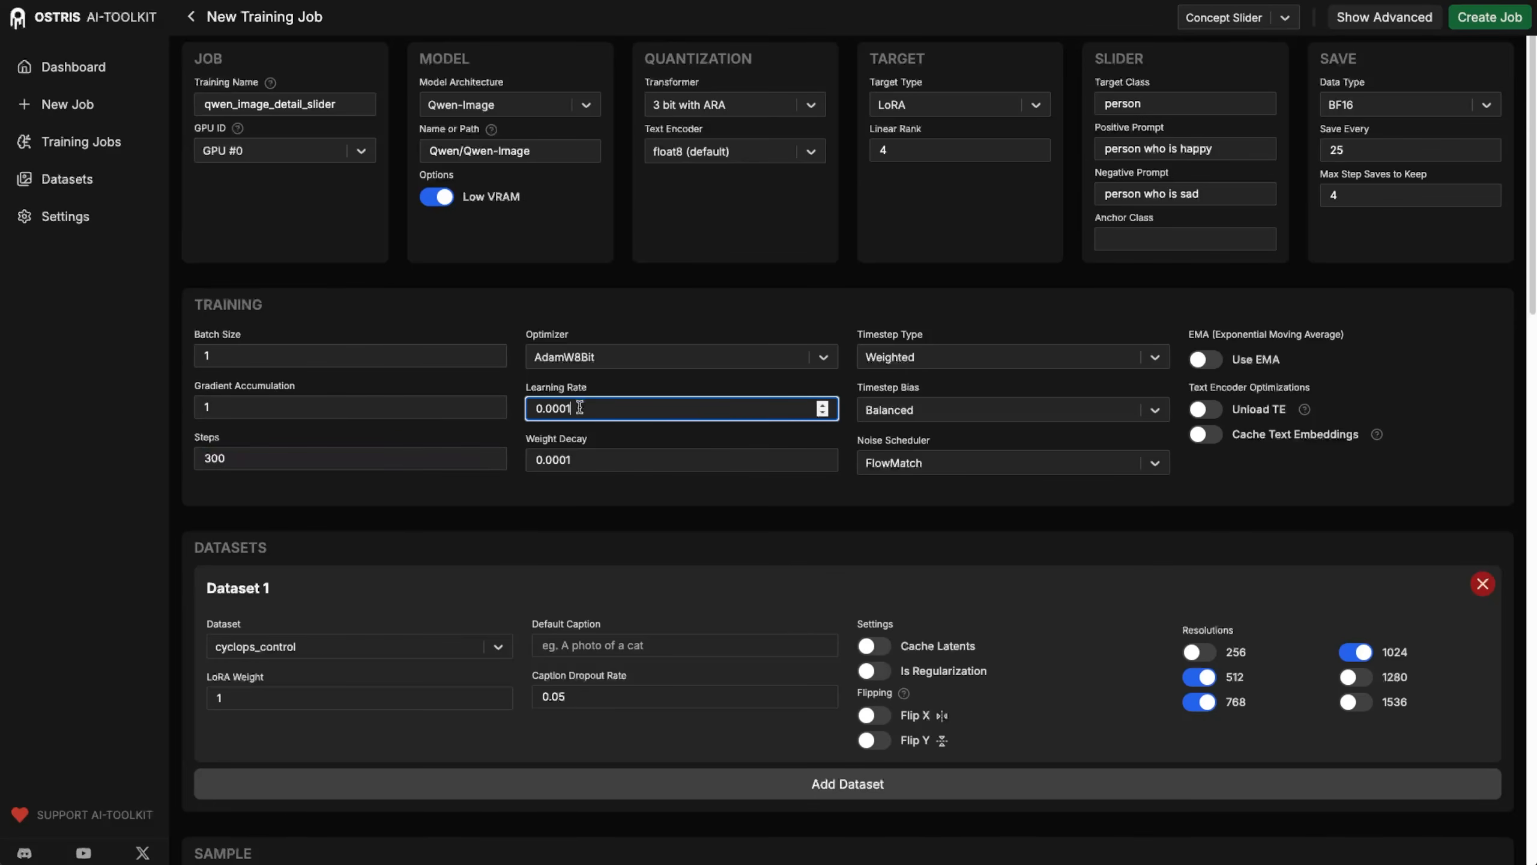
key(Left)
key(BackSpace)
key(Right)
key(Left)
Set the timestep bias to Low Noise and enable Unload TE for the text encoder.
click(939, 414)
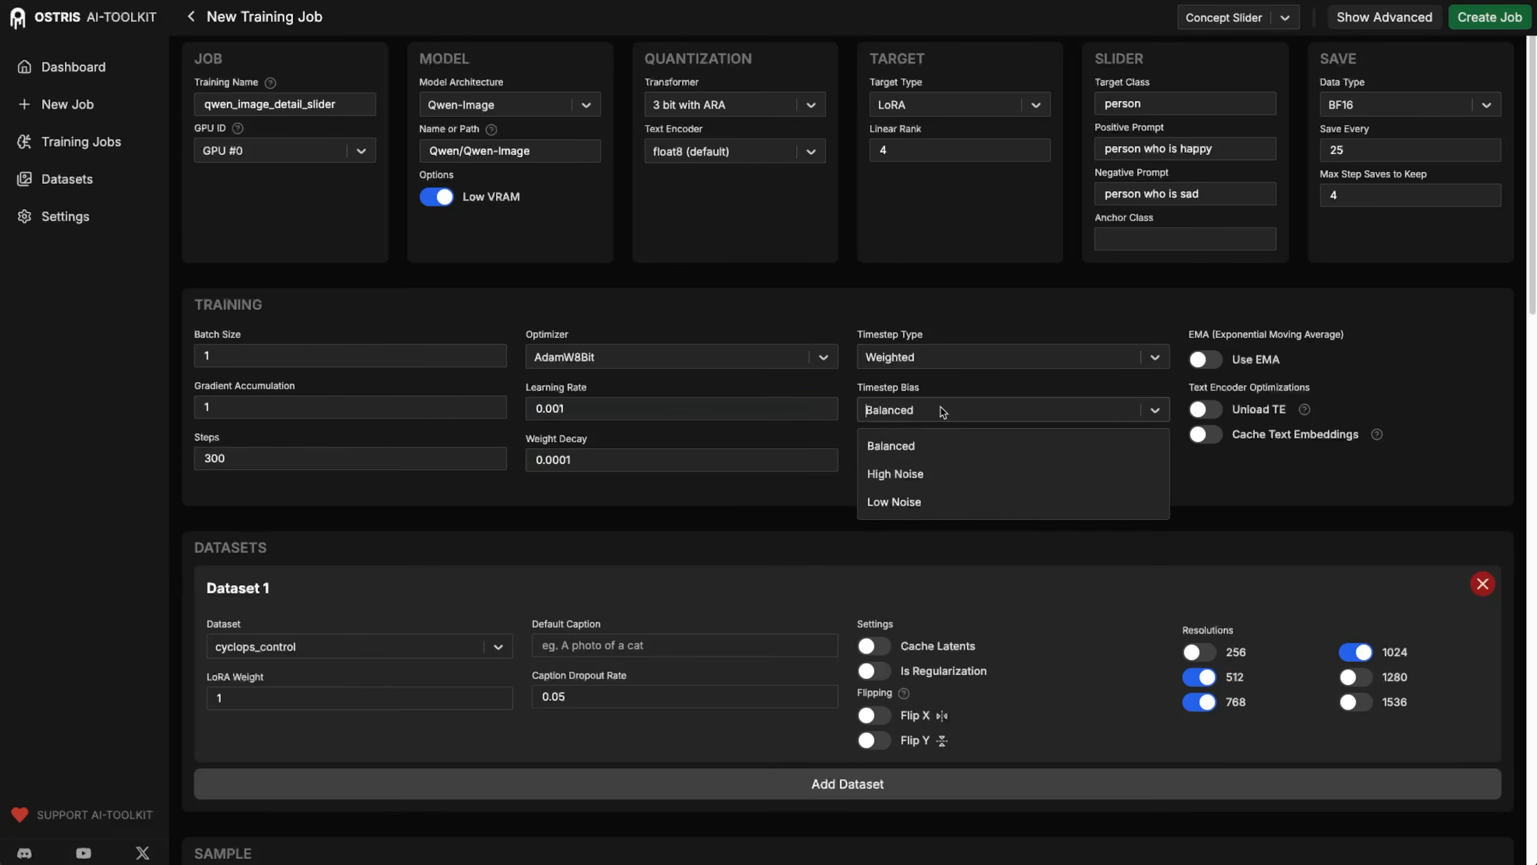
click(927, 499)
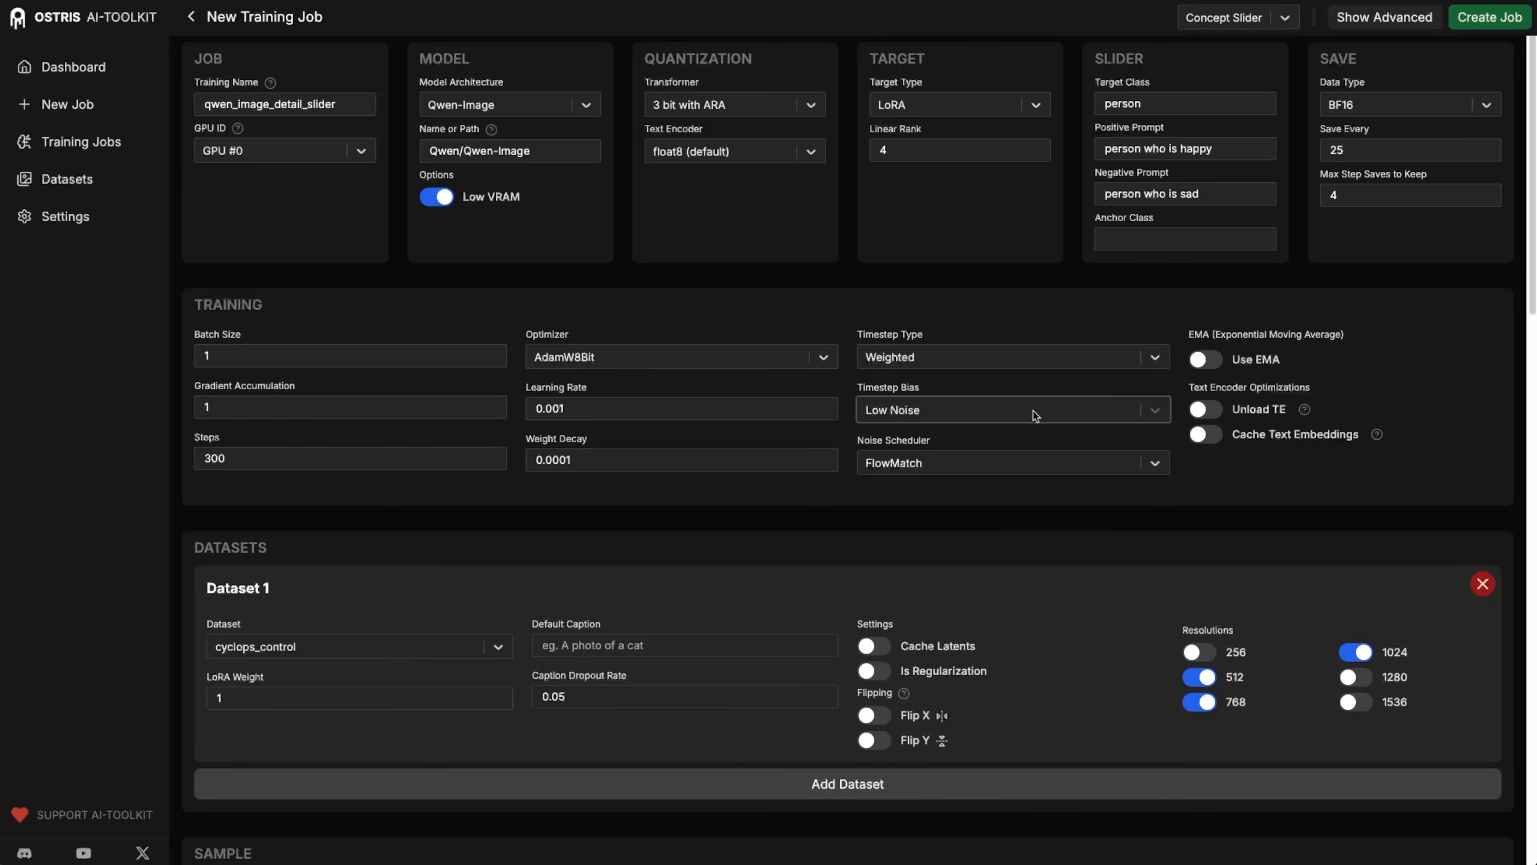
click(1206, 416)
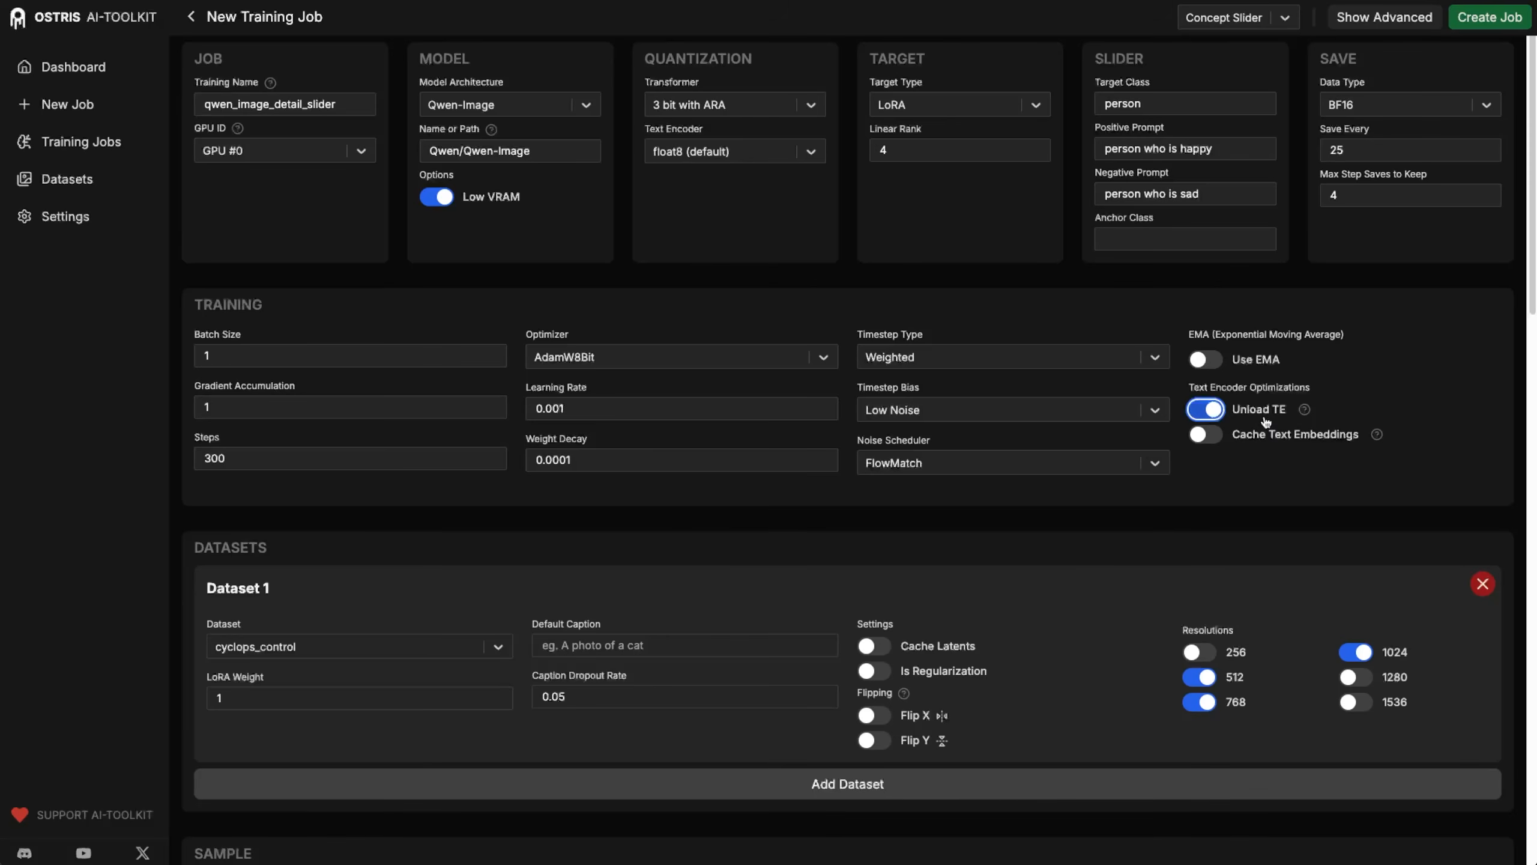
Select qwen_person as the training dataset for Dataset 1.
scroll(1267, 418, down, 5)
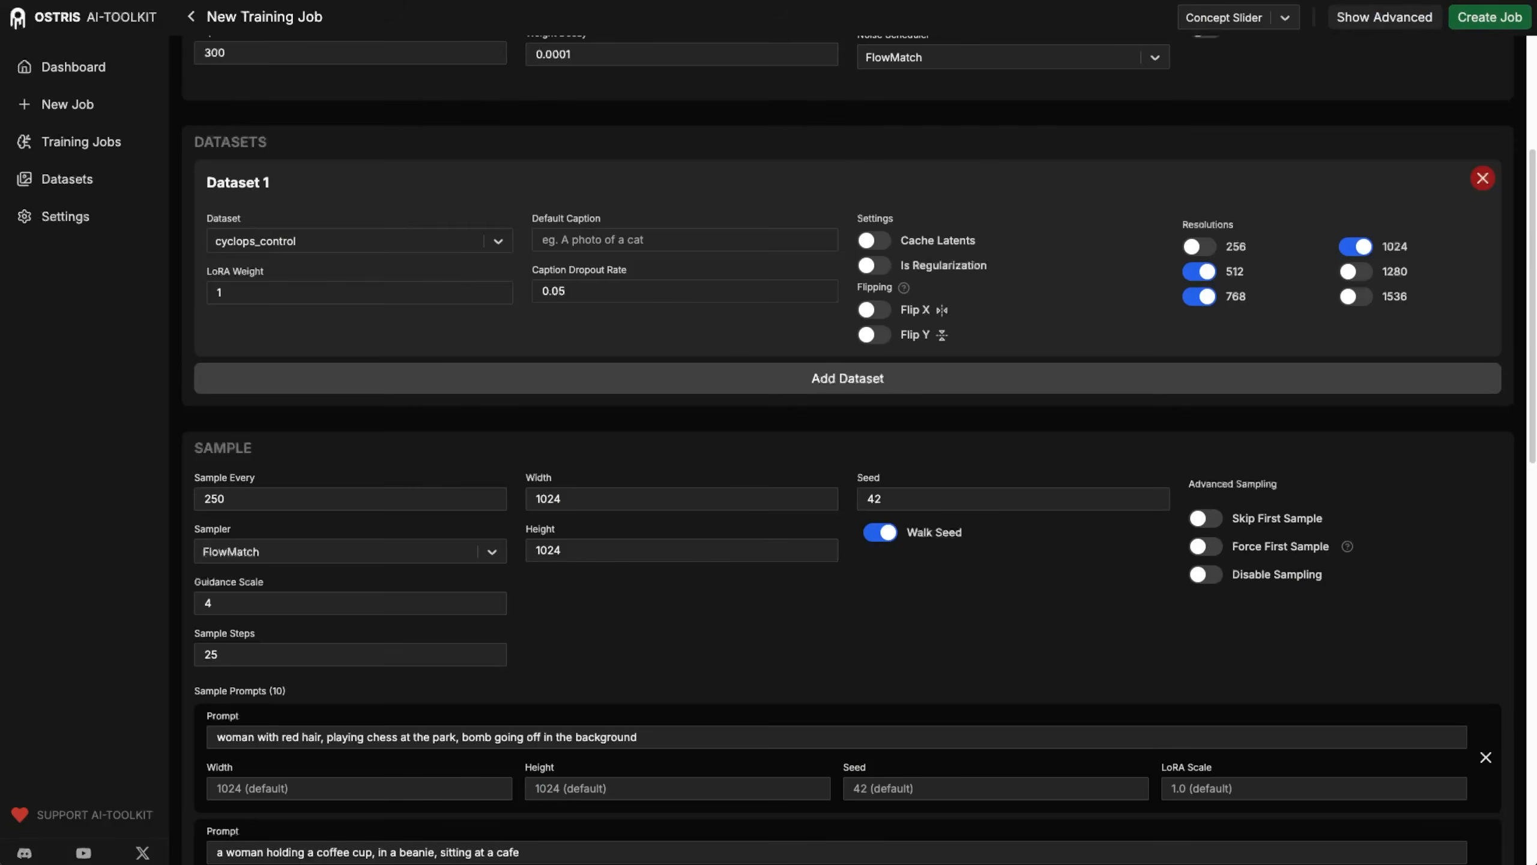
click(370, 244)
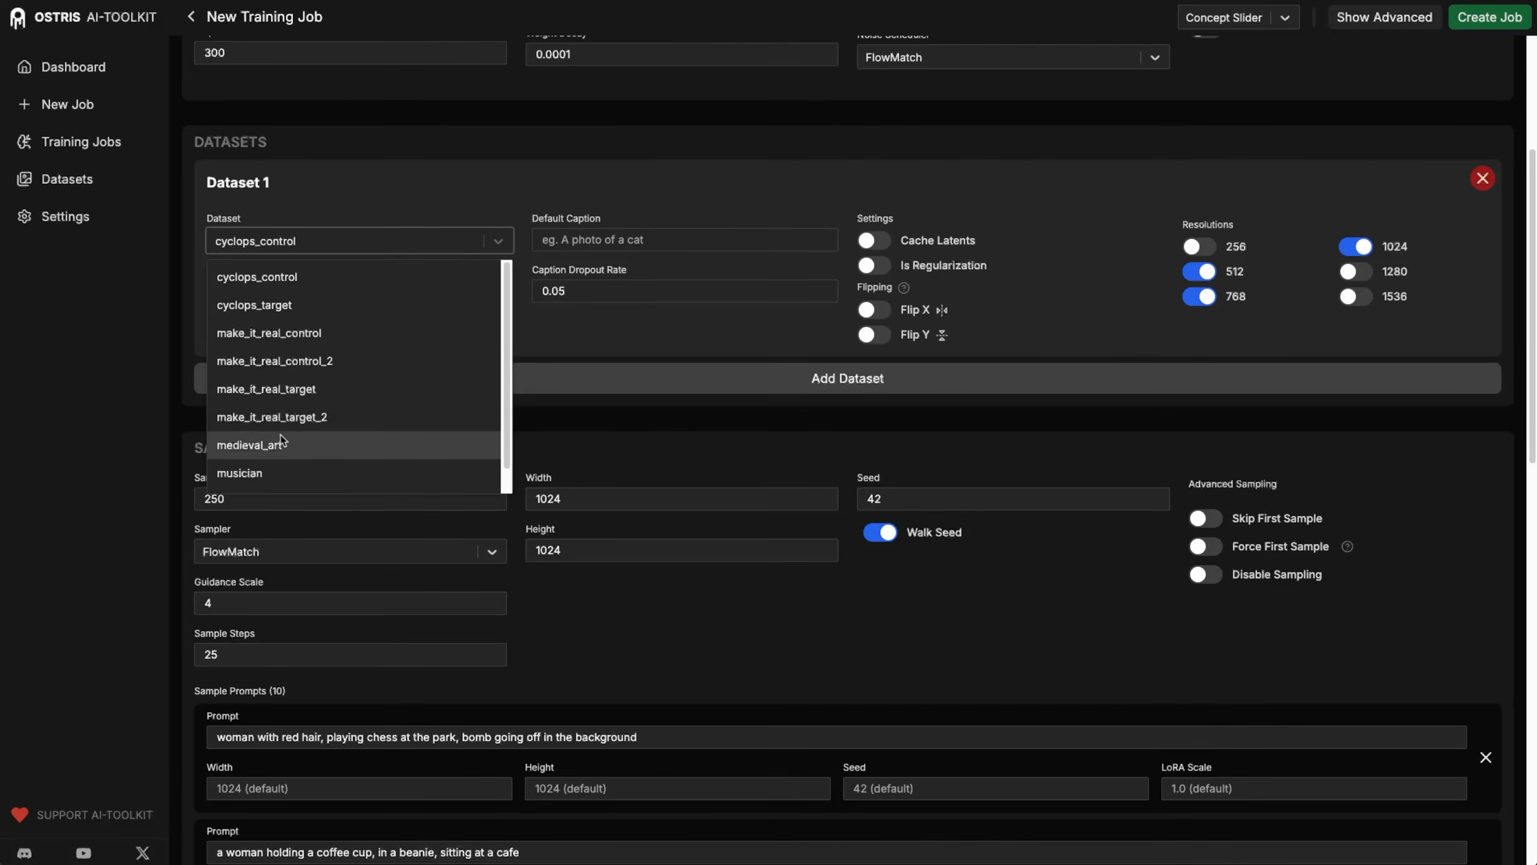
scroll(272, 448, down, 1)
click(272, 472)
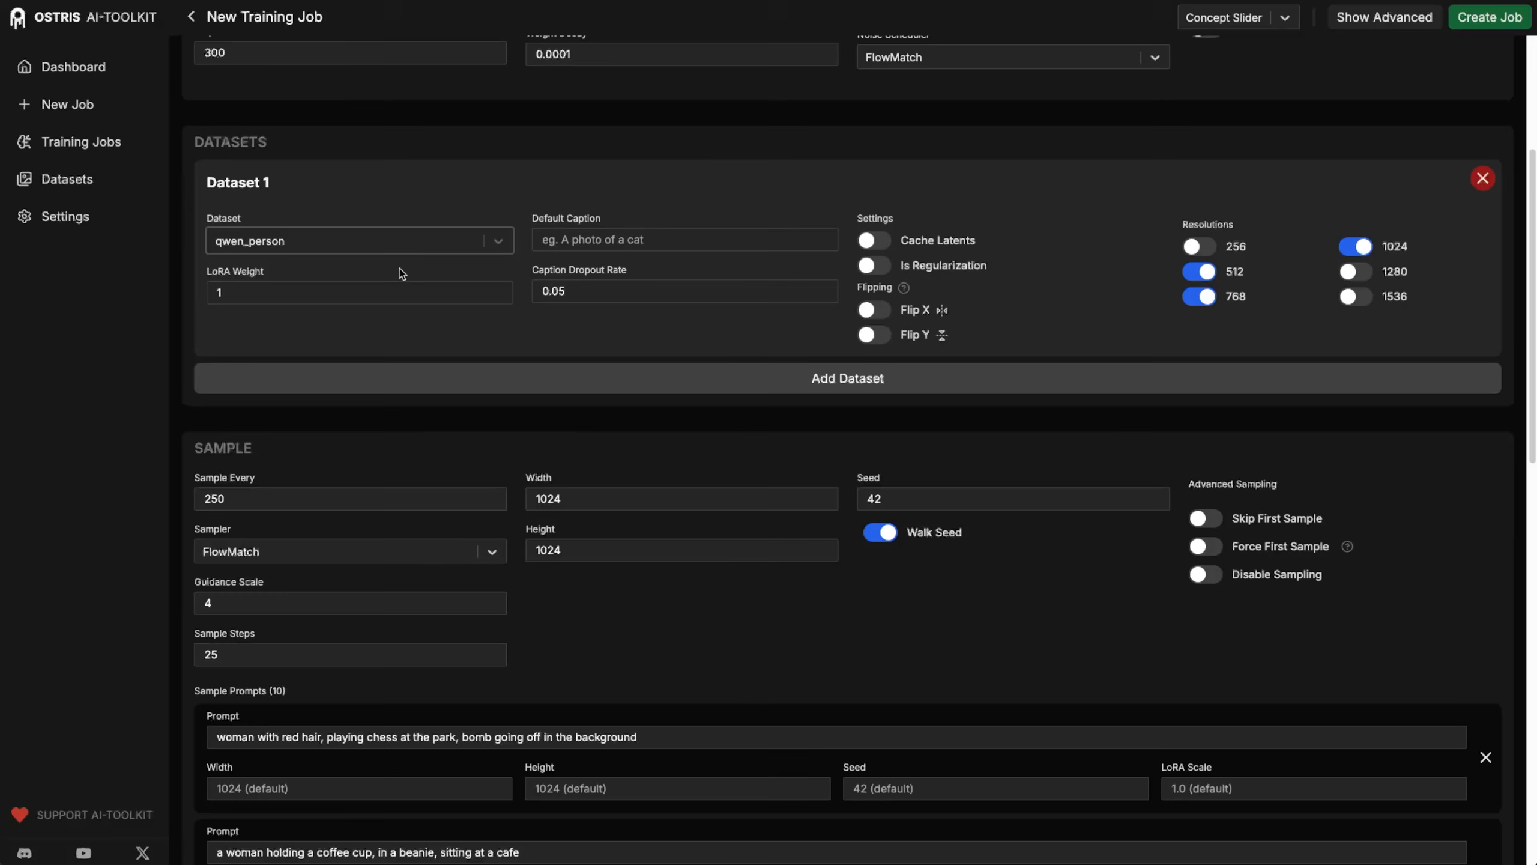
click(442, 239)
scroll(367, 370, up, 1)
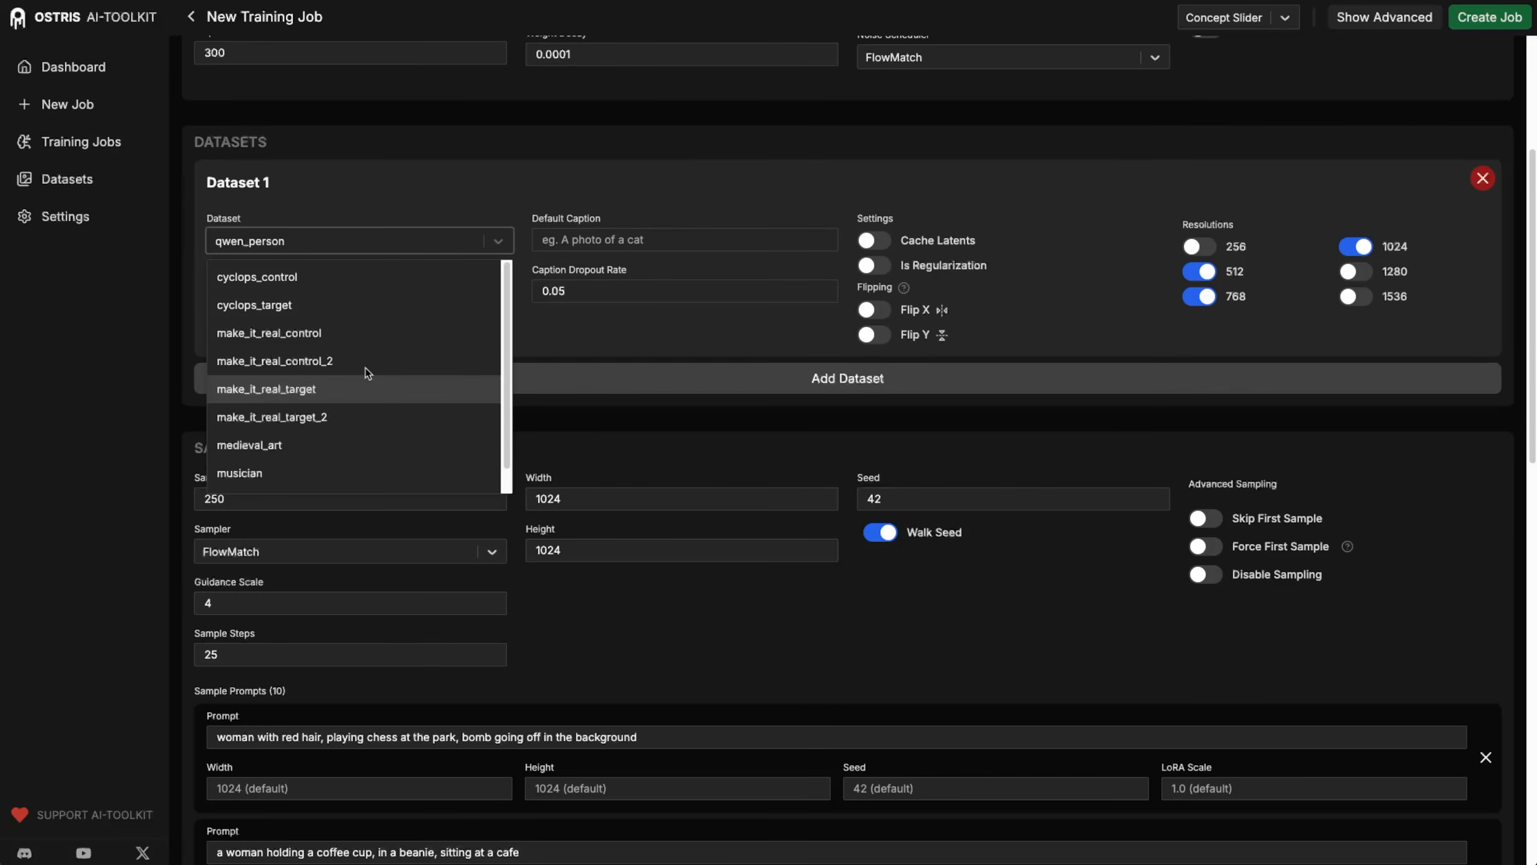
scroll(326, 302, down, 1)
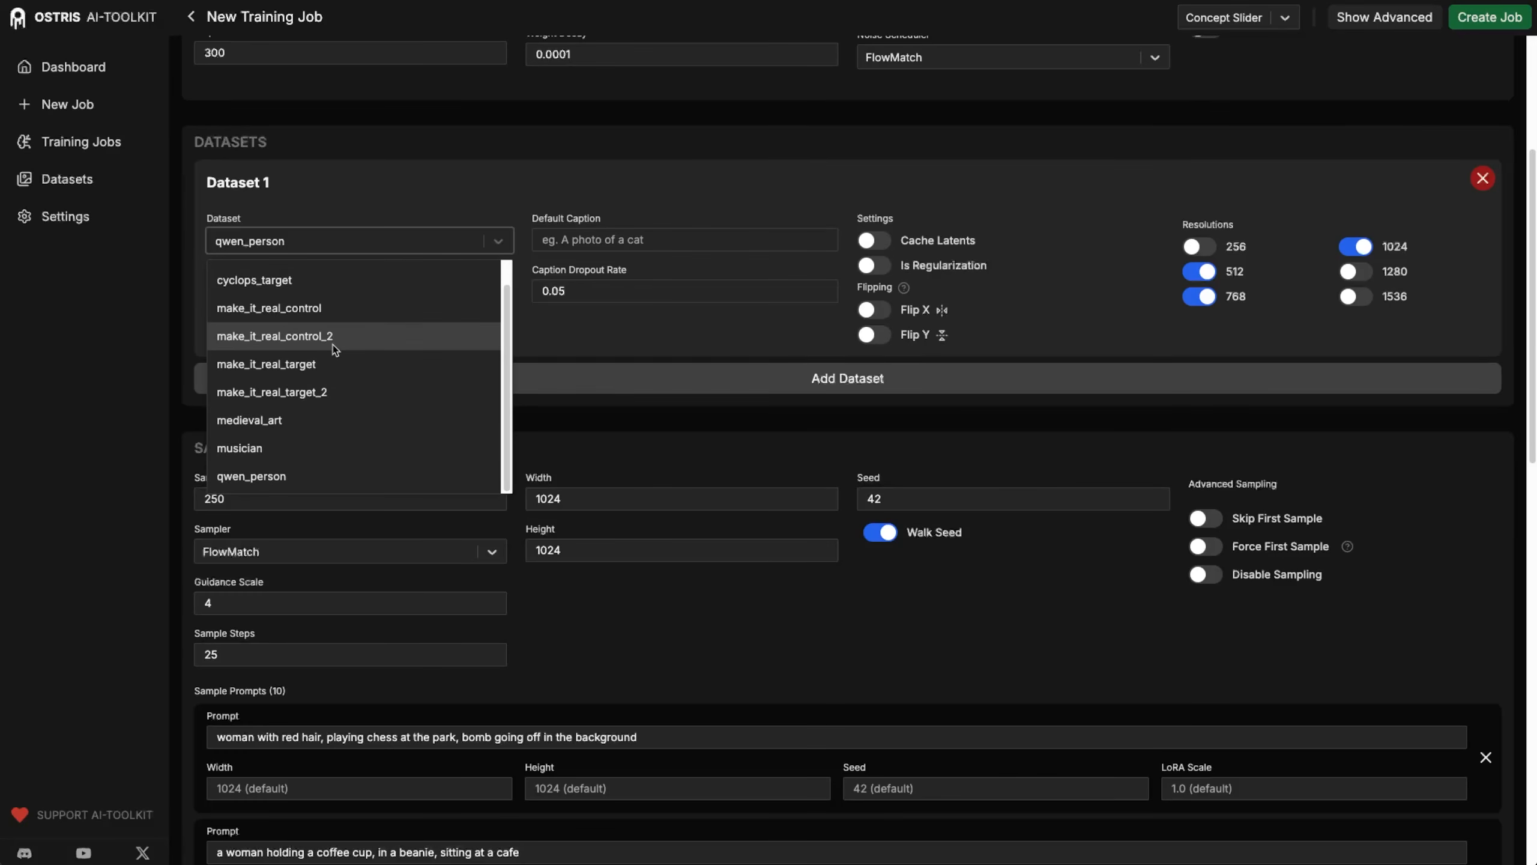
click(324, 478)
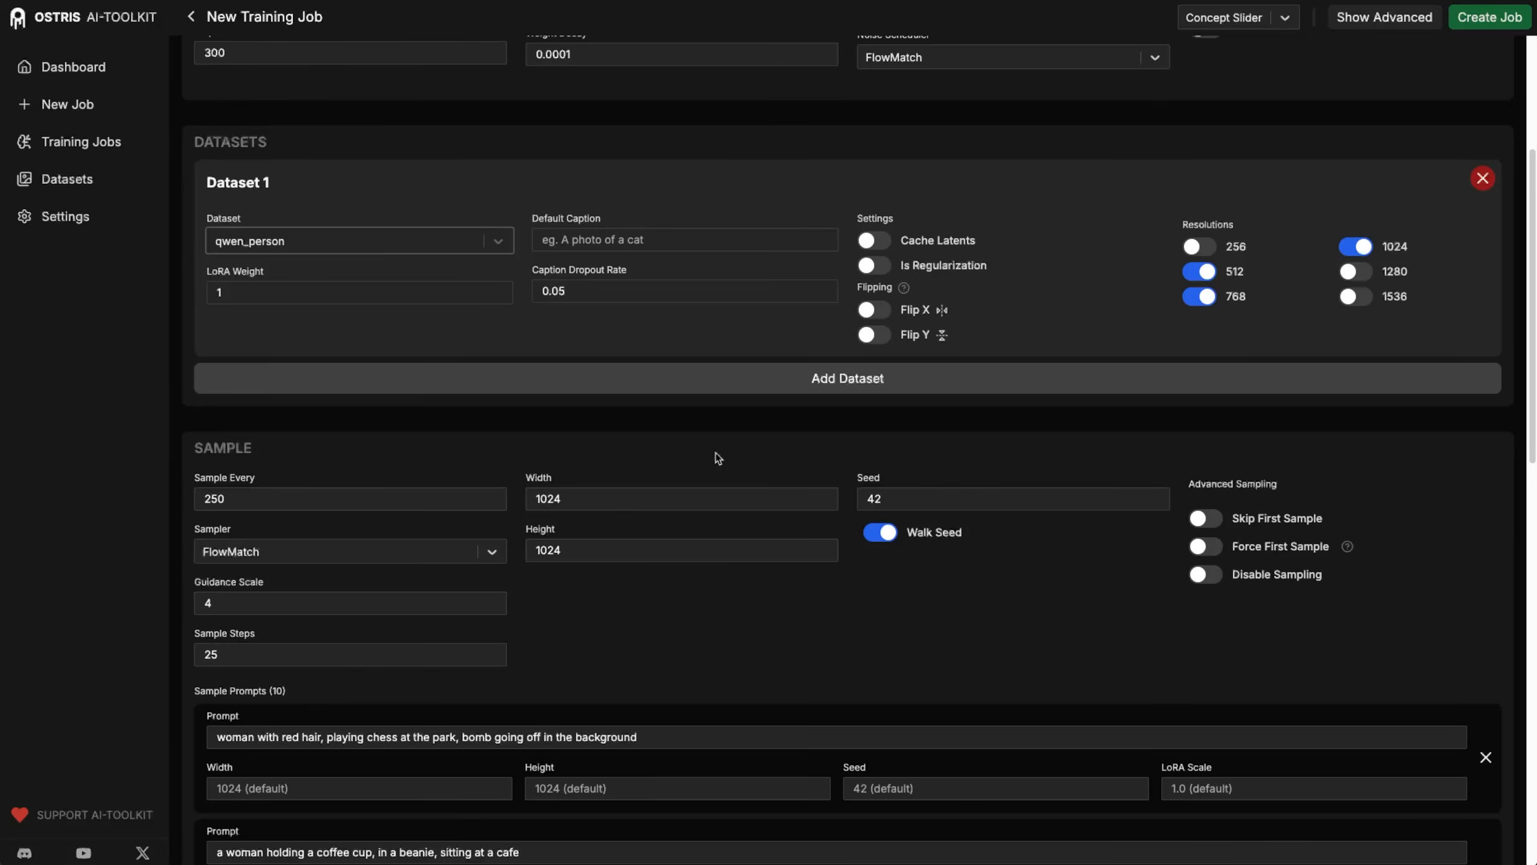
Set sampling to every 25 steps and look over the sample prompts.
click(266, 498)
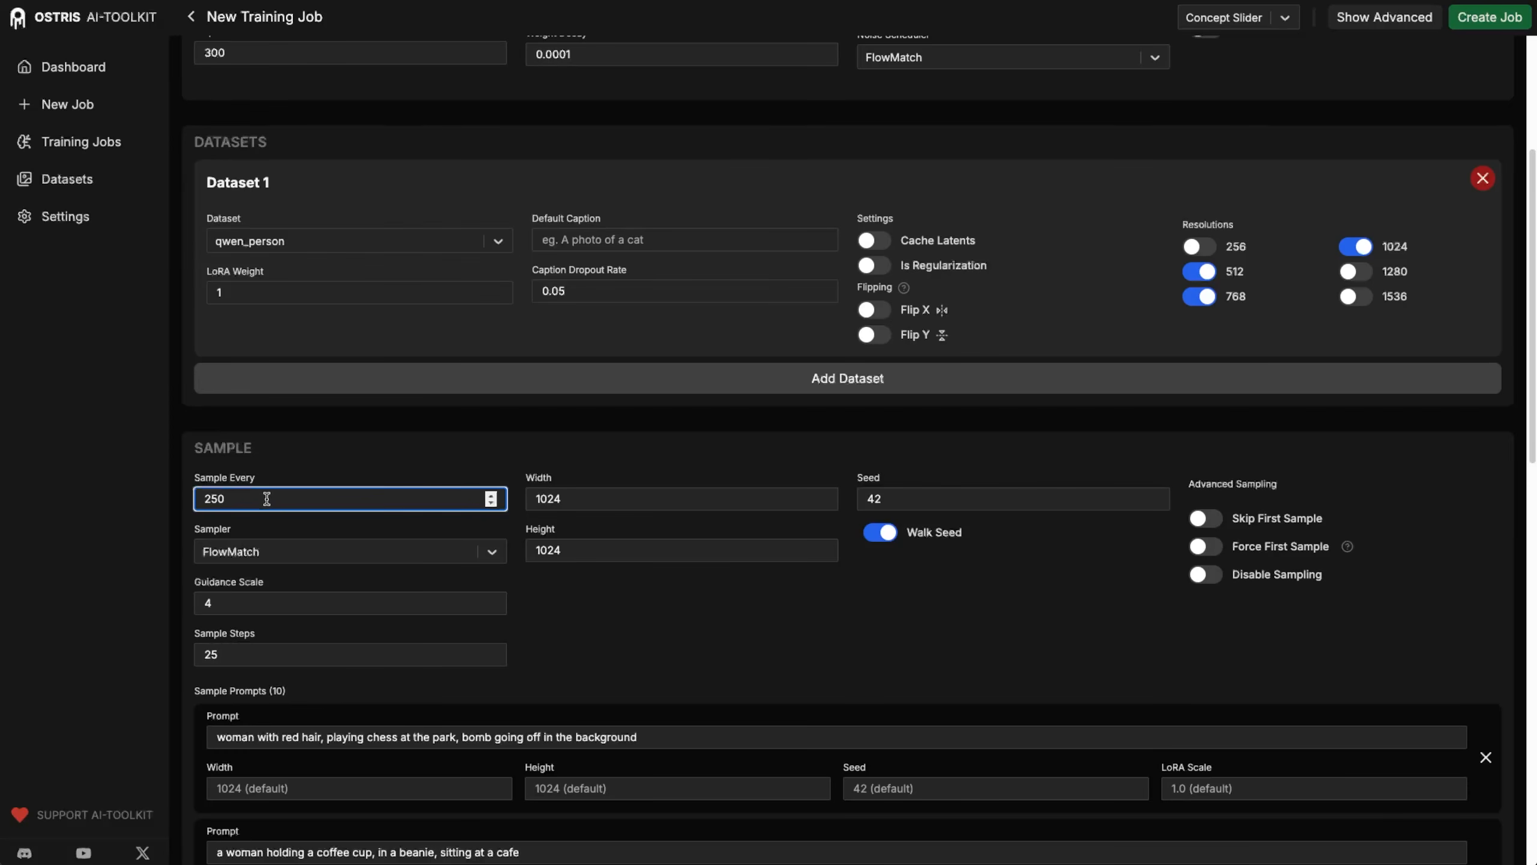
key(BackSpace)
scroll(1453, 653, down, 8)
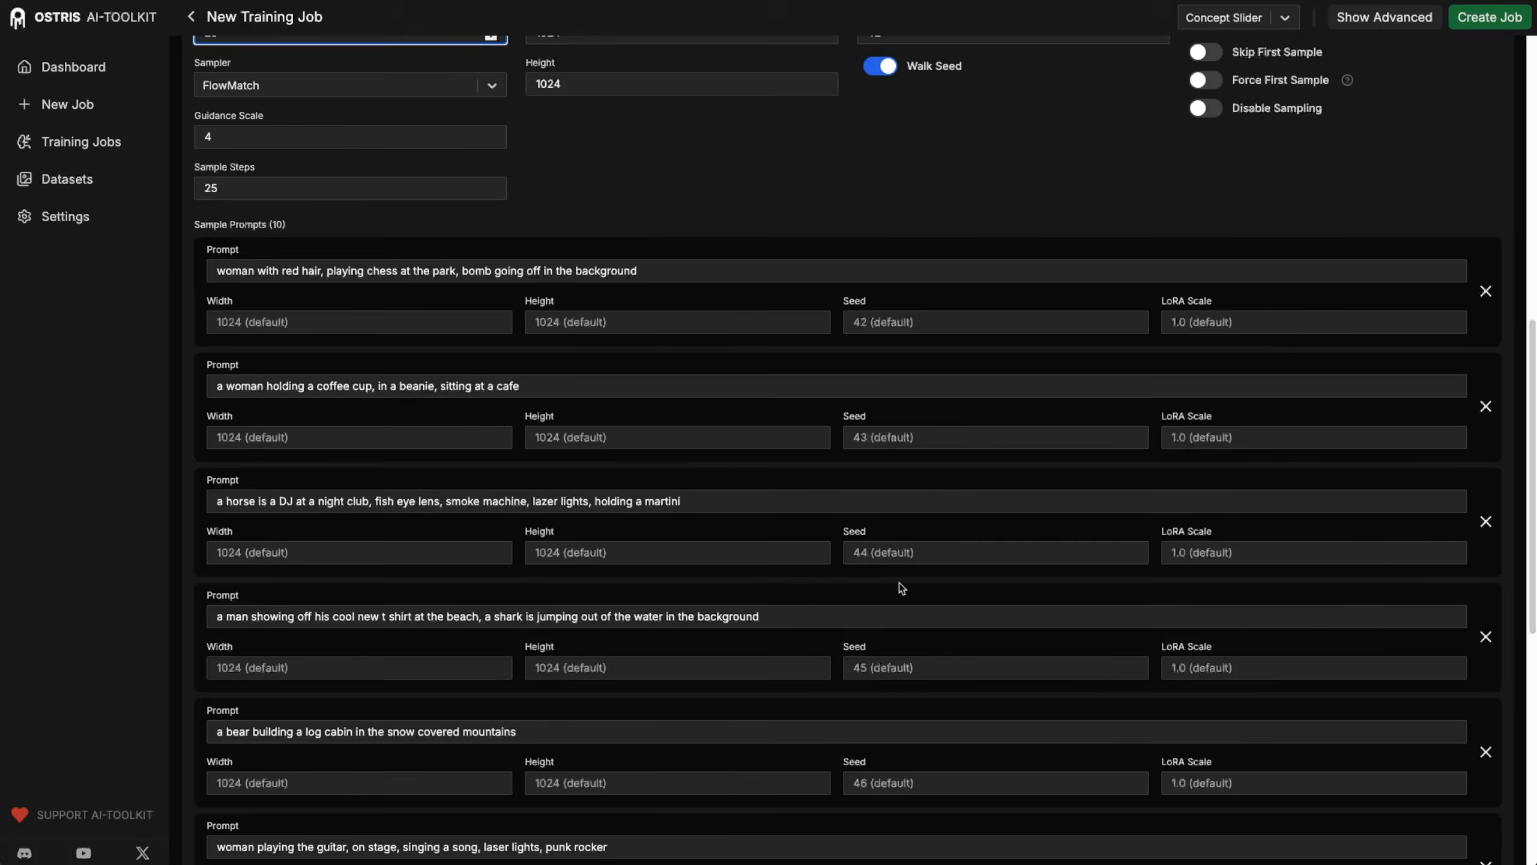
scroll(899, 585, up, 14)
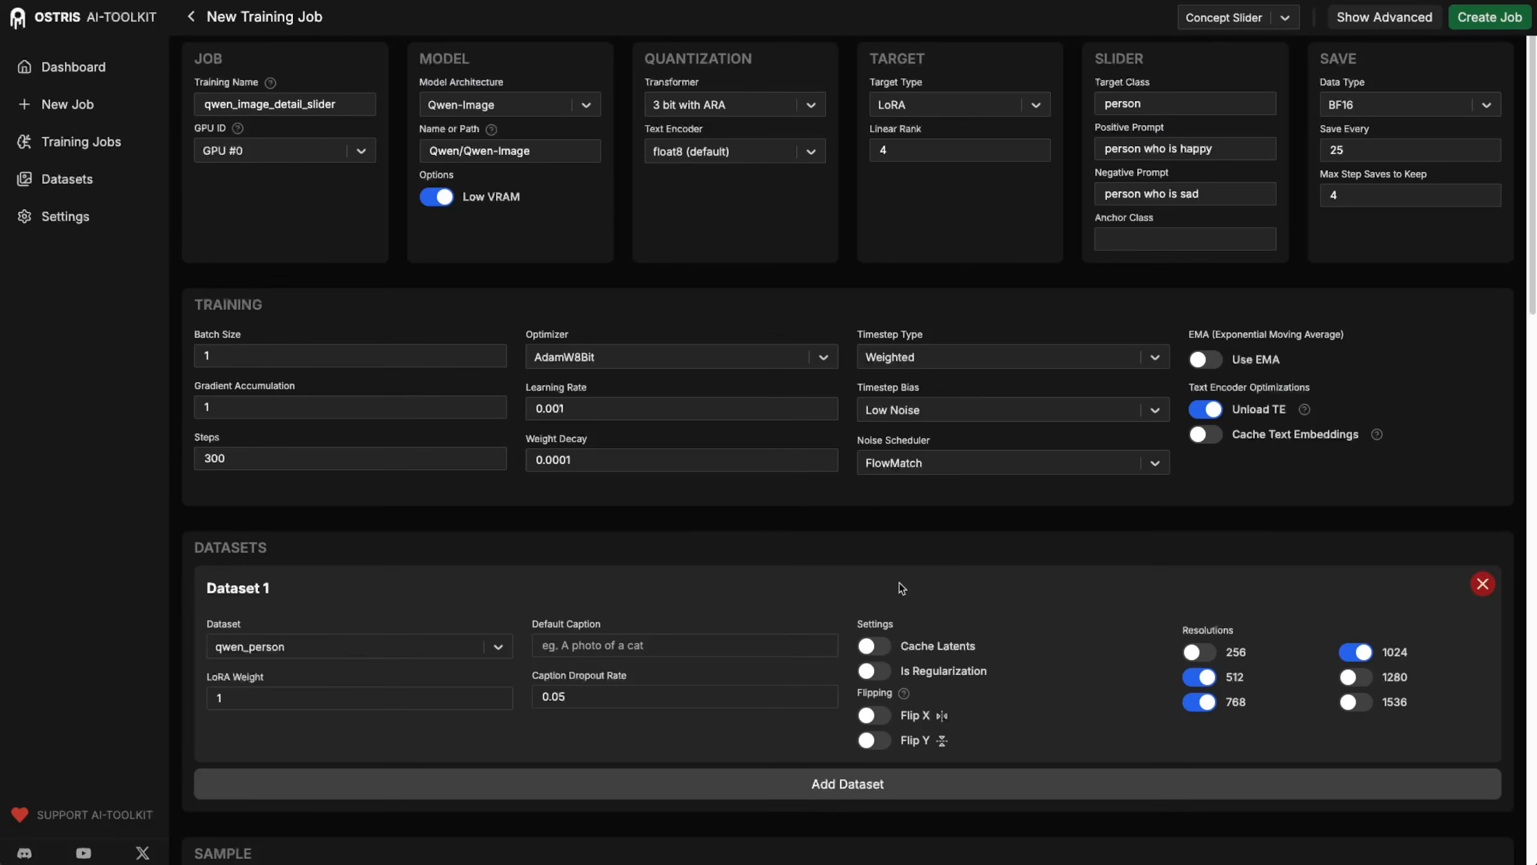
Review the slider's target class together with its positive and negative prompts.
click(1162, 102)
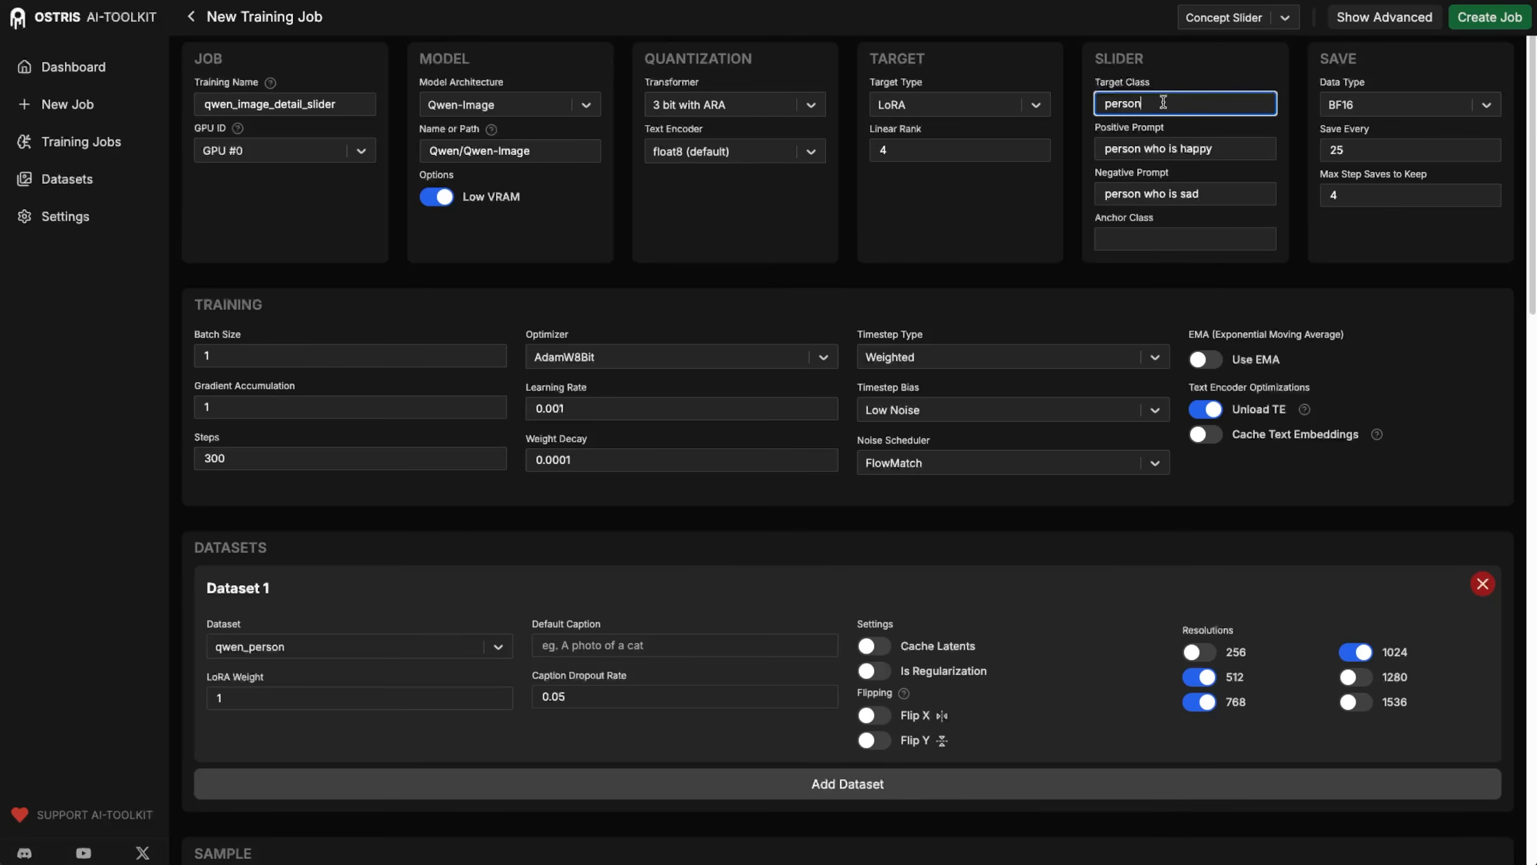
drag(1162, 101, 1070, 104)
click(1149, 104)
drag(1241, 145, 1101, 141)
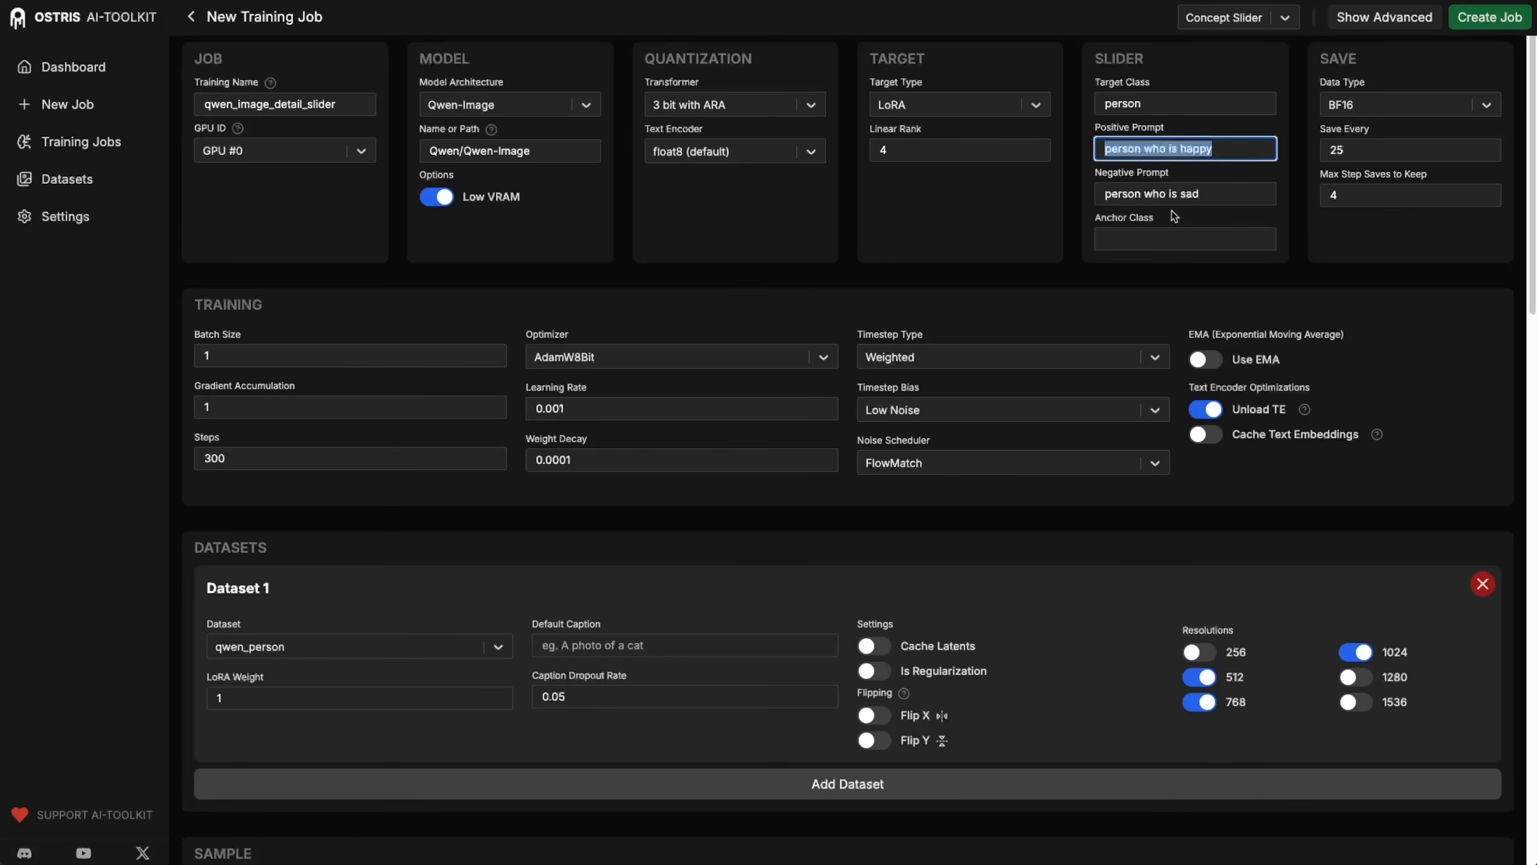
drag(1215, 200, 1076, 197)
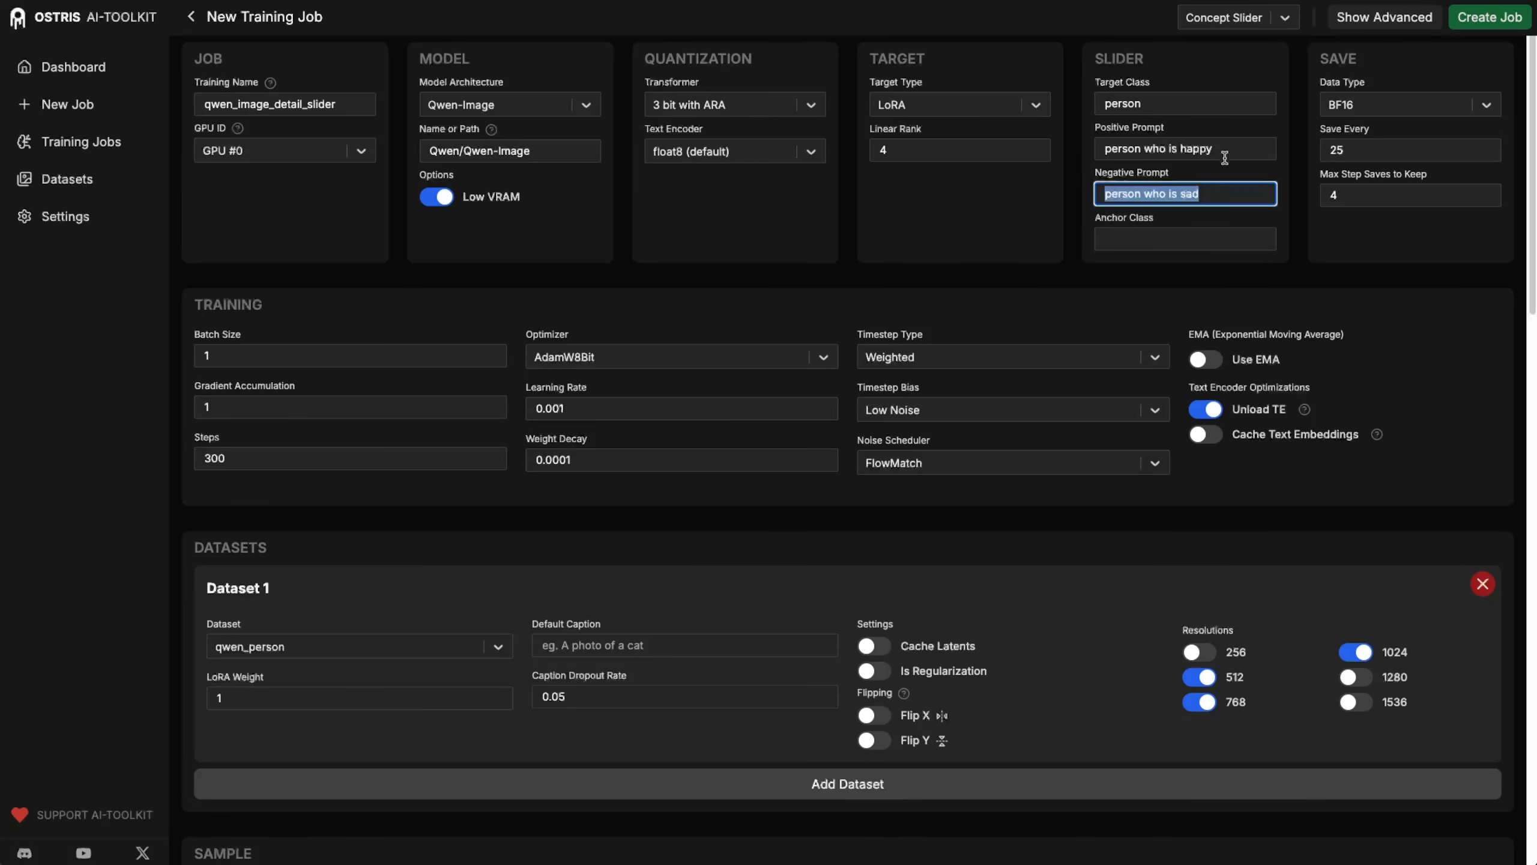
drag(1218, 193, 1084, 194)
drag(1239, 150, 1080, 155)
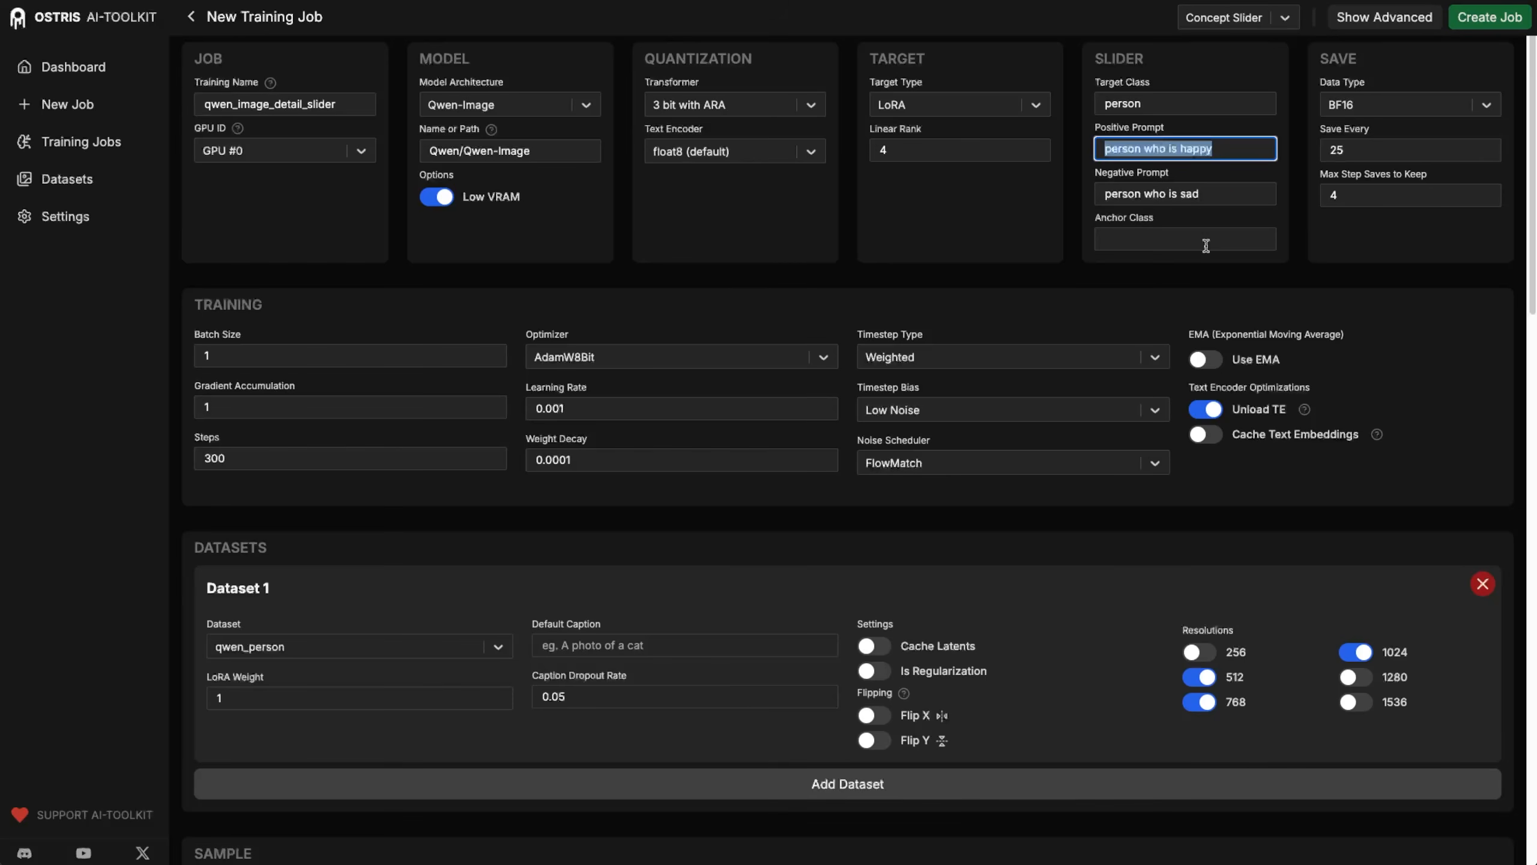
click(1145, 107)
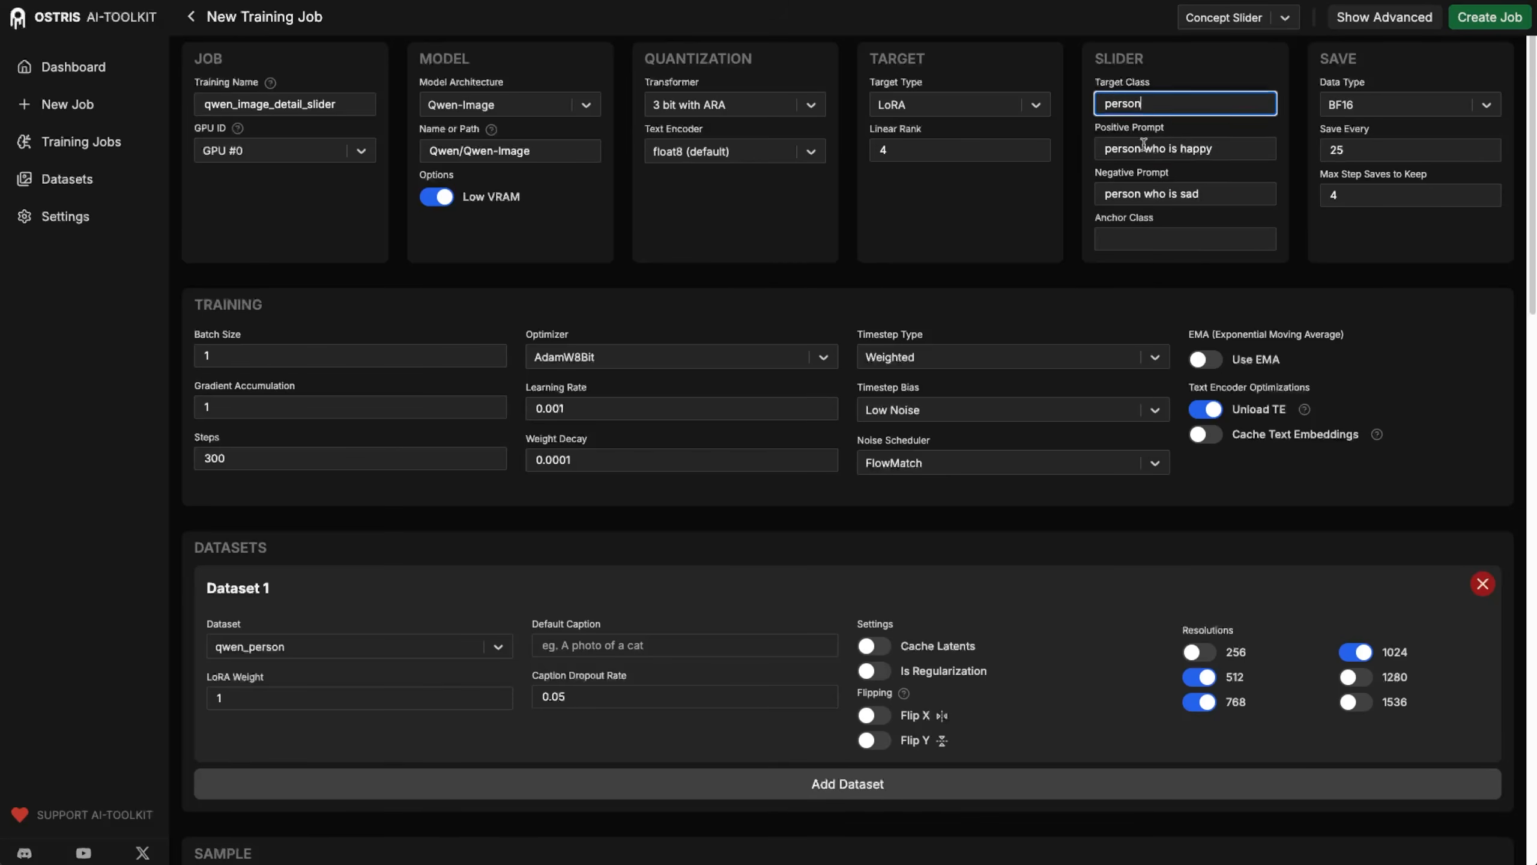
drag(1112, 149, 1199, 147)
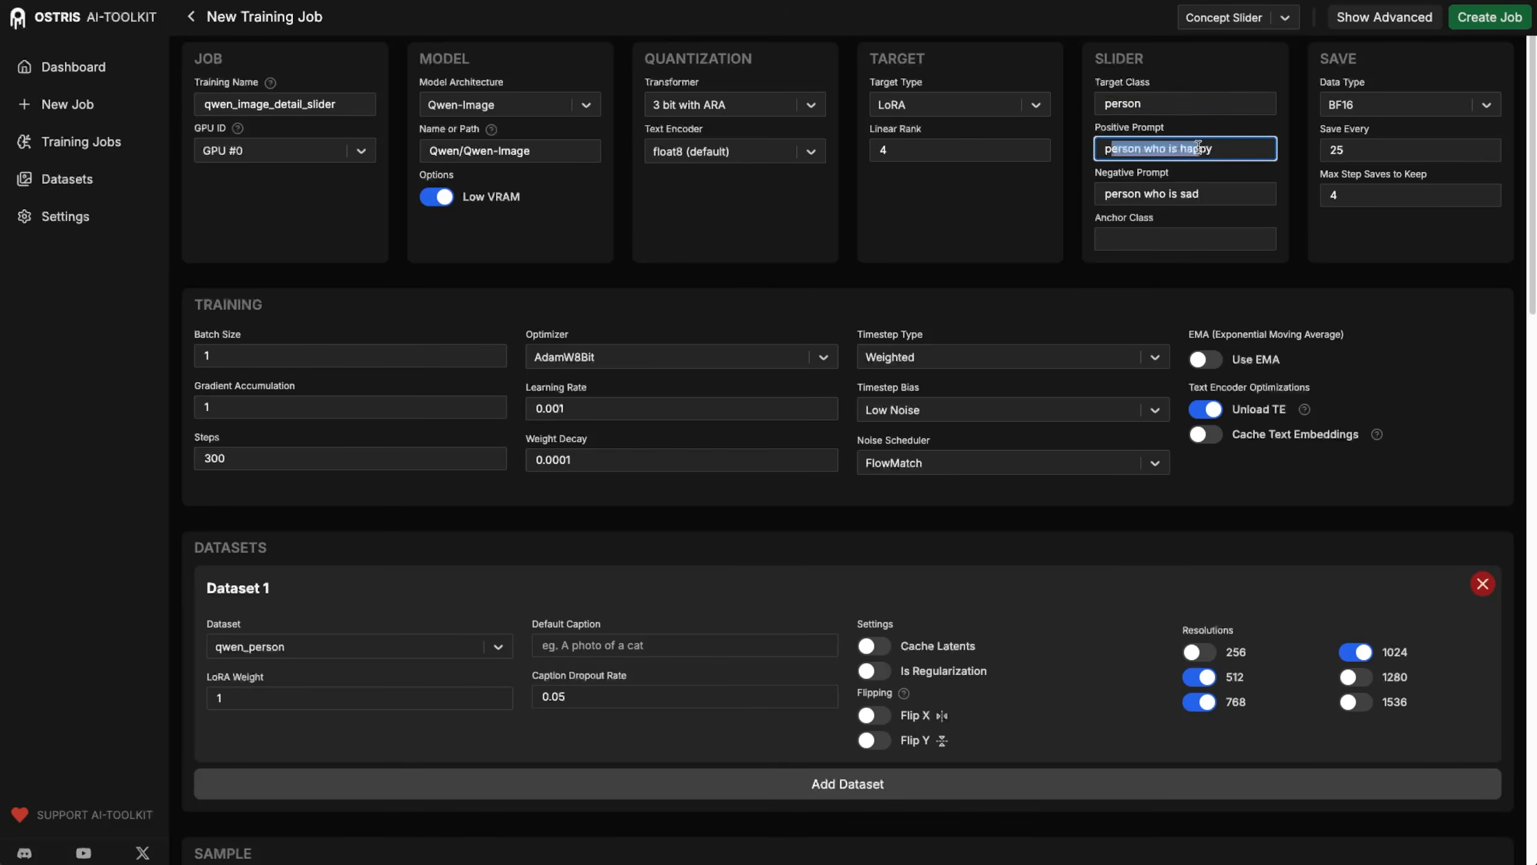
click(1227, 148)
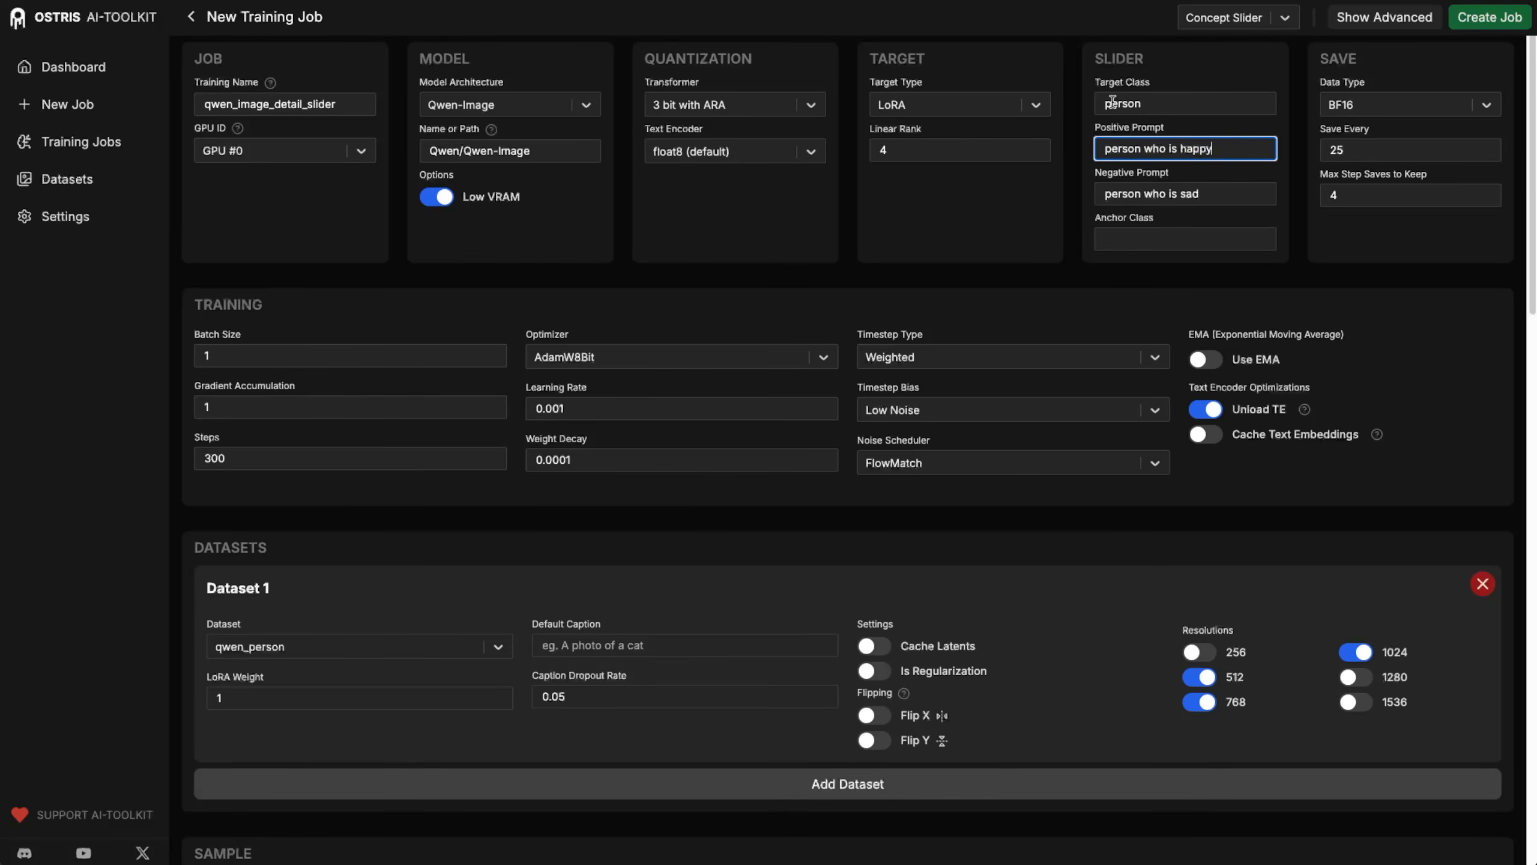
drag(1100, 102, 1142, 98)
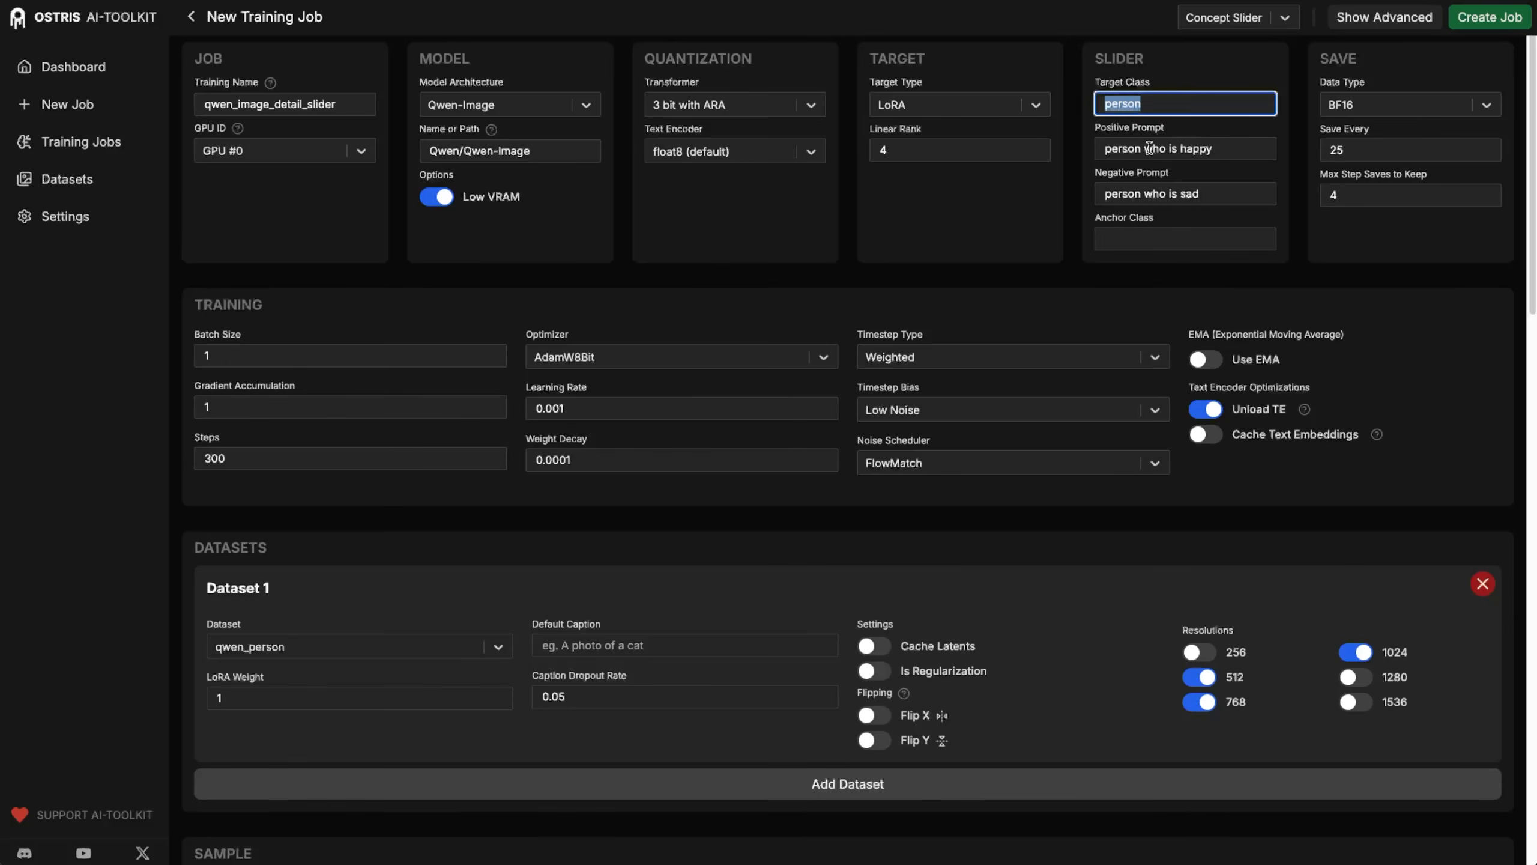
drag(1235, 146, 1146, 147)
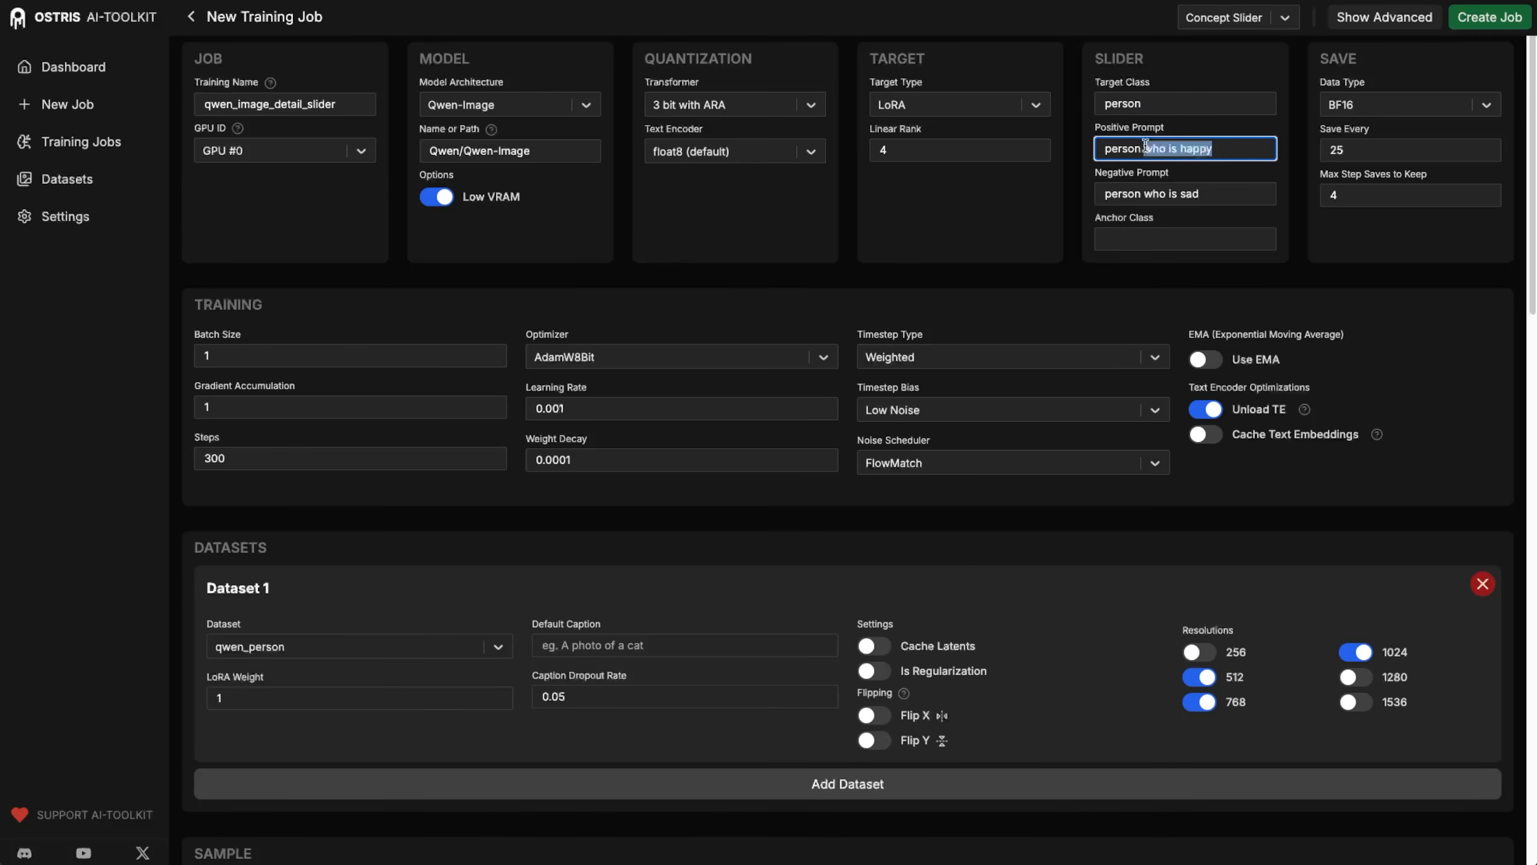
click(1114, 102)
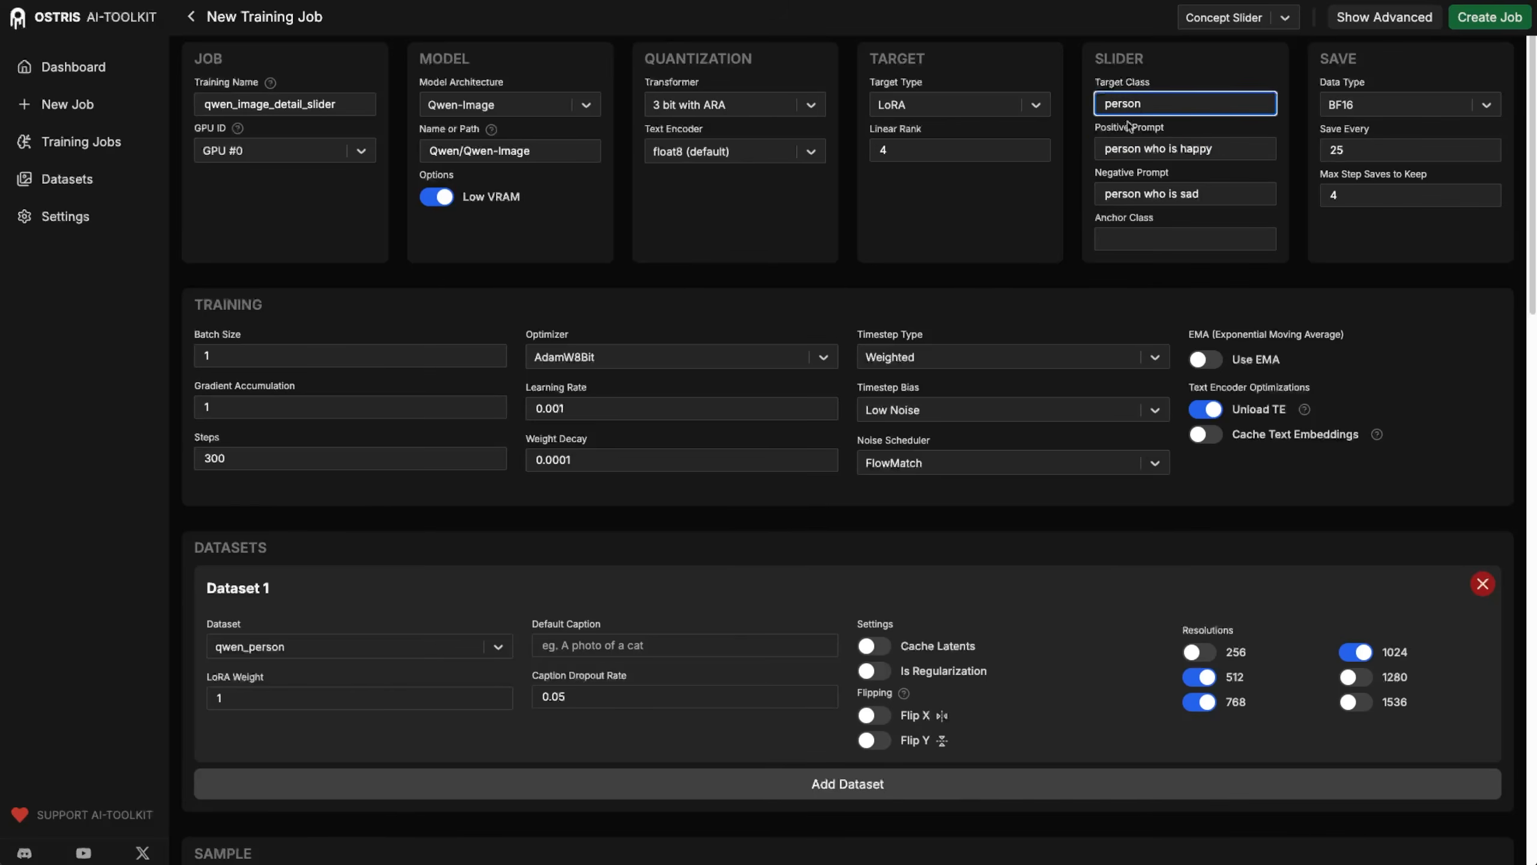
click(1192, 153)
drag(1227, 148, 1139, 145)
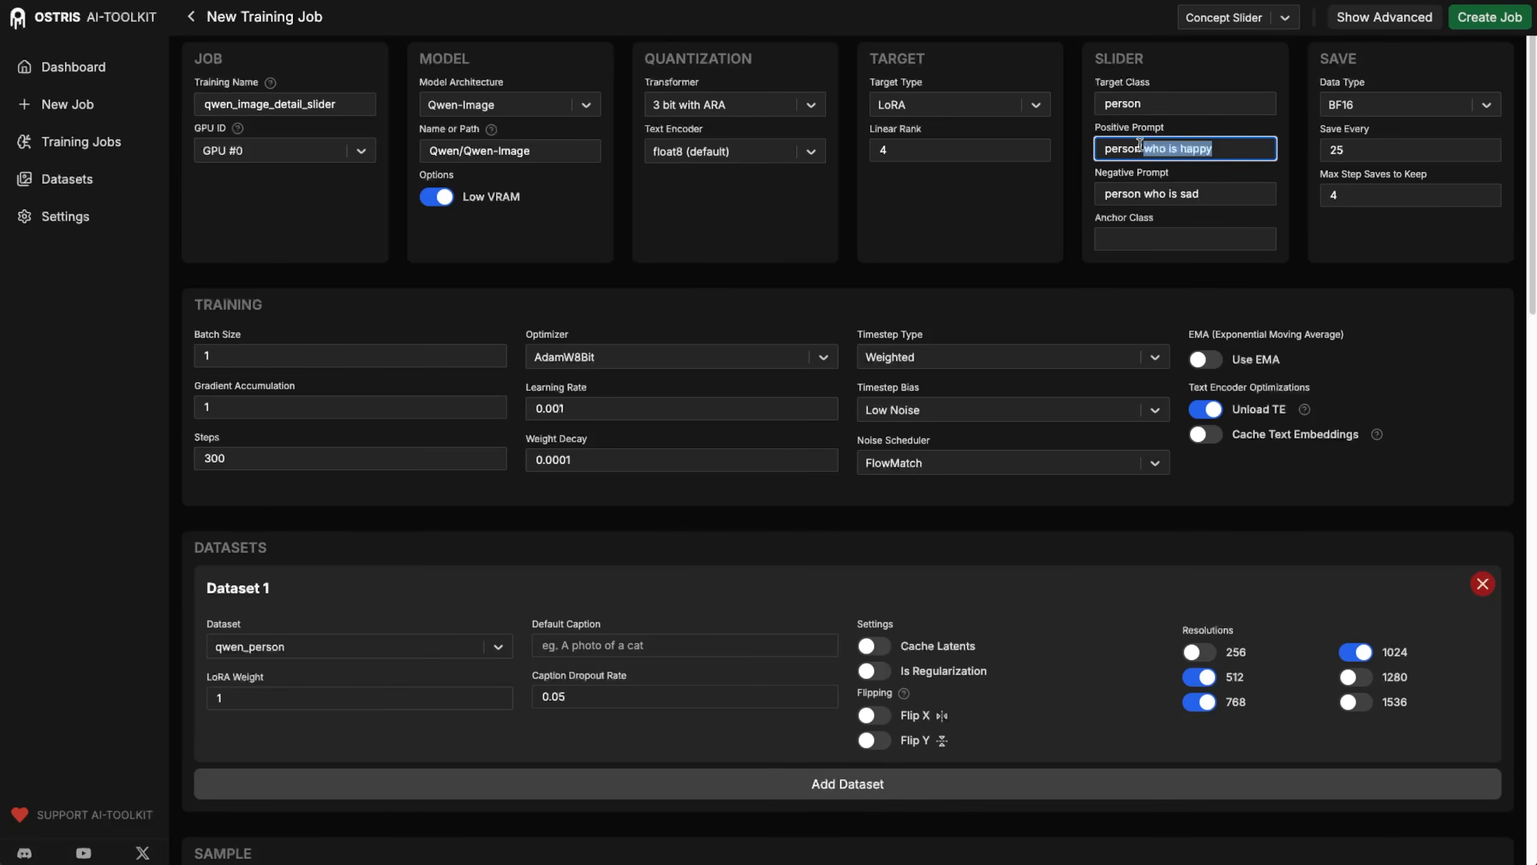
drag(1200, 194, 1139, 197)
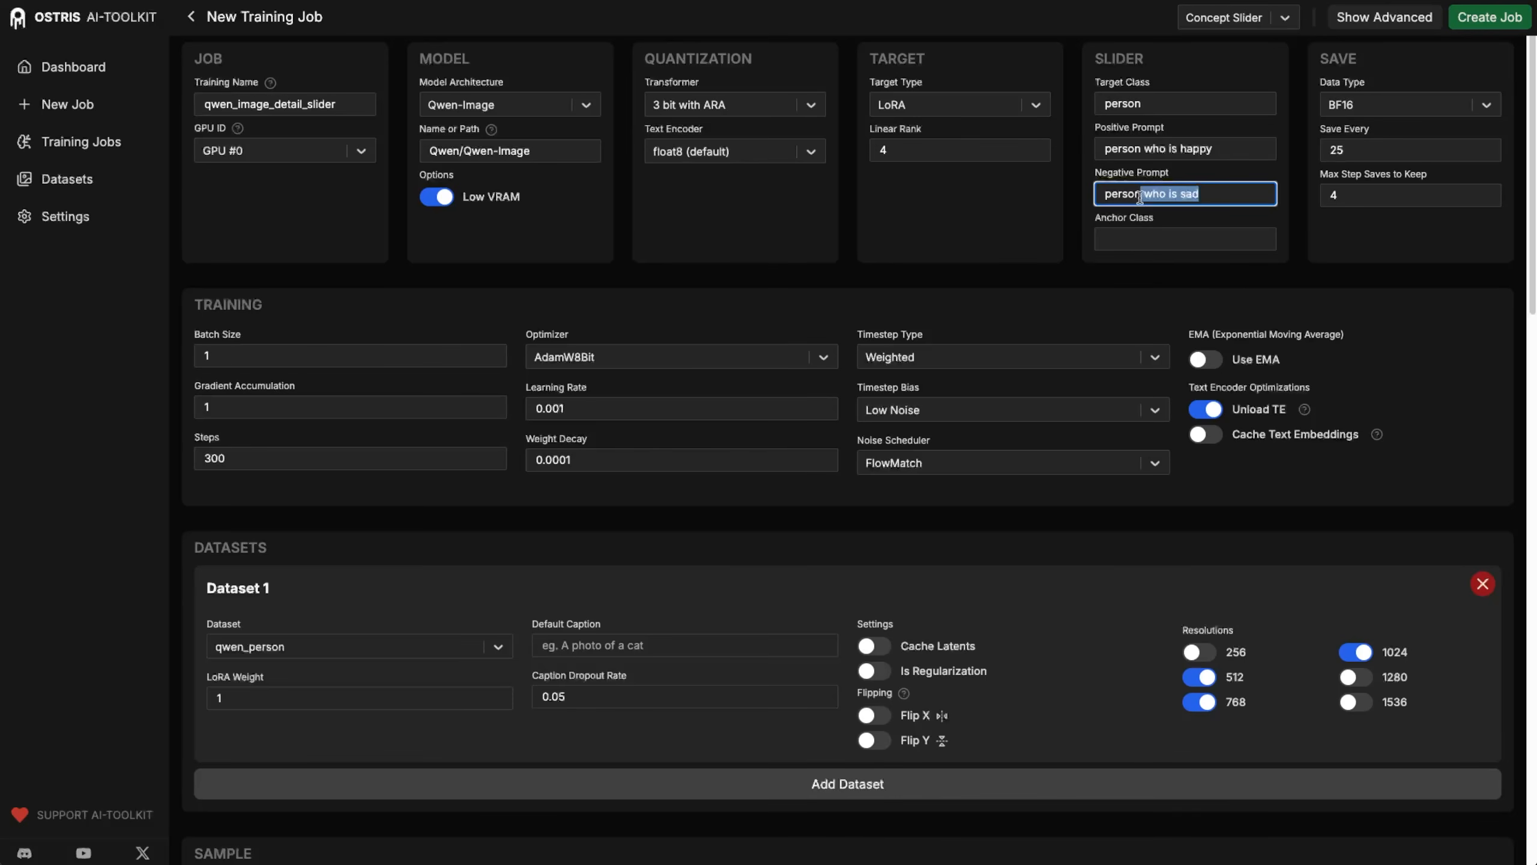
Set the slider's anchor class to dog.
click(1183, 239)
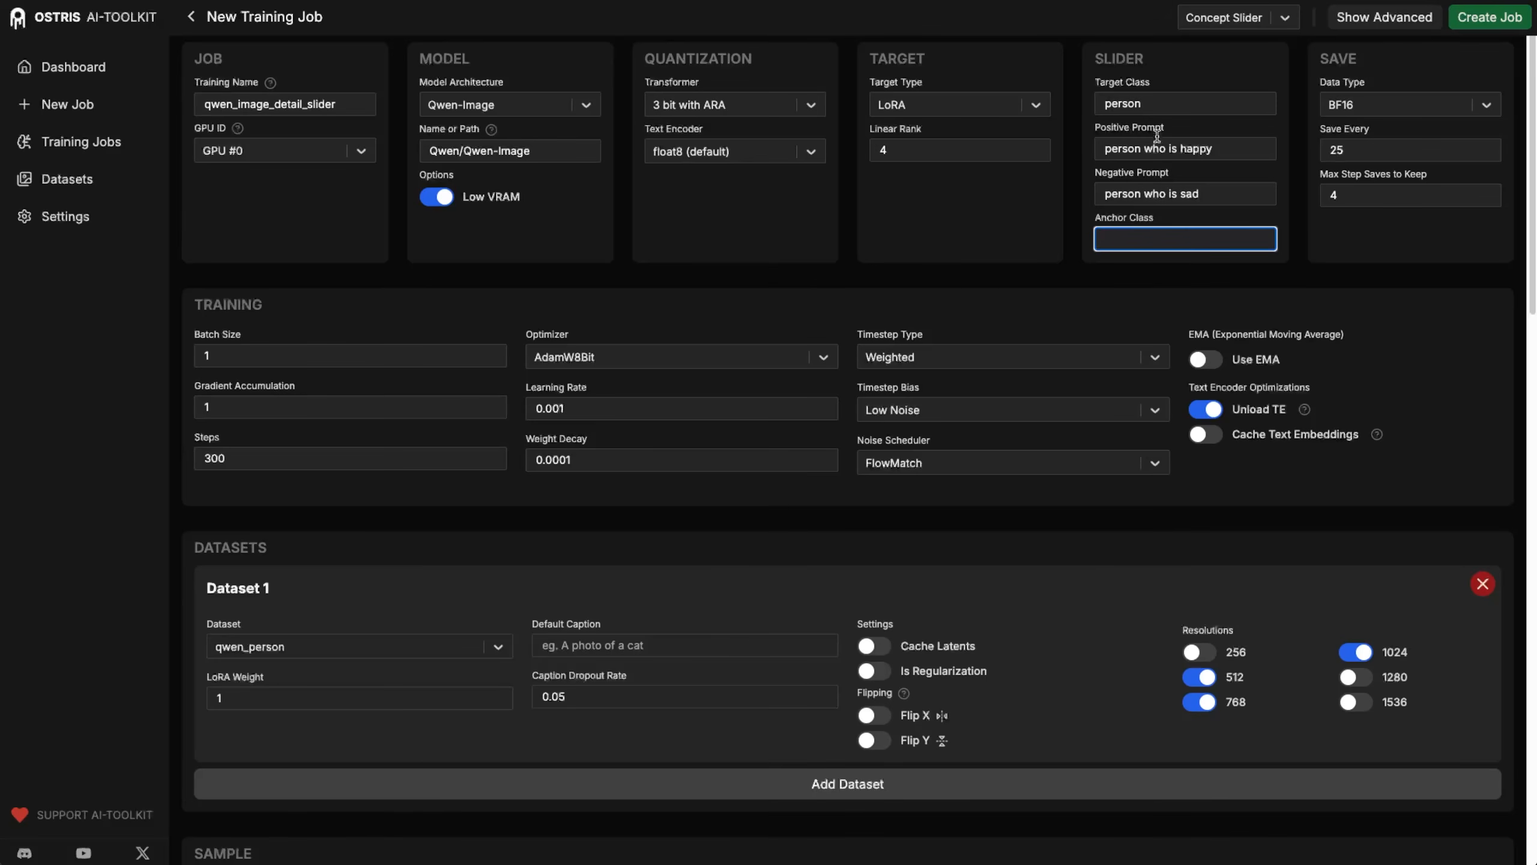
click(1158, 103)
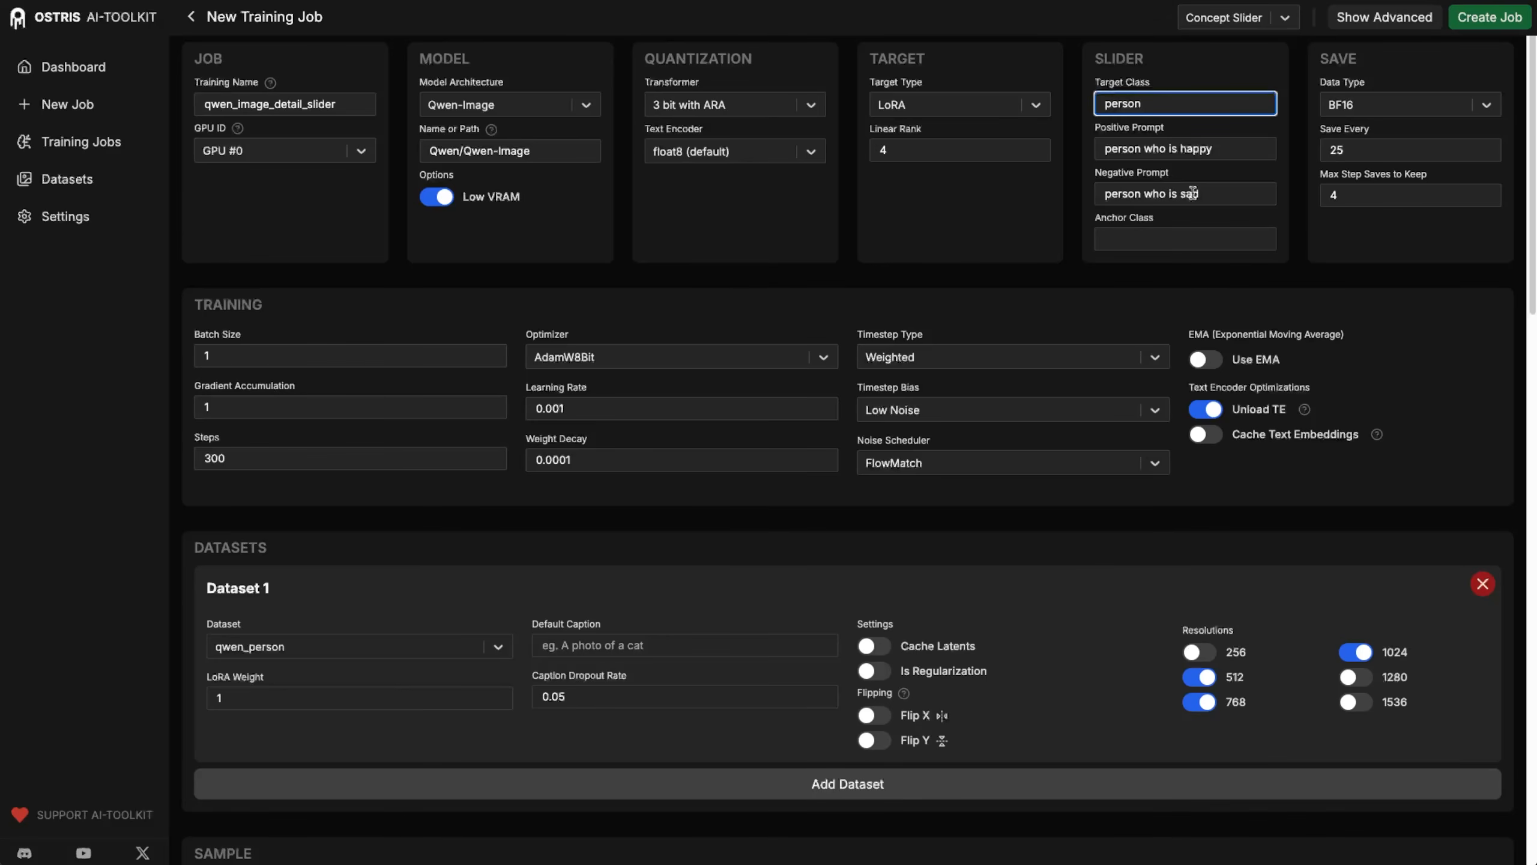
click(1182, 241)
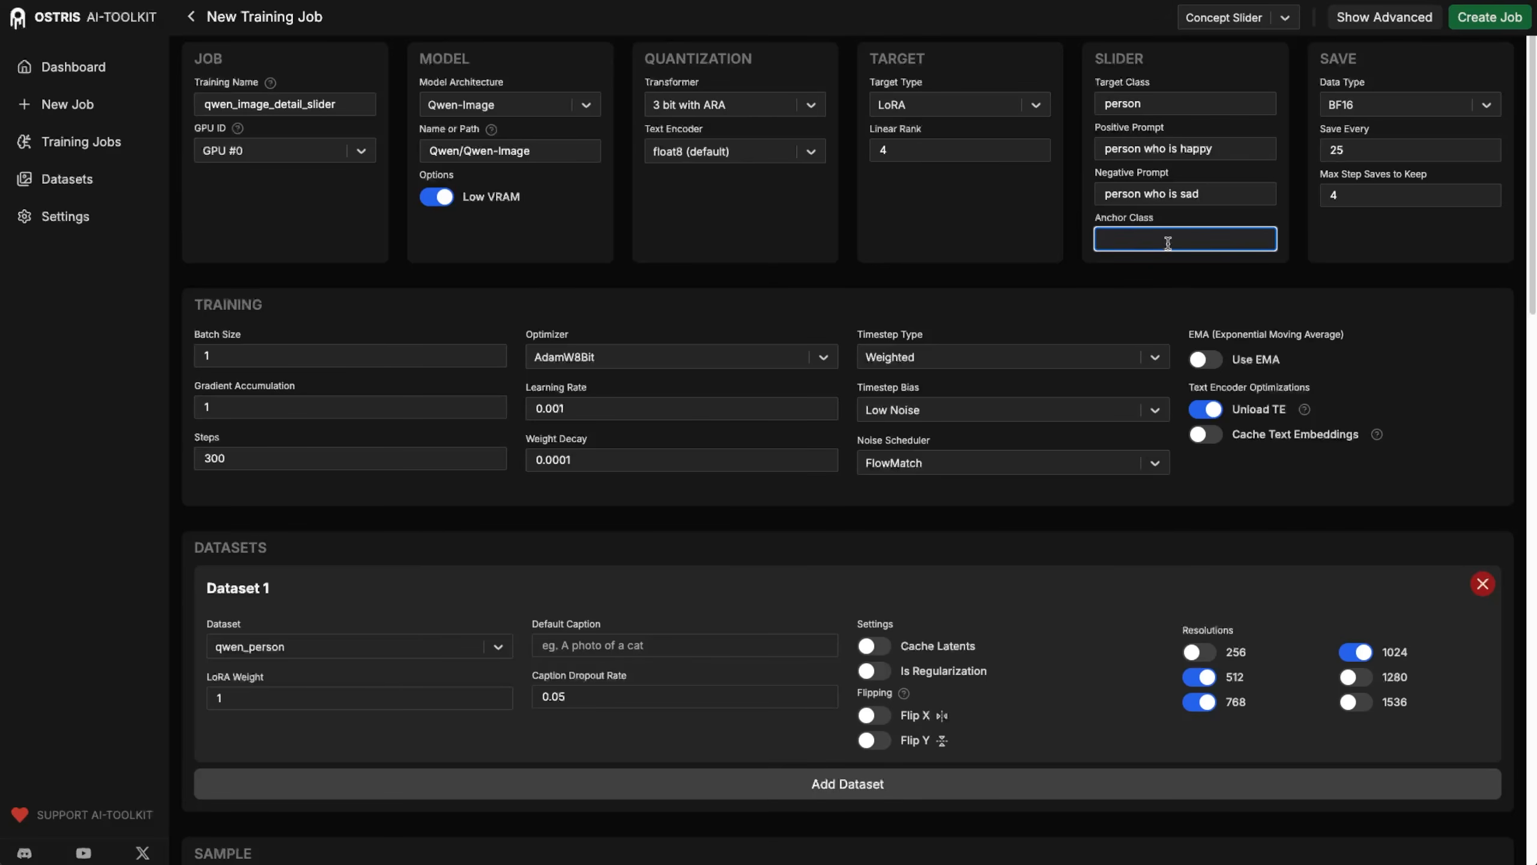
text(dog)
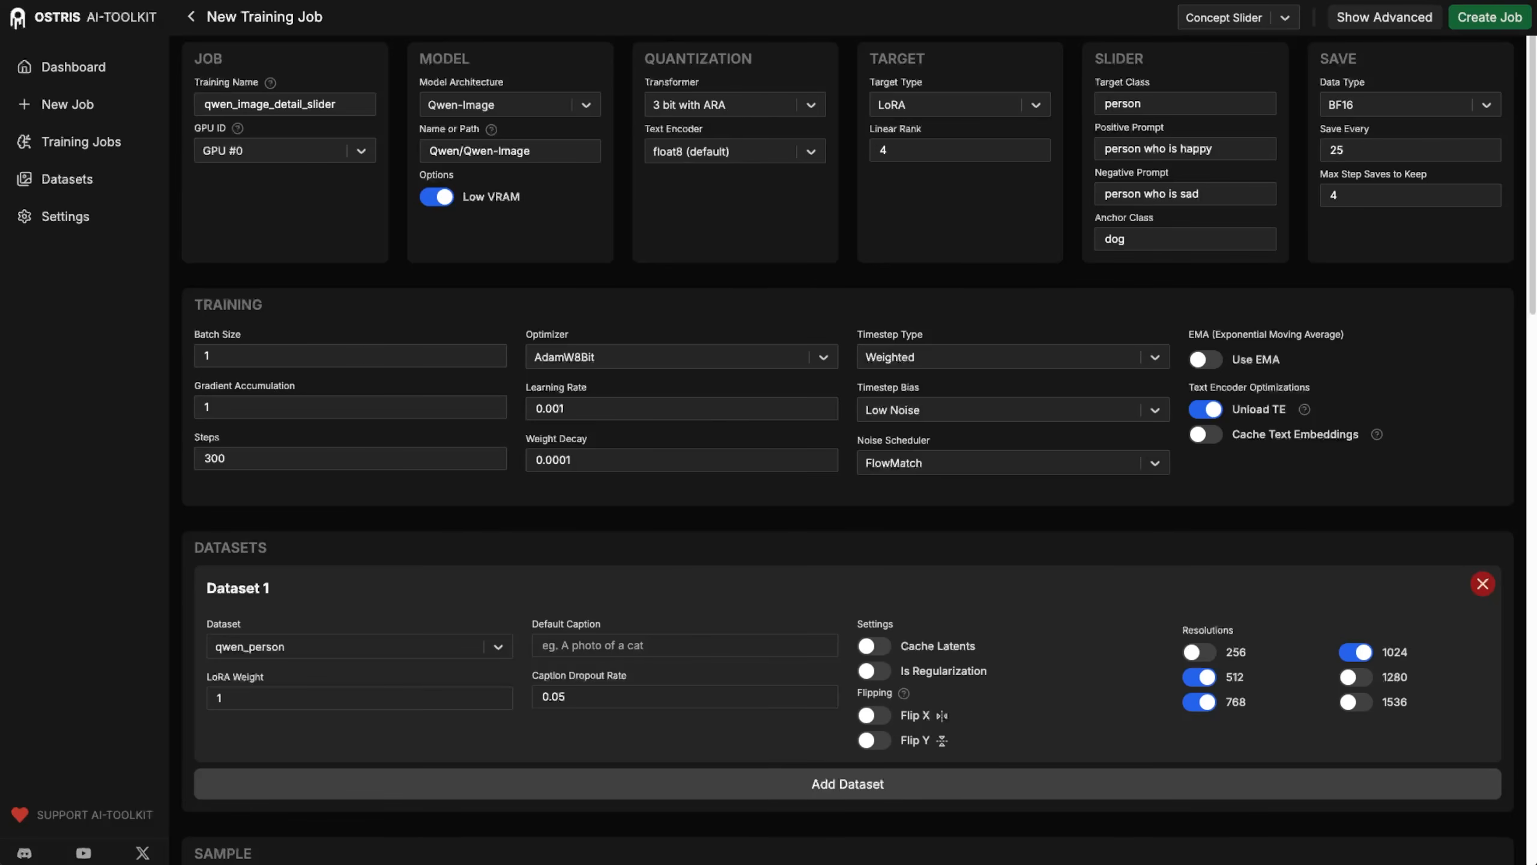
Compare the two portrait sample images from training step 75 in the image preview.
key(space)
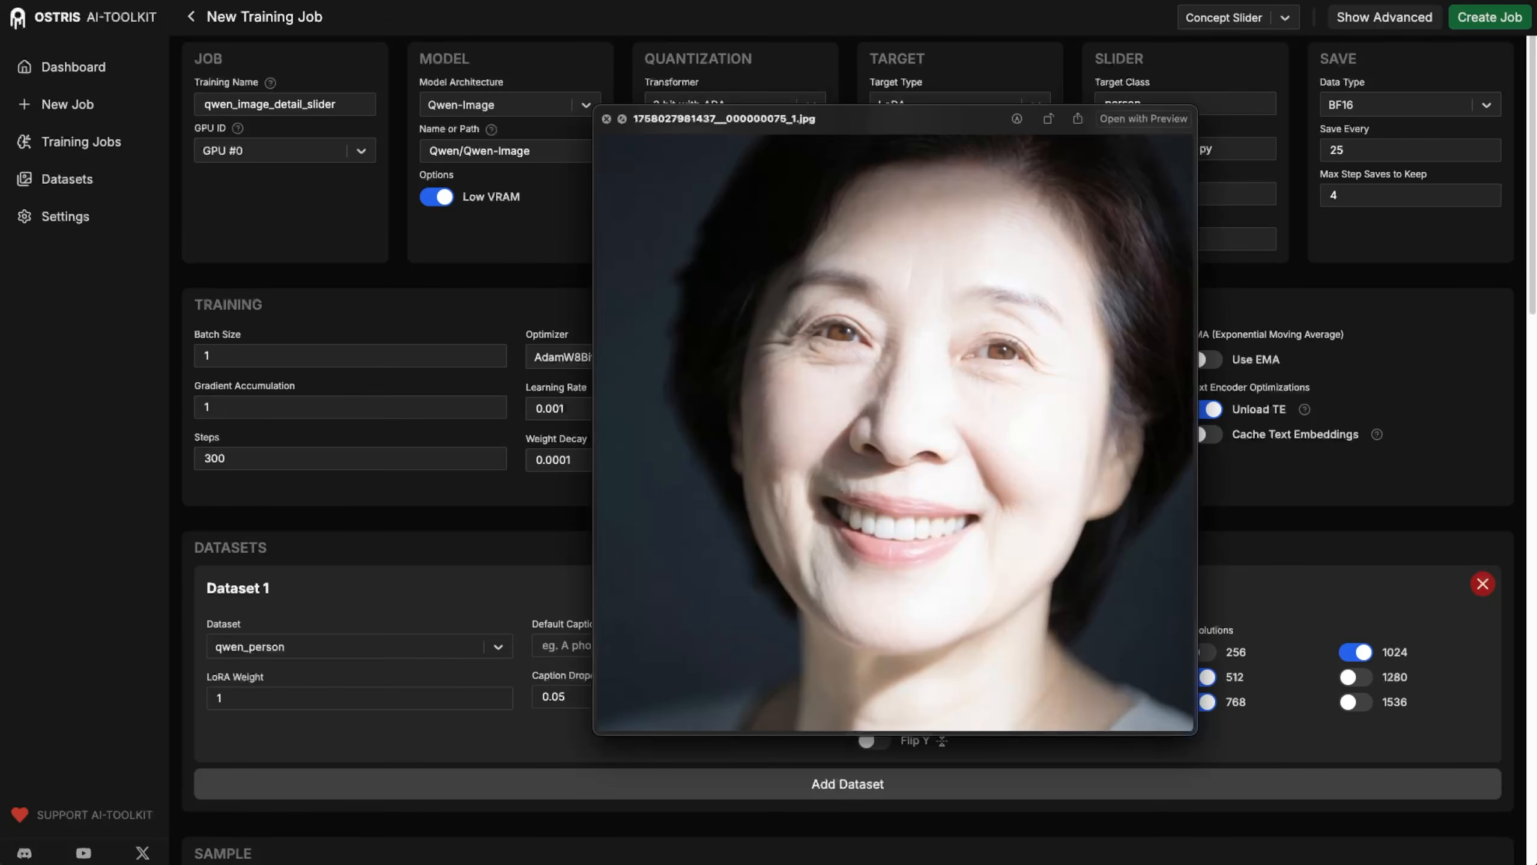
key(Right)
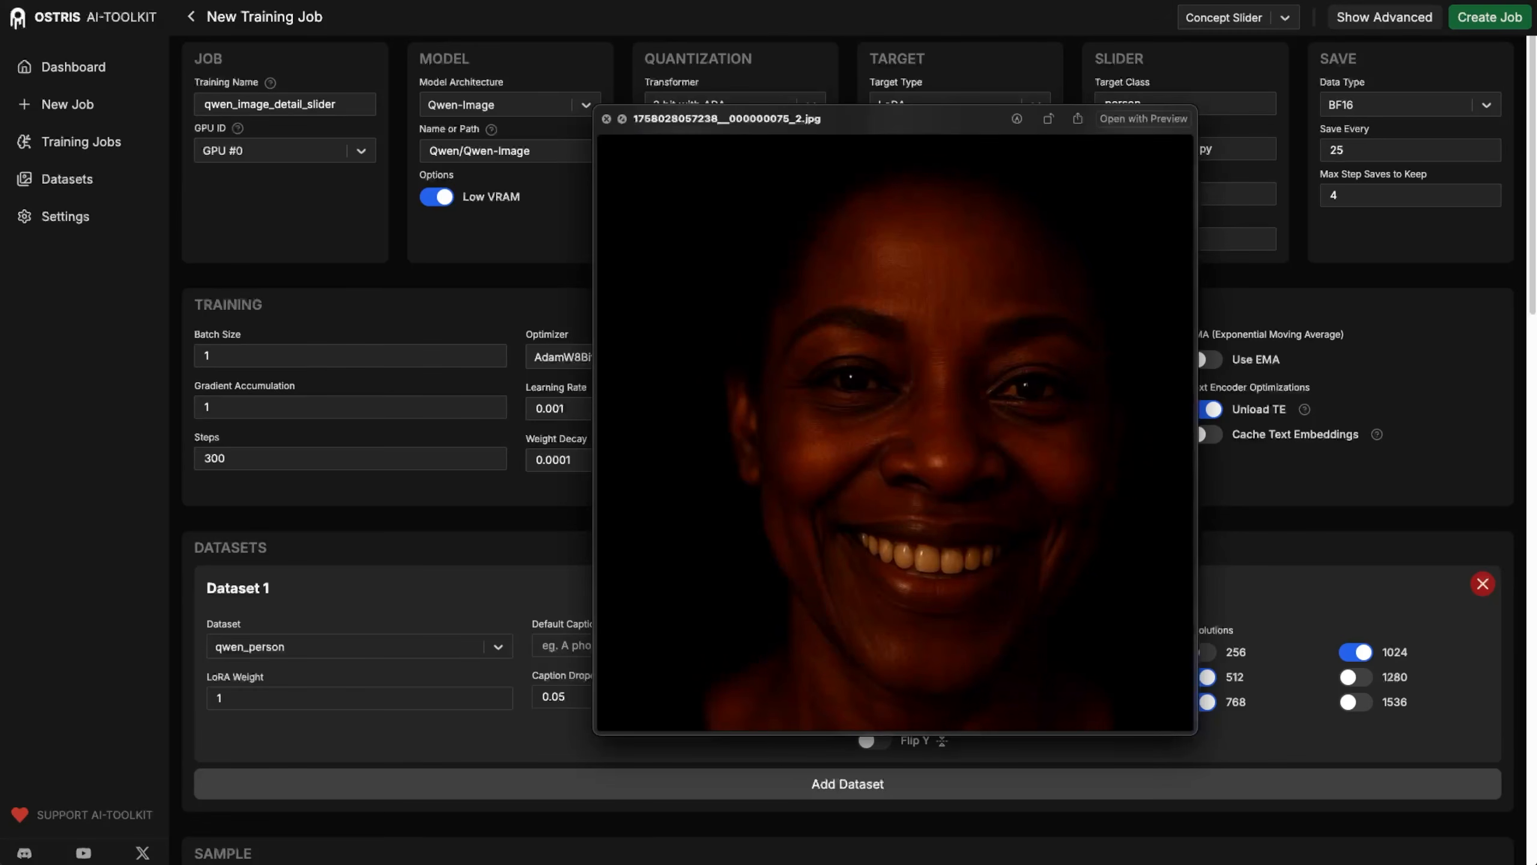
key(Left)
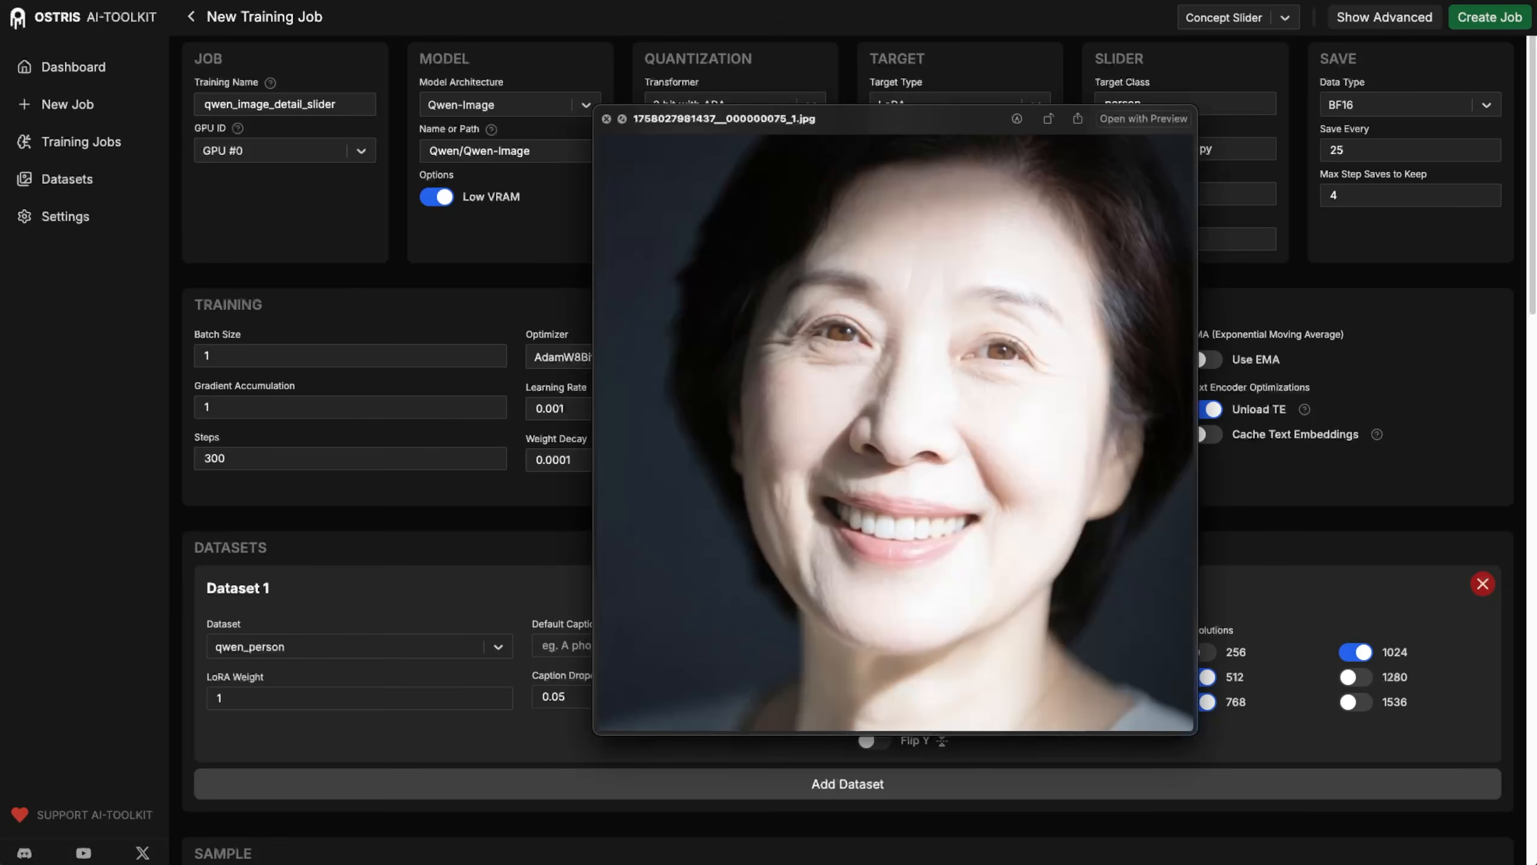
key(Right)
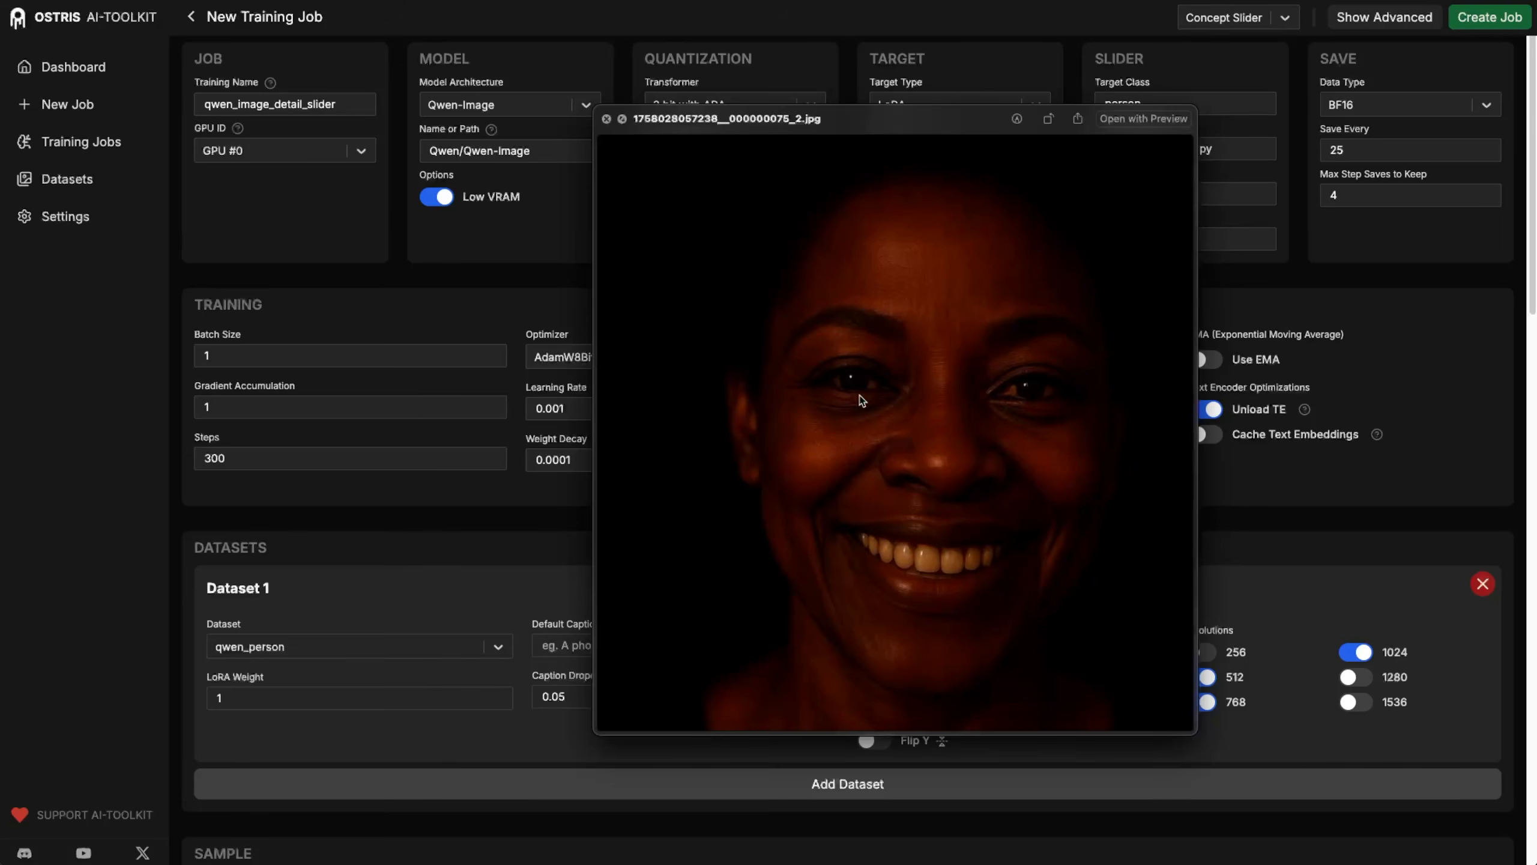
key(Left)
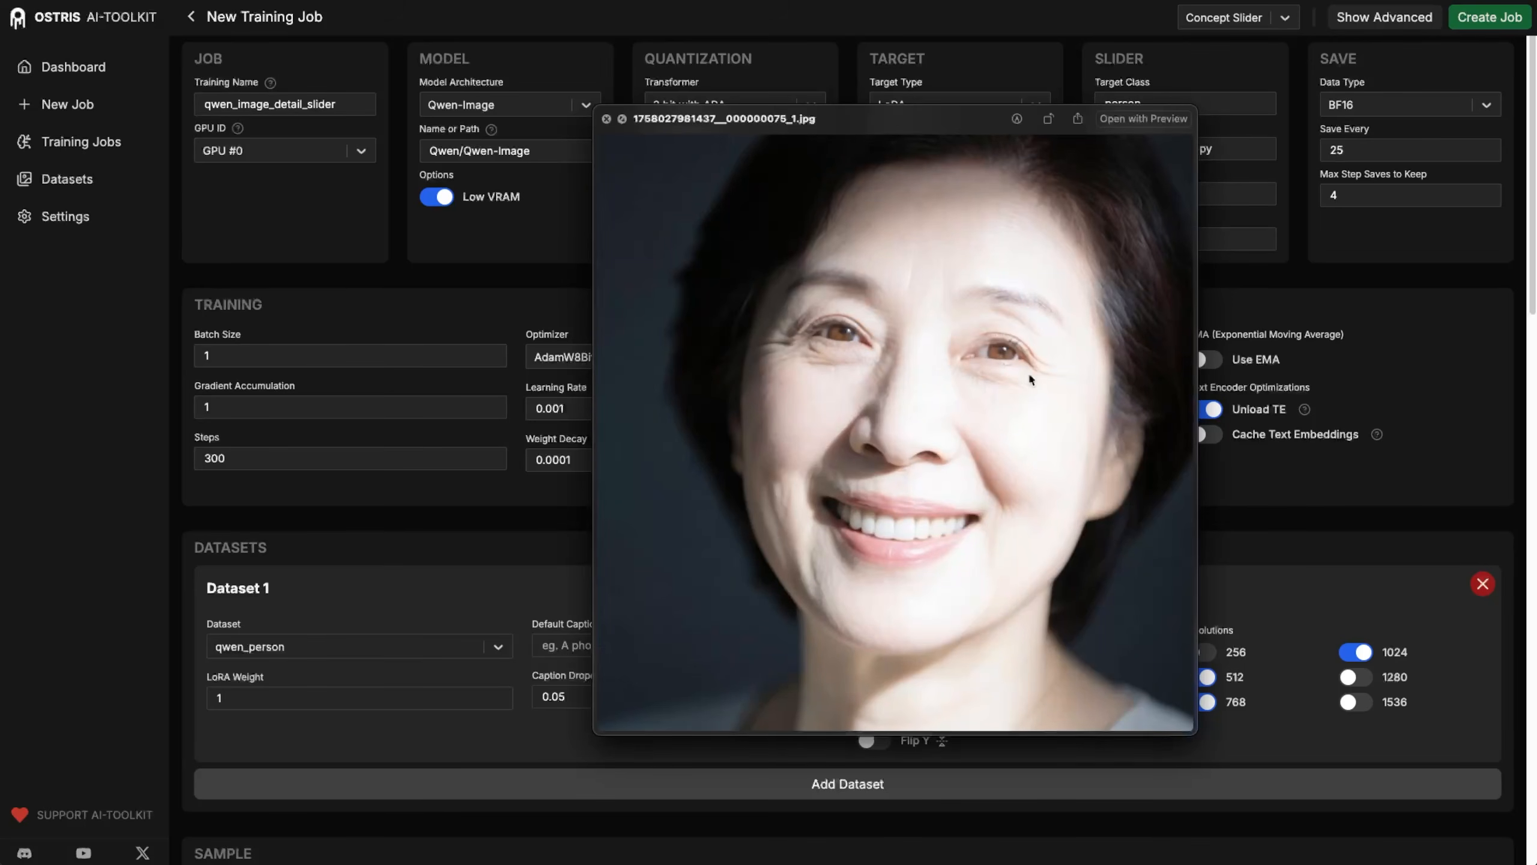
key(space)
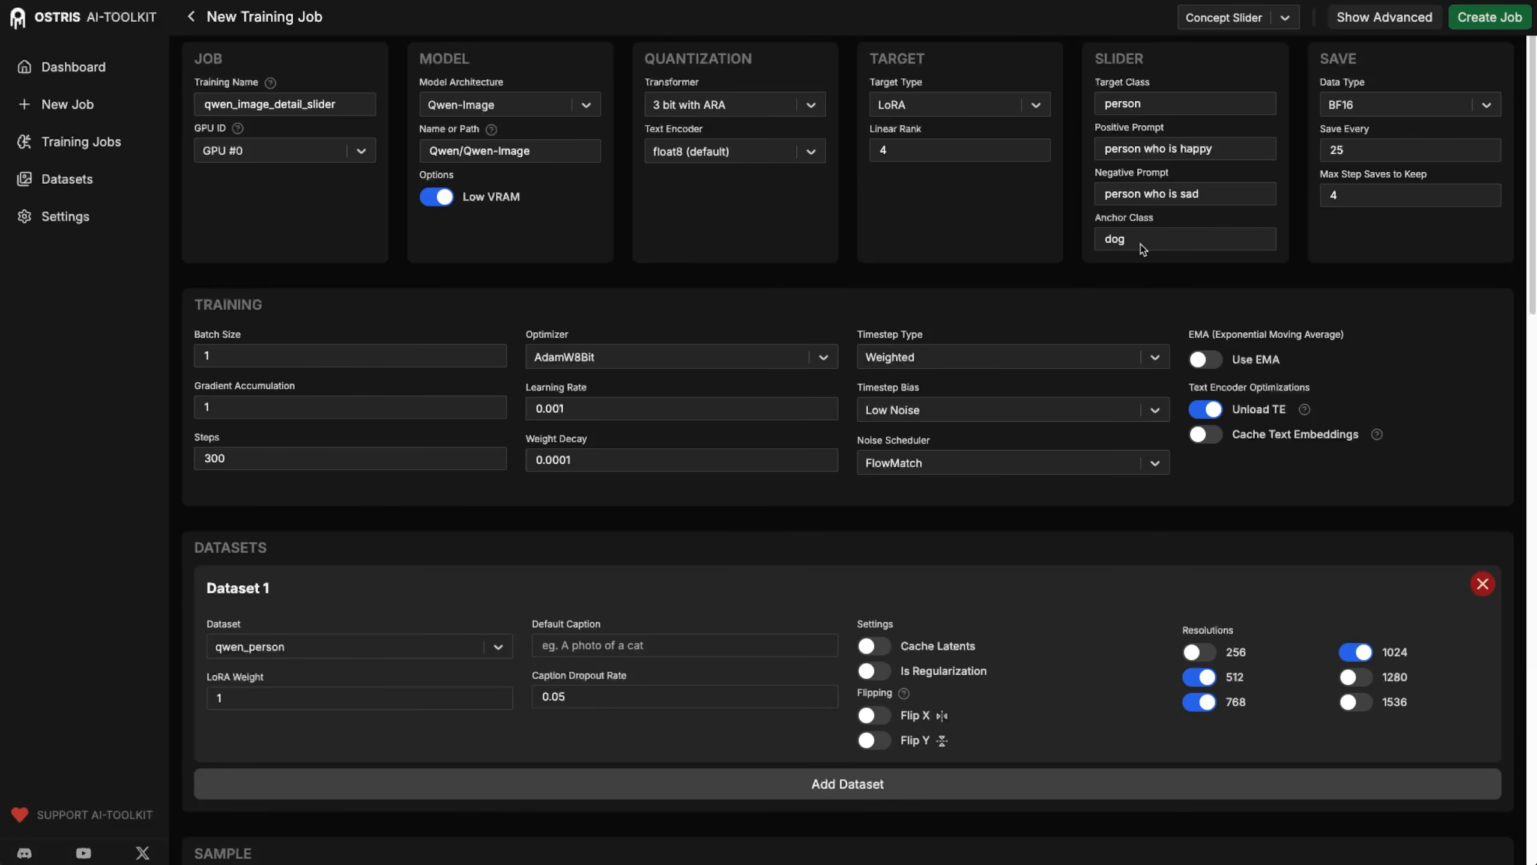
Try man as the slider's target class, checking it against both prompts.
drag(1140, 238, 1081, 240)
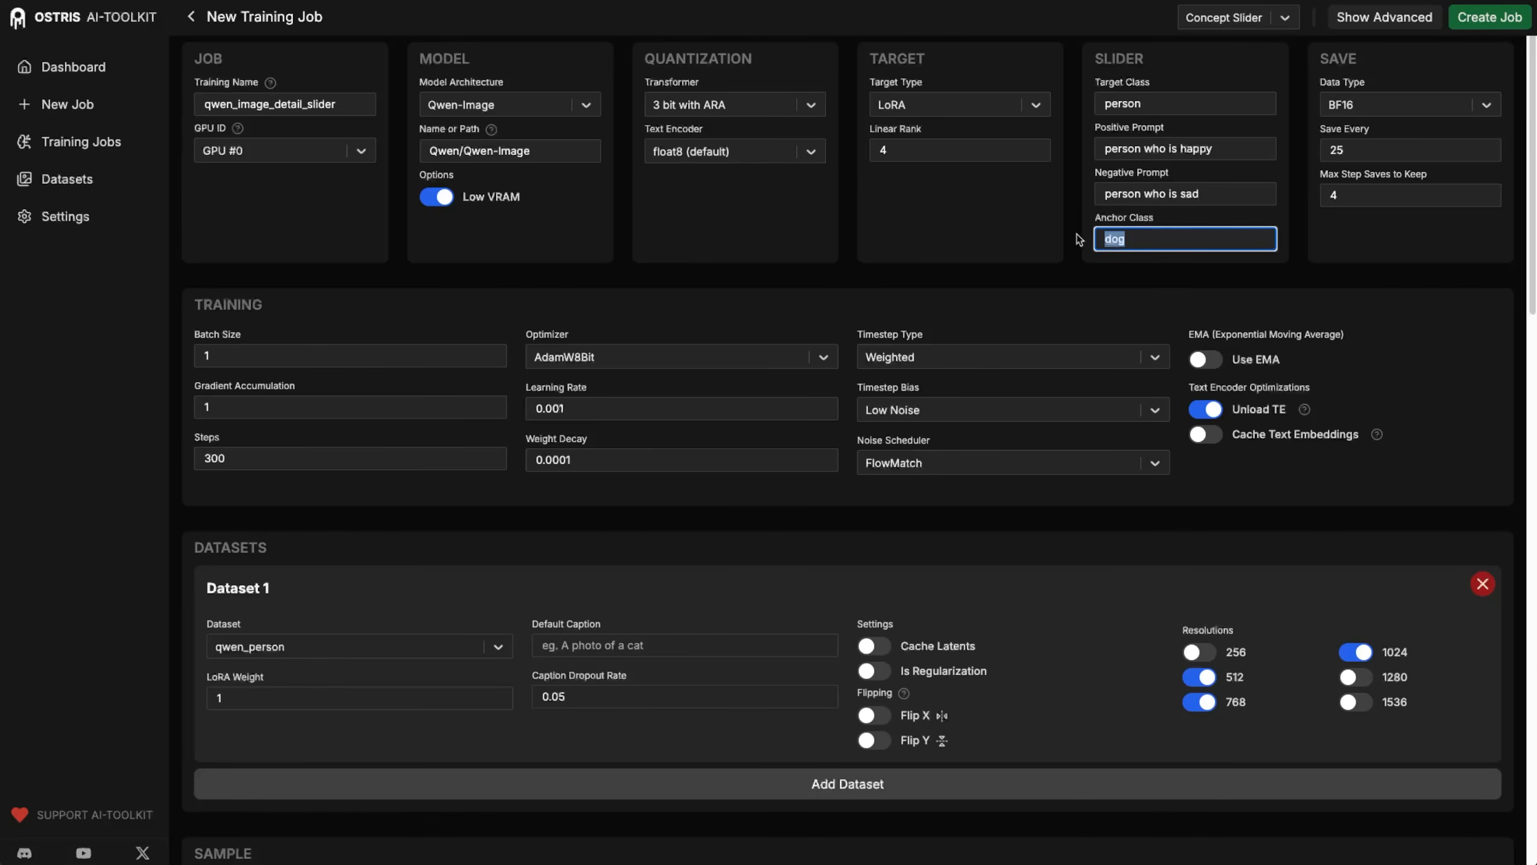
double_click(1123, 107)
text(man)
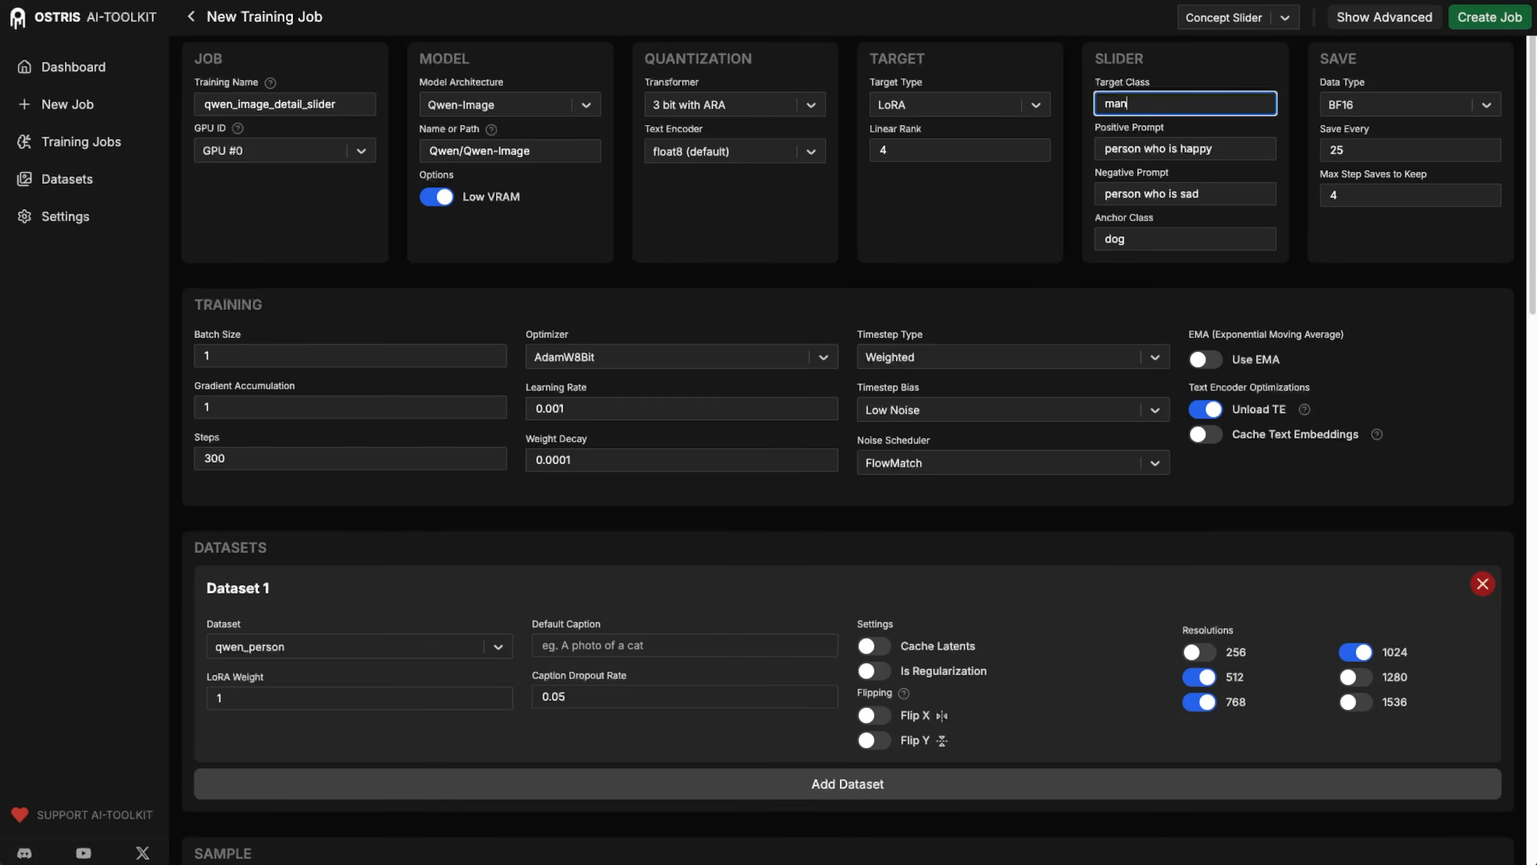
click(1124, 150)
click(1127, 197)
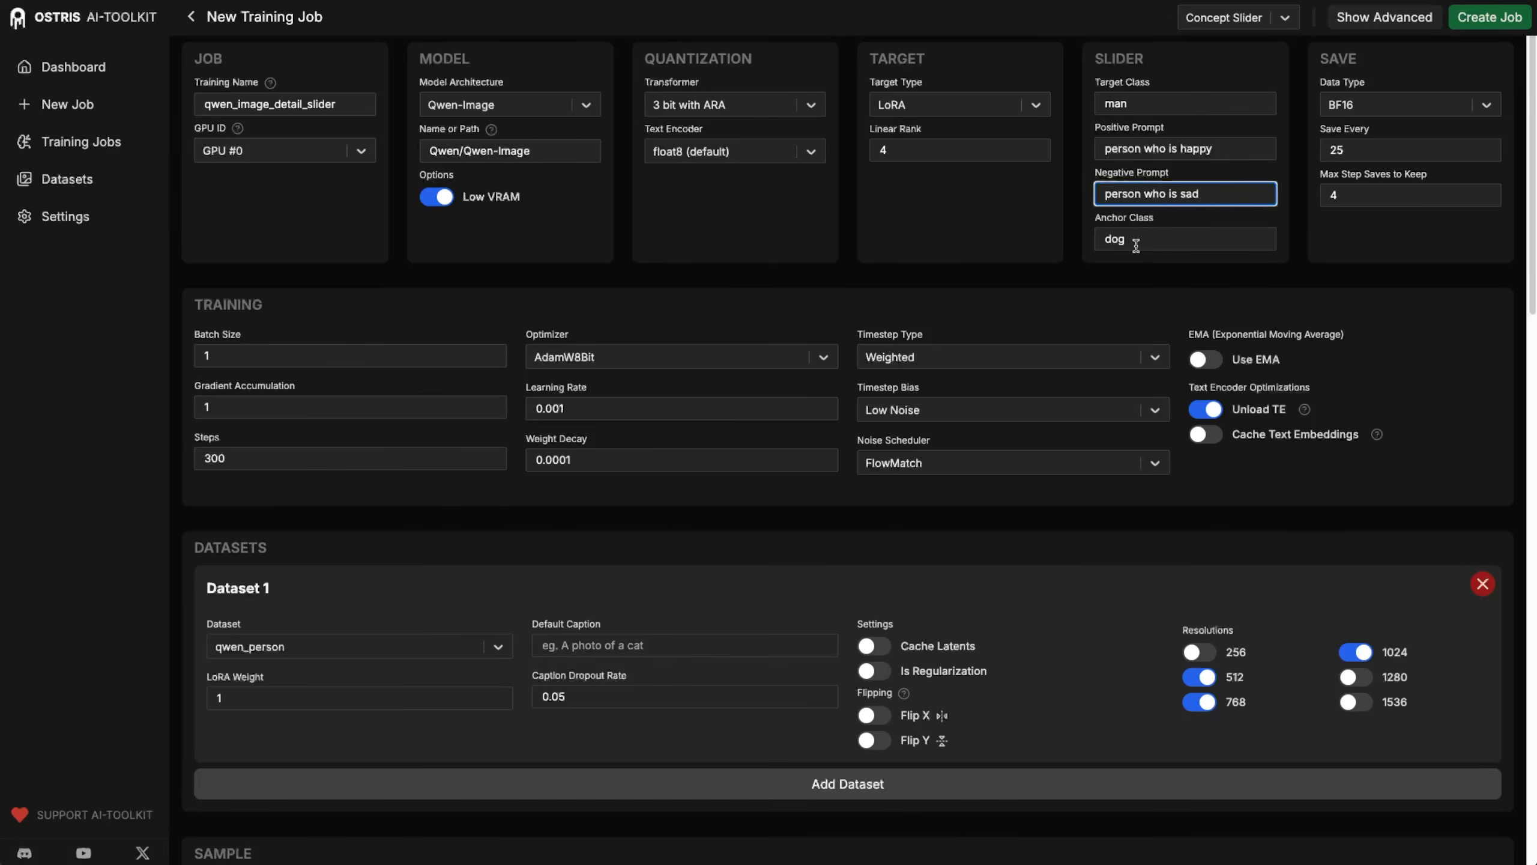
Clear the anchor class and set the target class back to person.
drag(1136, 242, 1069, 239)
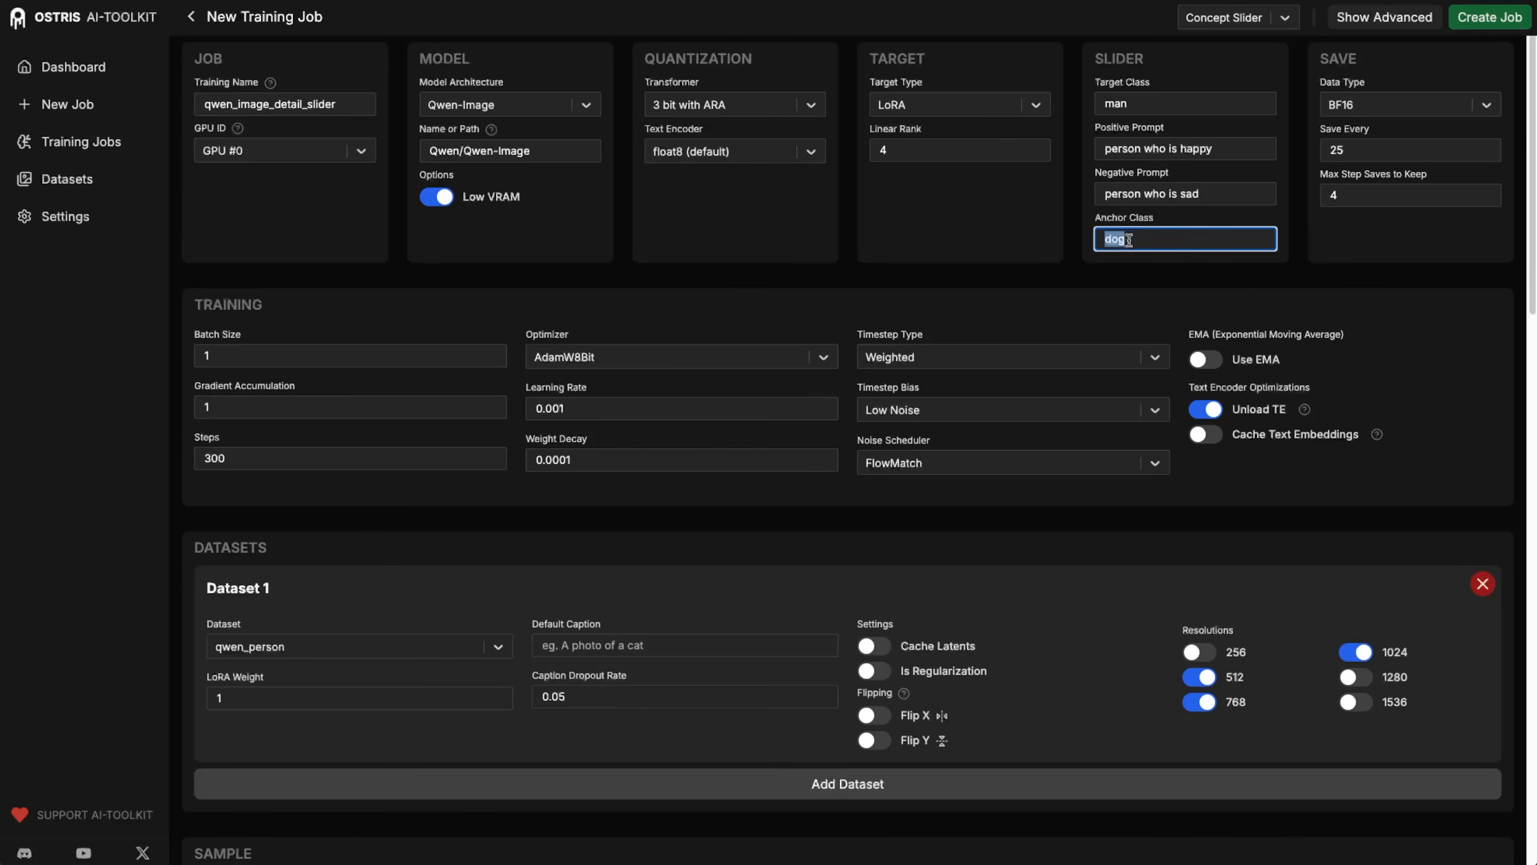
key(BackSpace)
double_click(1127, 107)
text(person)
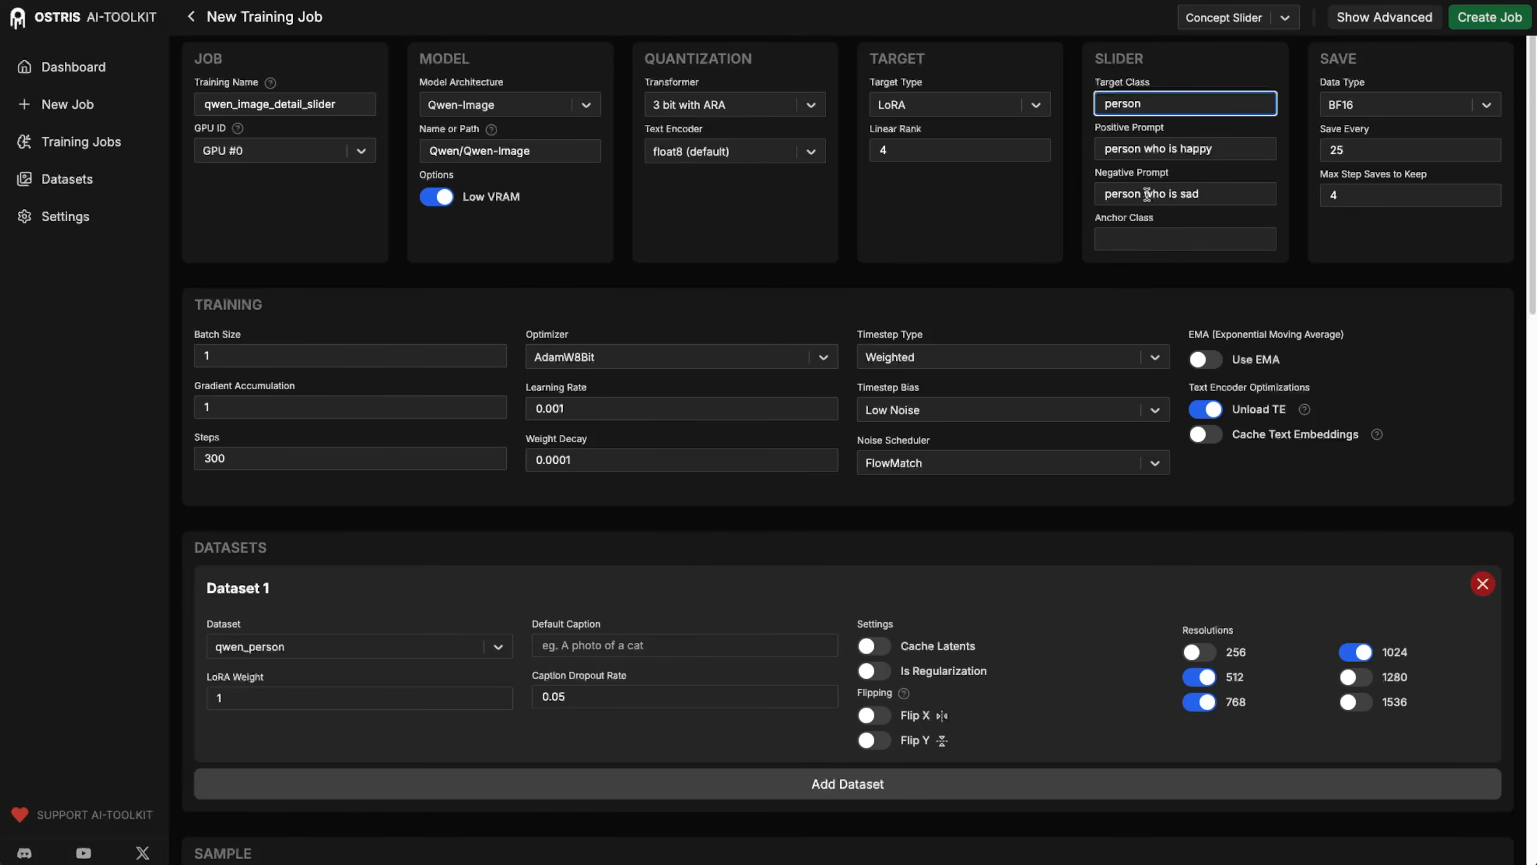
Set the slider's anchor class to plain white background and its target class to detail.
double_click(1130, 104)
key(BackSpace)
click(1190, 242)
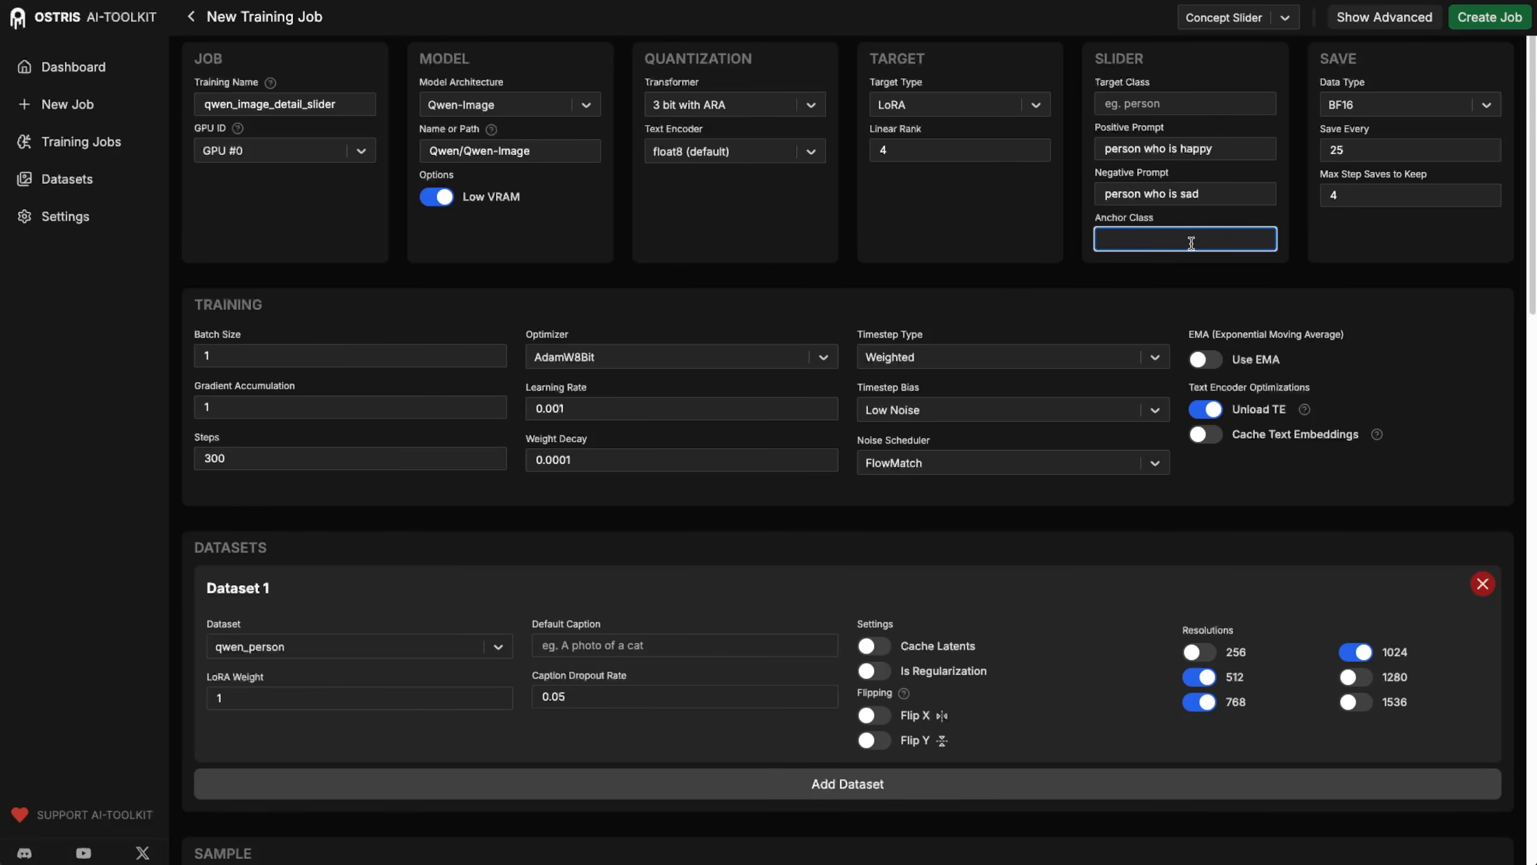
text(empty roon)
key(BackSpace)
text(m)
key(ctrl+a)
text(plain white background)
click(1143, 102)
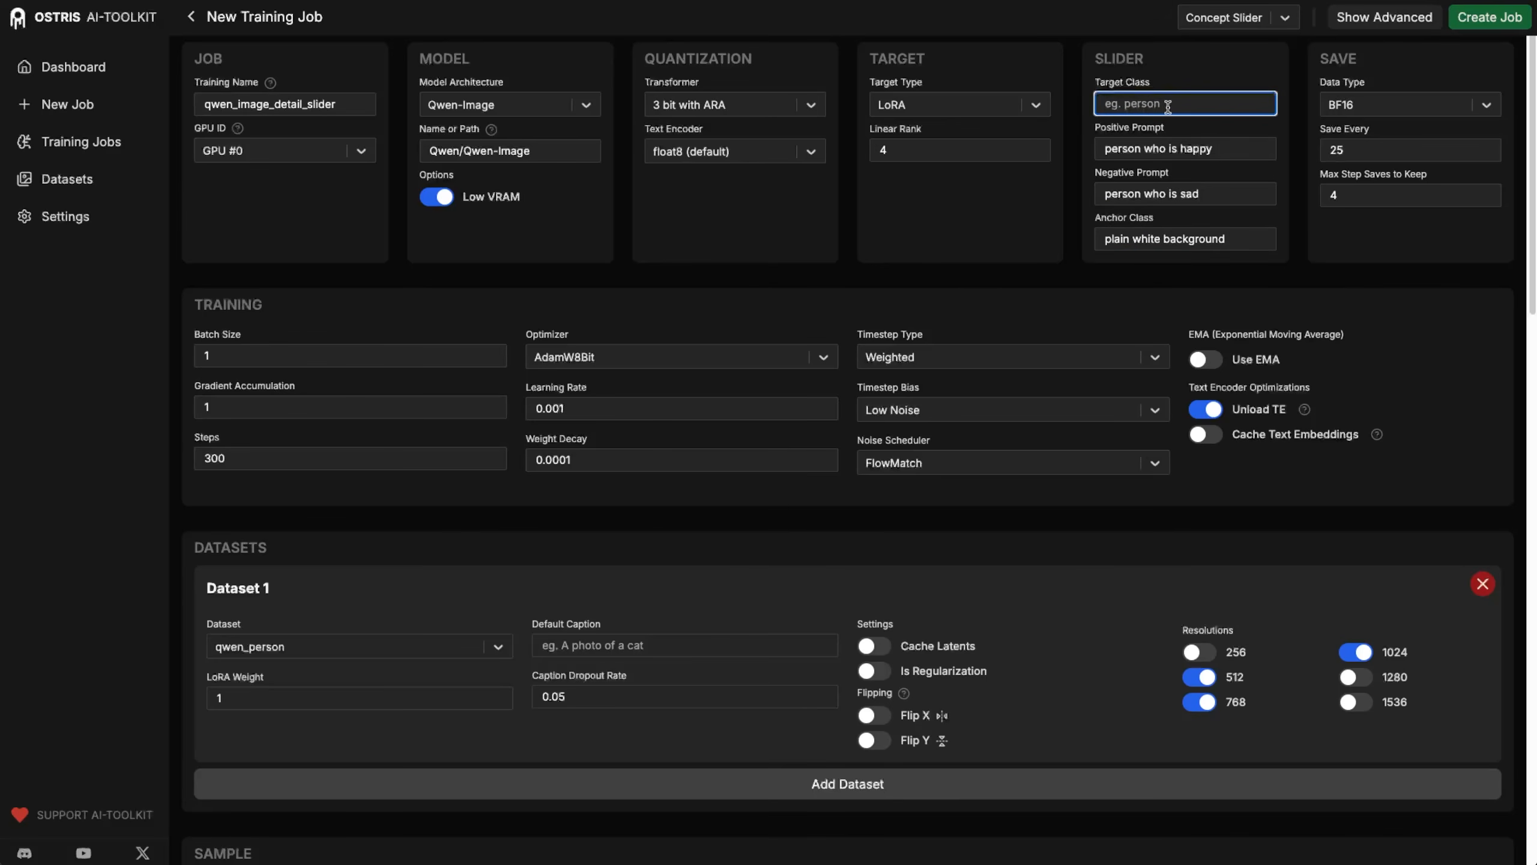
text(detail)
Look over the positive prompt in the slider settings.
click(1173, 151)
click(1252, 150)
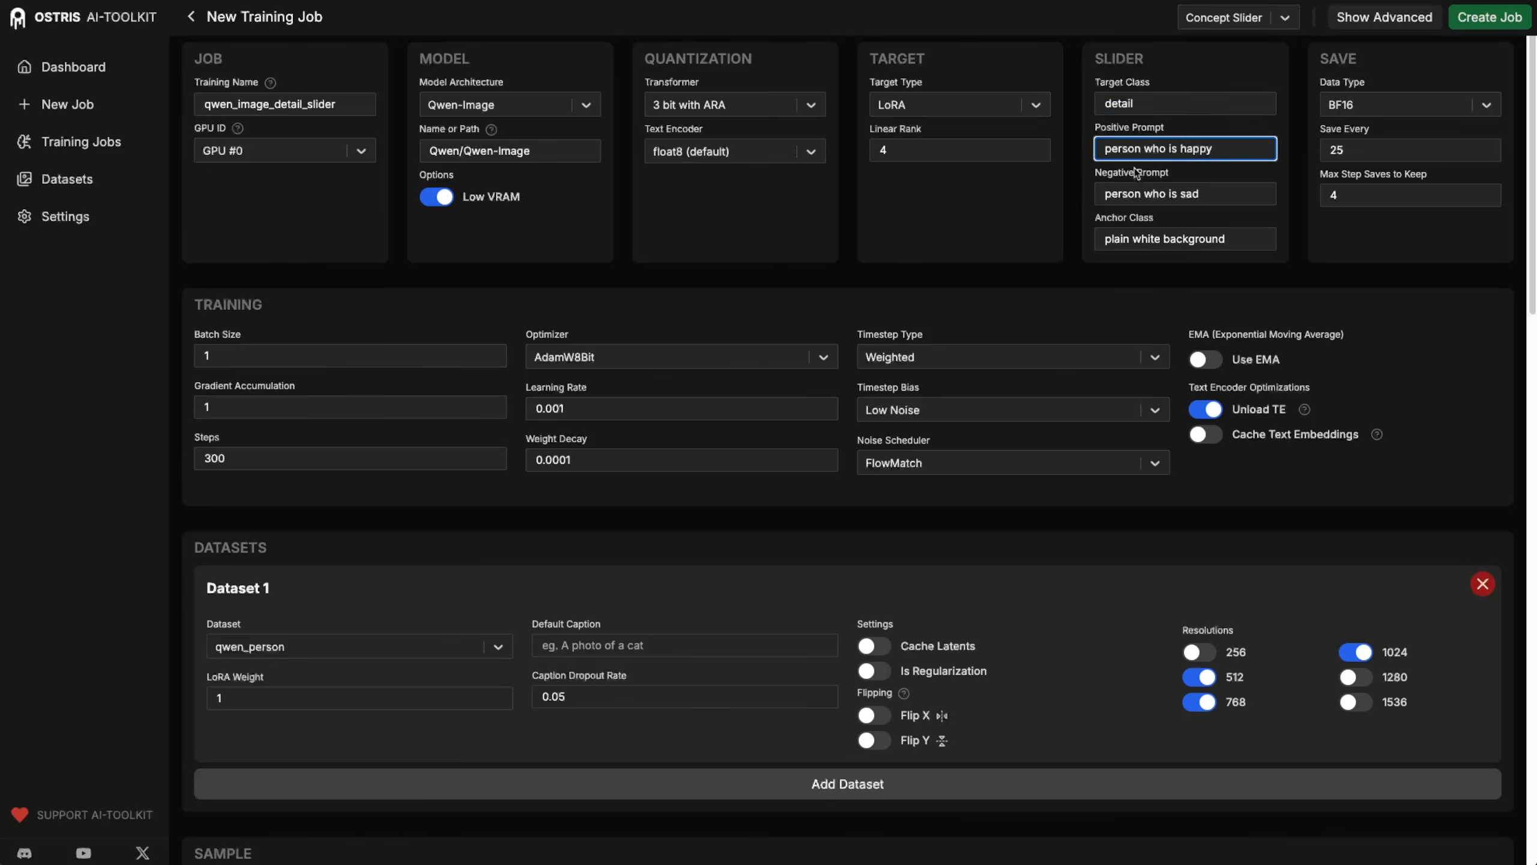
drag(1222, 148, 1094, 147)
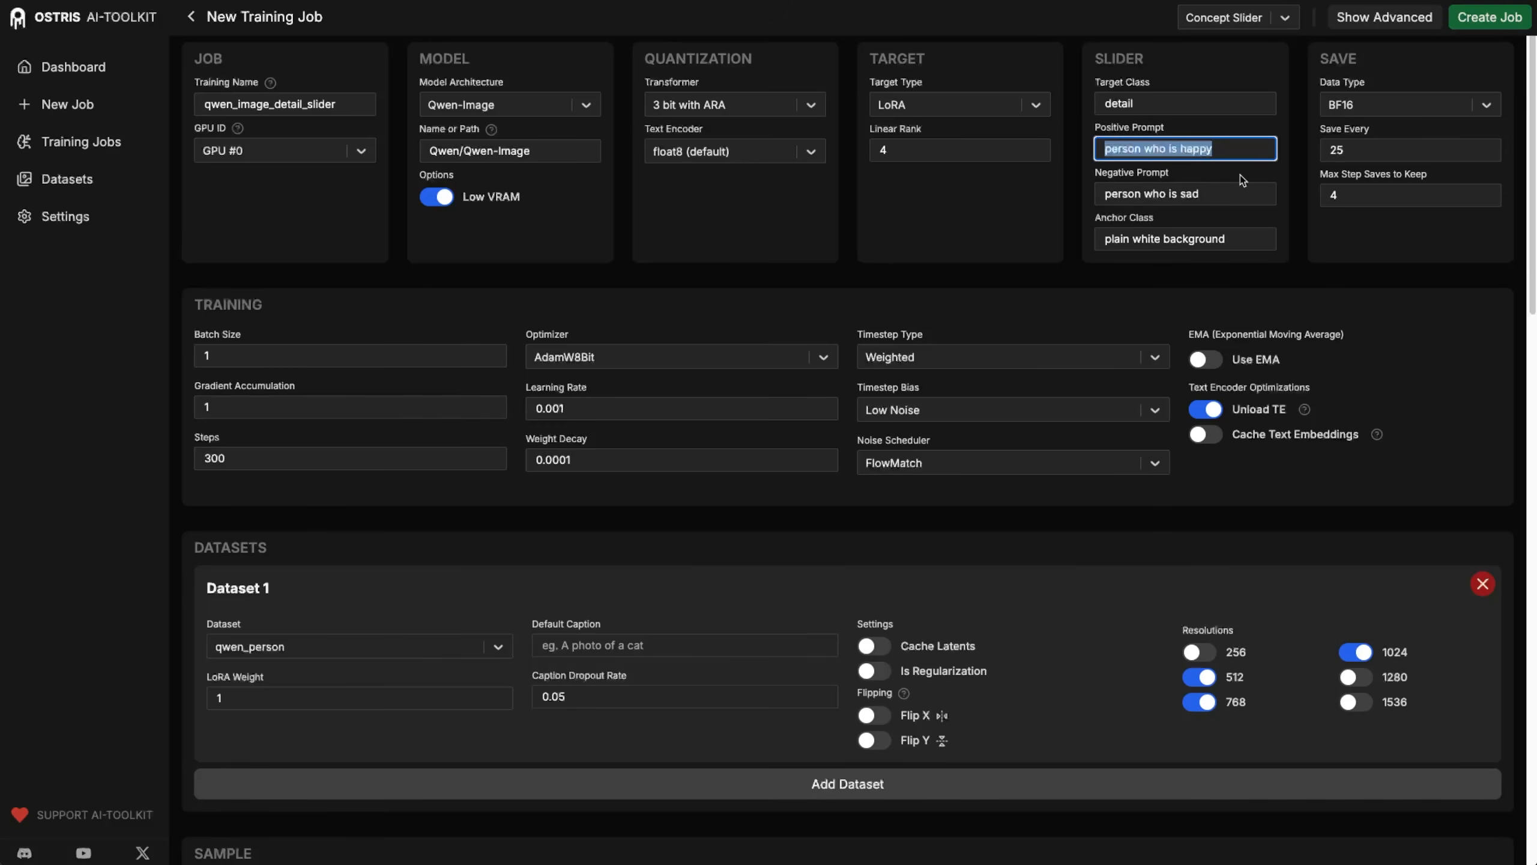
click(1235, 151)
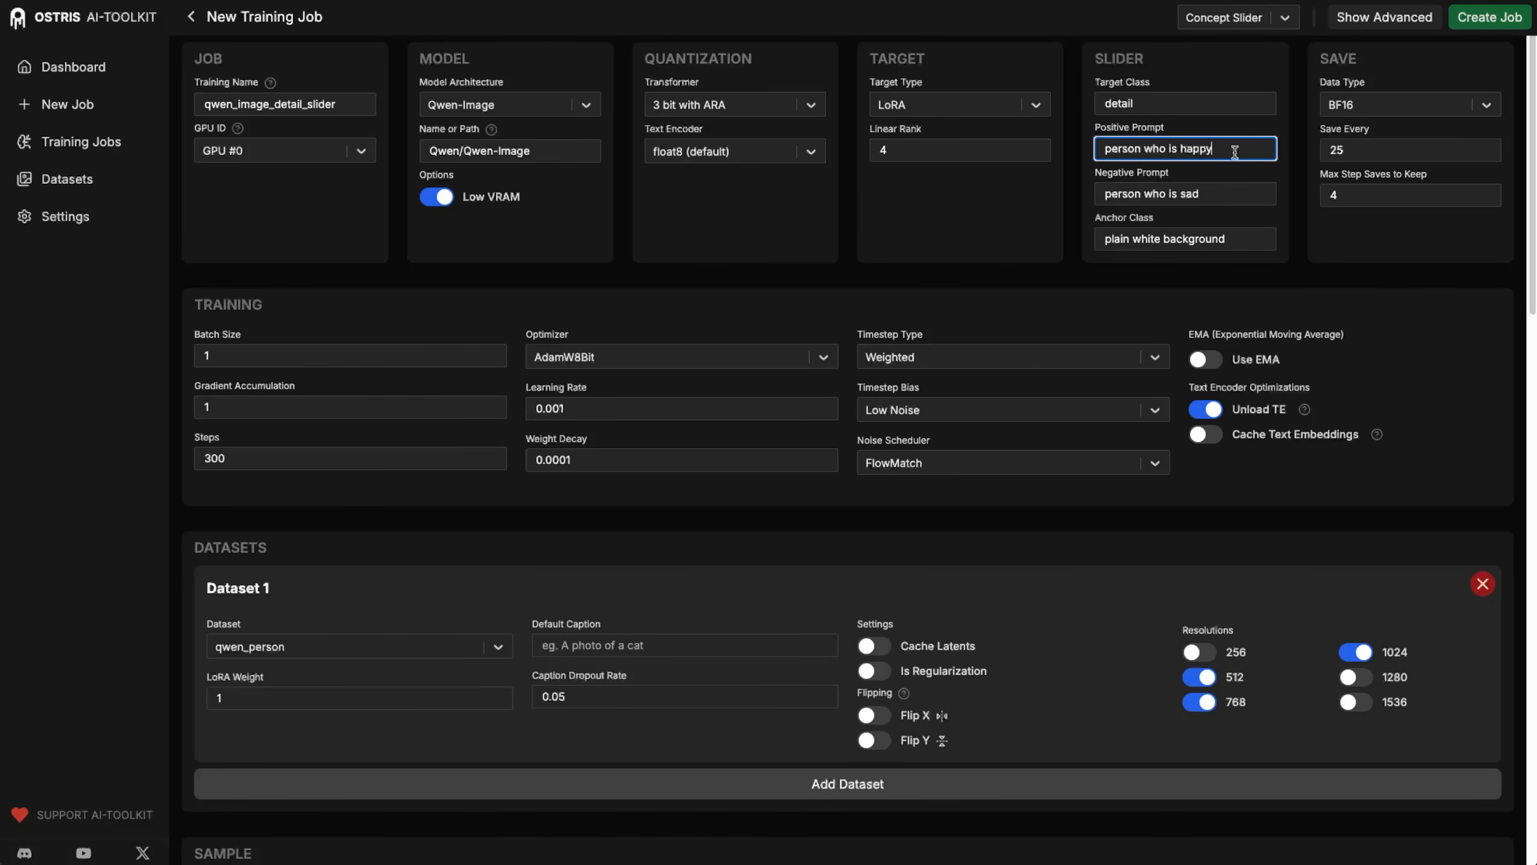
drag(1234, 151, 1098, 149)
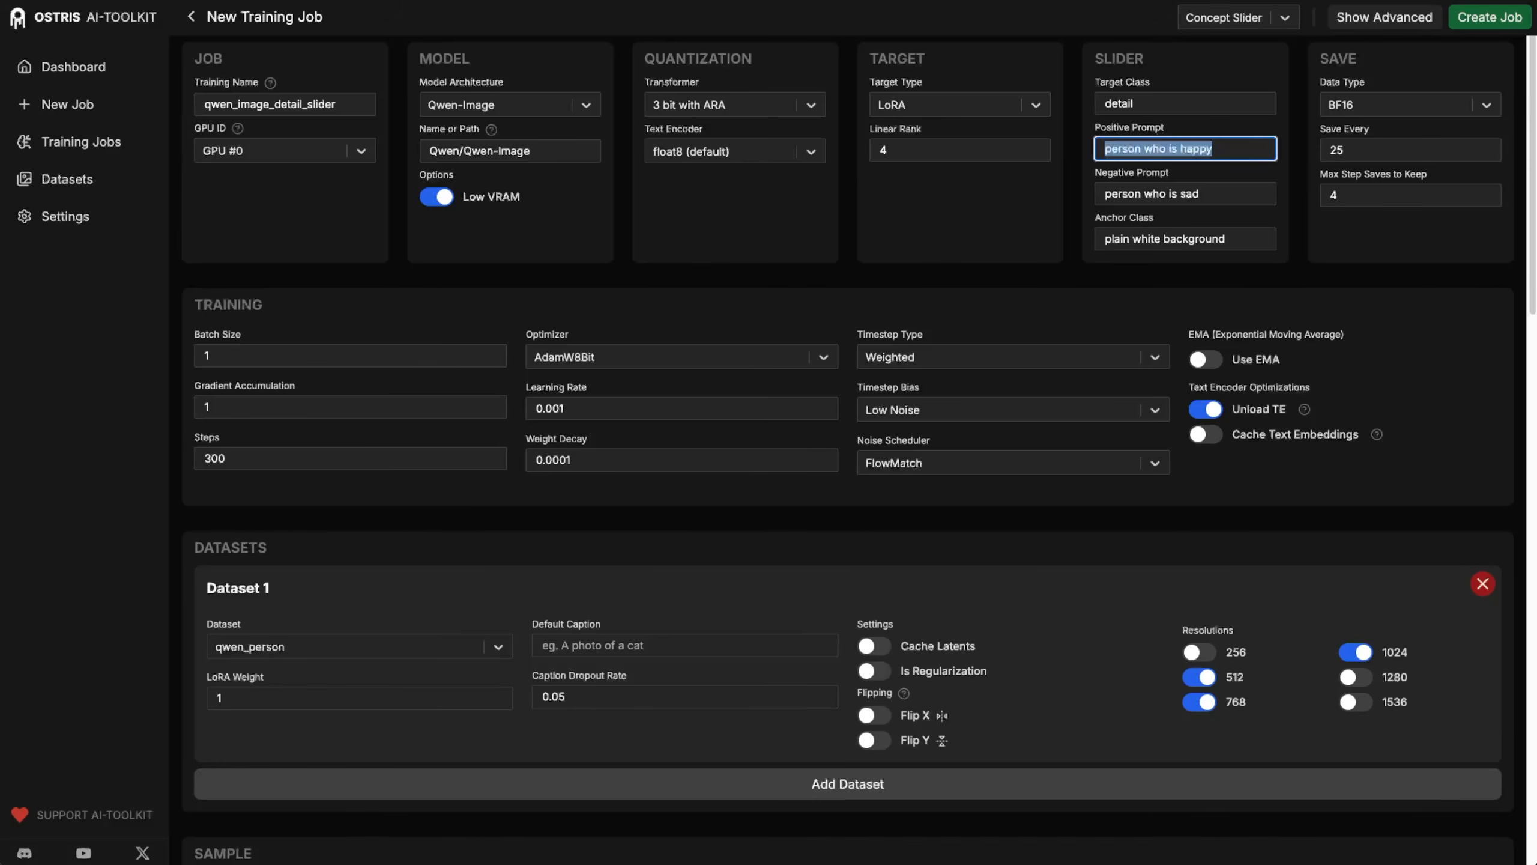
Switch to the saved sample images and compare the previews of the ones ending in 000000150_1.jpg and 000000150_2.jpg.
key(alt+Tab)
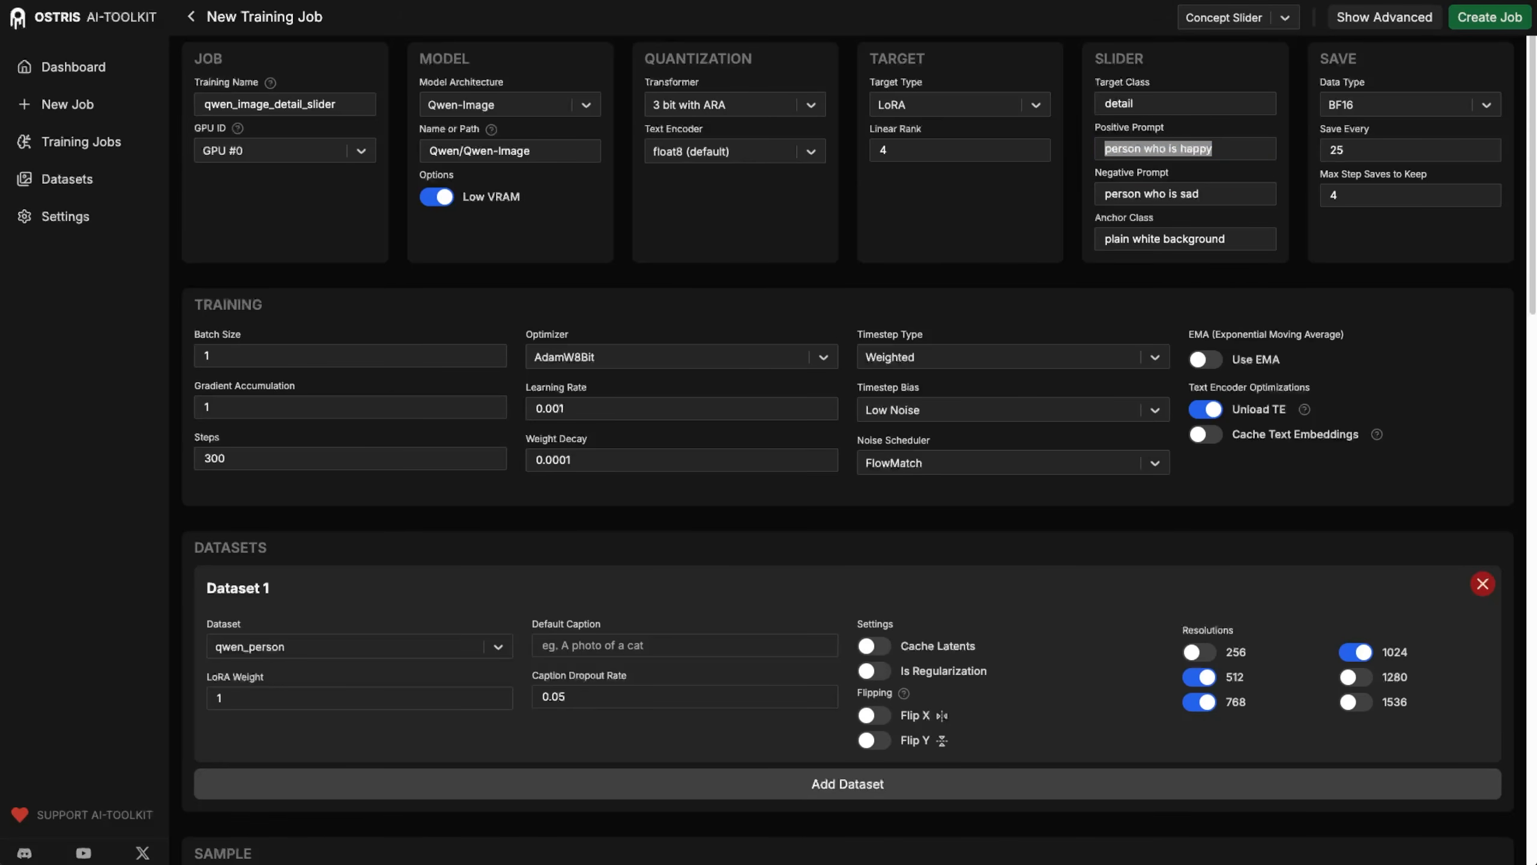
key(space)
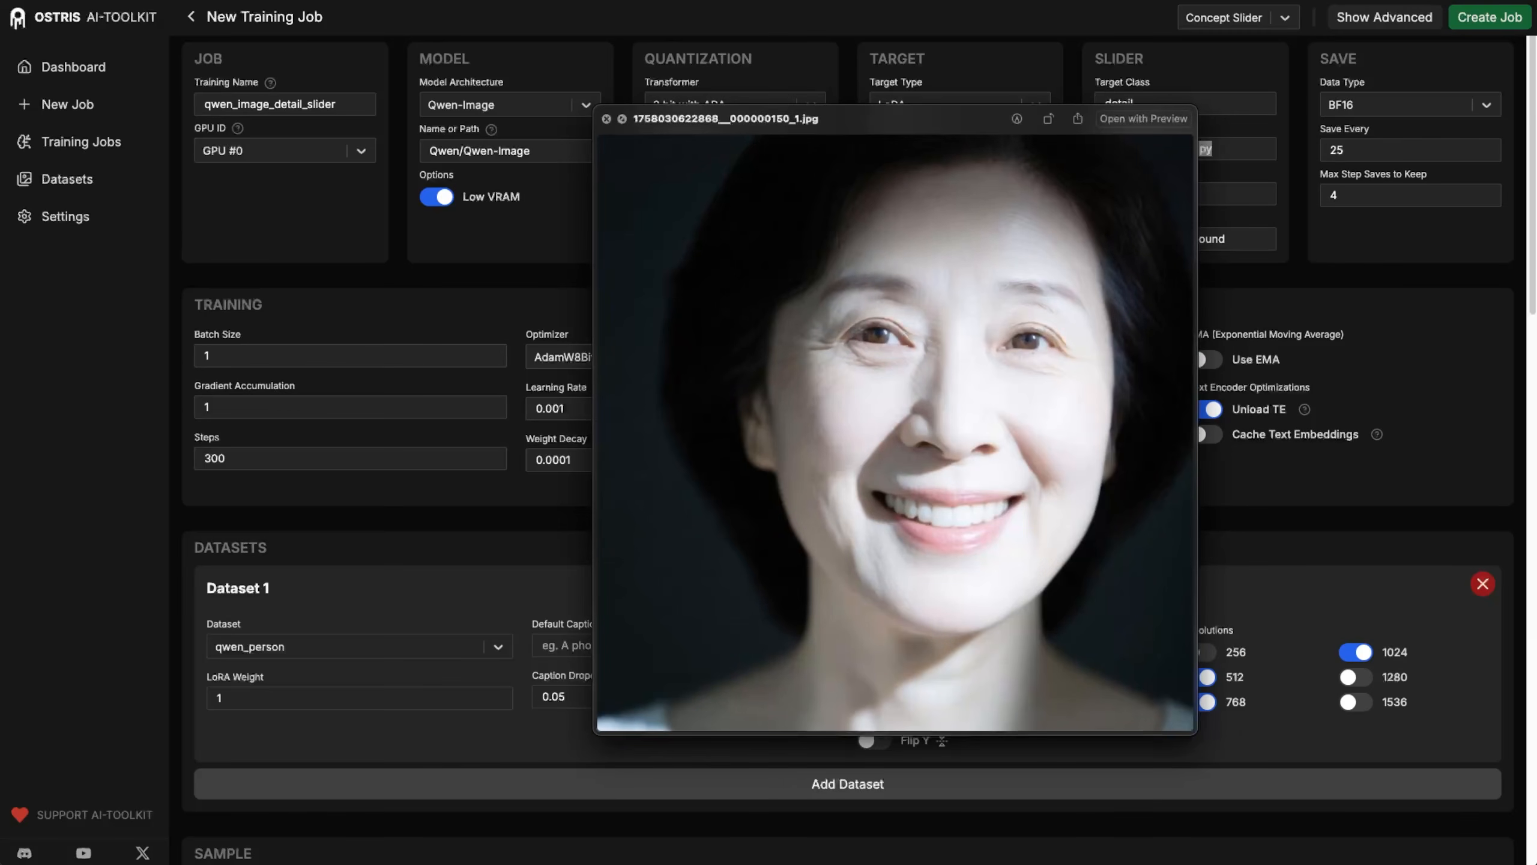
key(Down)
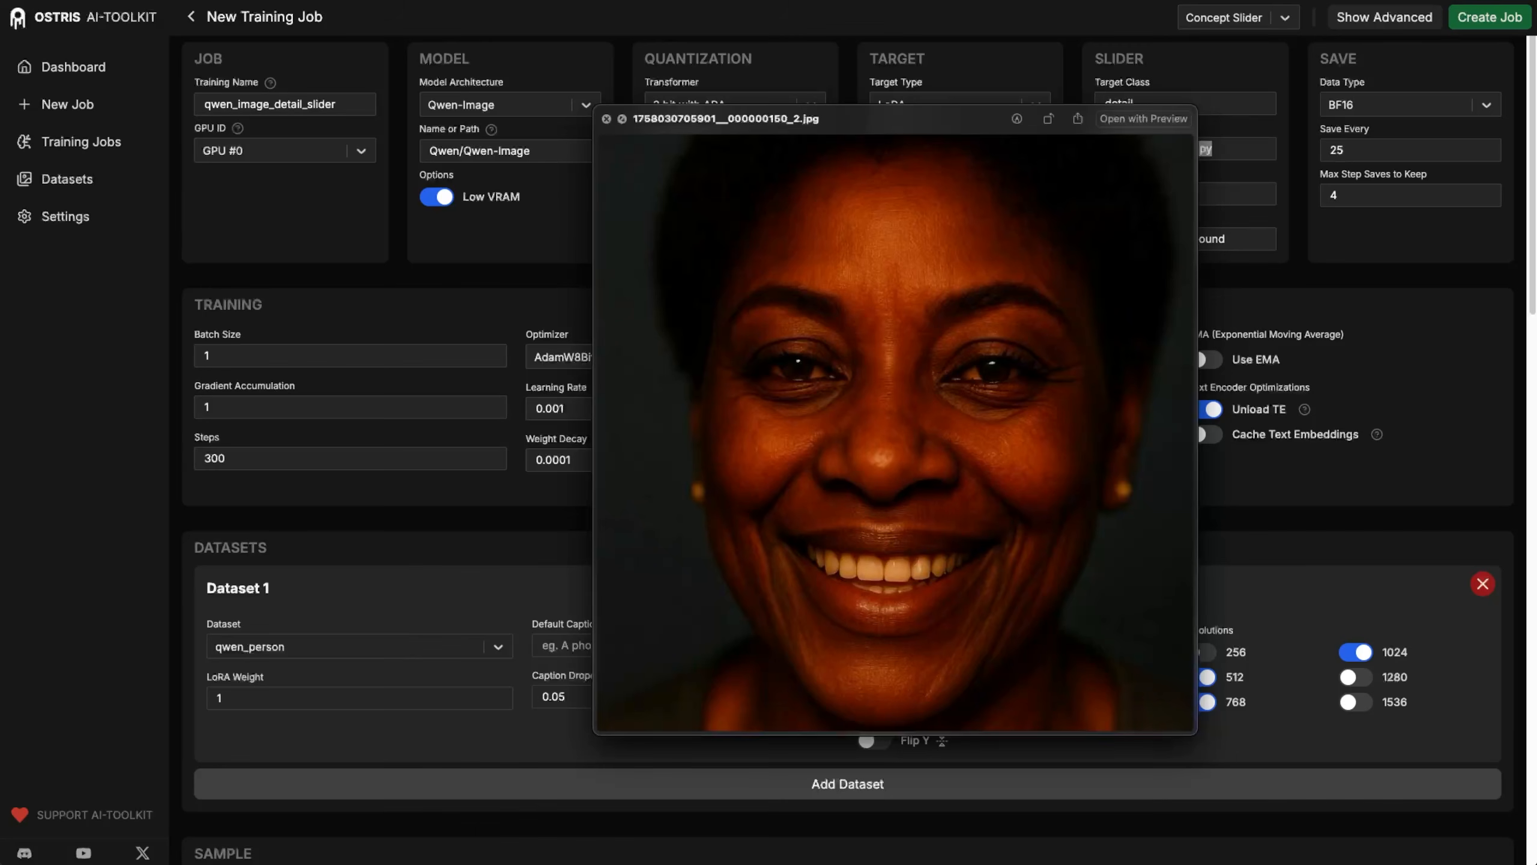
key(Up)
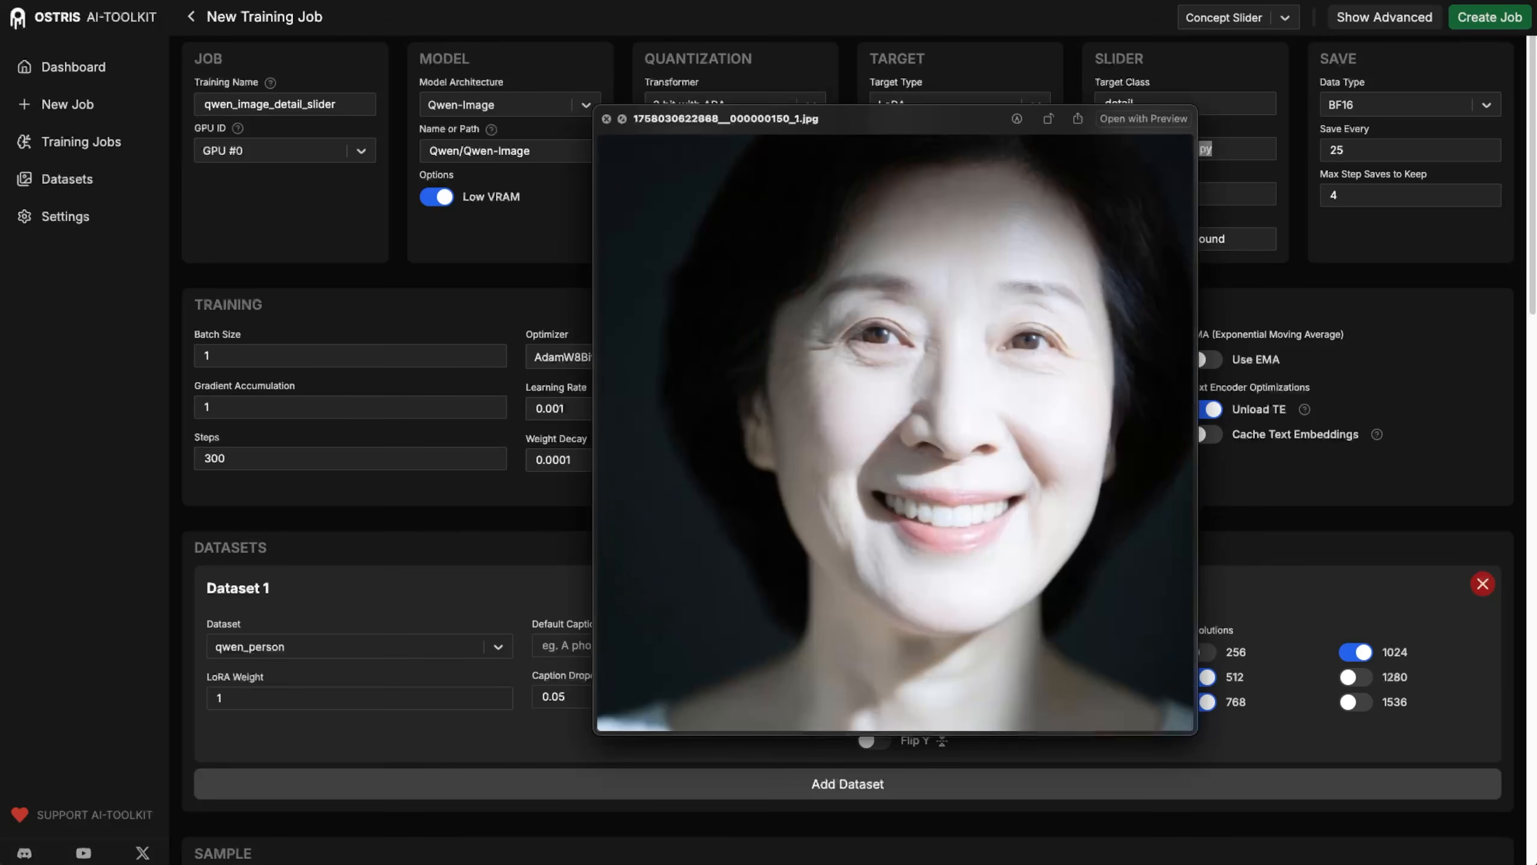
key(Down)
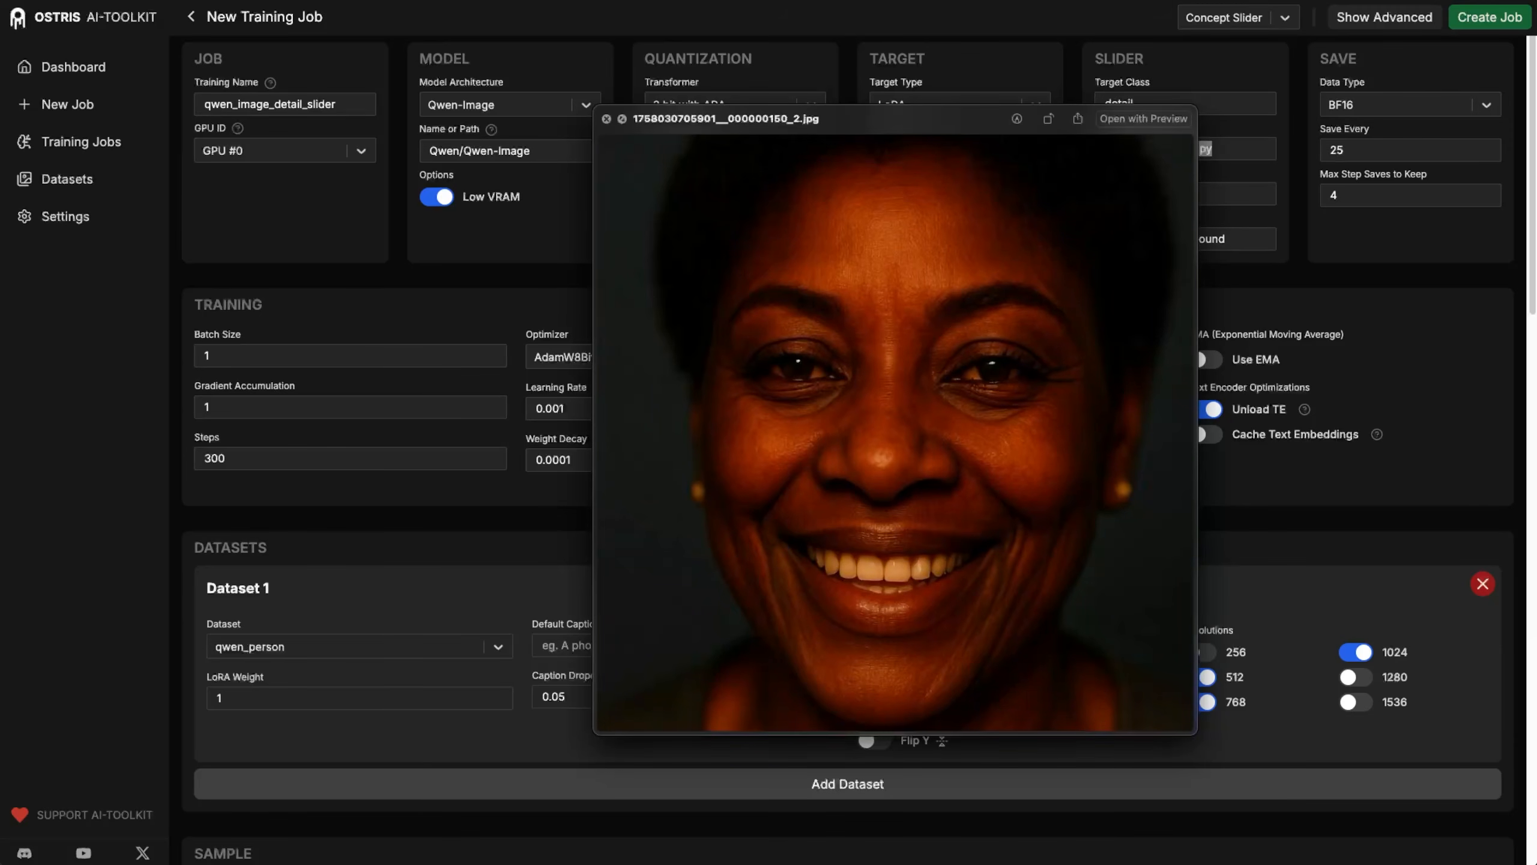
key(space)
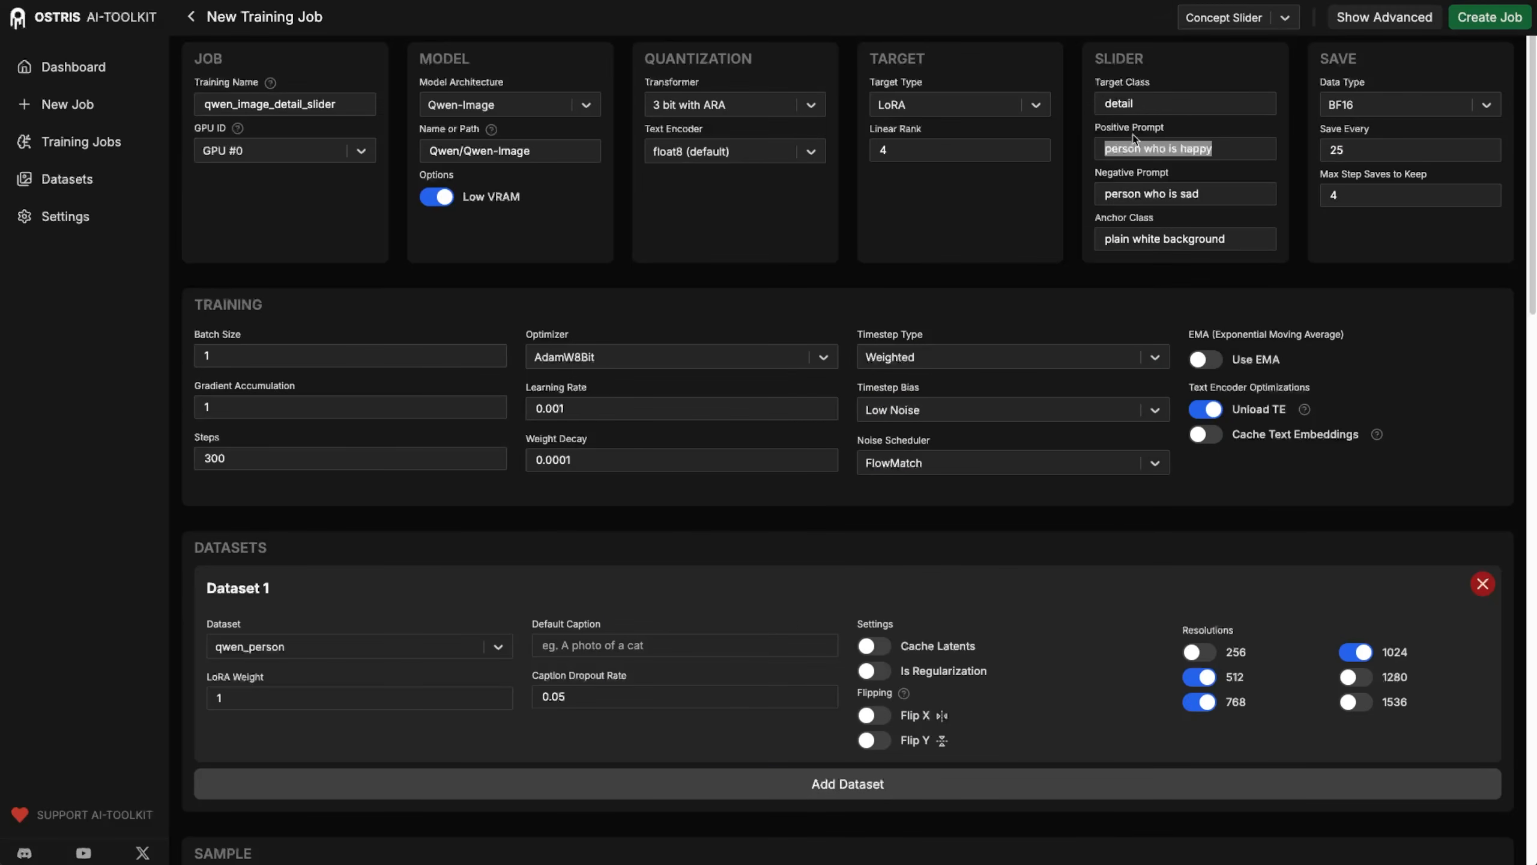
Replace the slider's positive prompt with "high detail. Intricate designs. Fancy clothing. extreme detail, patterns".
click(1204, 200)
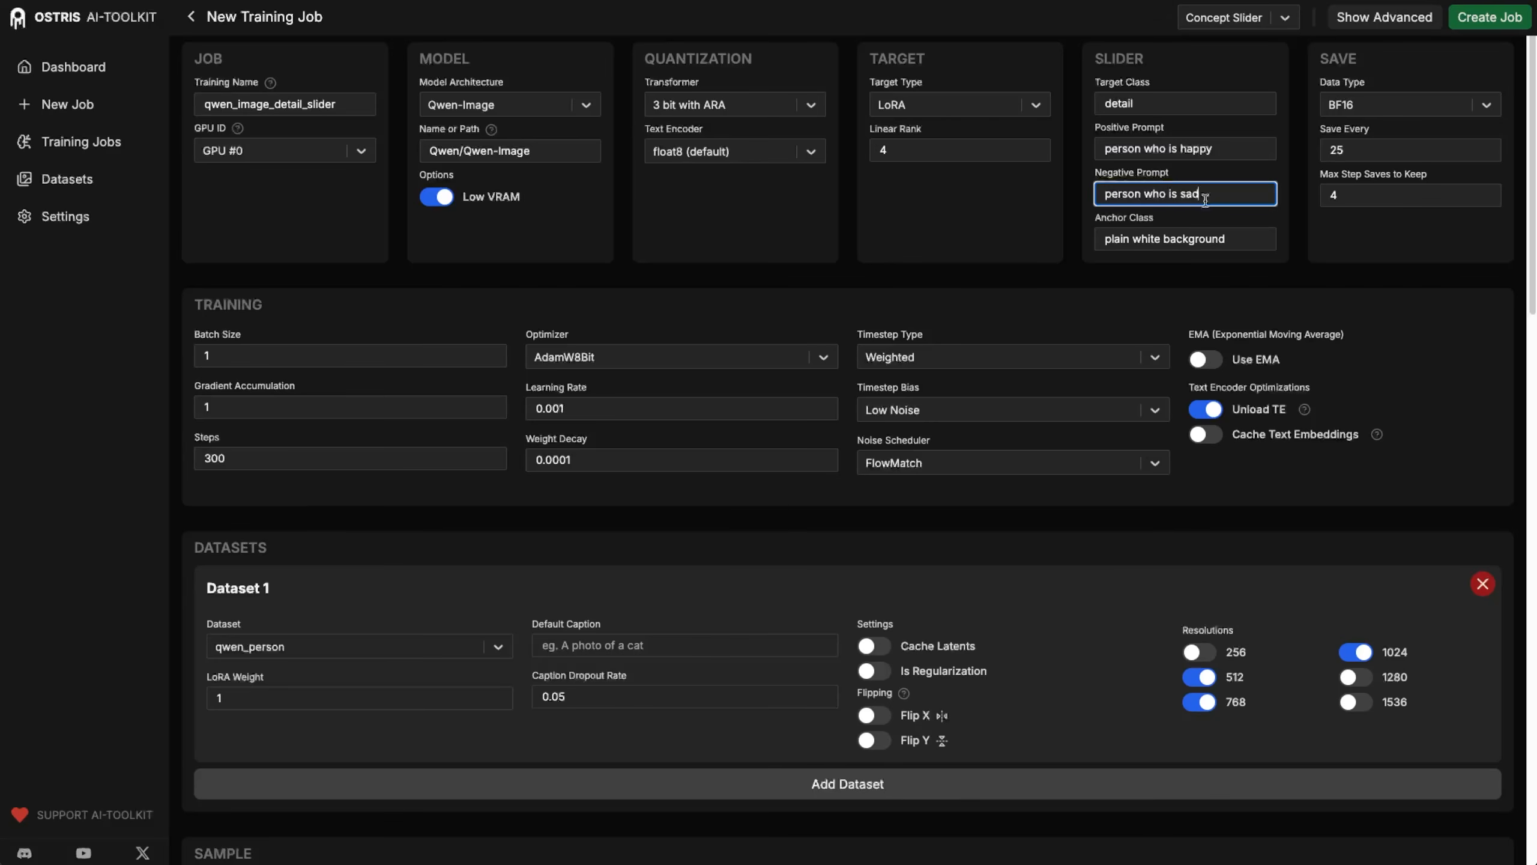
click(1245, 146)
click(1234, 195)
click(1232, 150)
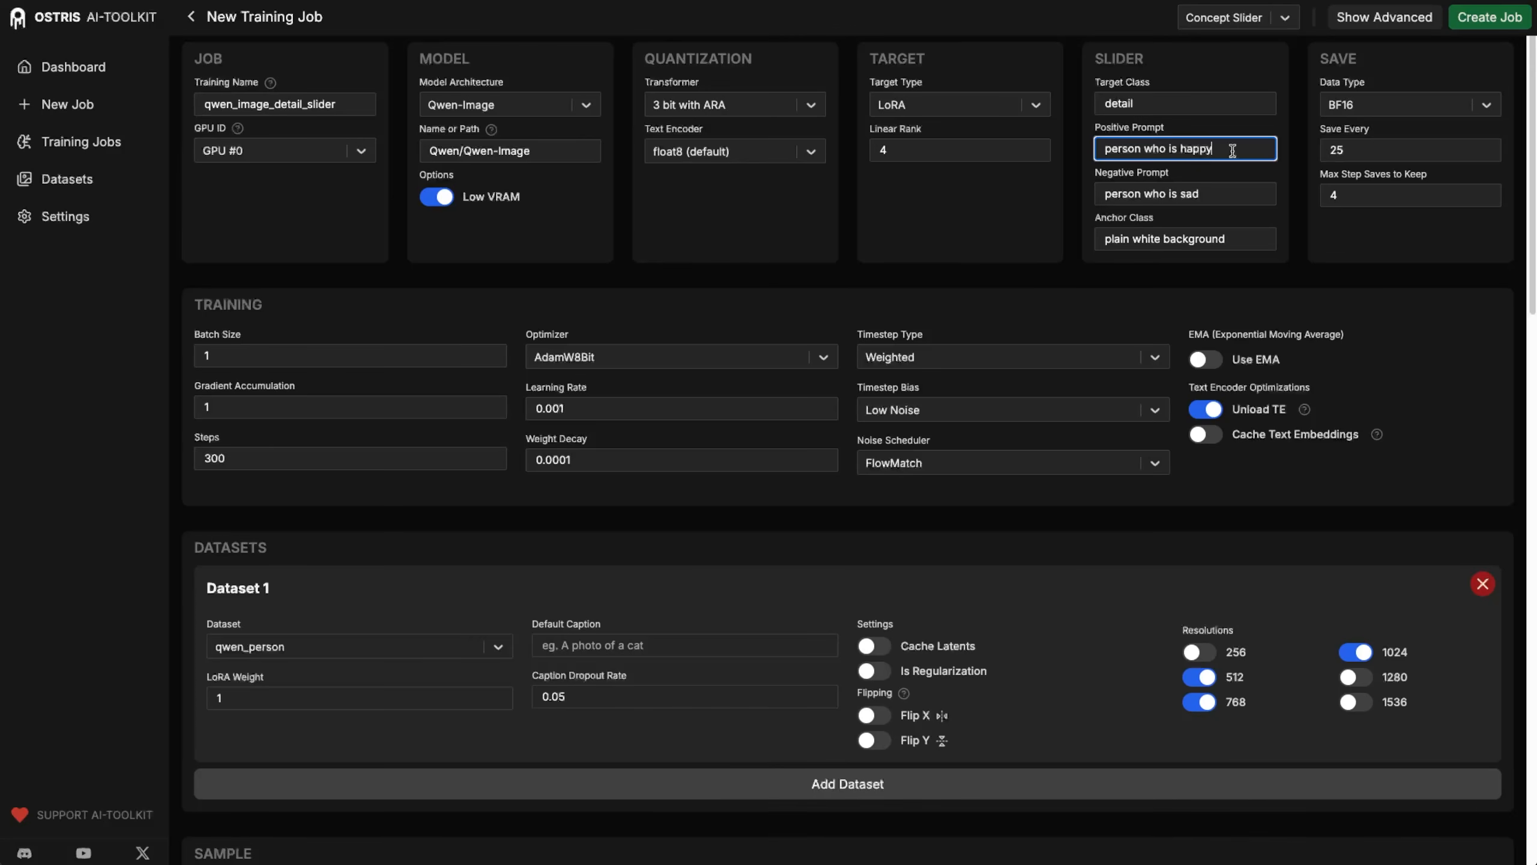
drag(1215, 149, 1082, 145)
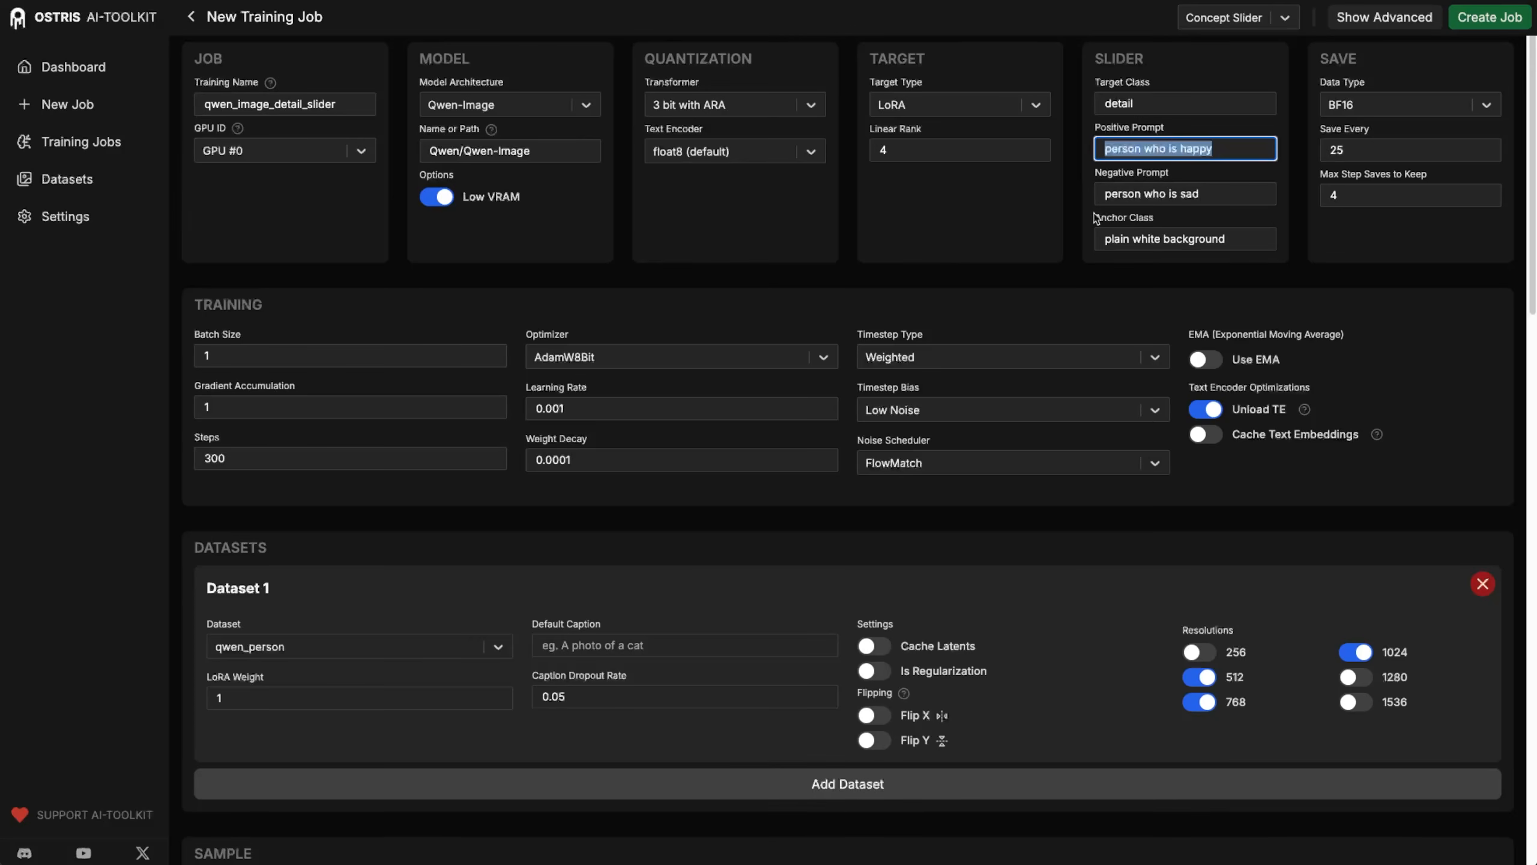
key(ctrl+v)
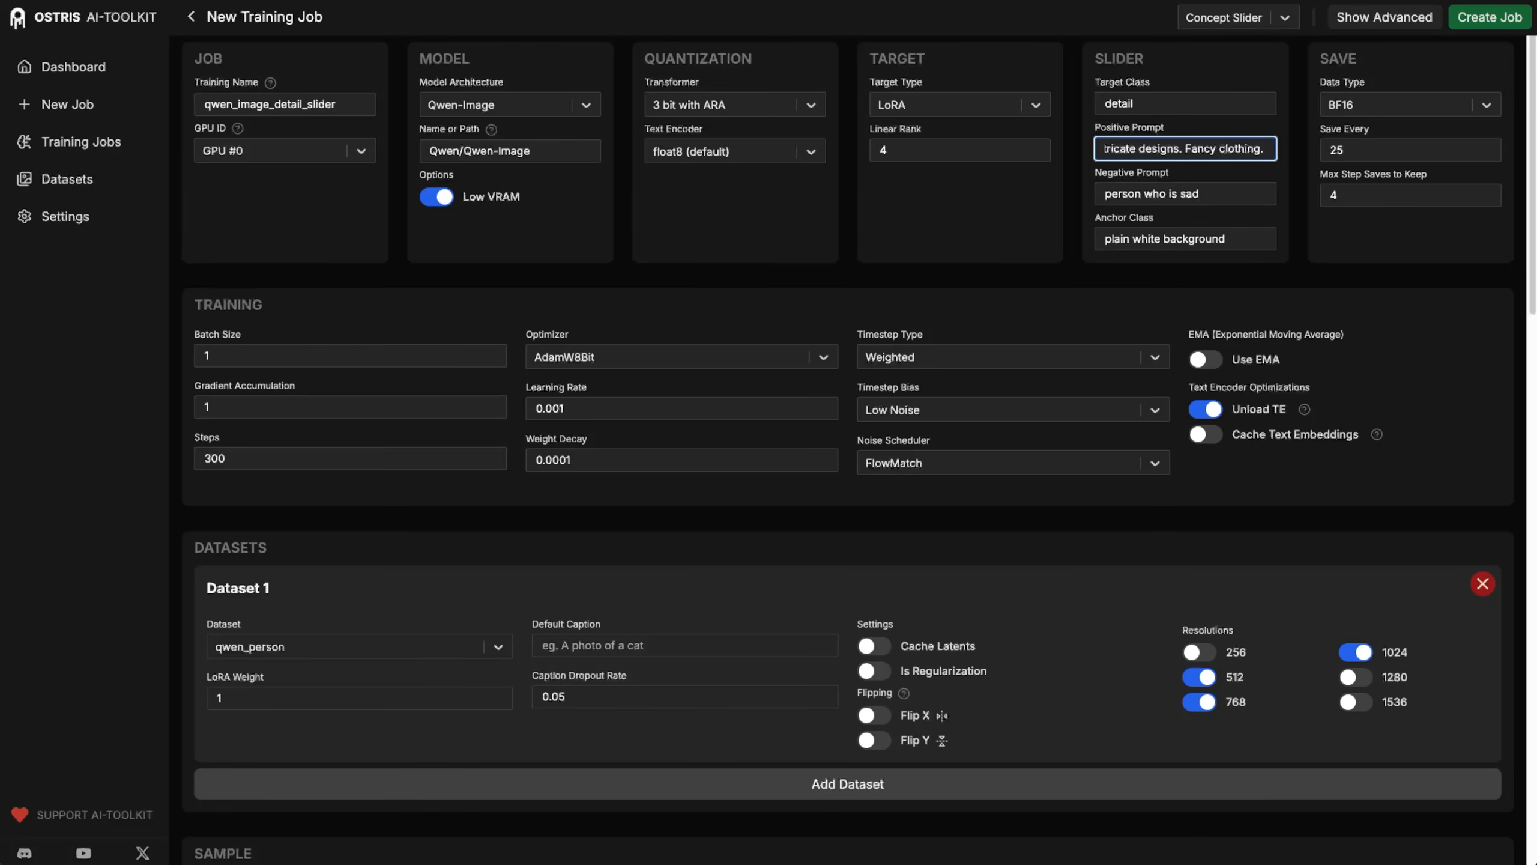
text(extreme detail)
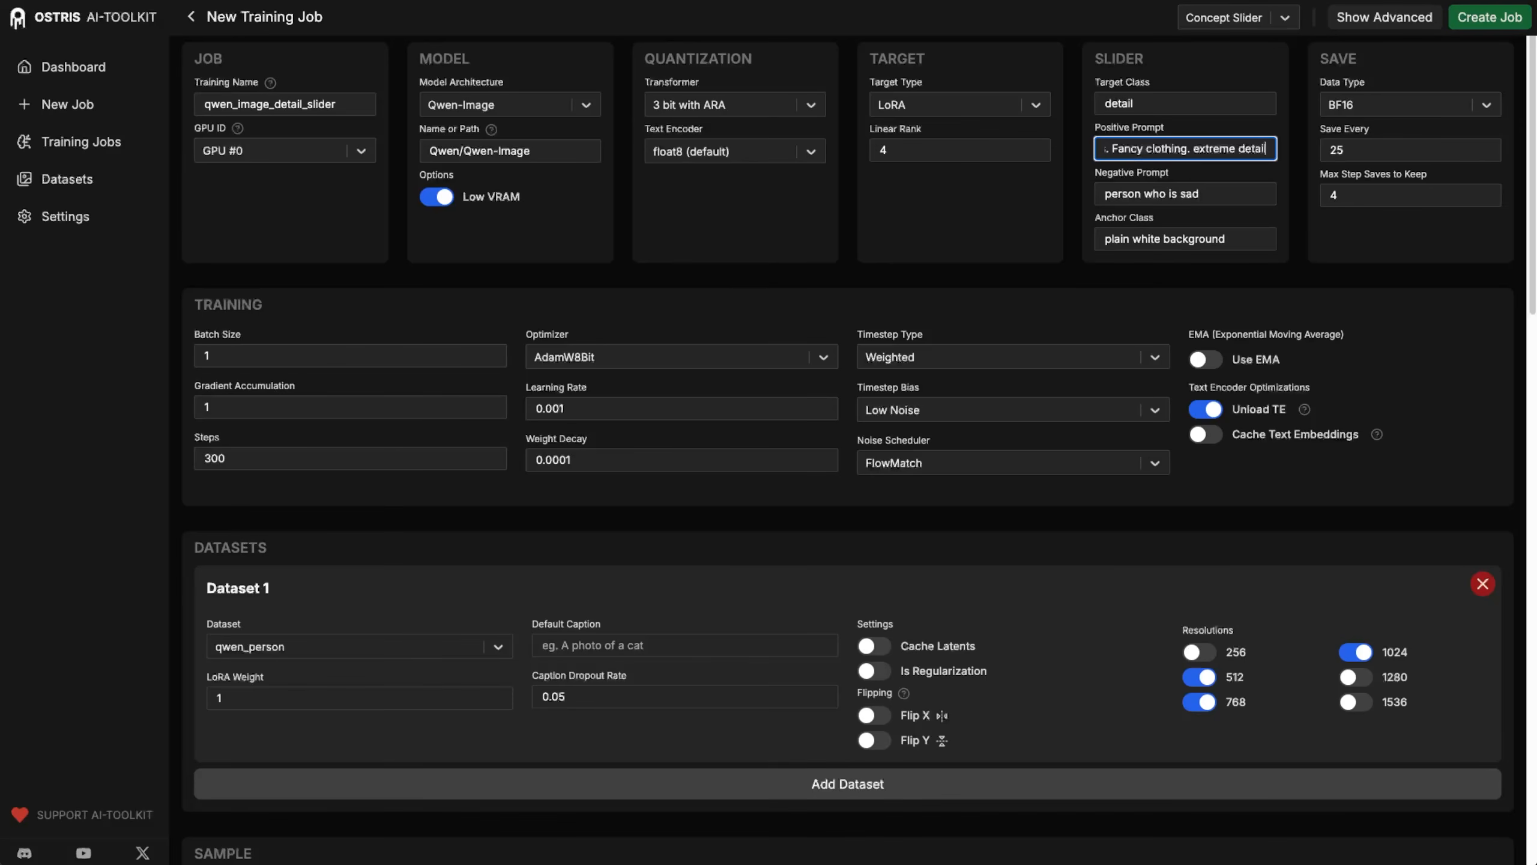
text(, patterns)
Replace the slider's negative prompt with "simple, dull, plain design. Low detail. Flat design.".
key(Tab)
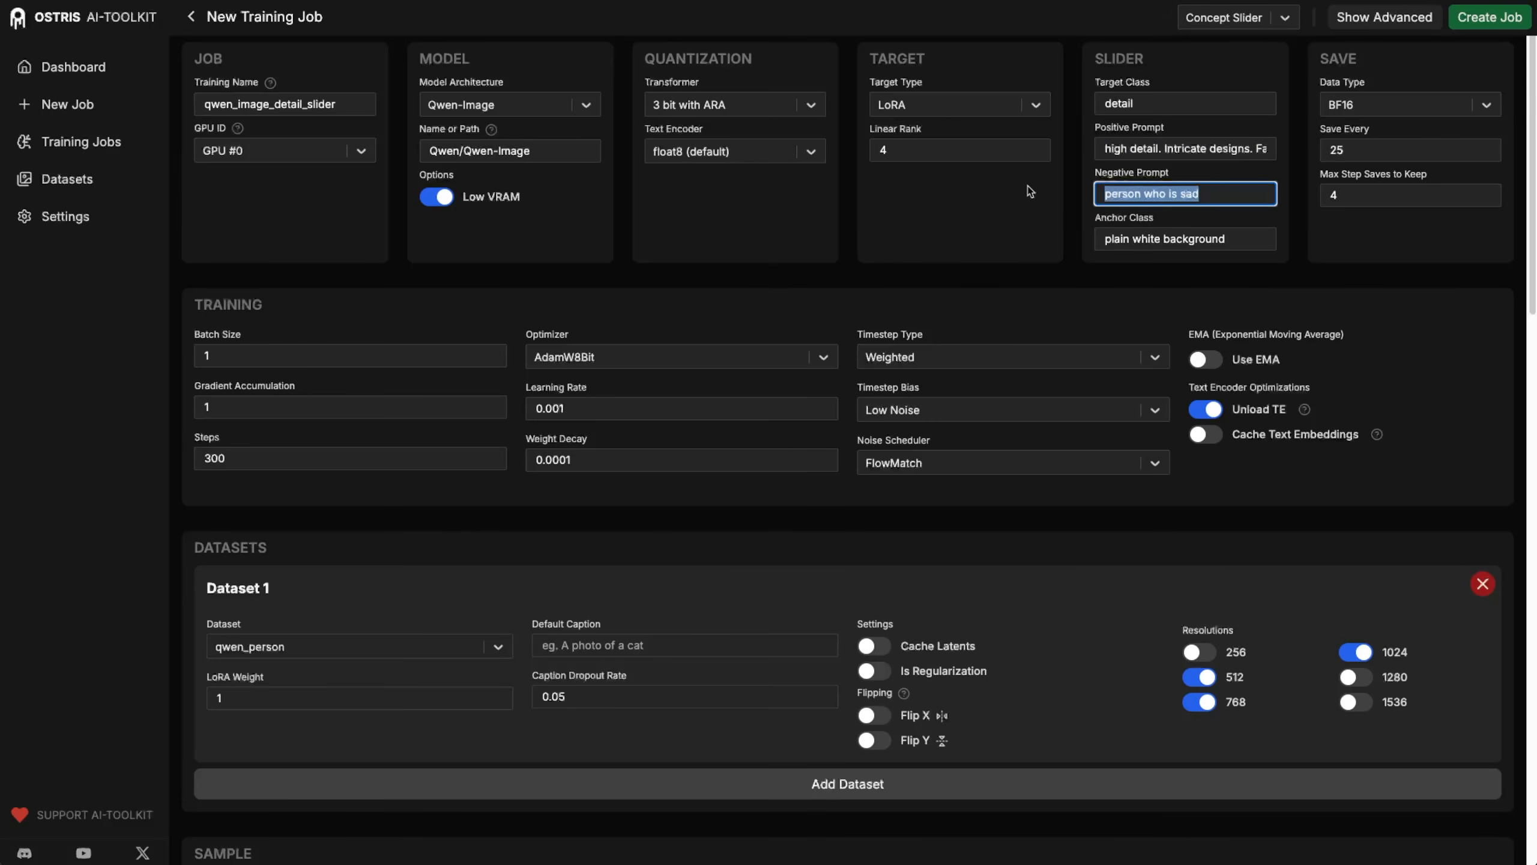
text(simple, dull, plain design)
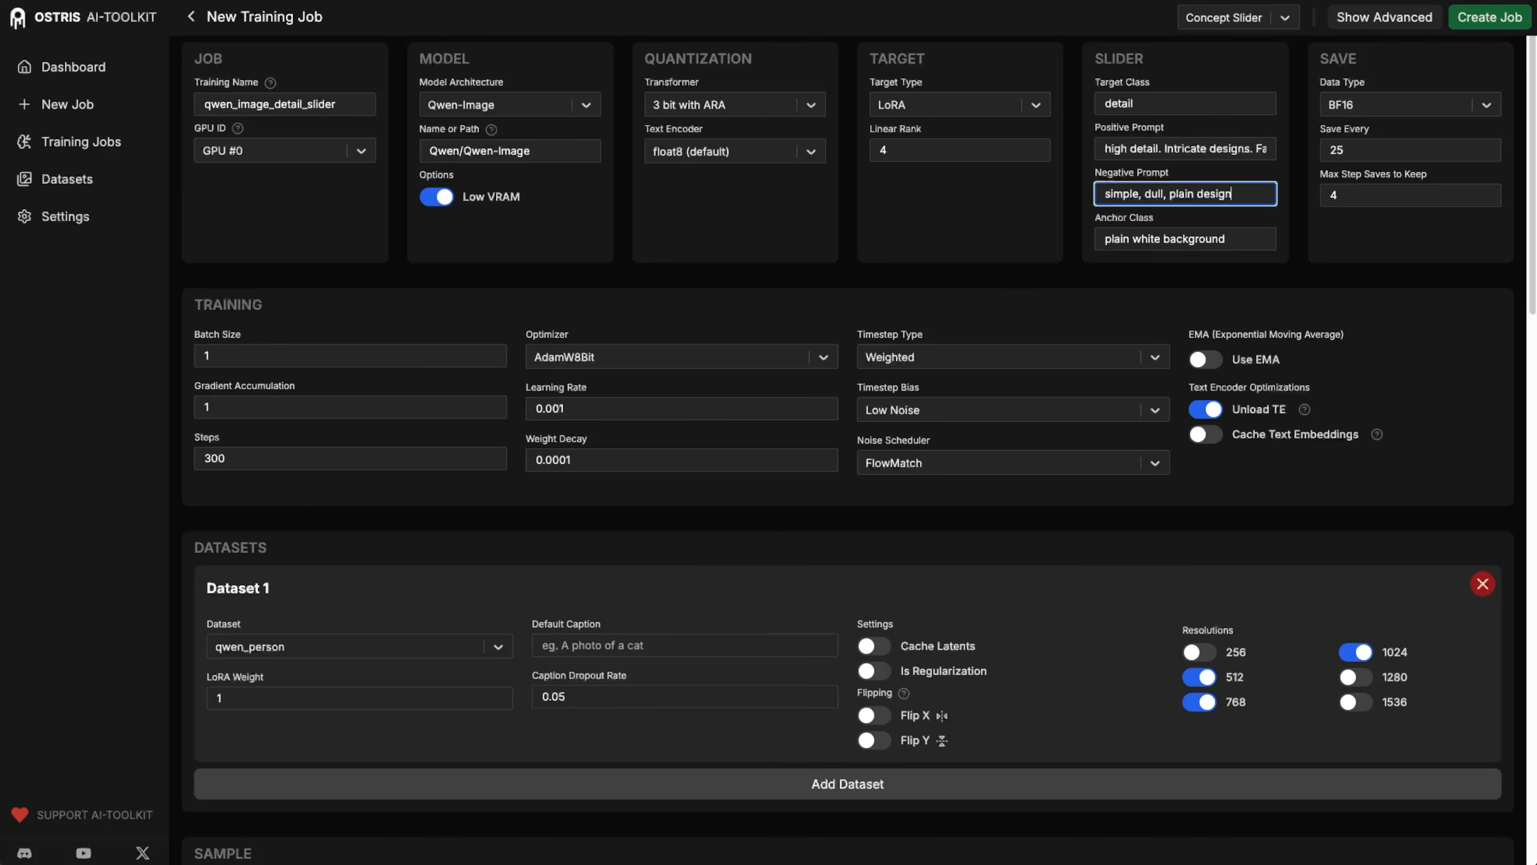
text(. Low de)
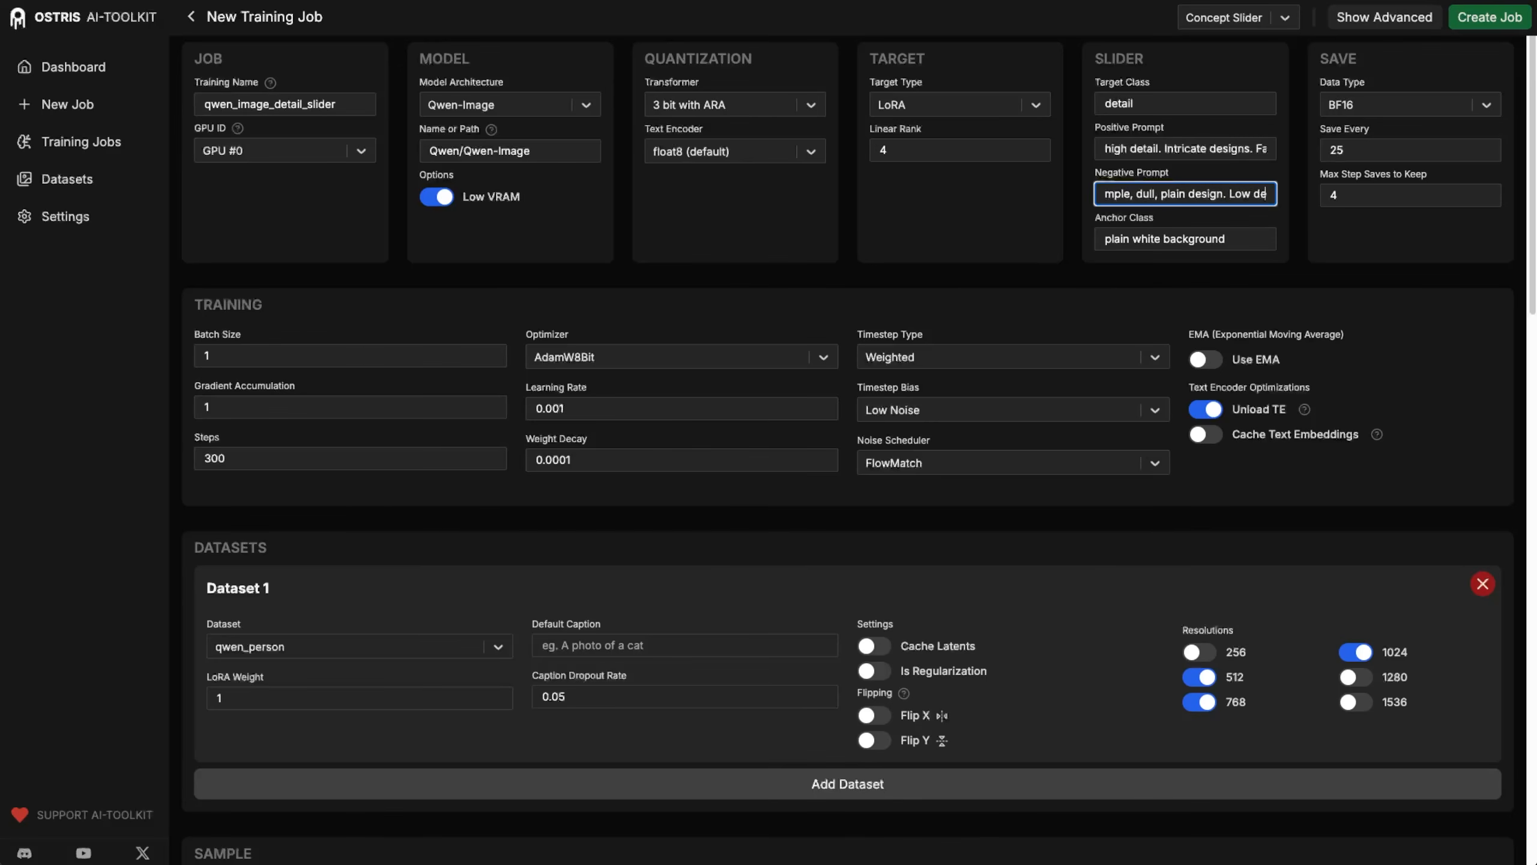
text(tail. Fla)
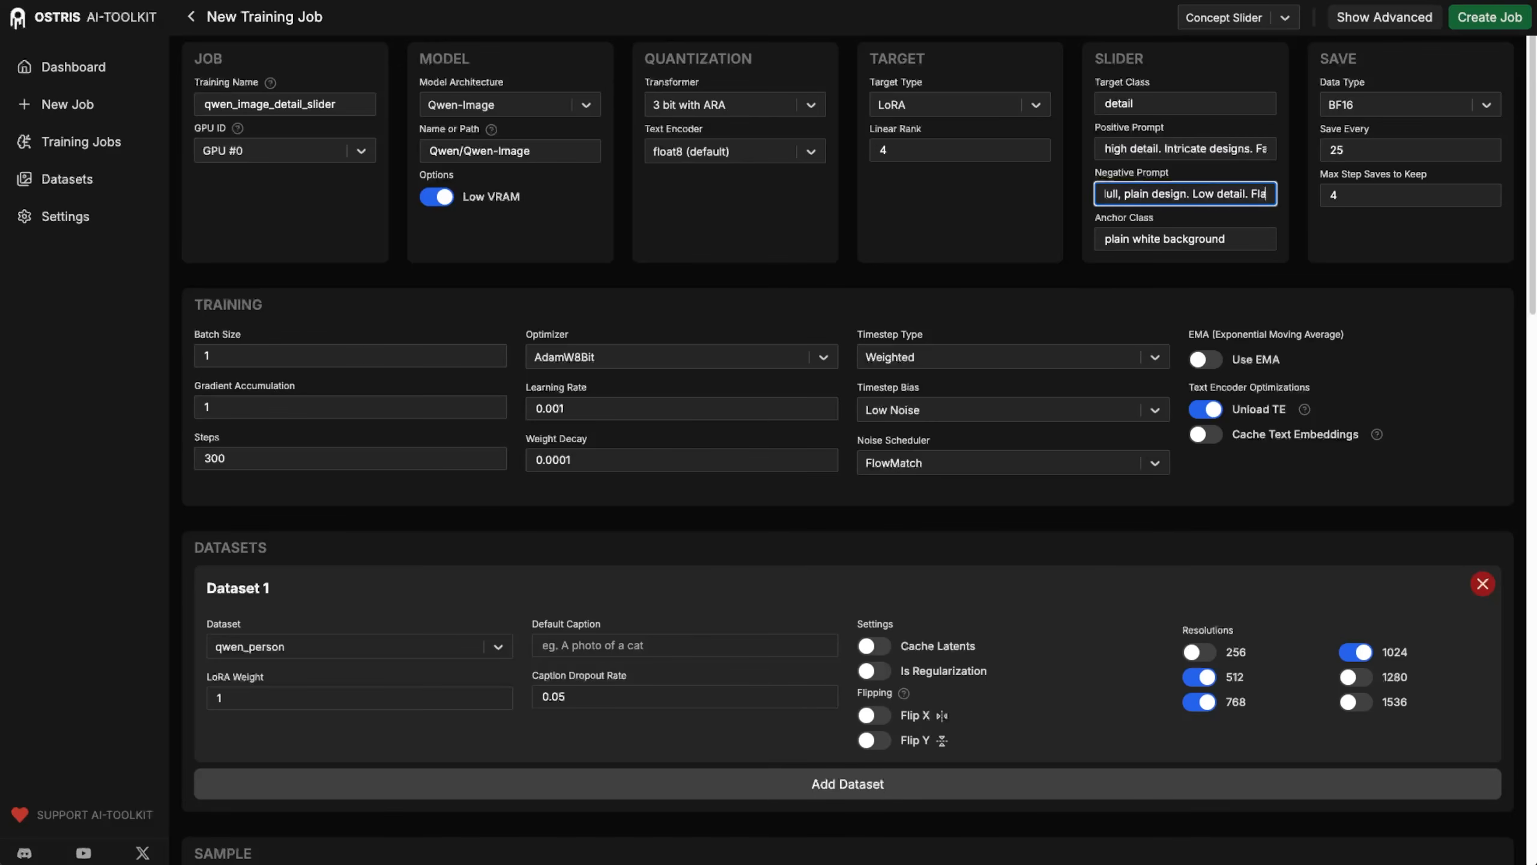
text(t design.)
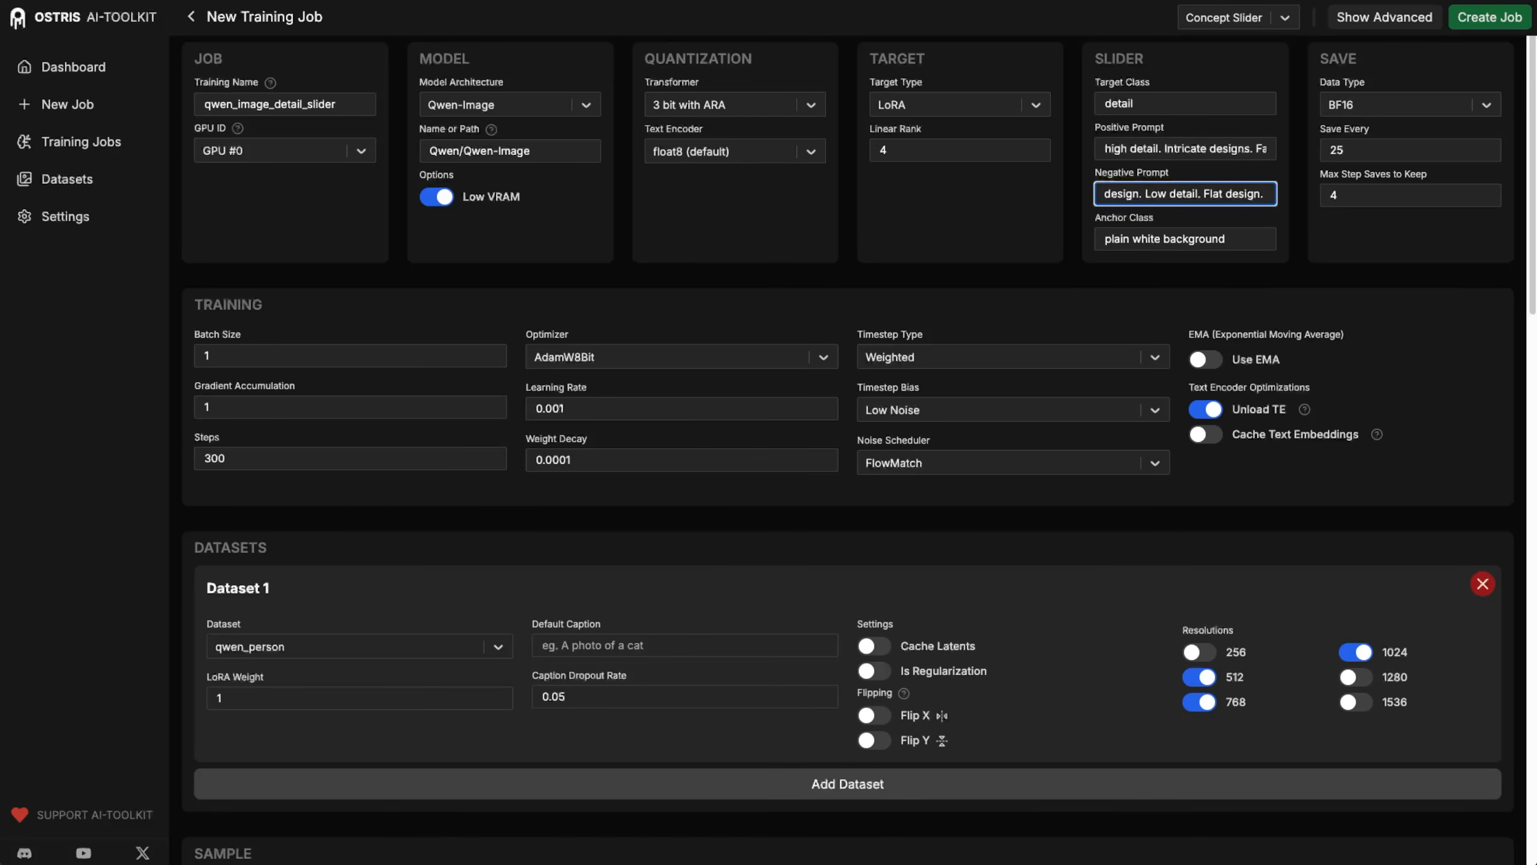
click(1117, 103)
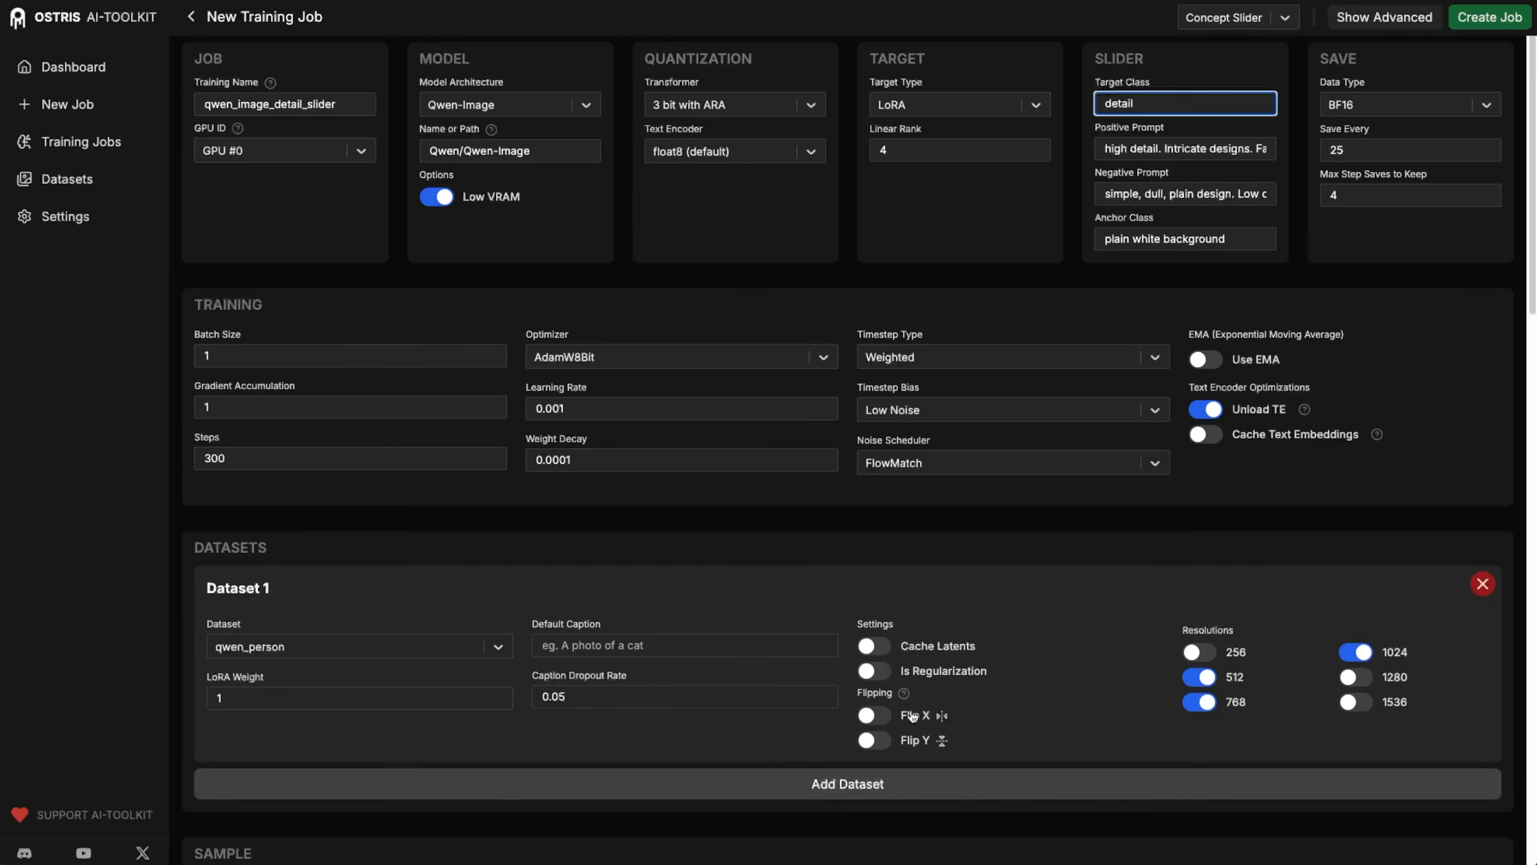
Enable Flip X for Dataset 1 and turn off its 1024 and 768 resolutions, leaving only 512.
click(871, 718)
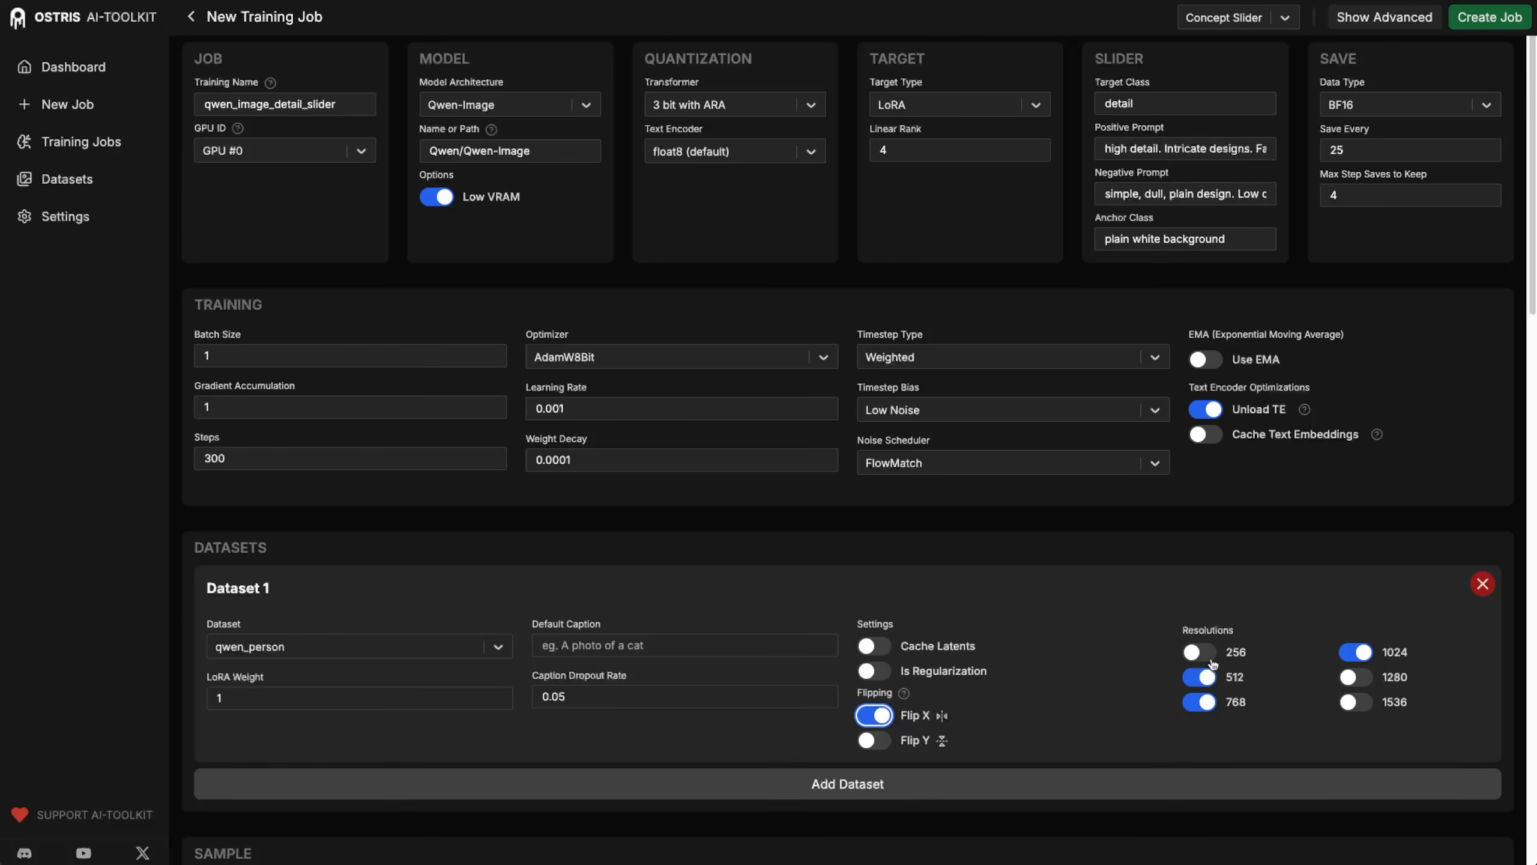
click(1351, 657)
click(1203, 704)
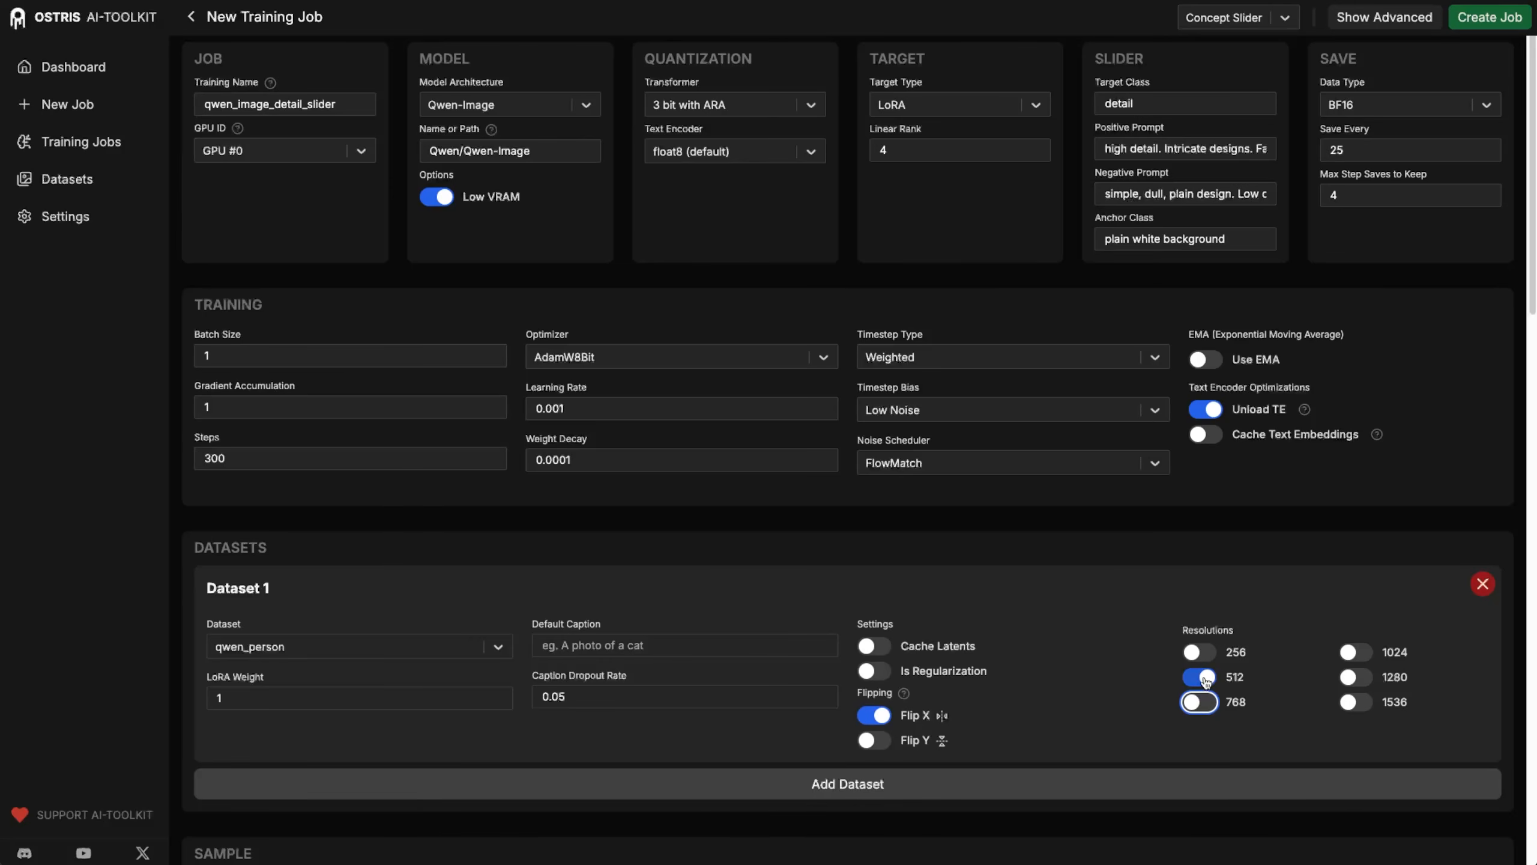
Delete six sample prompts from the fifth one onward, keeping only the first four.
scroll(1096, 618, down, 20)
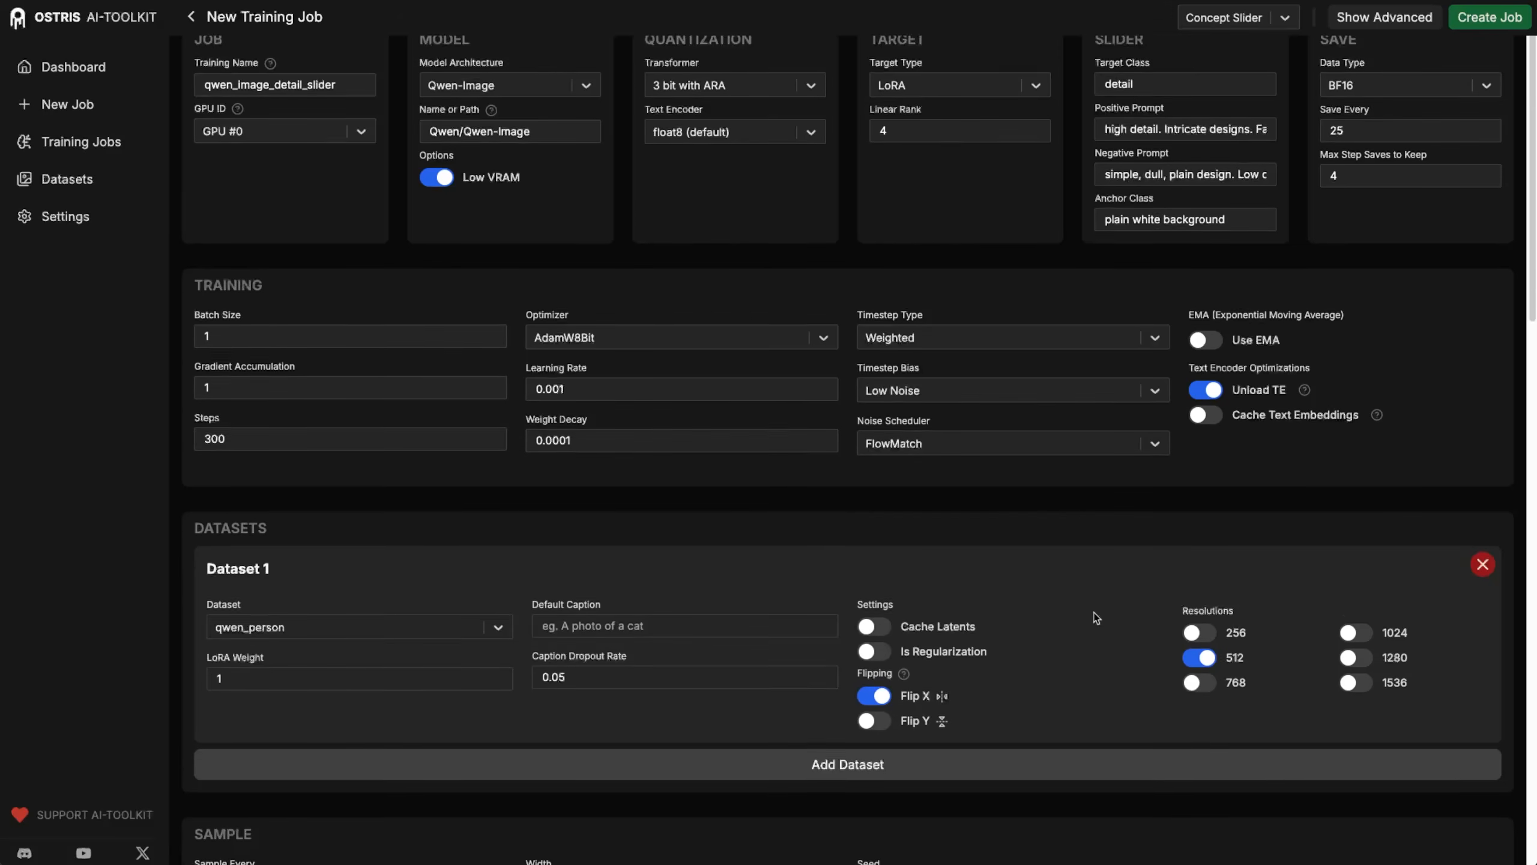
scroll(1097, 618, up, 1)
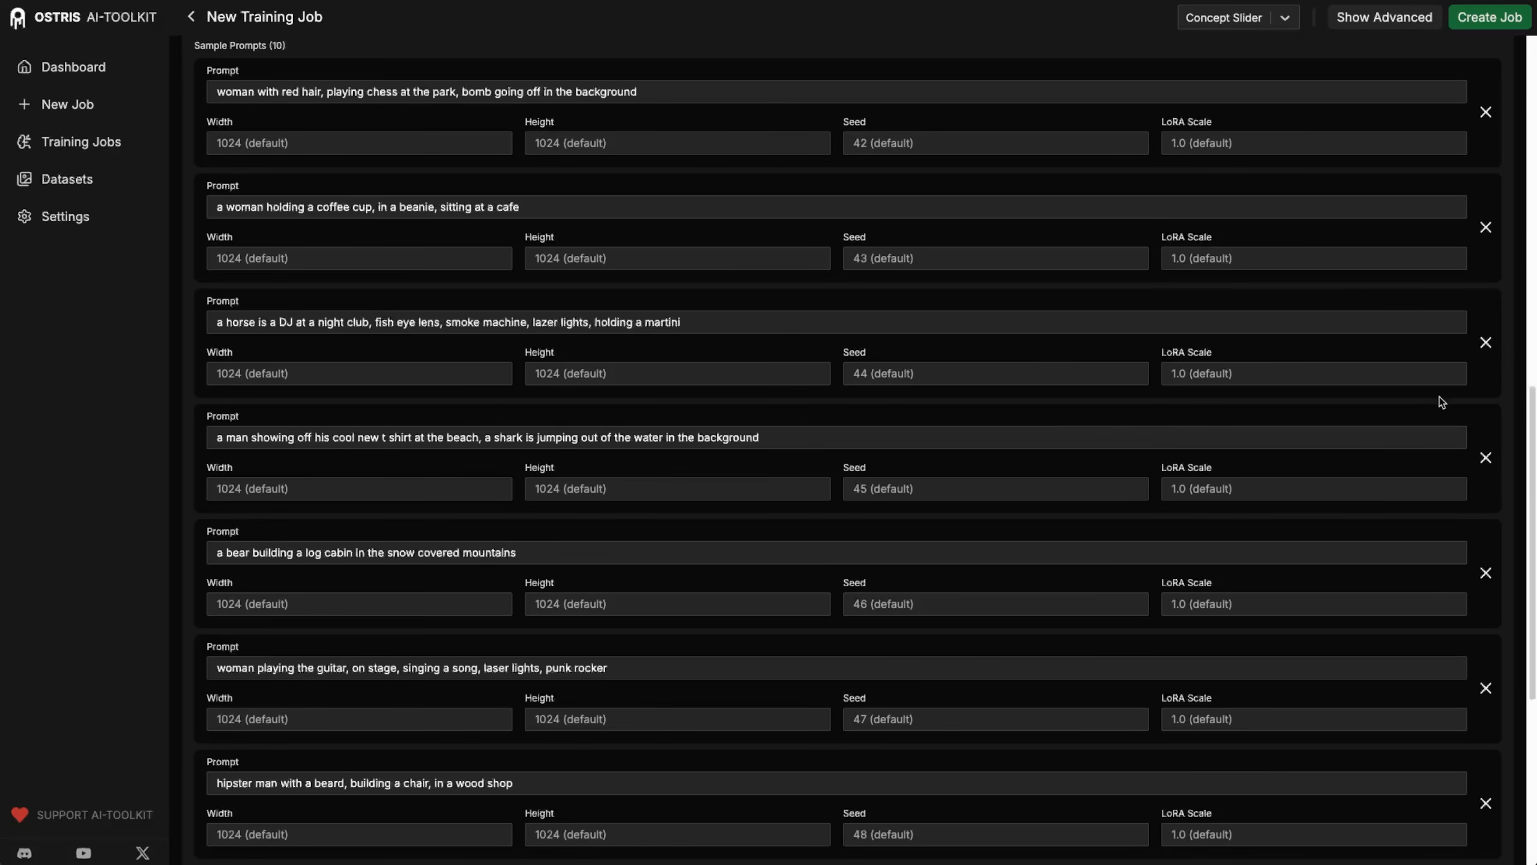
scroll(1439, 400, down, 6)
scroll(1353, 438, up, 10)
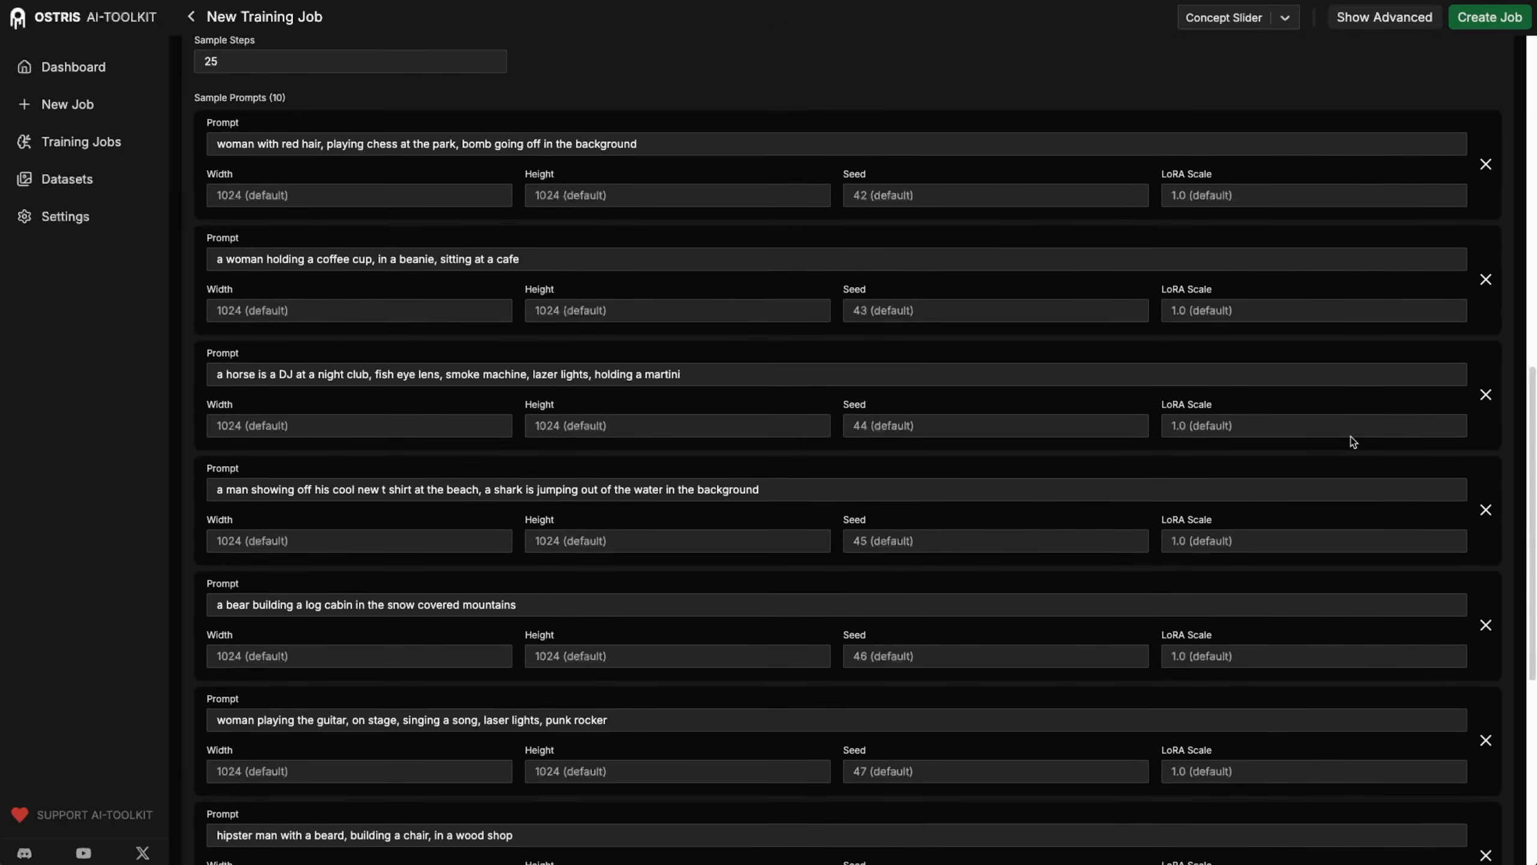
scroll(1523, 602, down, 2)
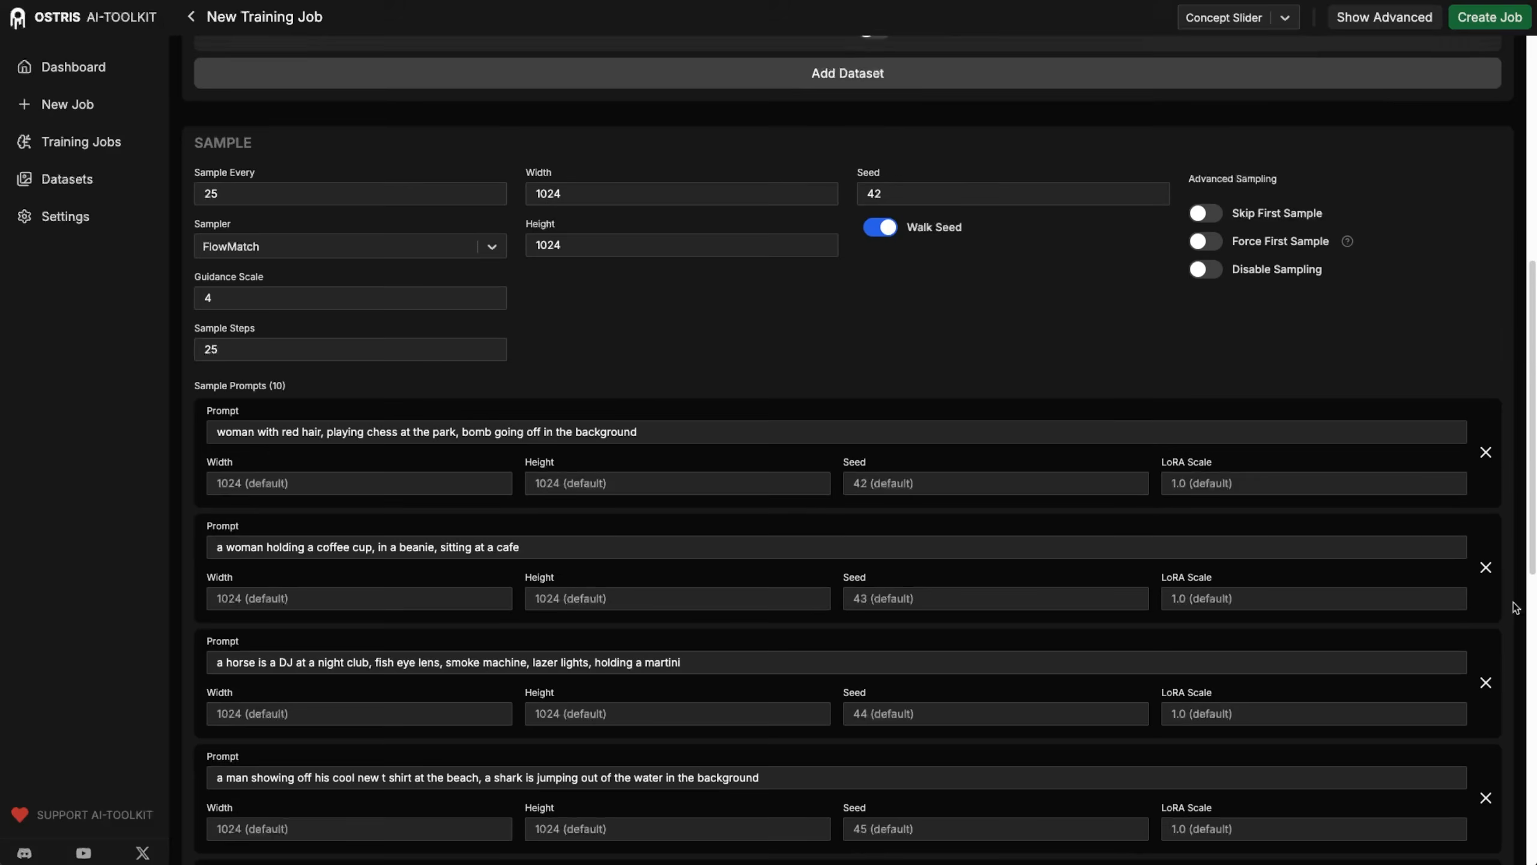
scroll(1507, 666, down, 1)
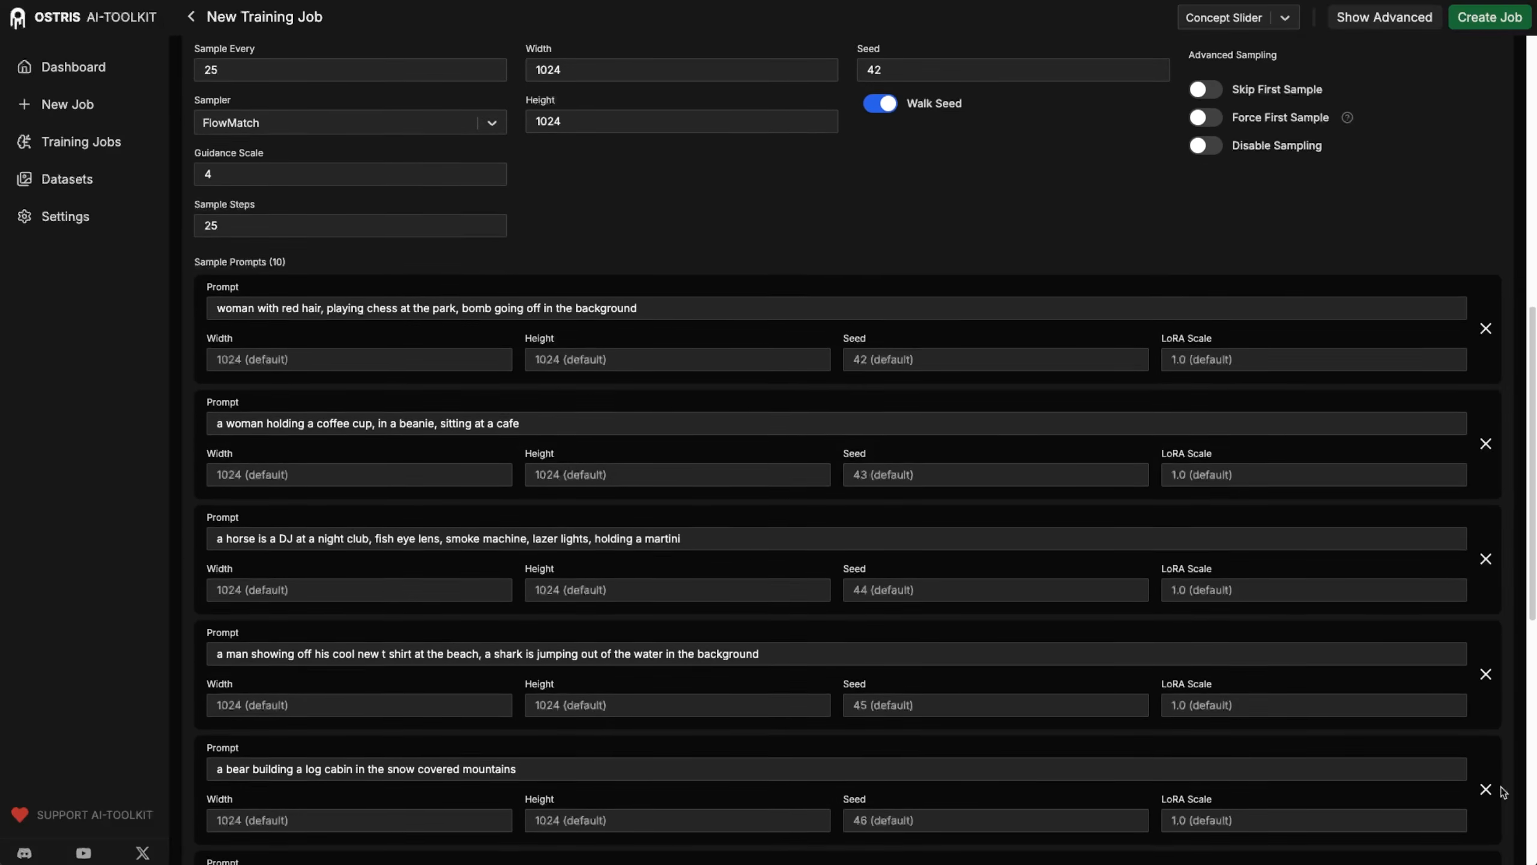
click(1486, 779)
click(1486, 780)
click(1486, 780)
click(1486, 780)
click(1486, 780)
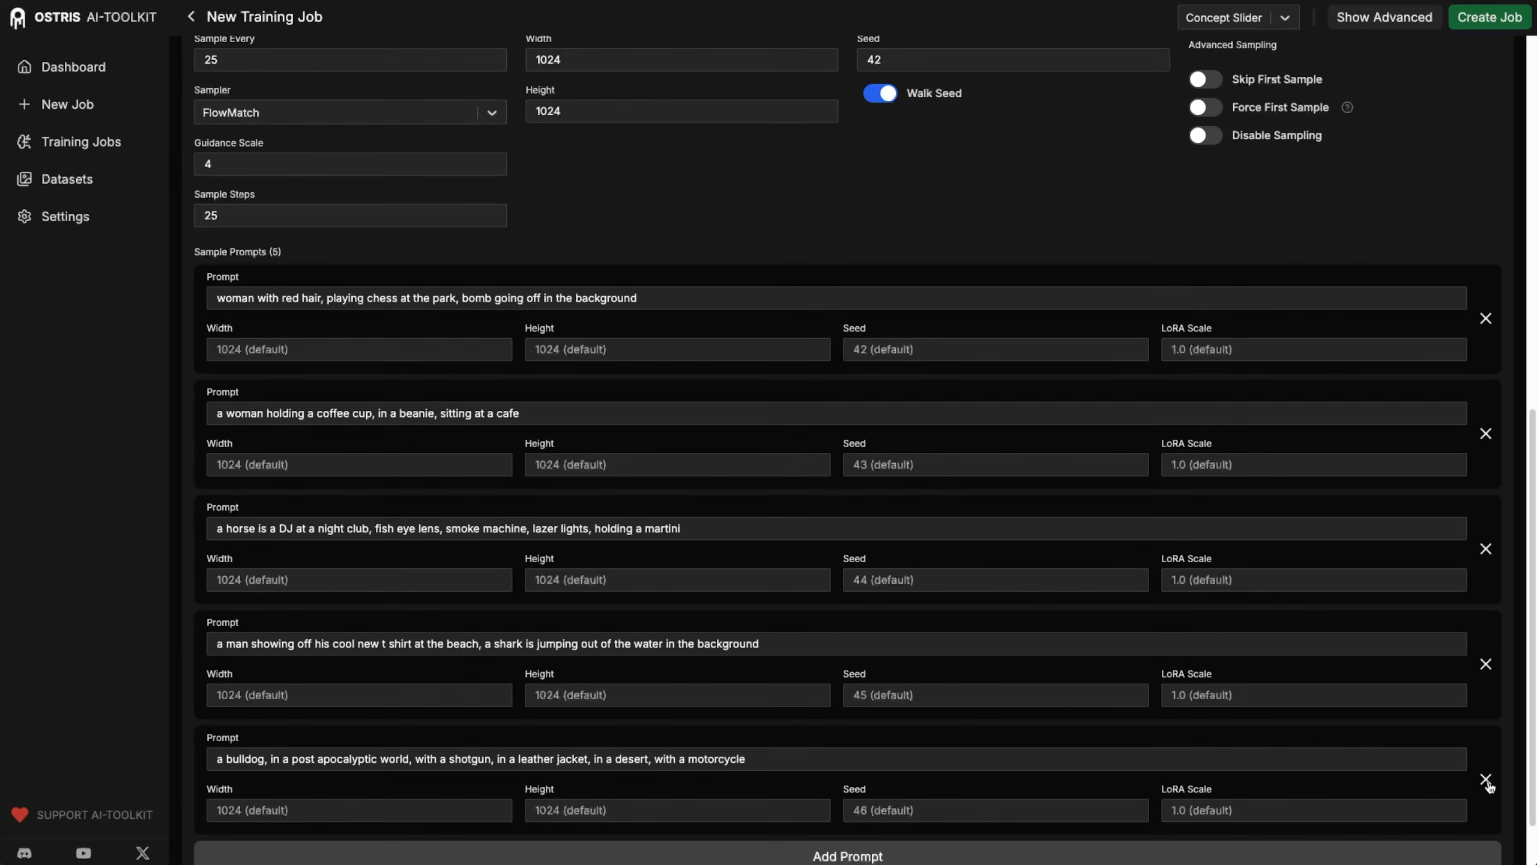
click(1486, 780)
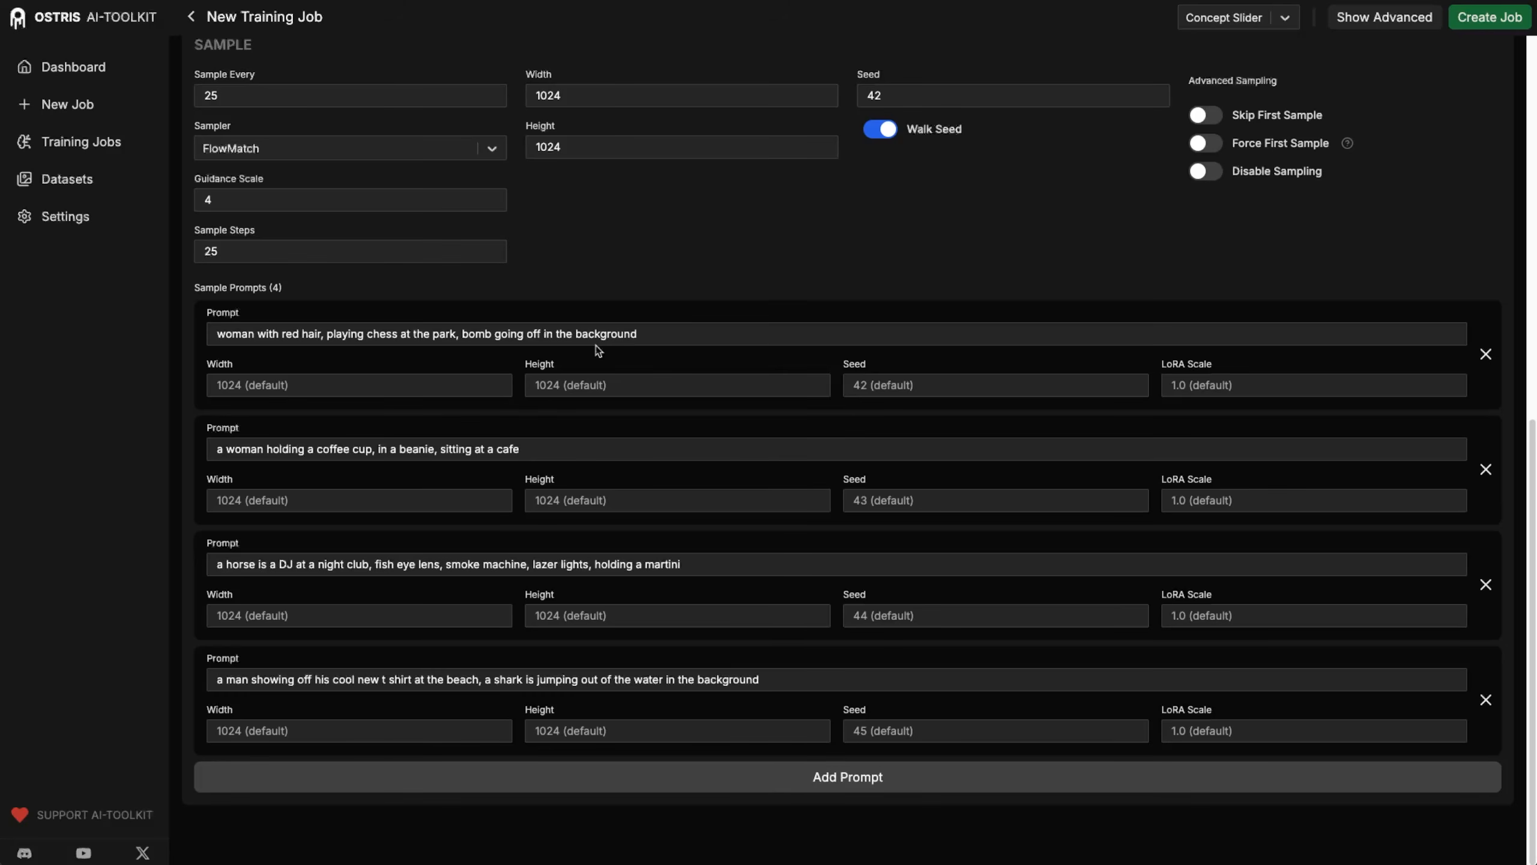
Copy the horse DJ night club prompt over the first, second and fourth sample prompts.
click(711, 562)
drag(712, 562, 198, 561)
key(ctrl+c)
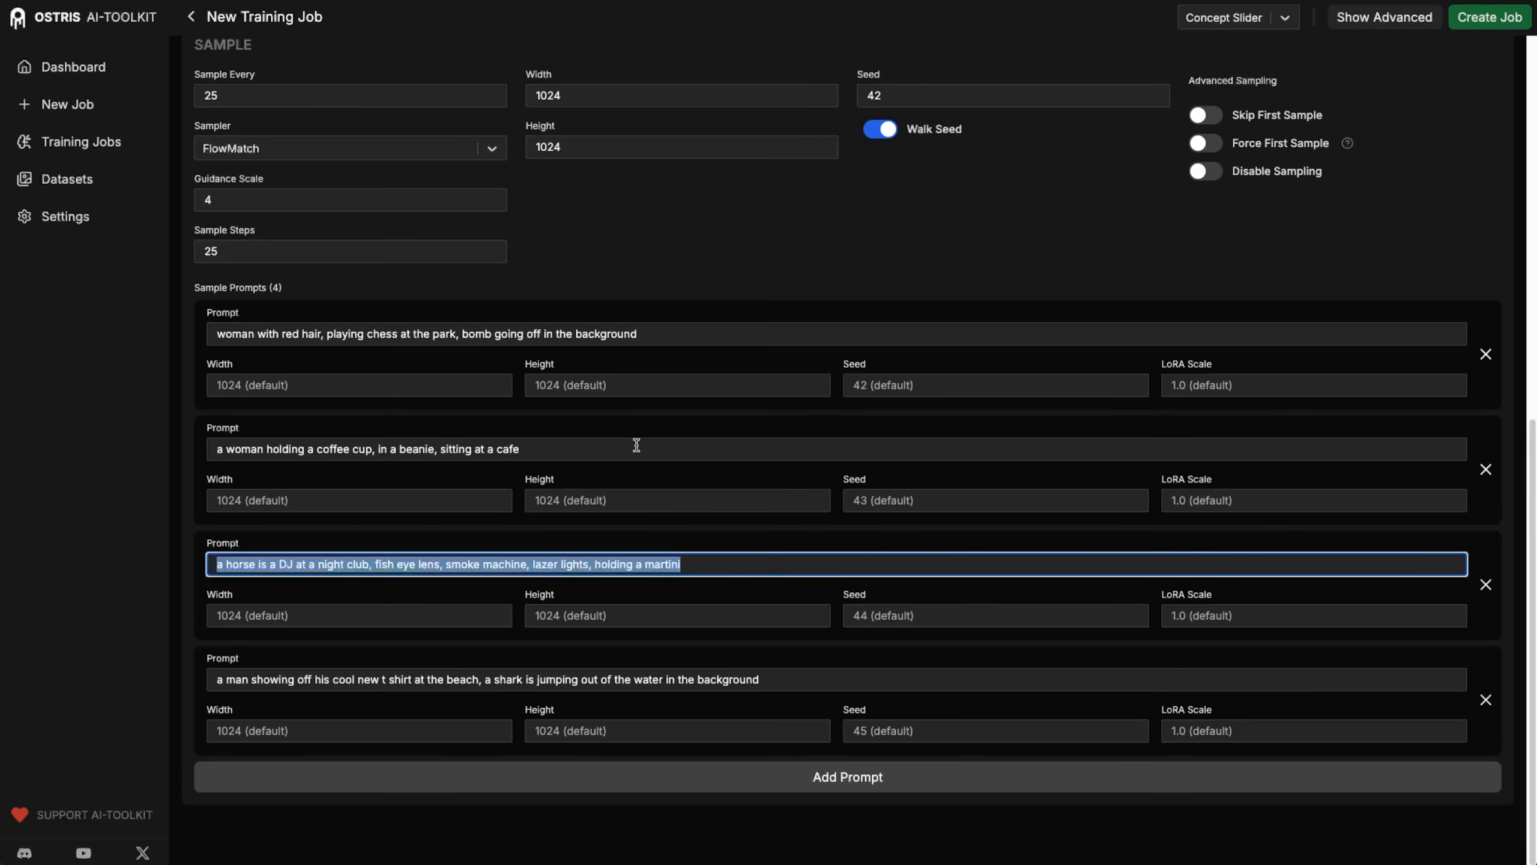
drag(663, 330, 193, 327)
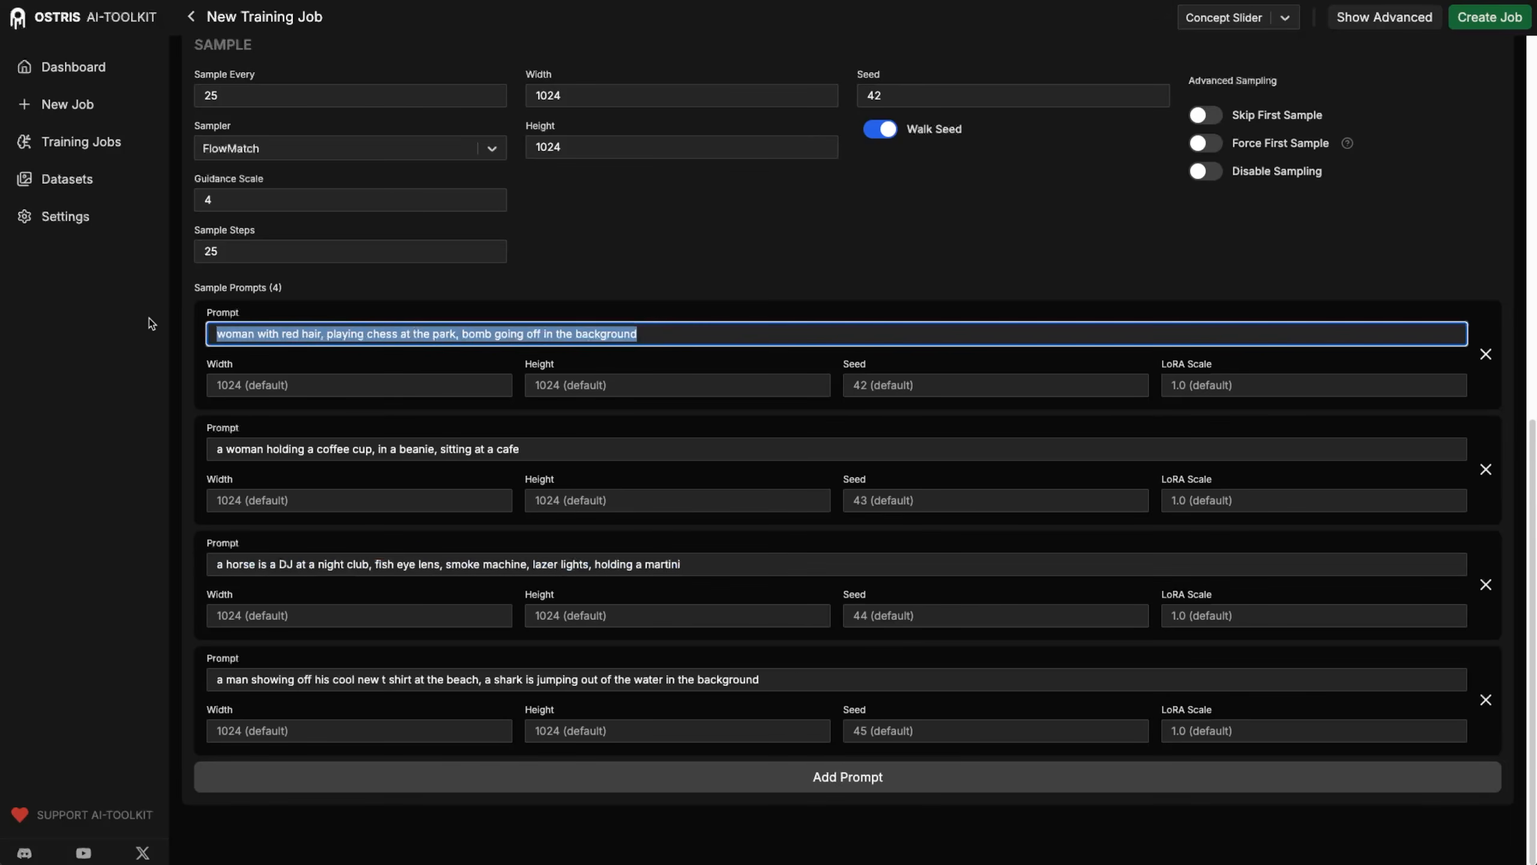
key(ctrl+v)
drag(567, 453, 66, 426)
key(ctrl+v)
drag(796, 676, 156, 672)
key(ctrl+v)
click(341, 632)
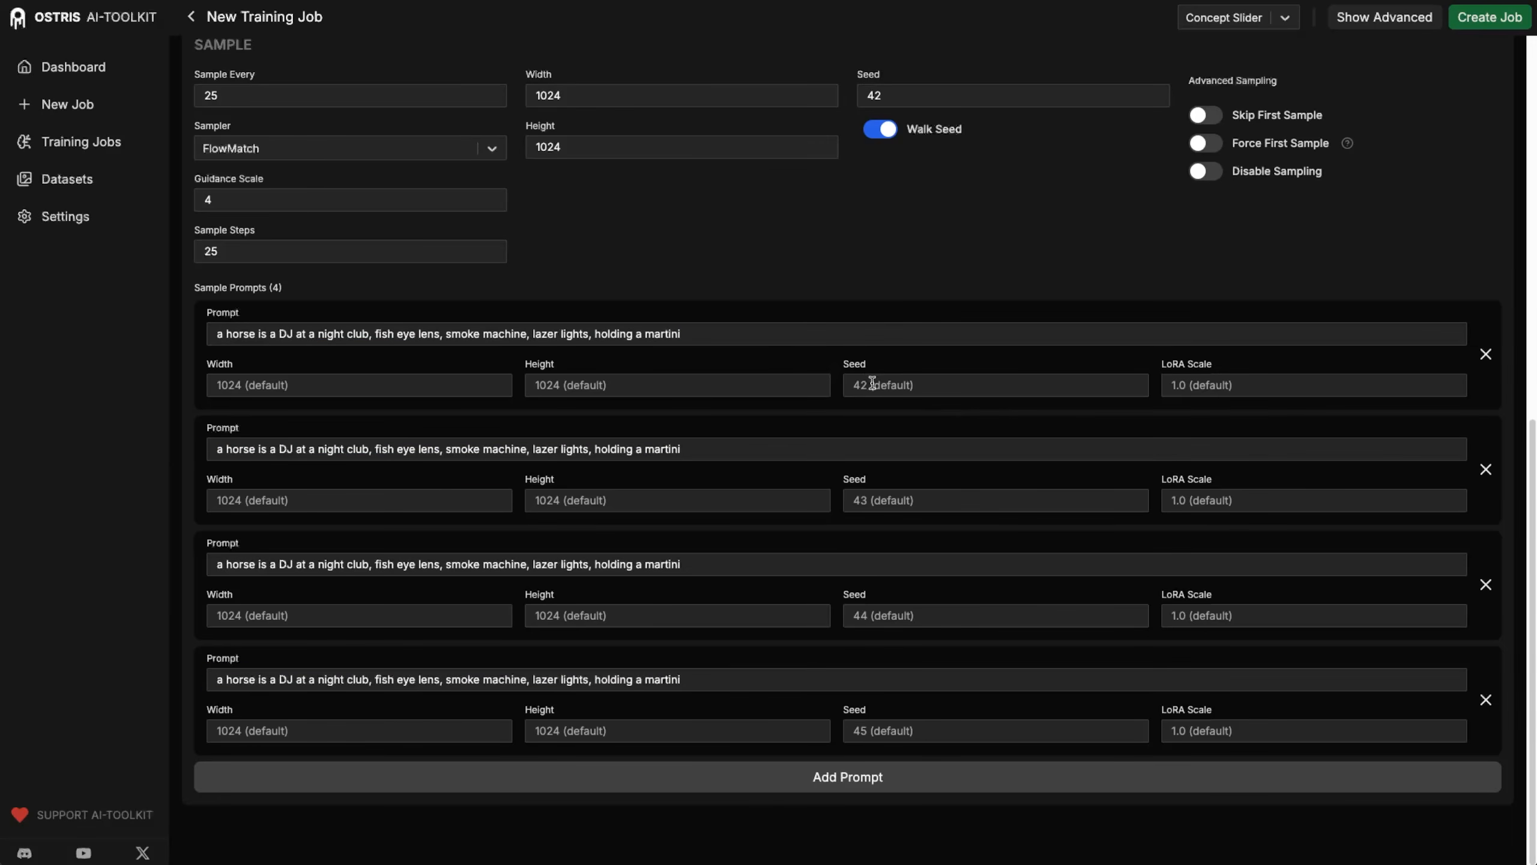
Set the seed of all four sample prompts to 42, keeping Walk Seed enabled.
click(883, 131)
click(878, 129)
click(894, 383)
text(42)
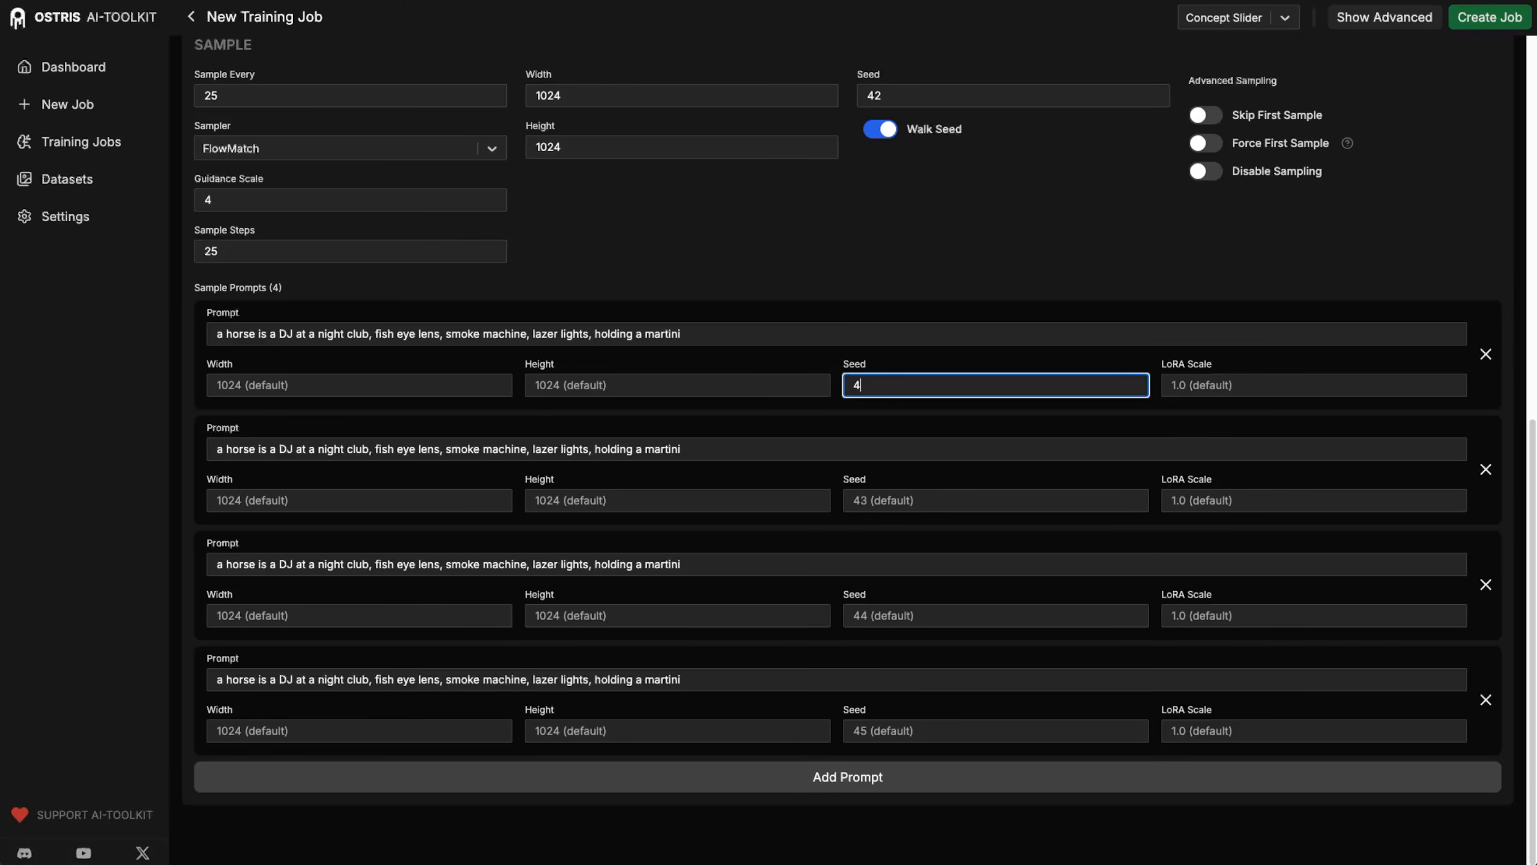
click(903, 498)
text(42)
click(923, 612)
text(42)
click(962, 733)
text(42)
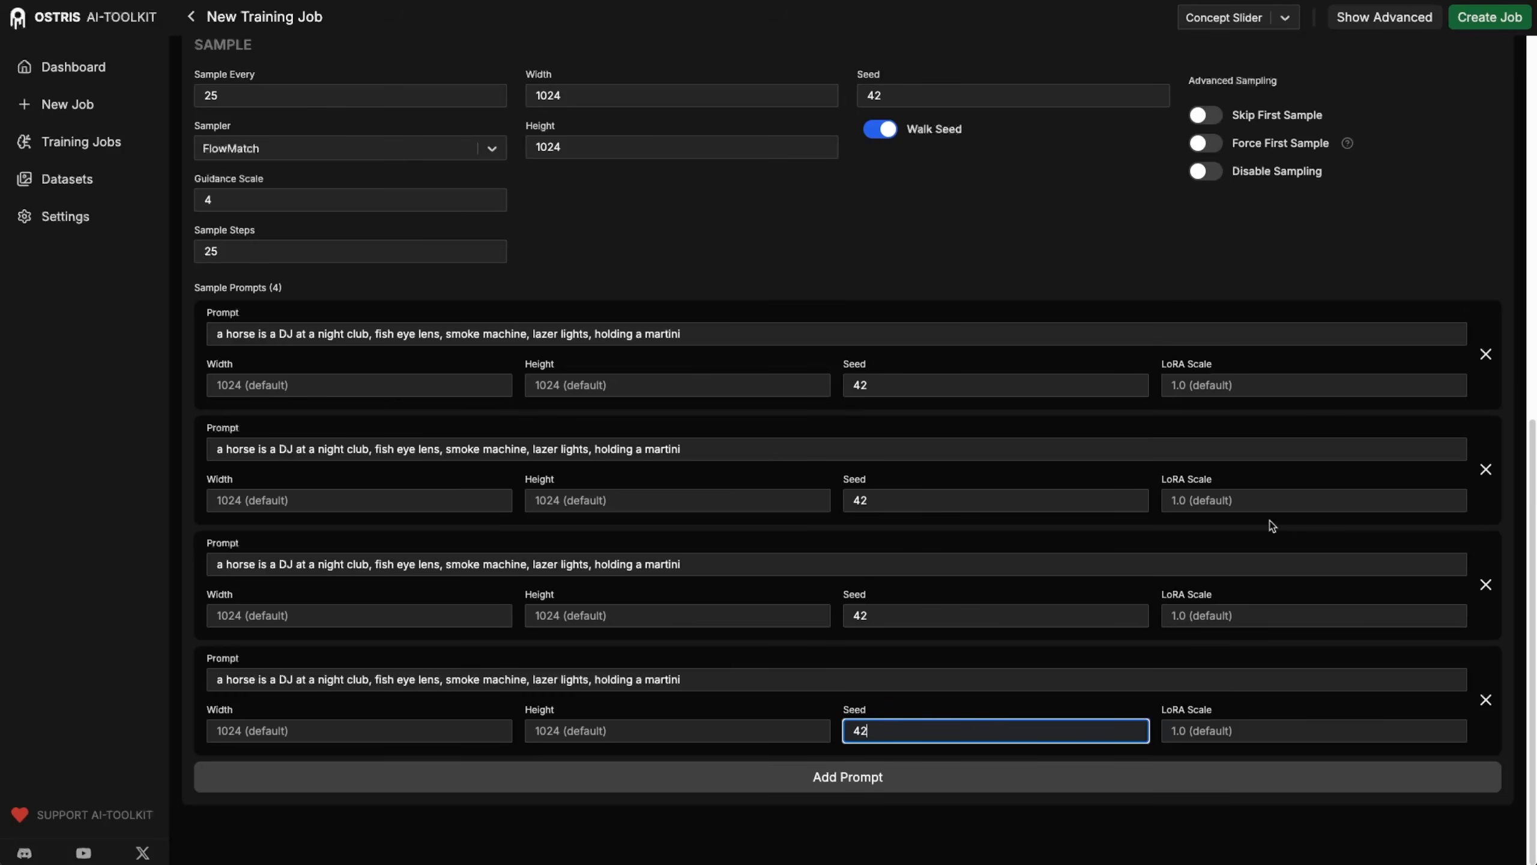
Set the LoRA scale to -1.0 for the first sample prompt and -0.5 for the second.
click(1179, 385)
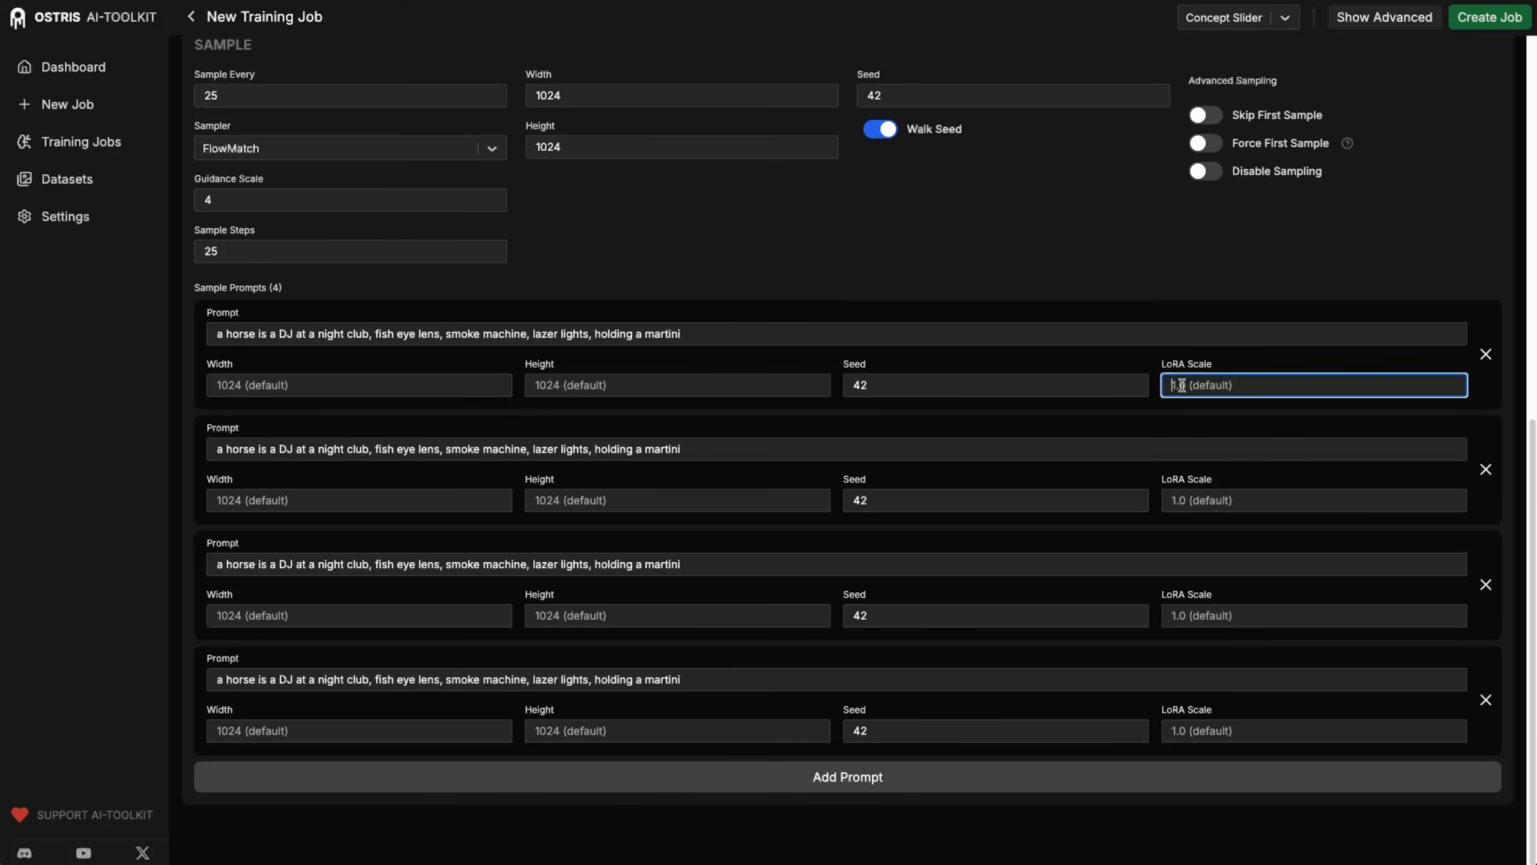
text(-1)
click(1201, 501)
text(-0.5)
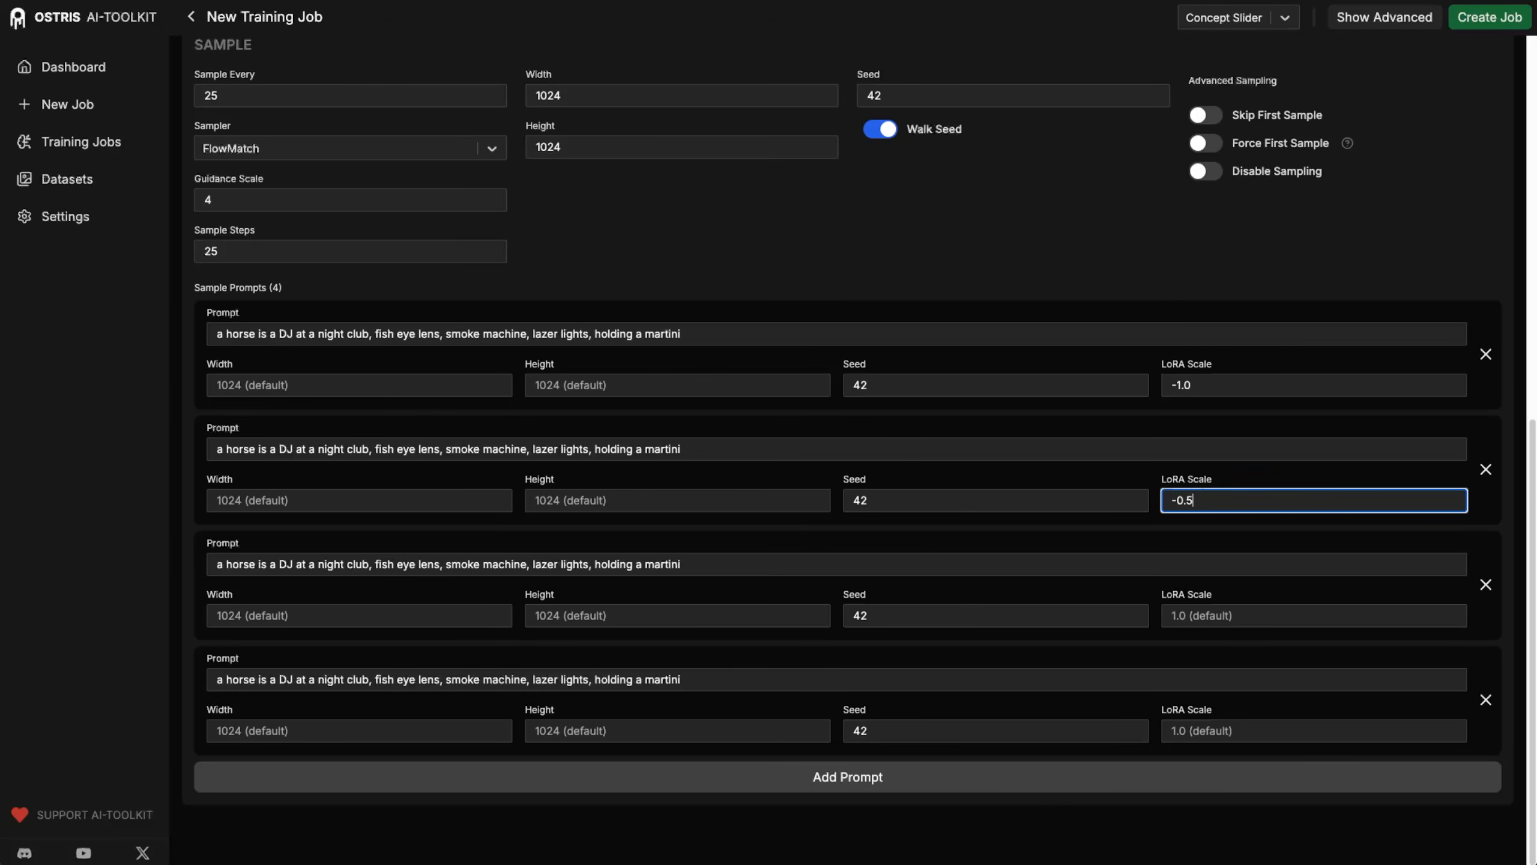
click(1174, 380)
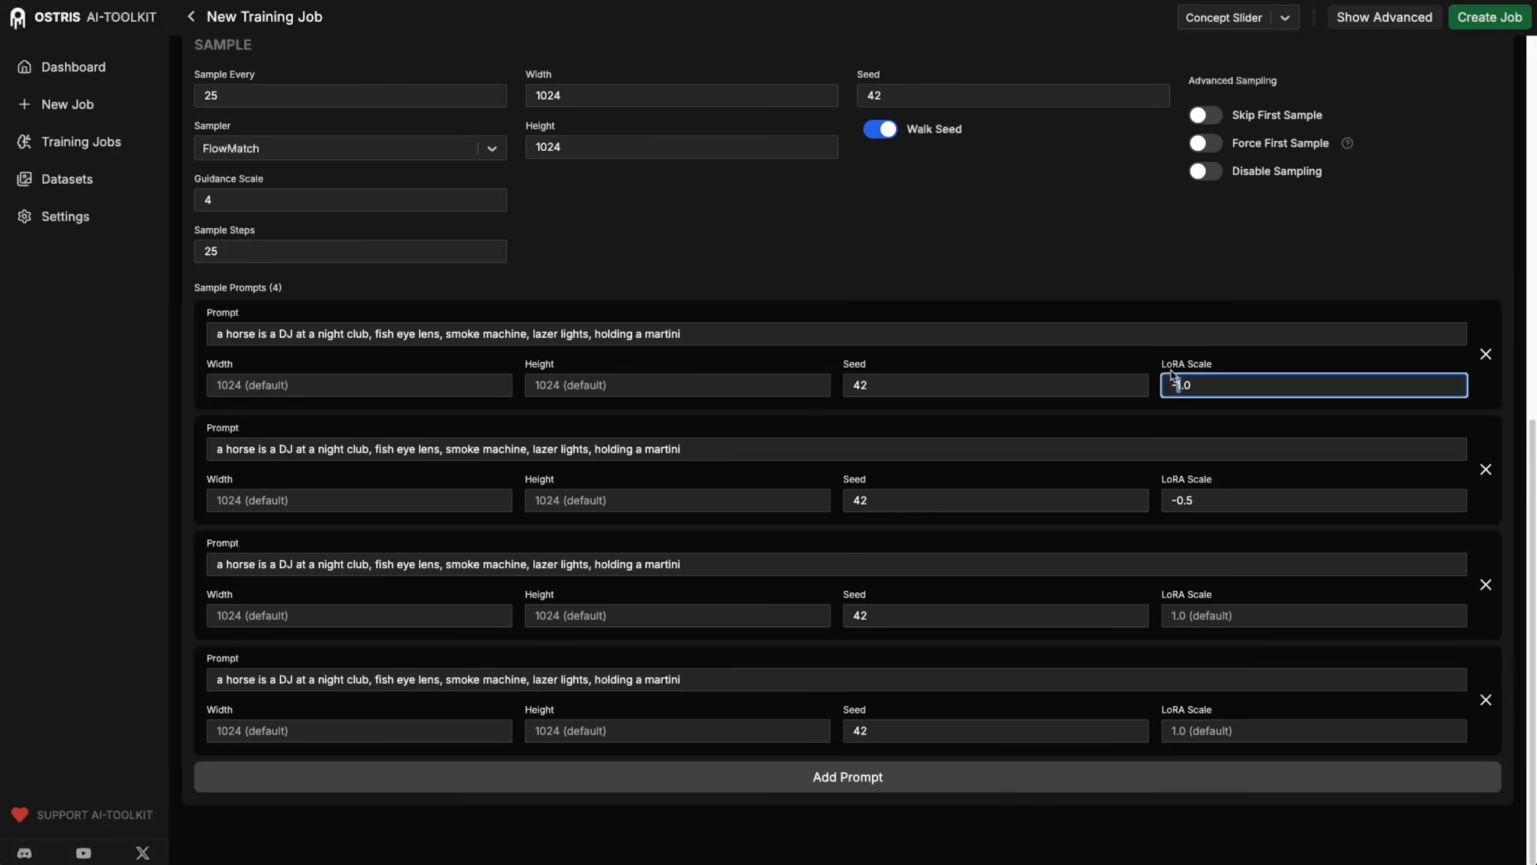
click(1265, 358)
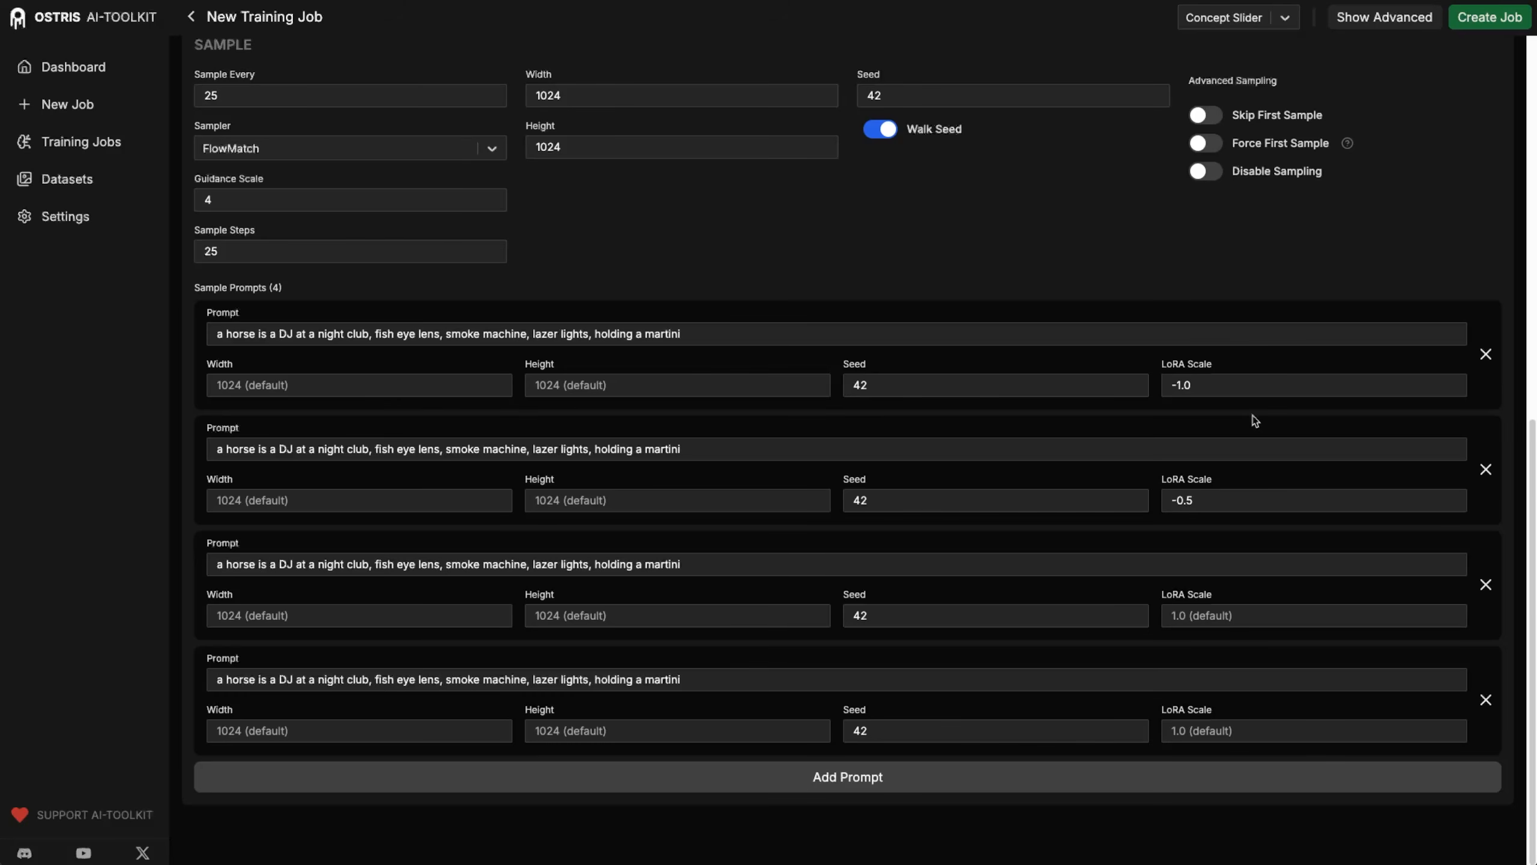
Set the LoRA scale to 1.0 for the fourth sample prompt and 0.5 for the third.
click(1224, 730)
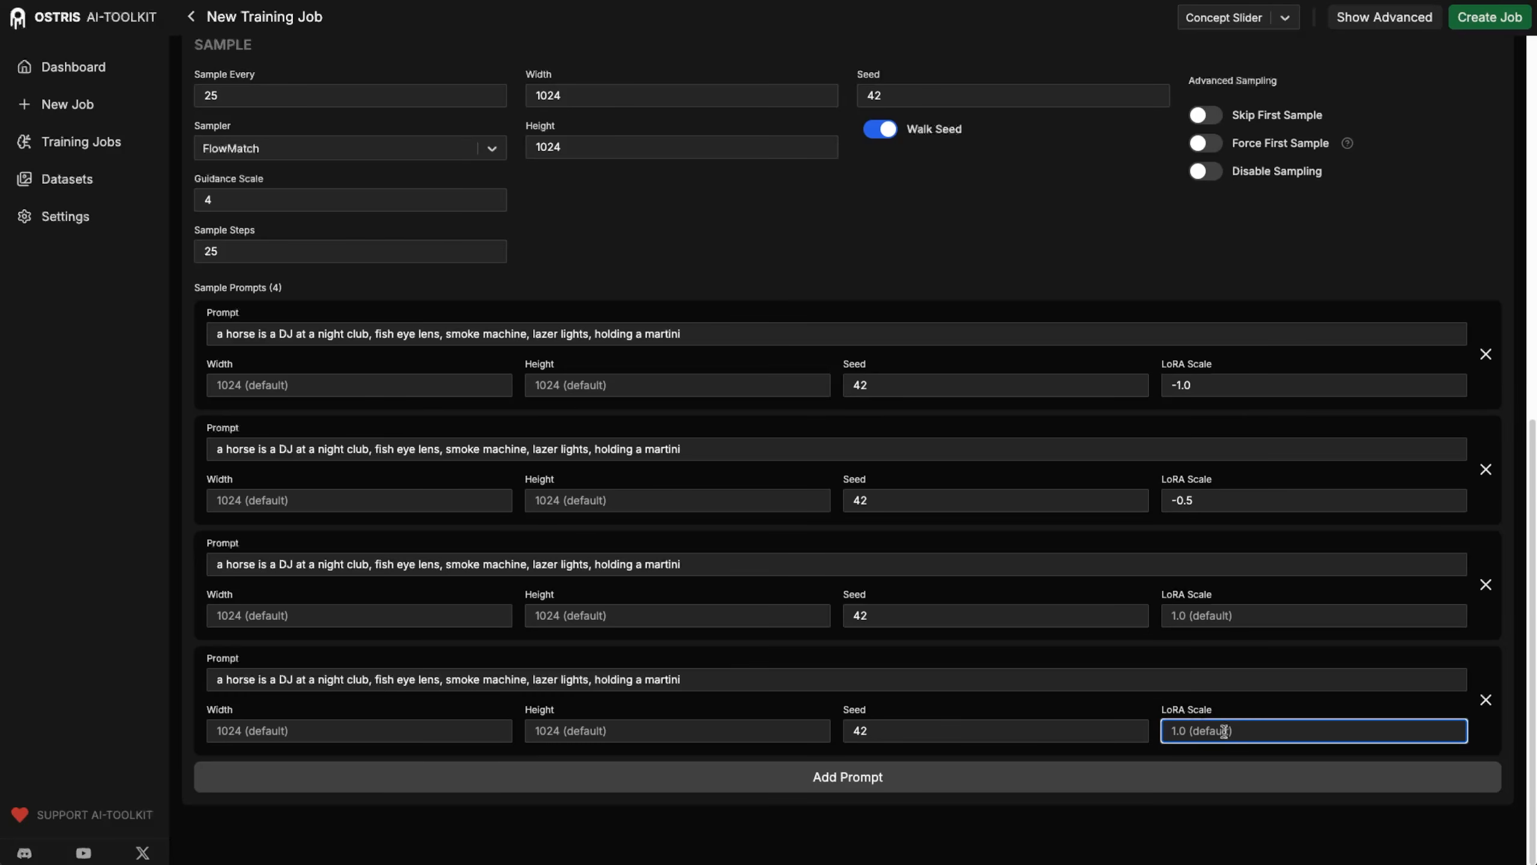
text(1.0)
click(1201, 615)
text(0.5)
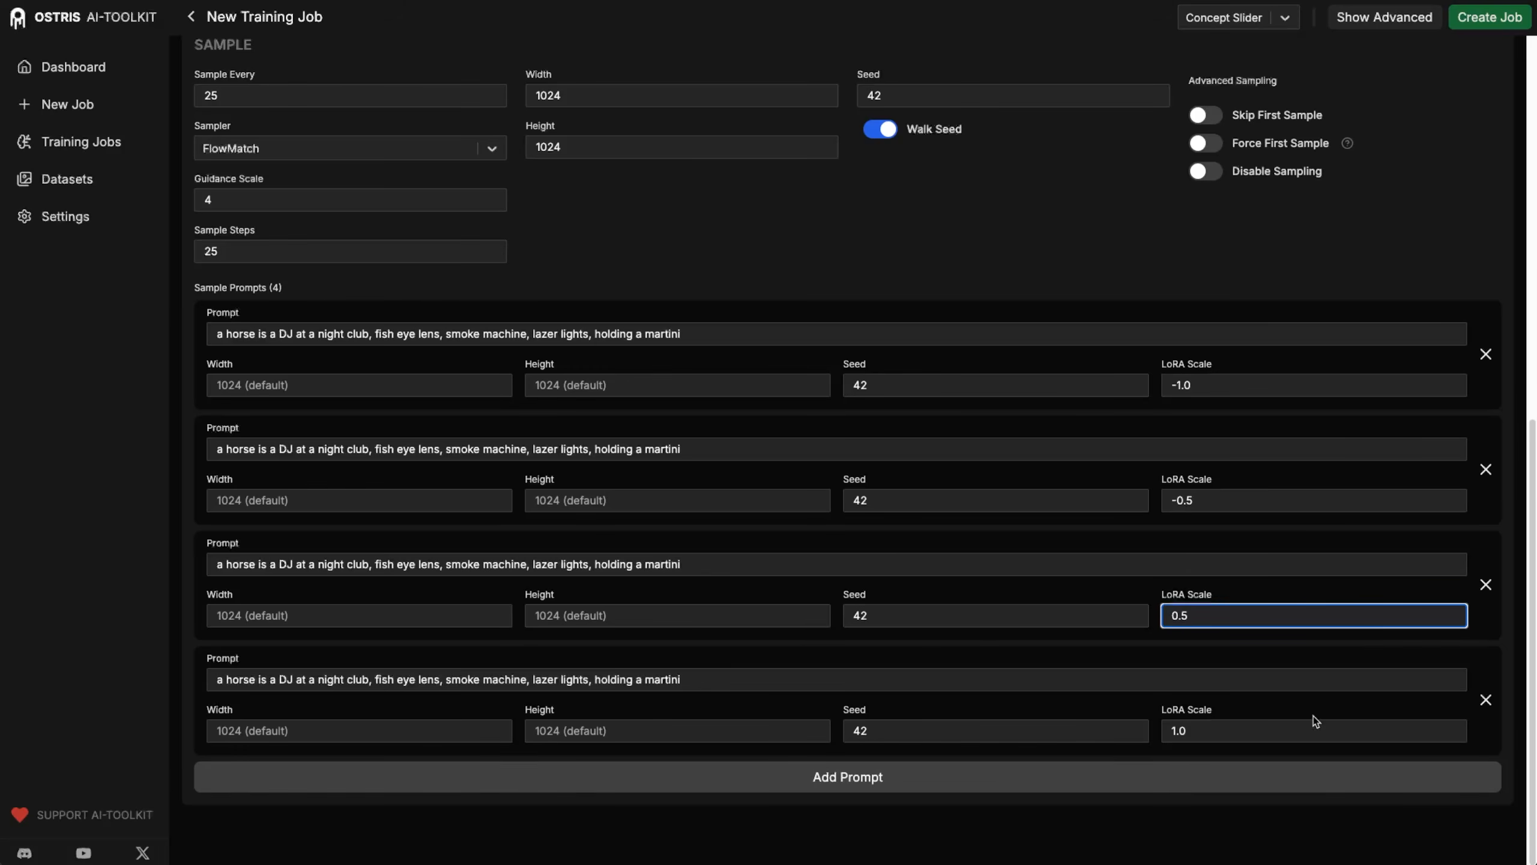
Add two more horse DJ night club sample prompts with seed 42, and set the six LoRA scales to -2.0, -1.0, -0.5, 0.5, 1.0 and 2.0.
click(1127, 787)
scroll(1263, 678, down, 2)
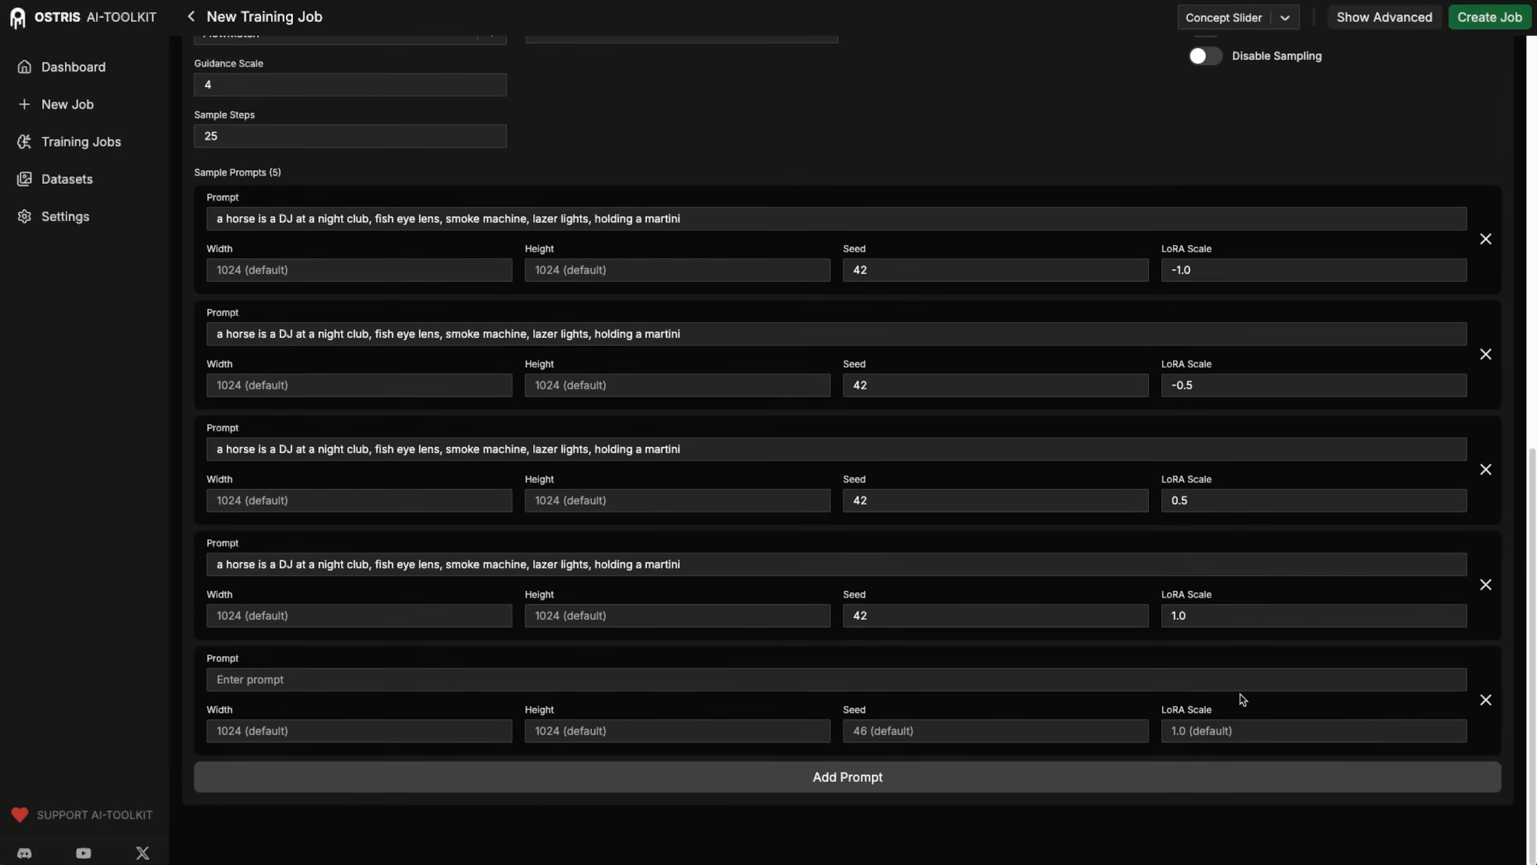
click(1160, 797)
drag(736, 217, 176, 221)
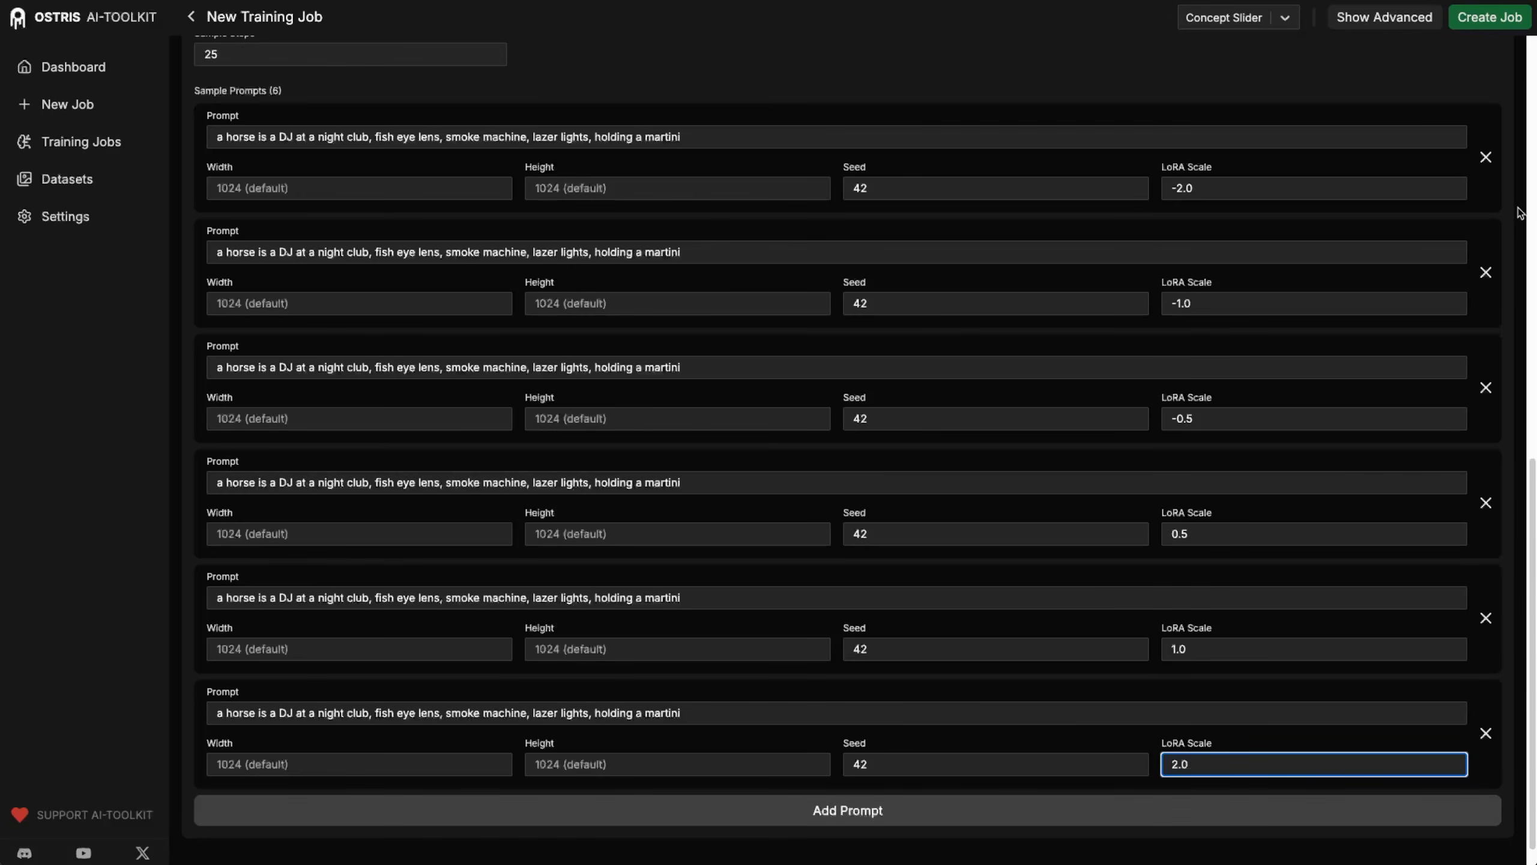
Review the linear rank and the slider's target class, positive prompt and negative prompt, reading the long prompts through to their ends.
scroll(1442, 215, up, 20)
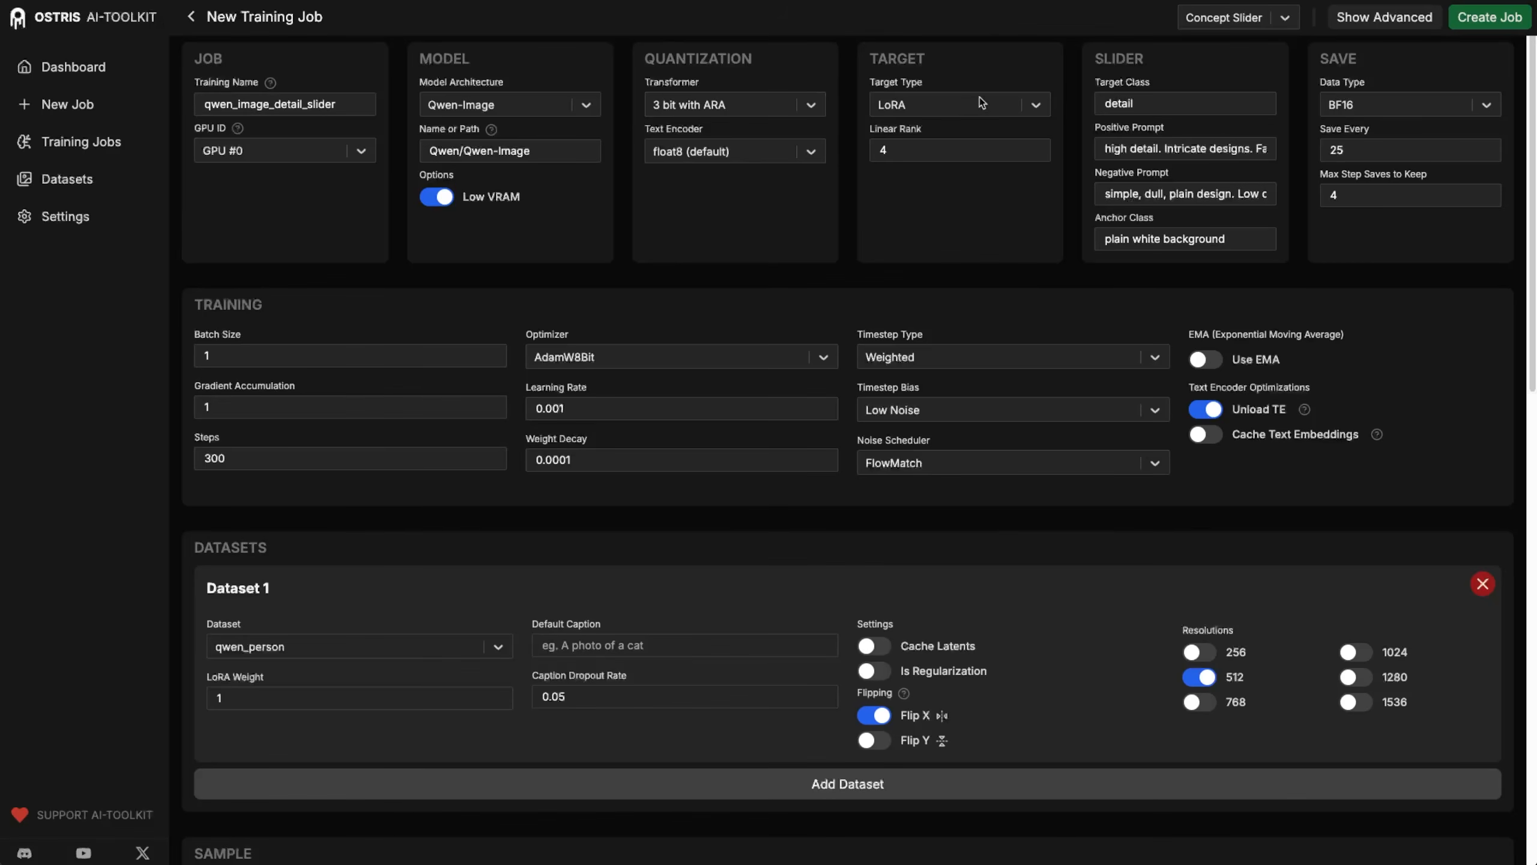
click(912, 152)
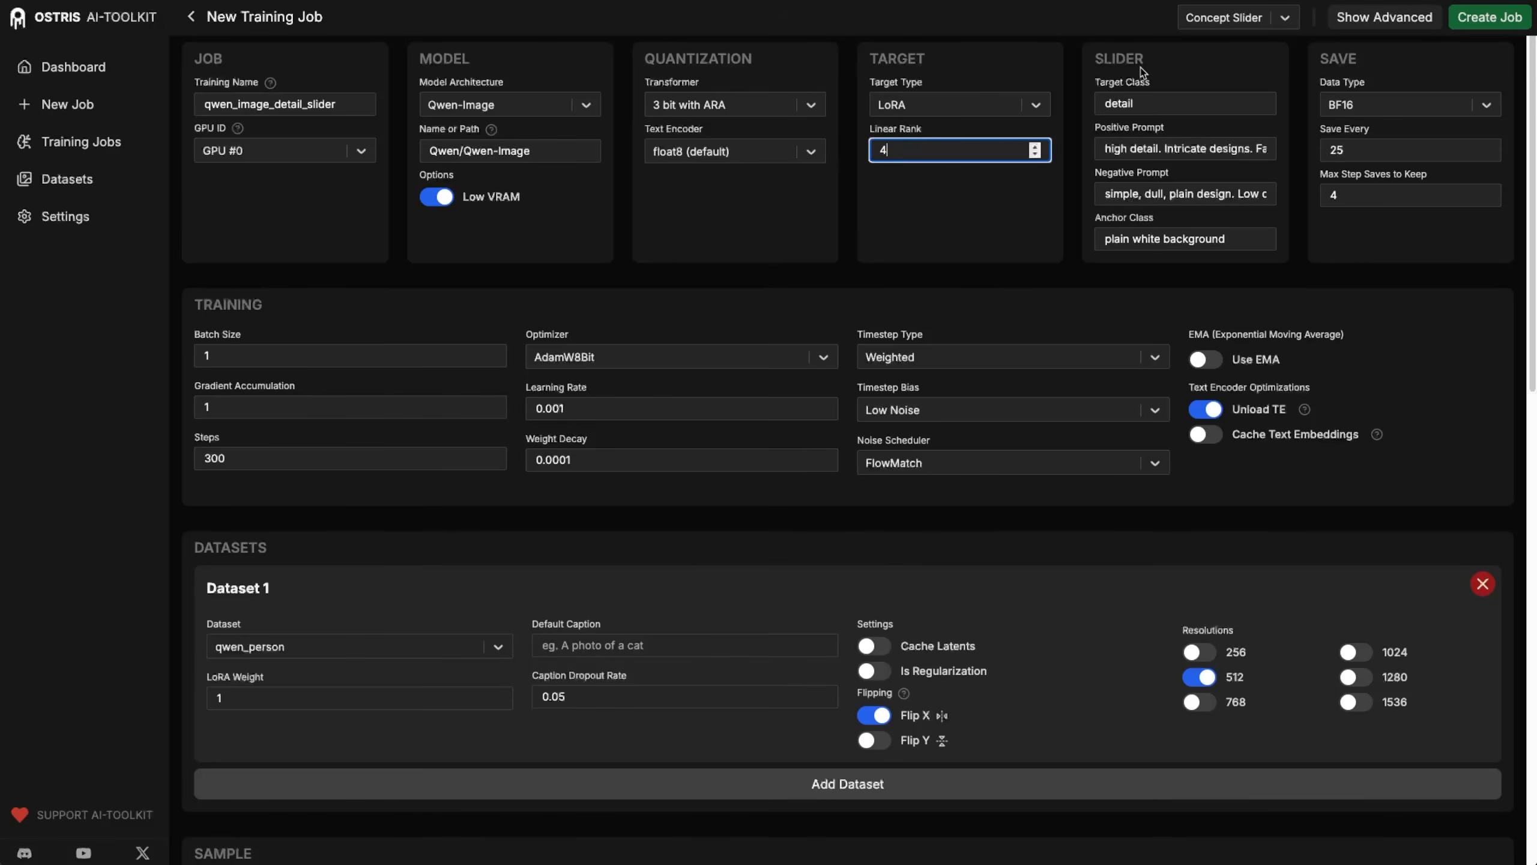
drag(1103, 104, 1151, 102)
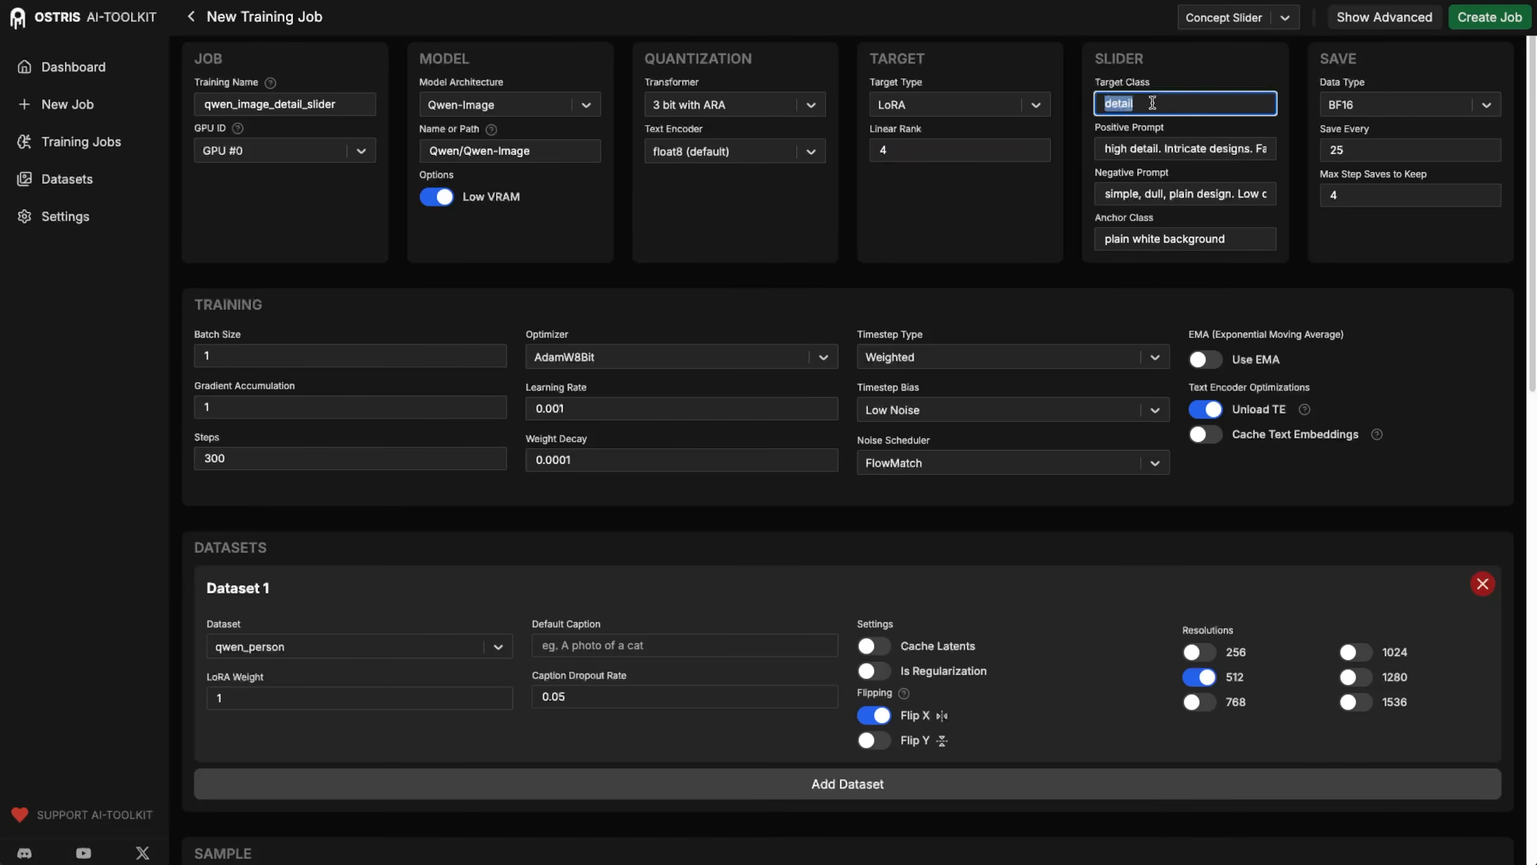
click(1183, 148)
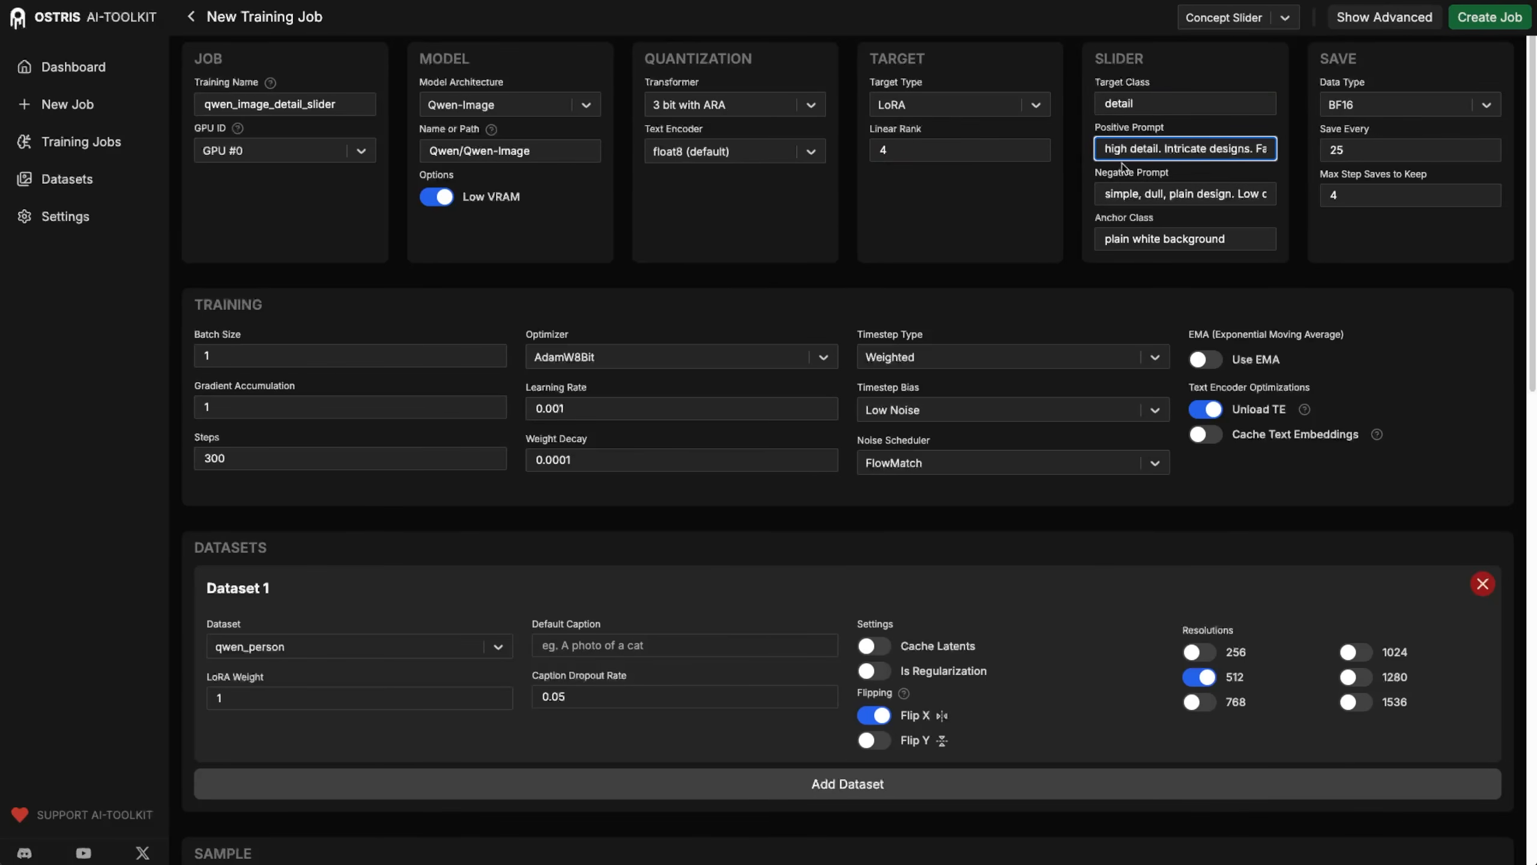
scroll(1247, 151, right, 2)
scroll(1247, 150, right, 5)
click(1157, 195)
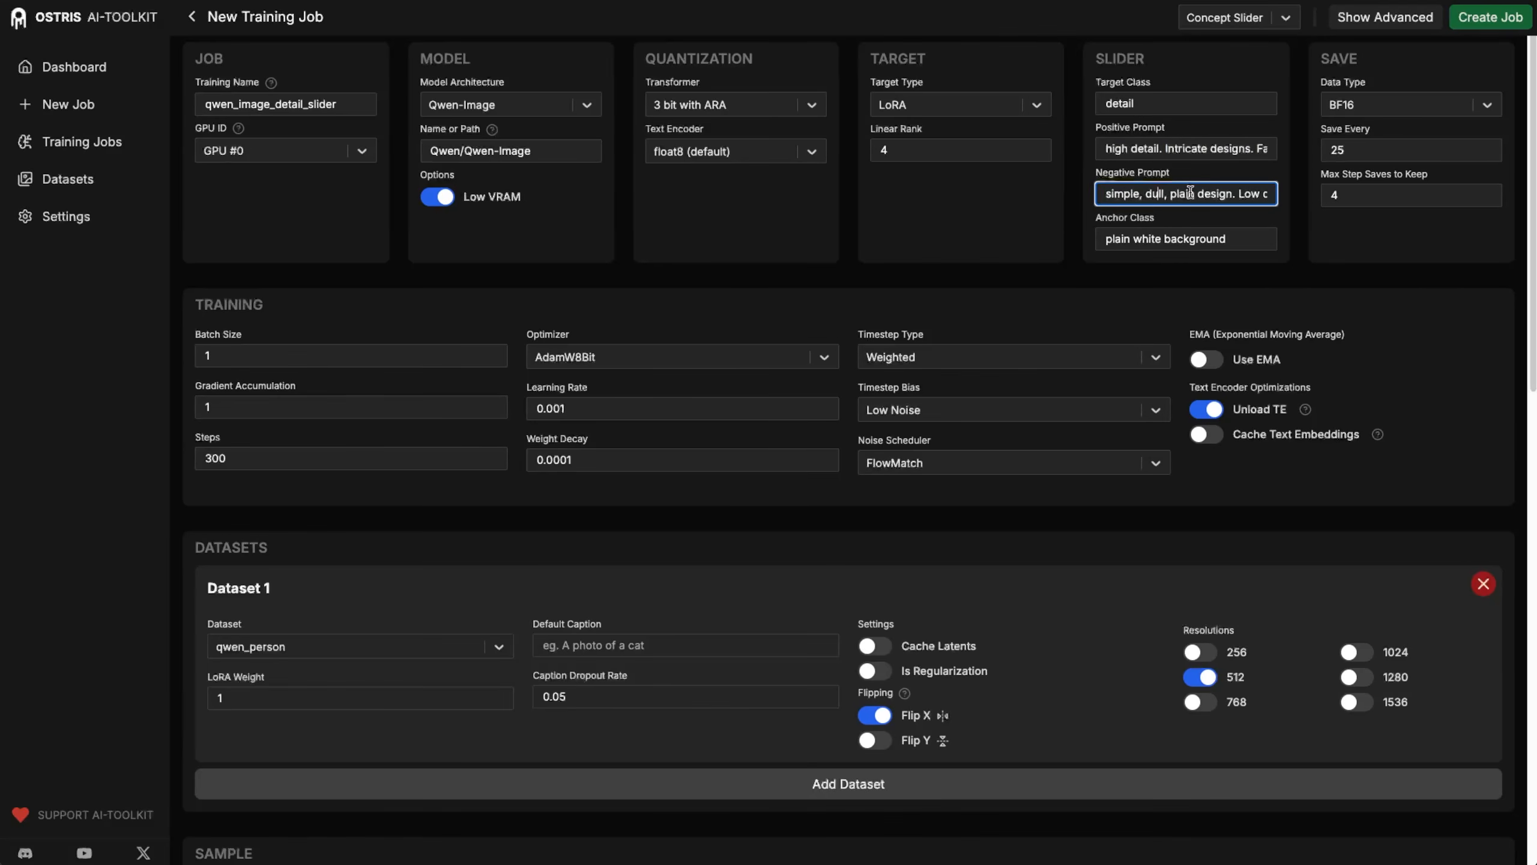
key(Right)
key(Right)
key(Right)
key(Right)
key(Right)
key(Right)
key(Right)
key(Right)
key(Right)
key(Right)
key(Right)
key(Right)
key(Right)
key(Right)
key(Right)
key(Right)
key(Right)
key(Right)
key(Right)
key(Right)
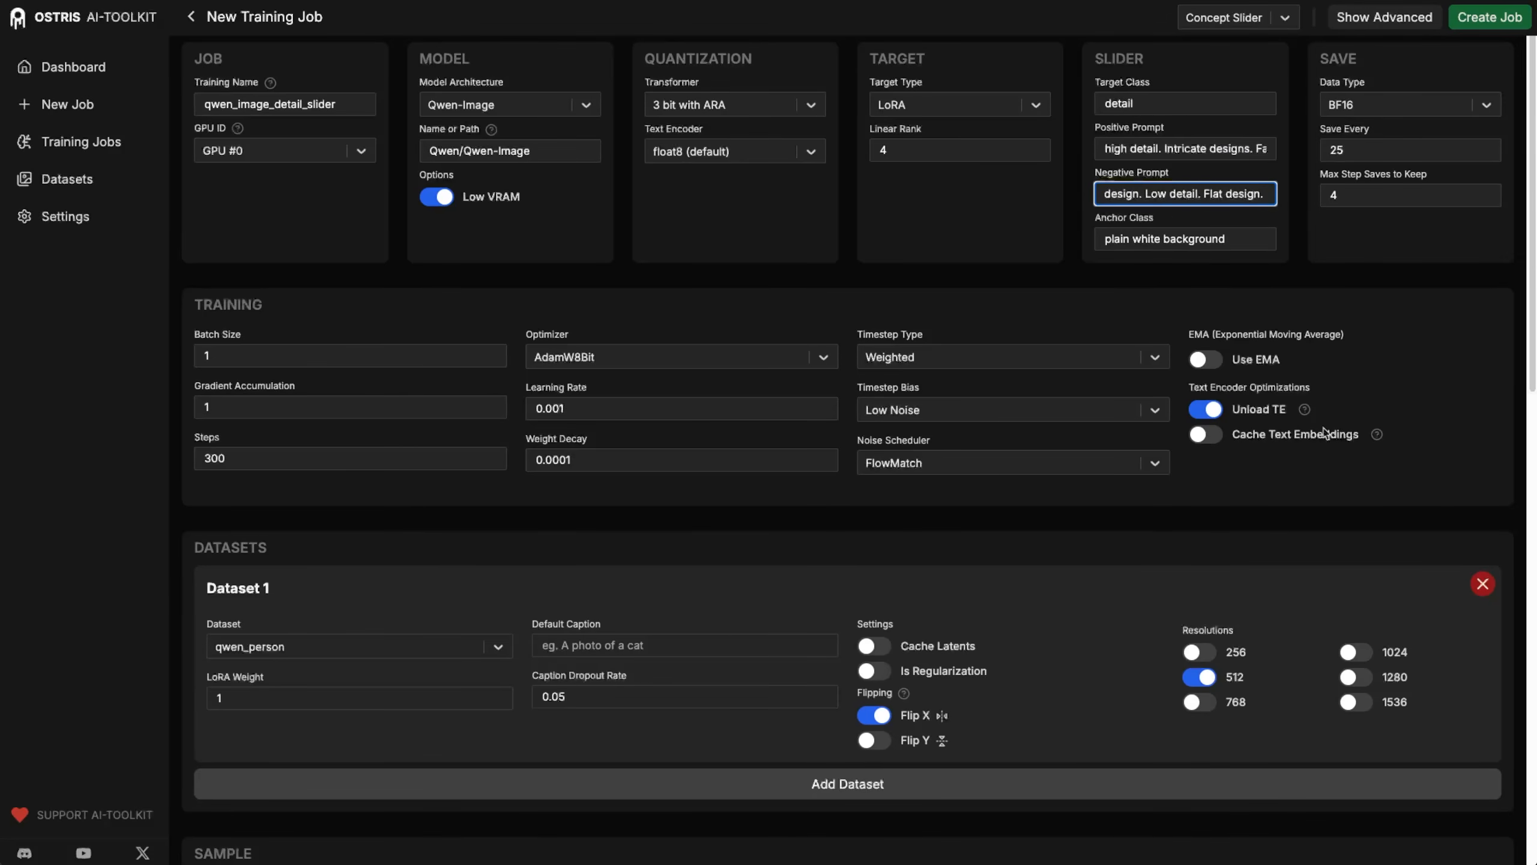
Review the slider's anchor class, the save interval, the number of training steps and the learning rate.
click(1116, 240)
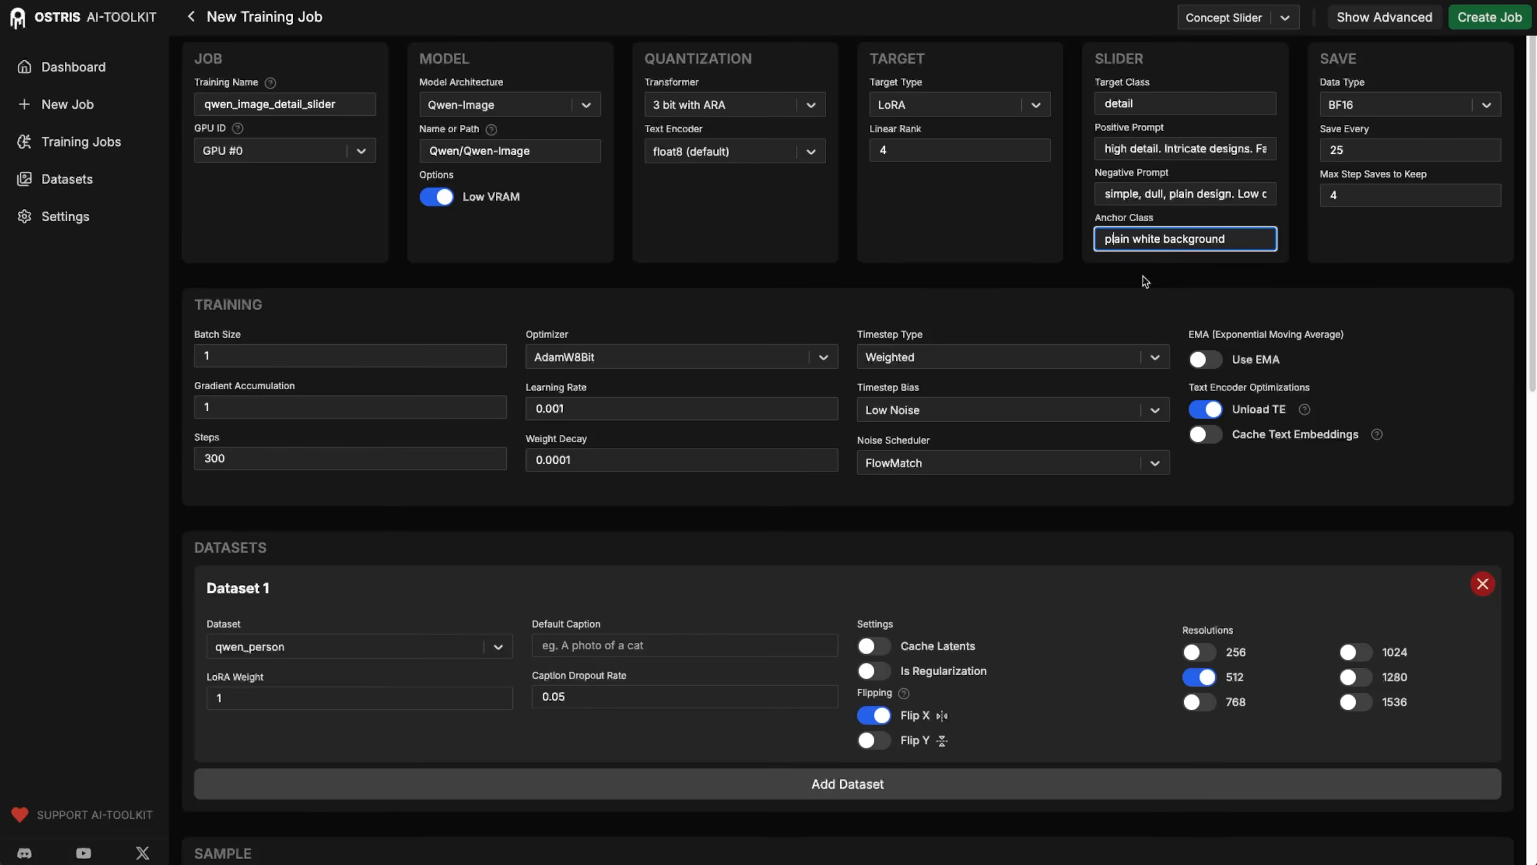
click(1359, 150)
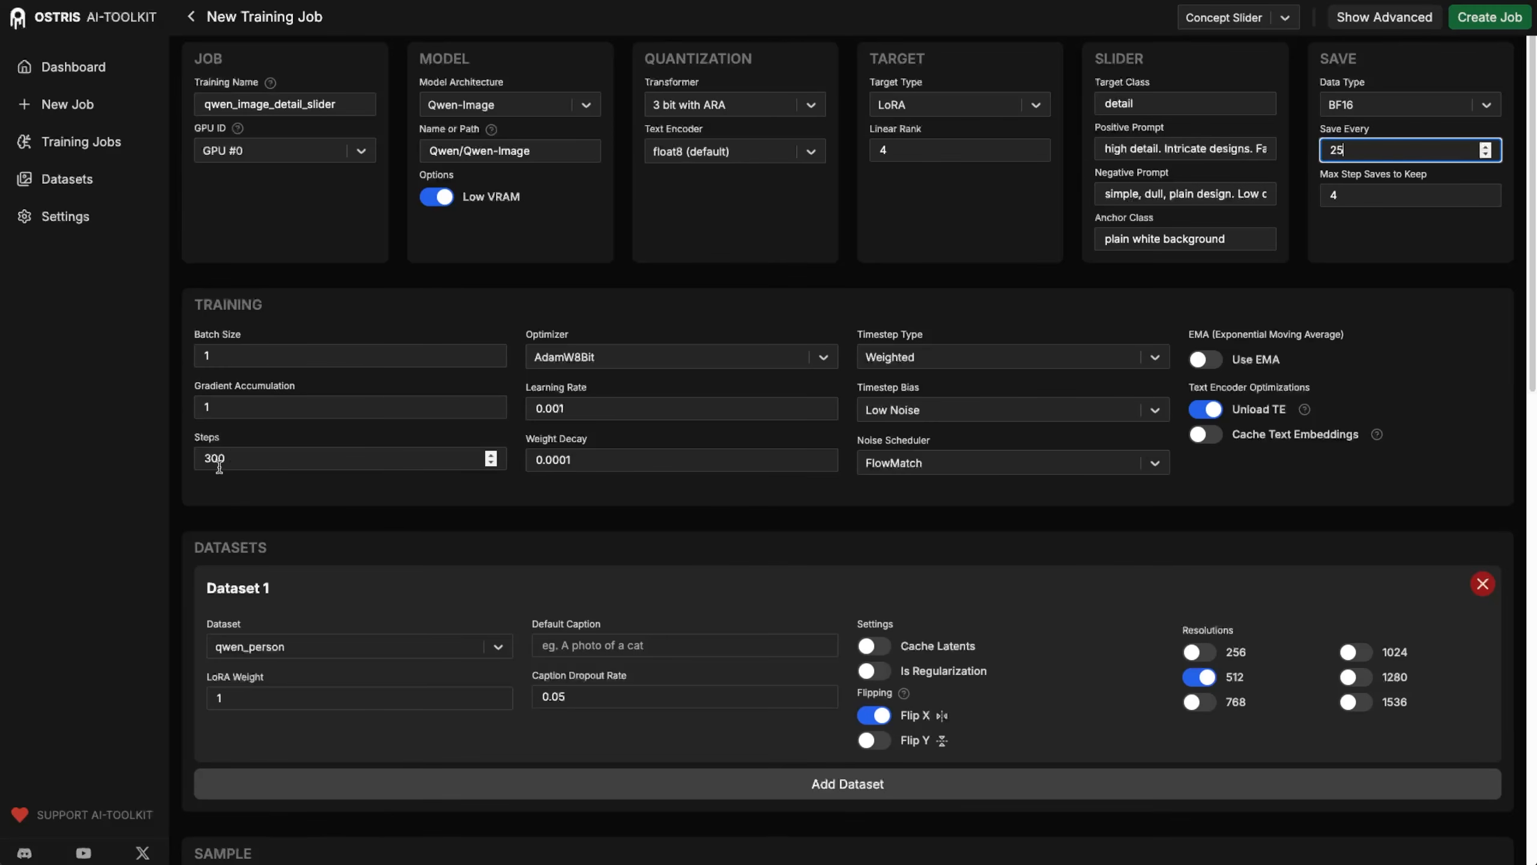
drag(233, 455, 193, 459)
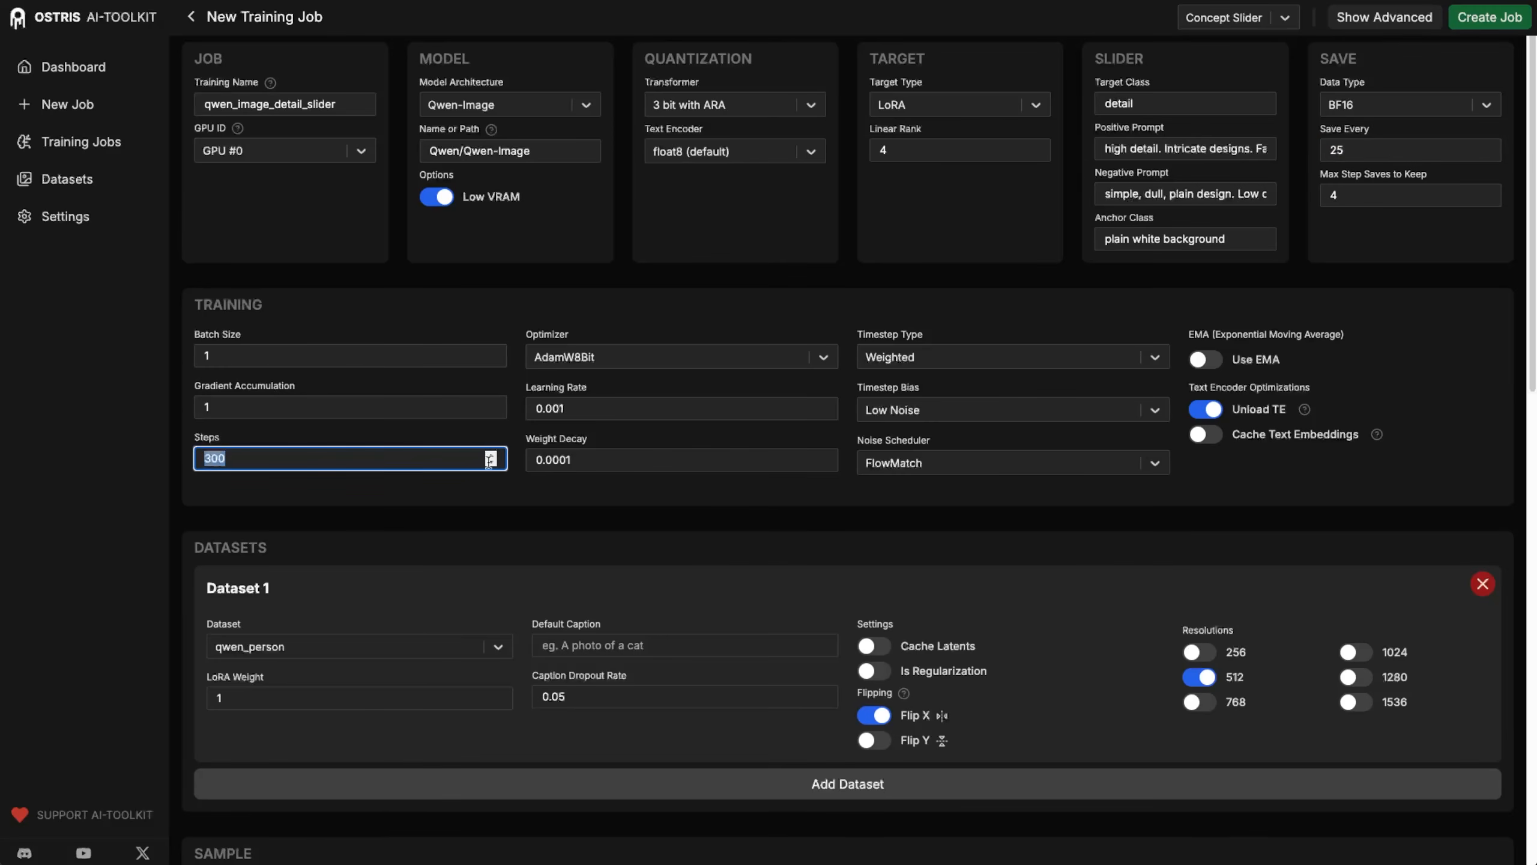
click(579, 408)
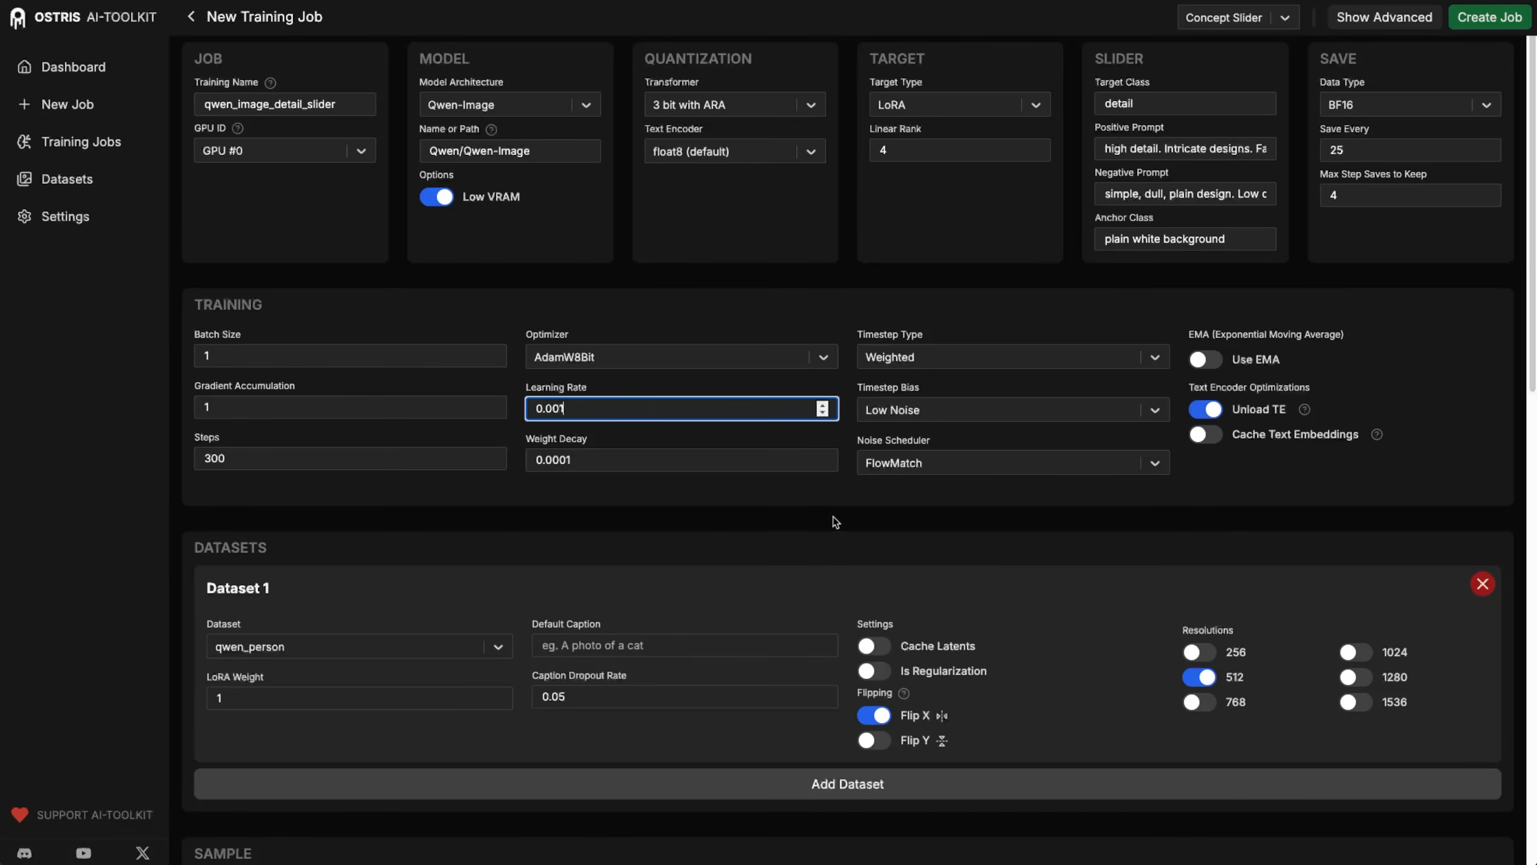
Review the dataset resolutions, the sample settings and the LoRA scales across the six sample prompts.
scroll(835, 521, down, 2)
scroll(835, 520, down, 2)
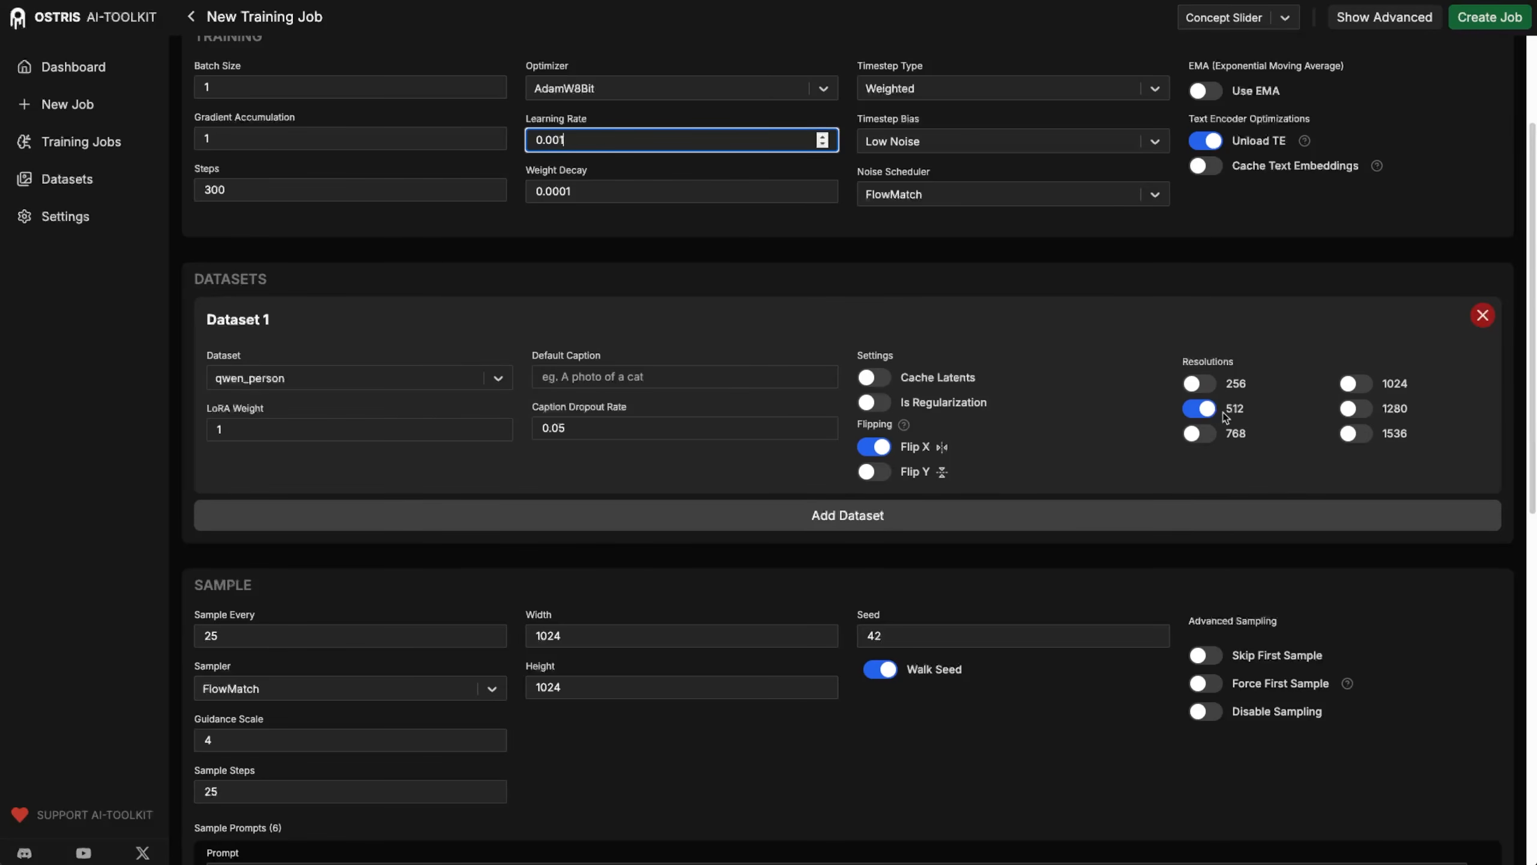
scroll(1041, 451, down, 8)
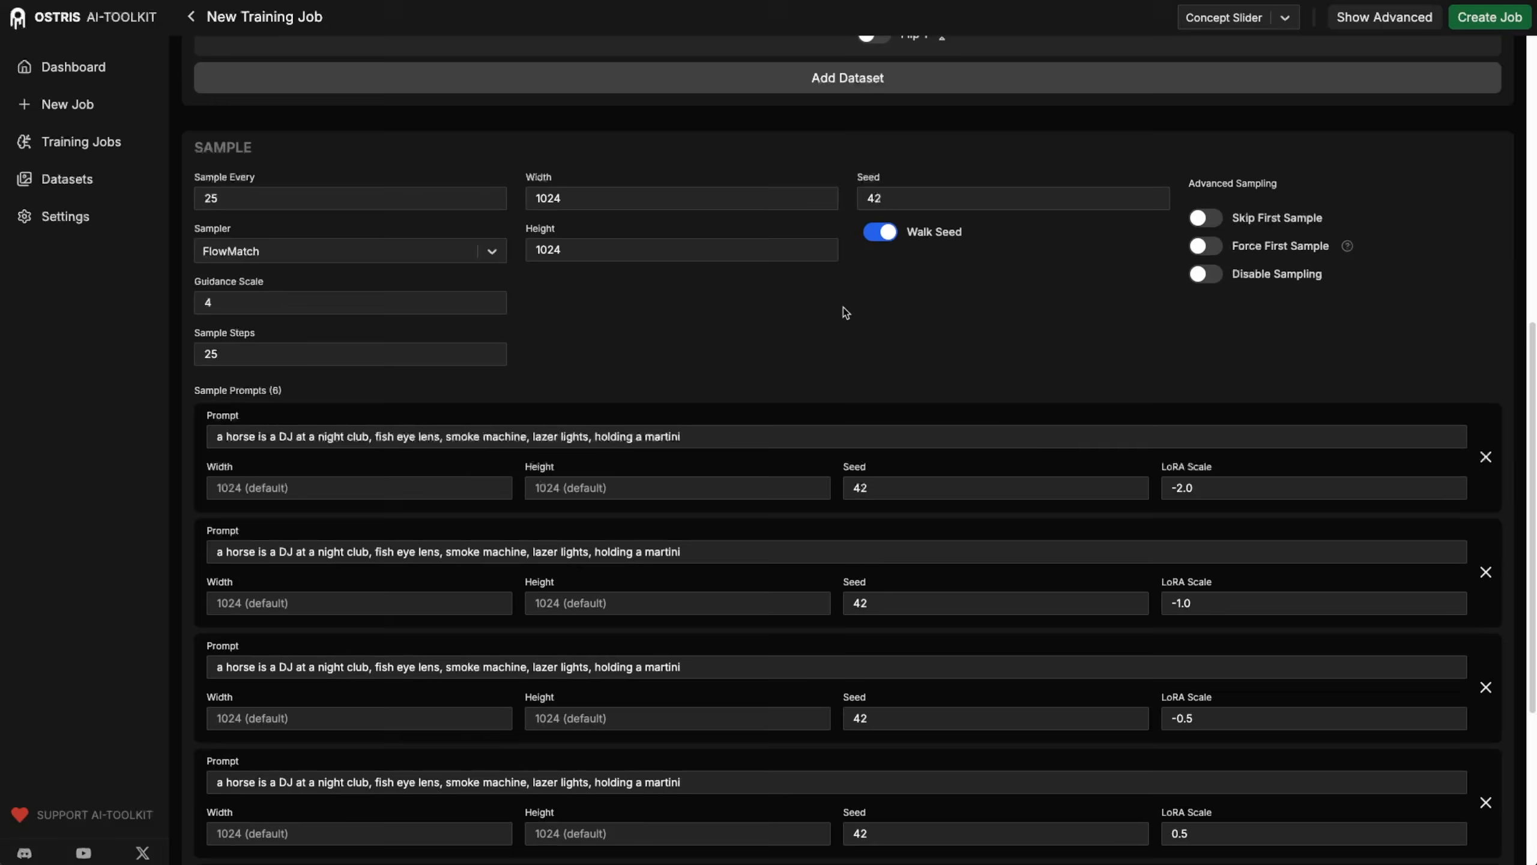
scroll(845, 311, down, 5)
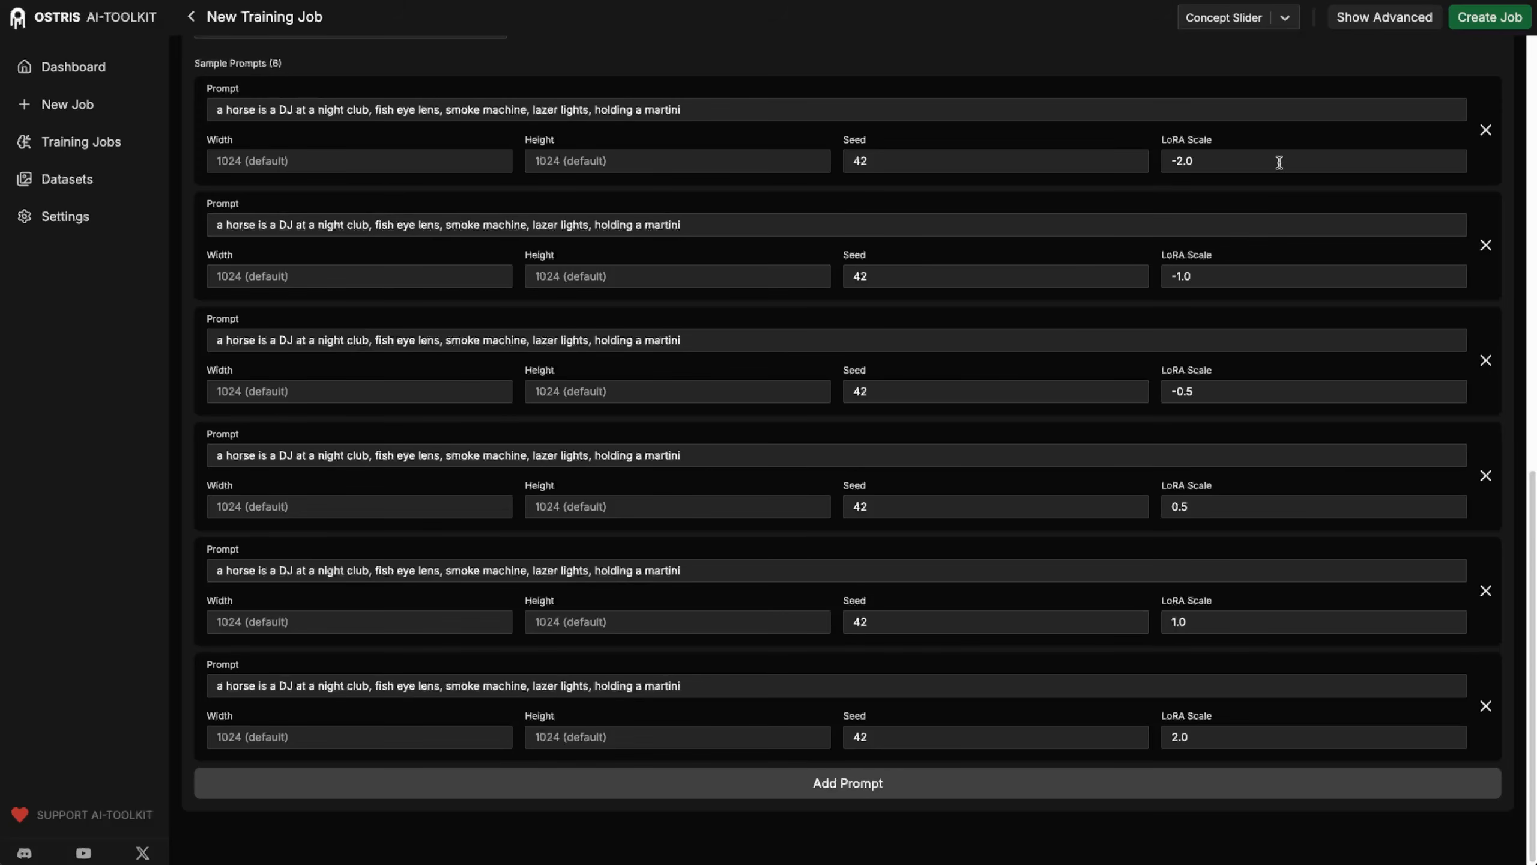
click(1211, 276)
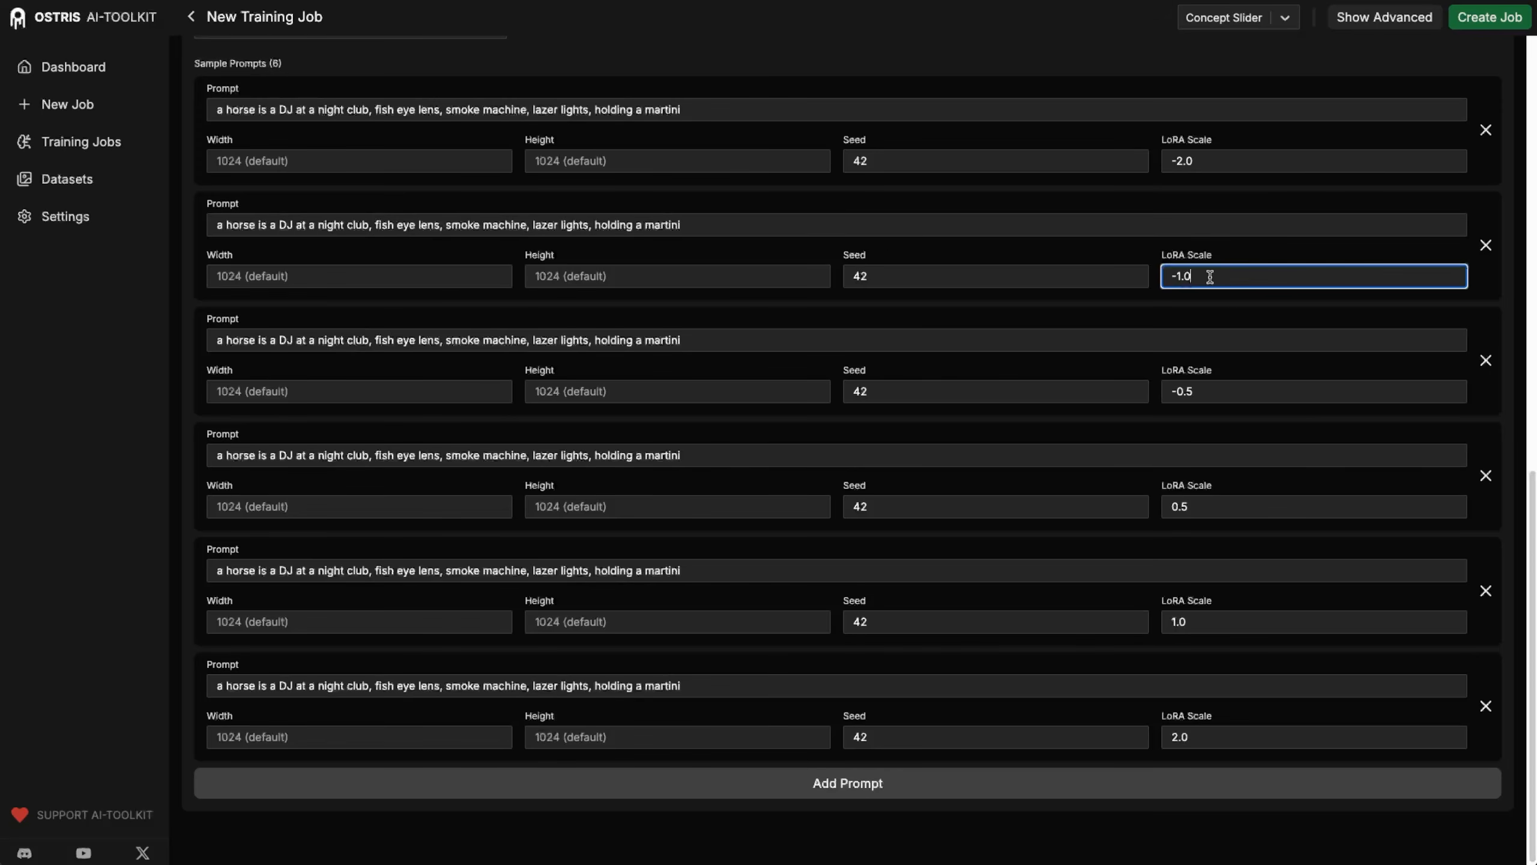
click(1224, 384)
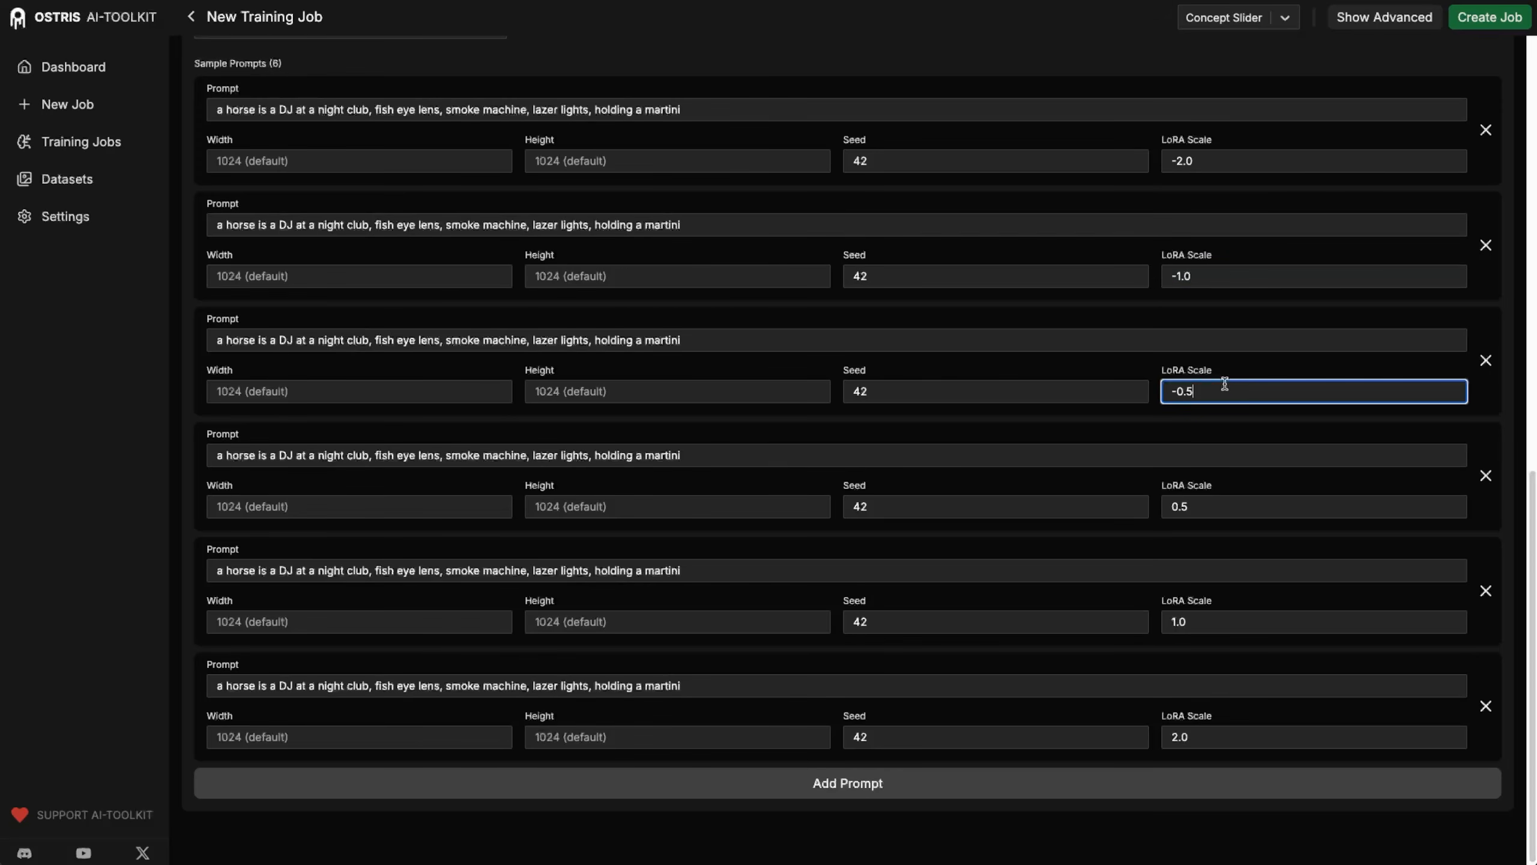
scroll(1218, 474, down, 1)
click(1205, 505)
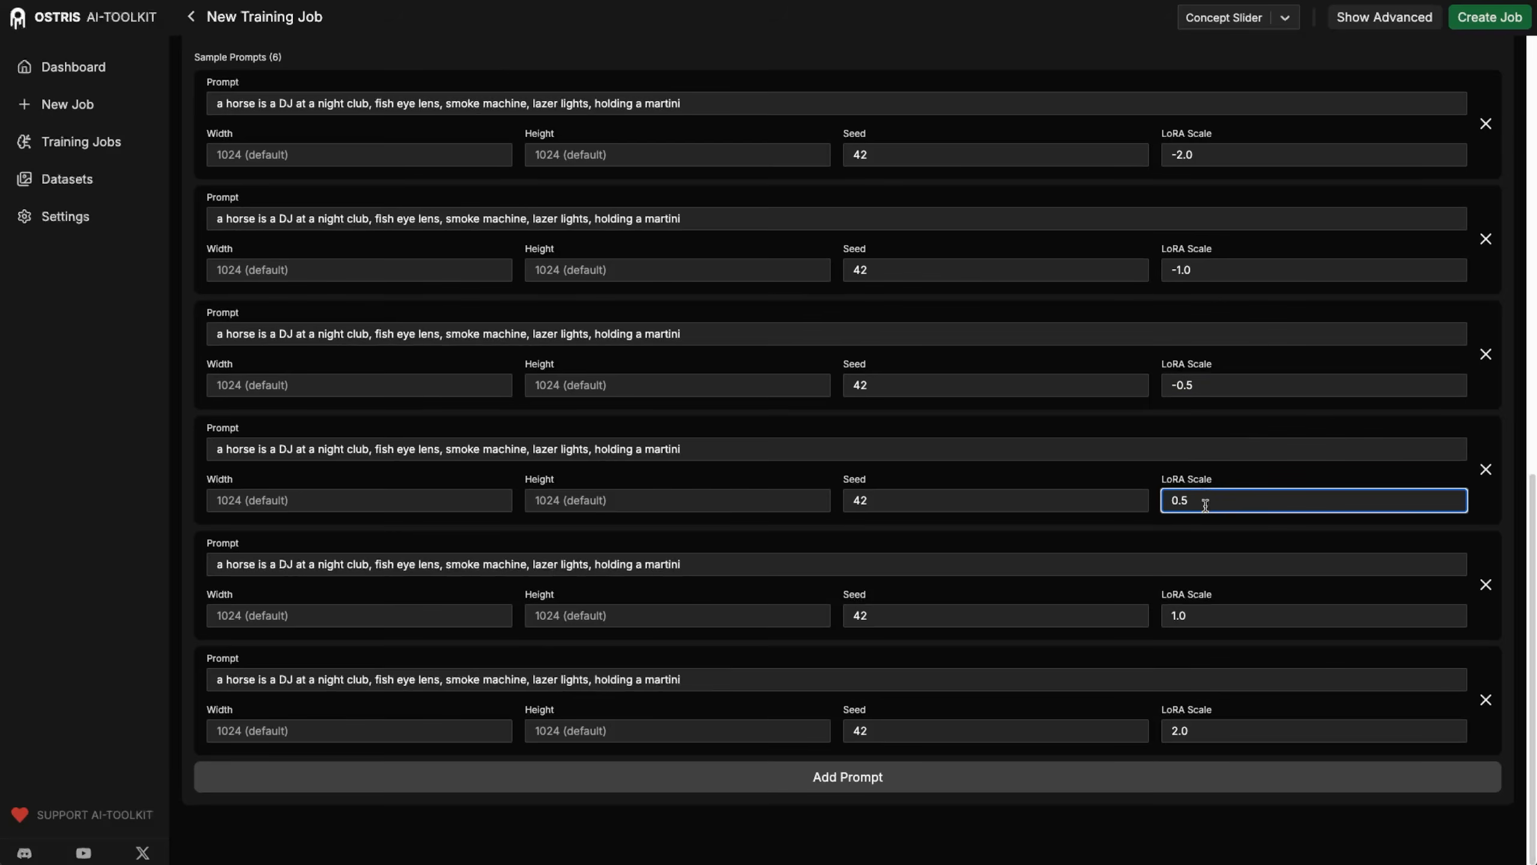
click(1225, 605)
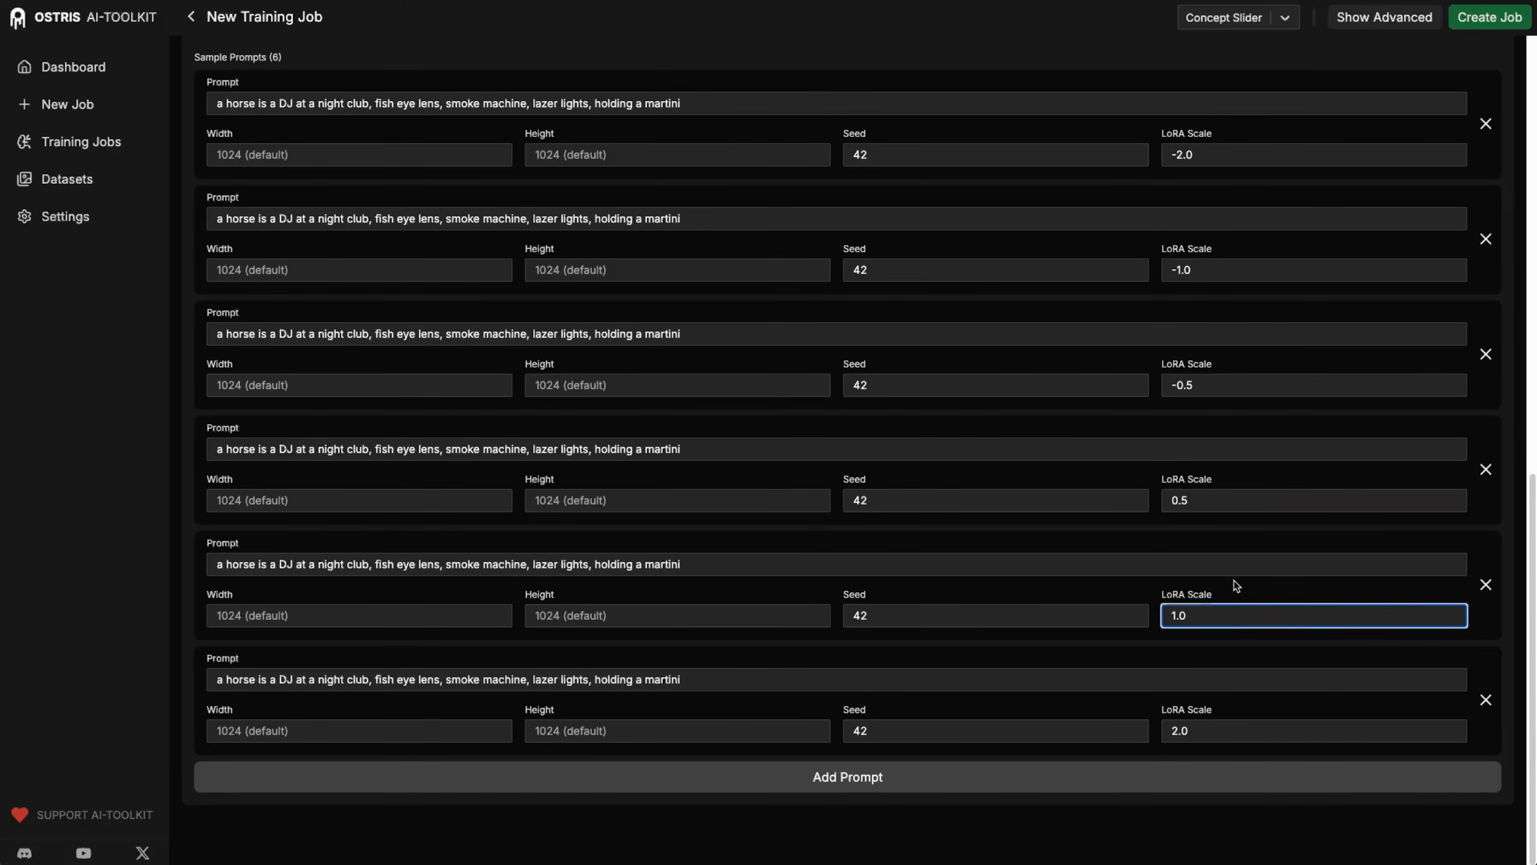
click(1239, 732)
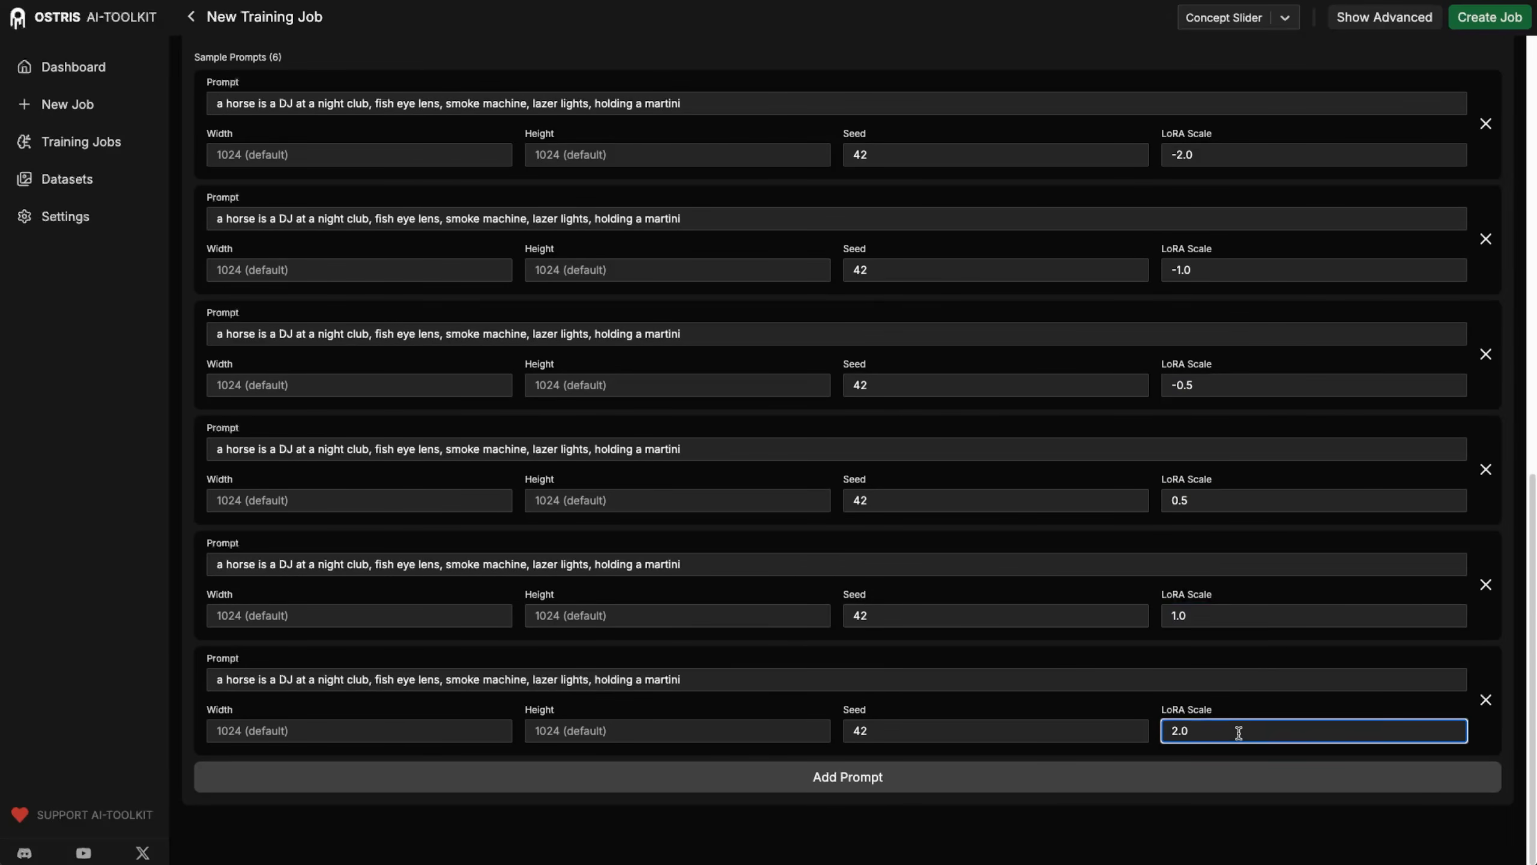
Create the qwen_image_detail_slider job and start its training.
scroll(1247, 704, up, 15)
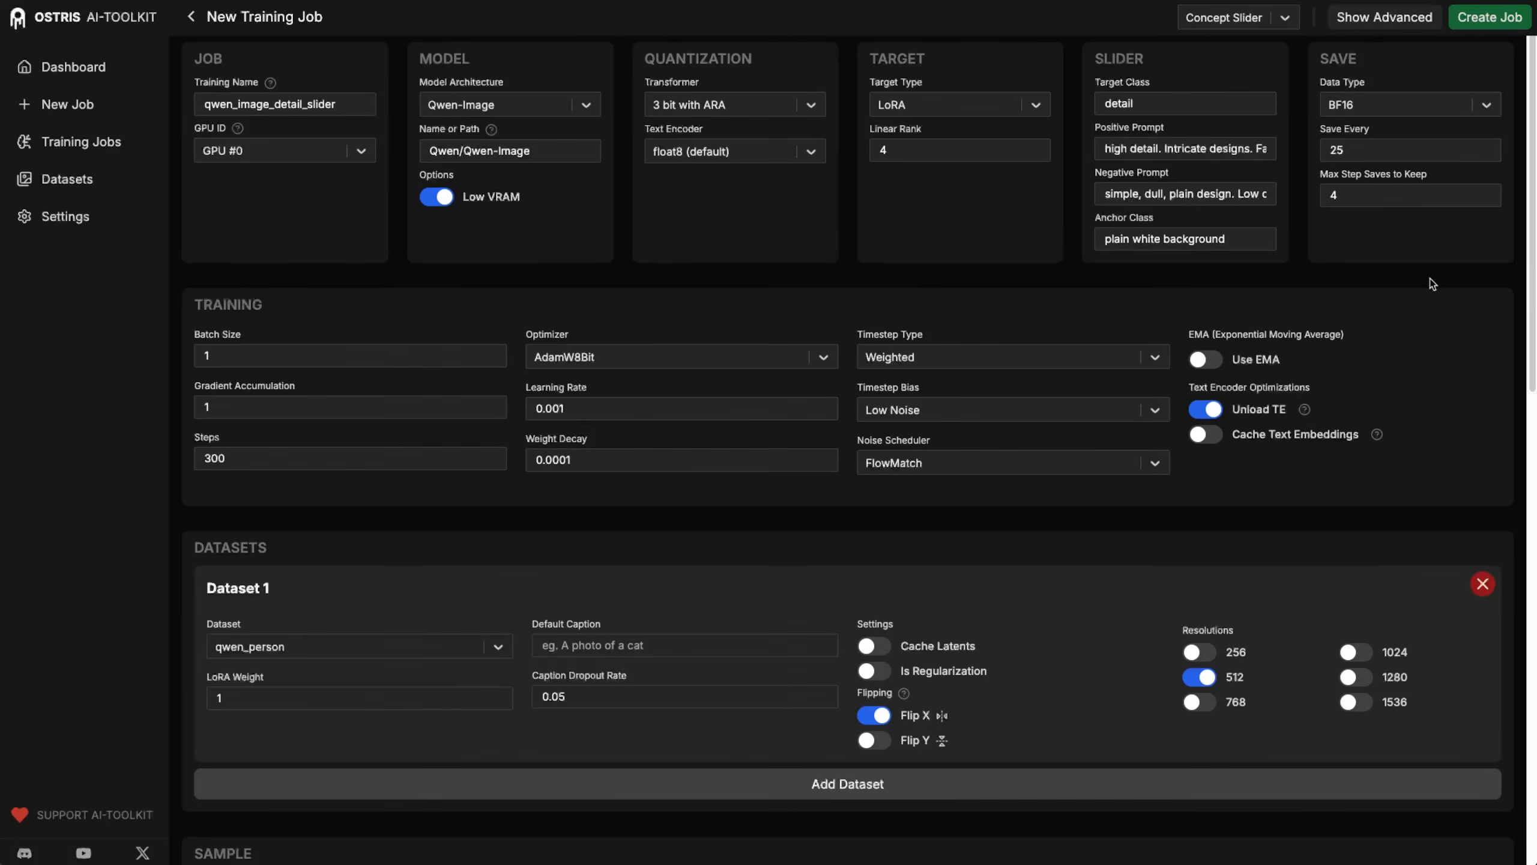
click(1490, 21)
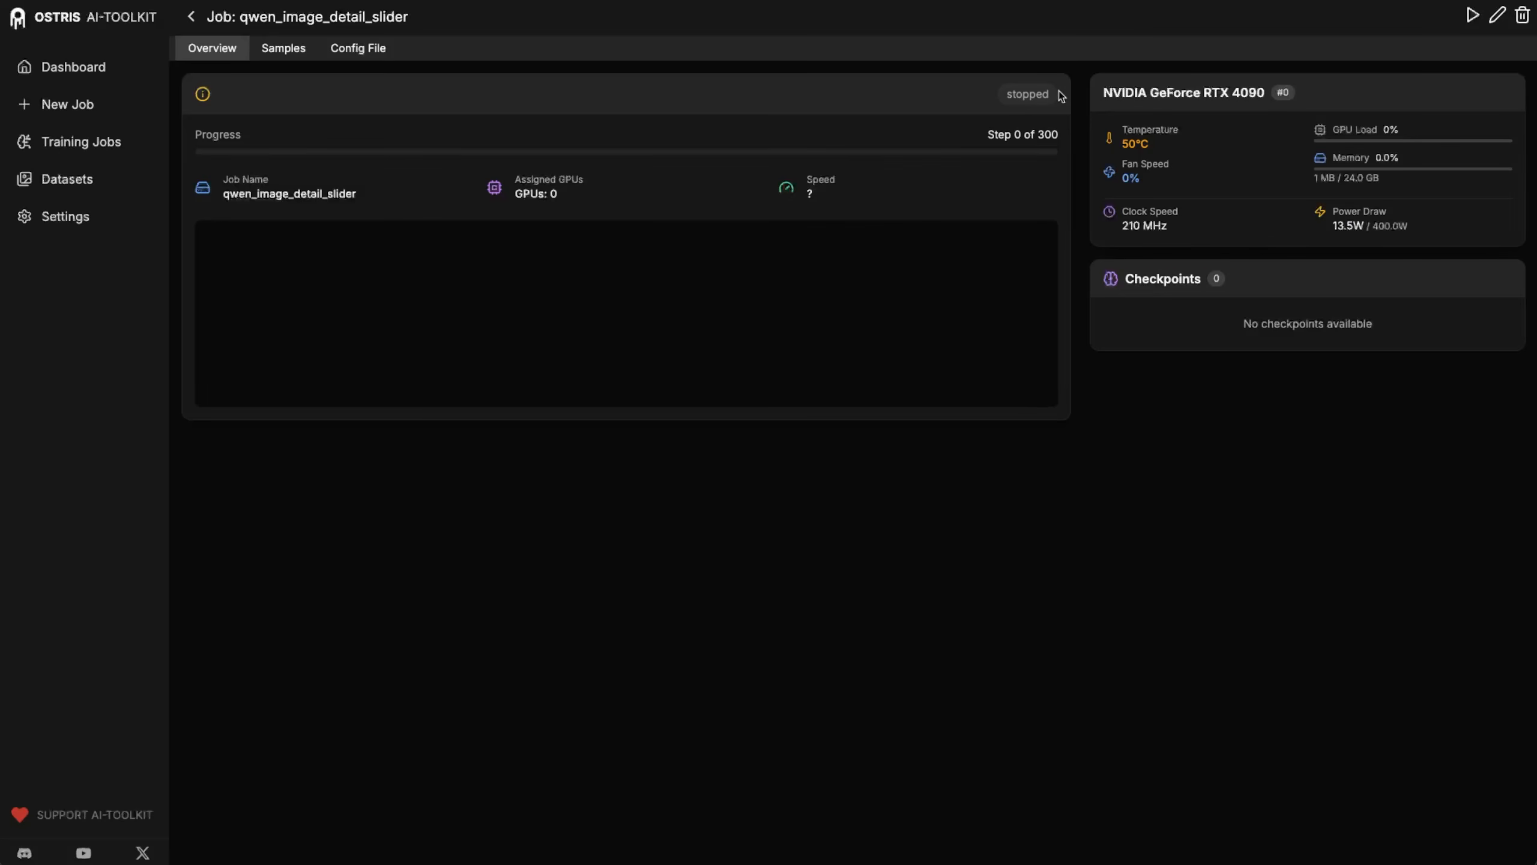
click(1469, 21)
Inspect the first baseline sample enlarged, and check the job's training progress and iteration speed in the log.
click(284, 48)
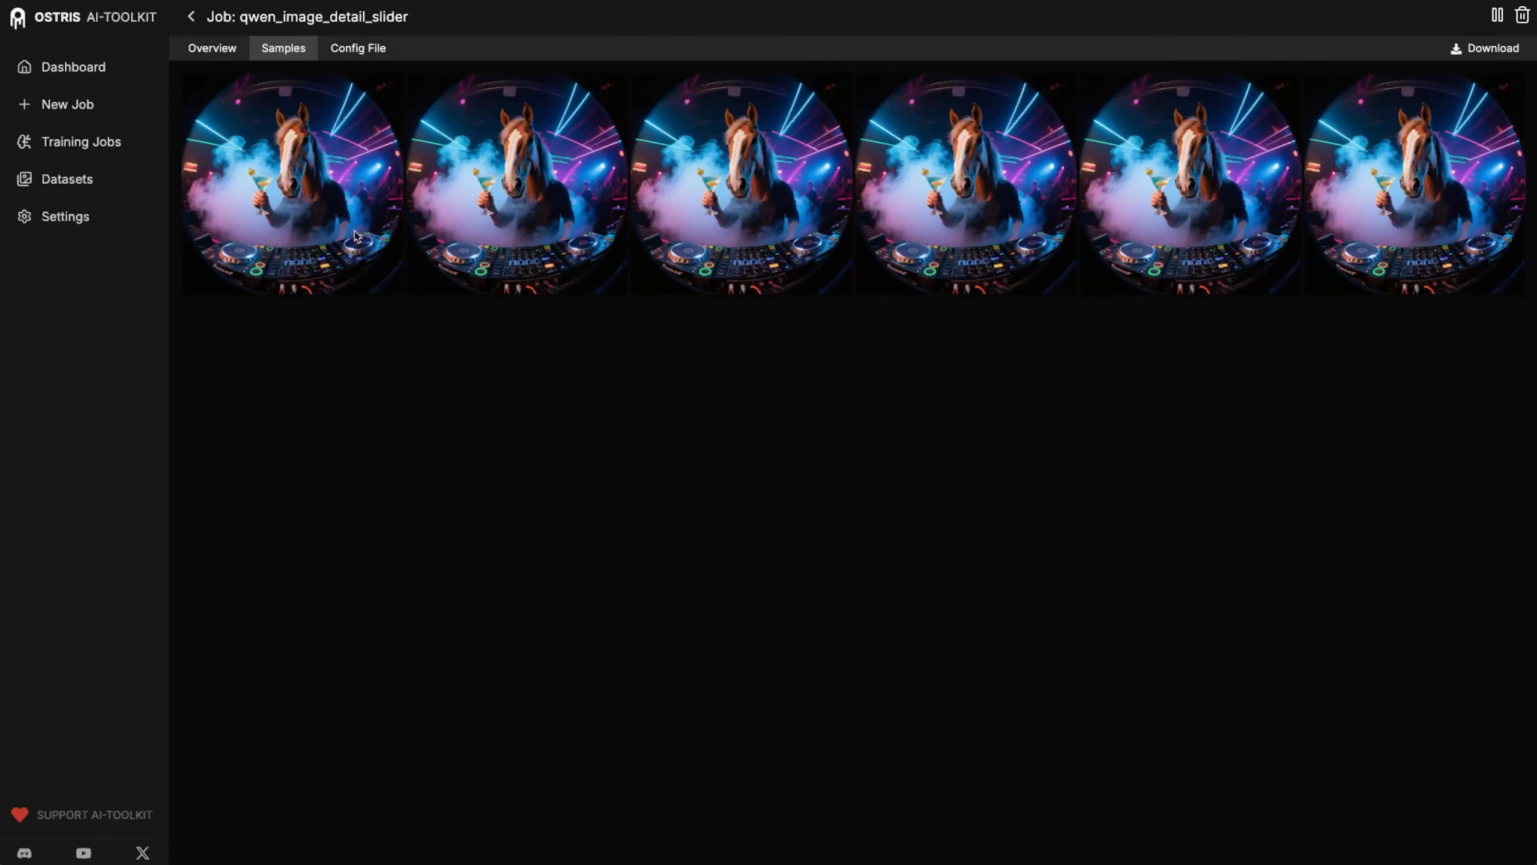
click(336, 204)
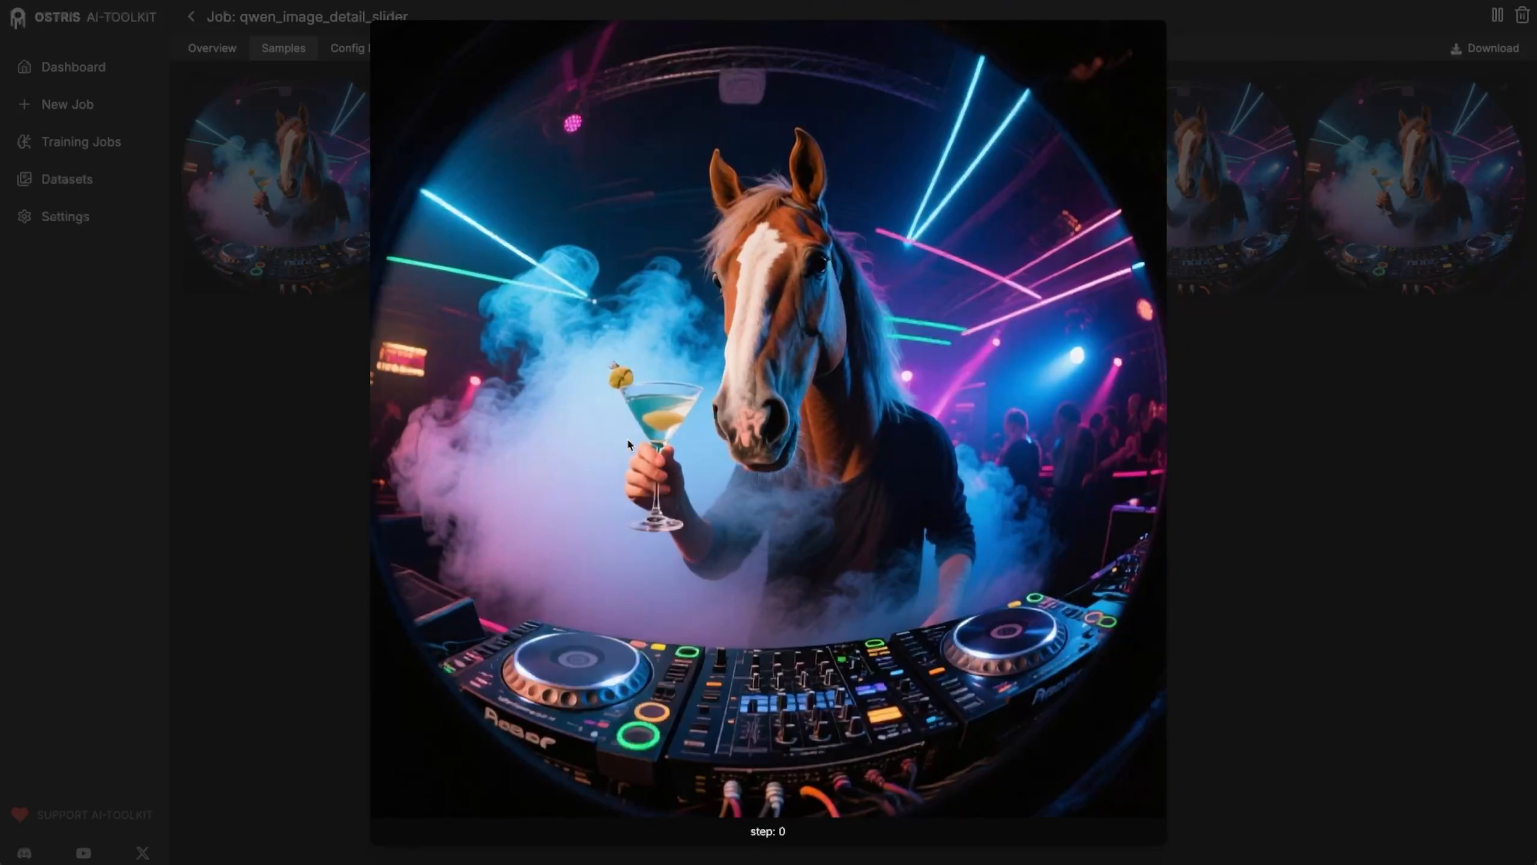
click(1328, 394)
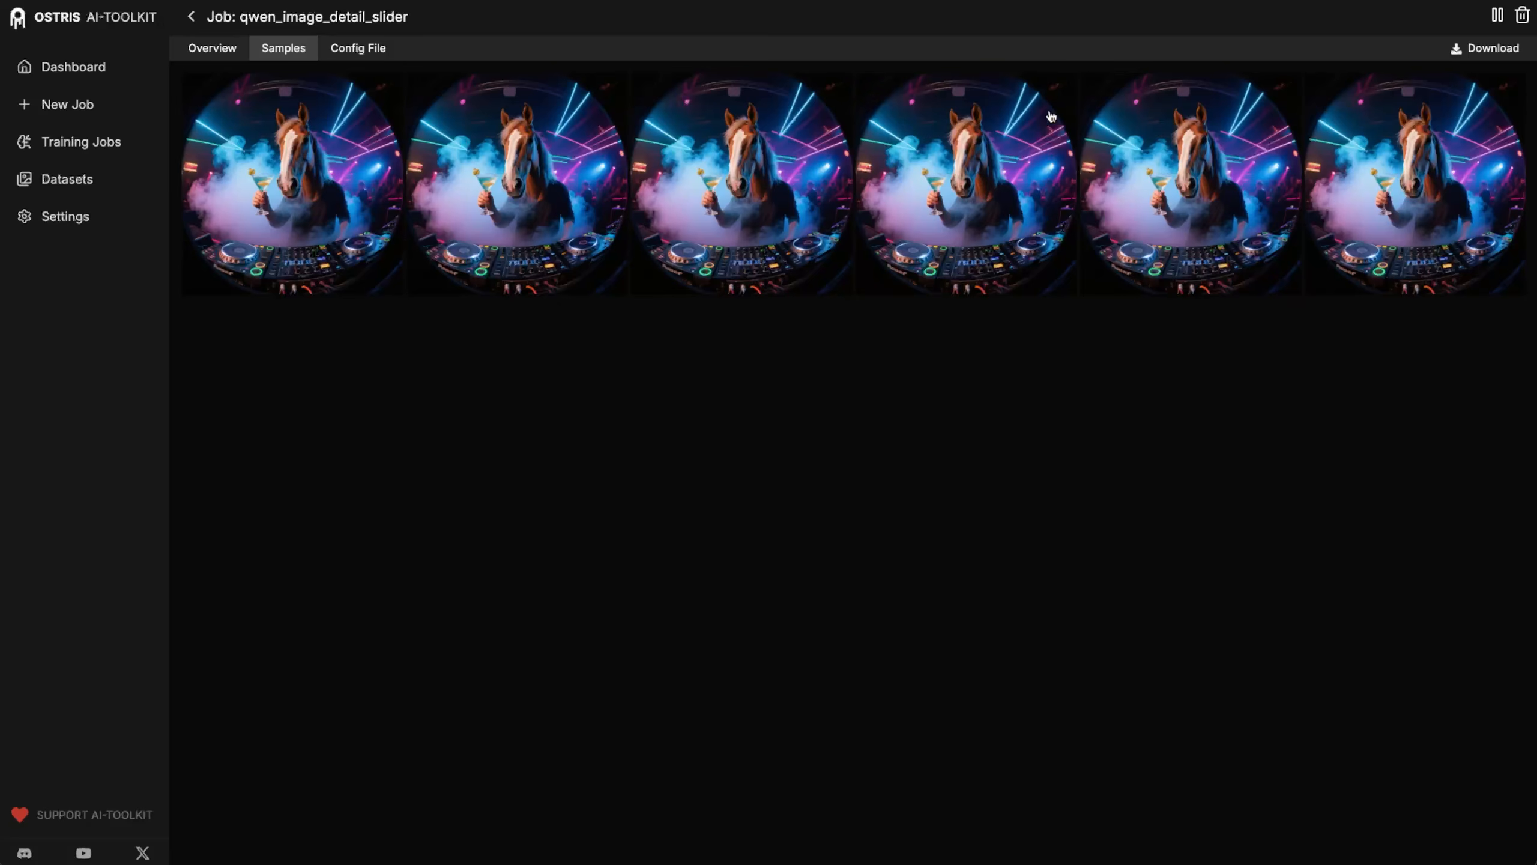
click(212, 48)
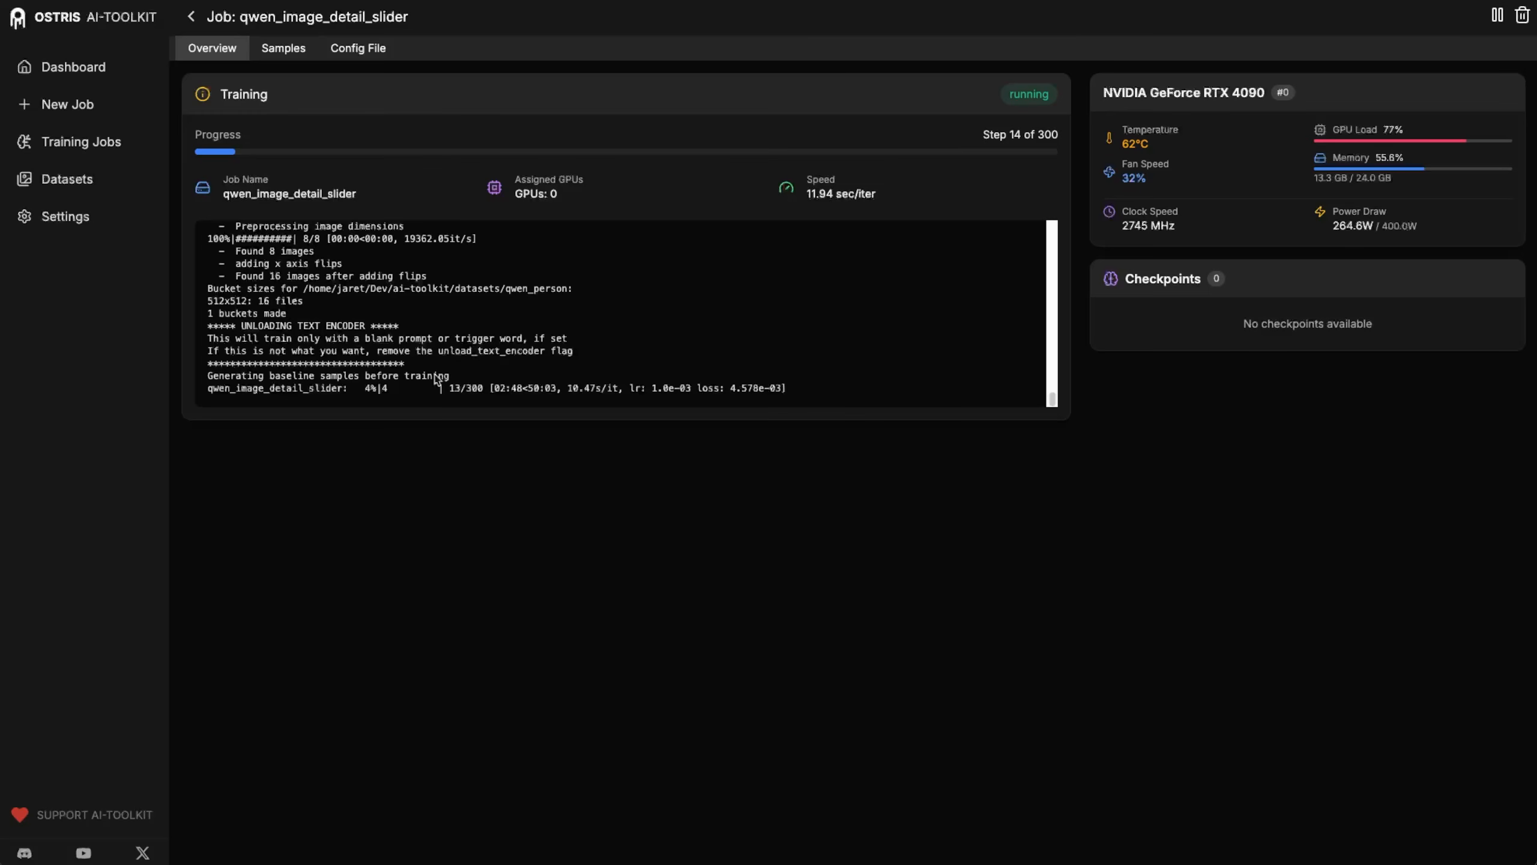
double_click(580, 388)
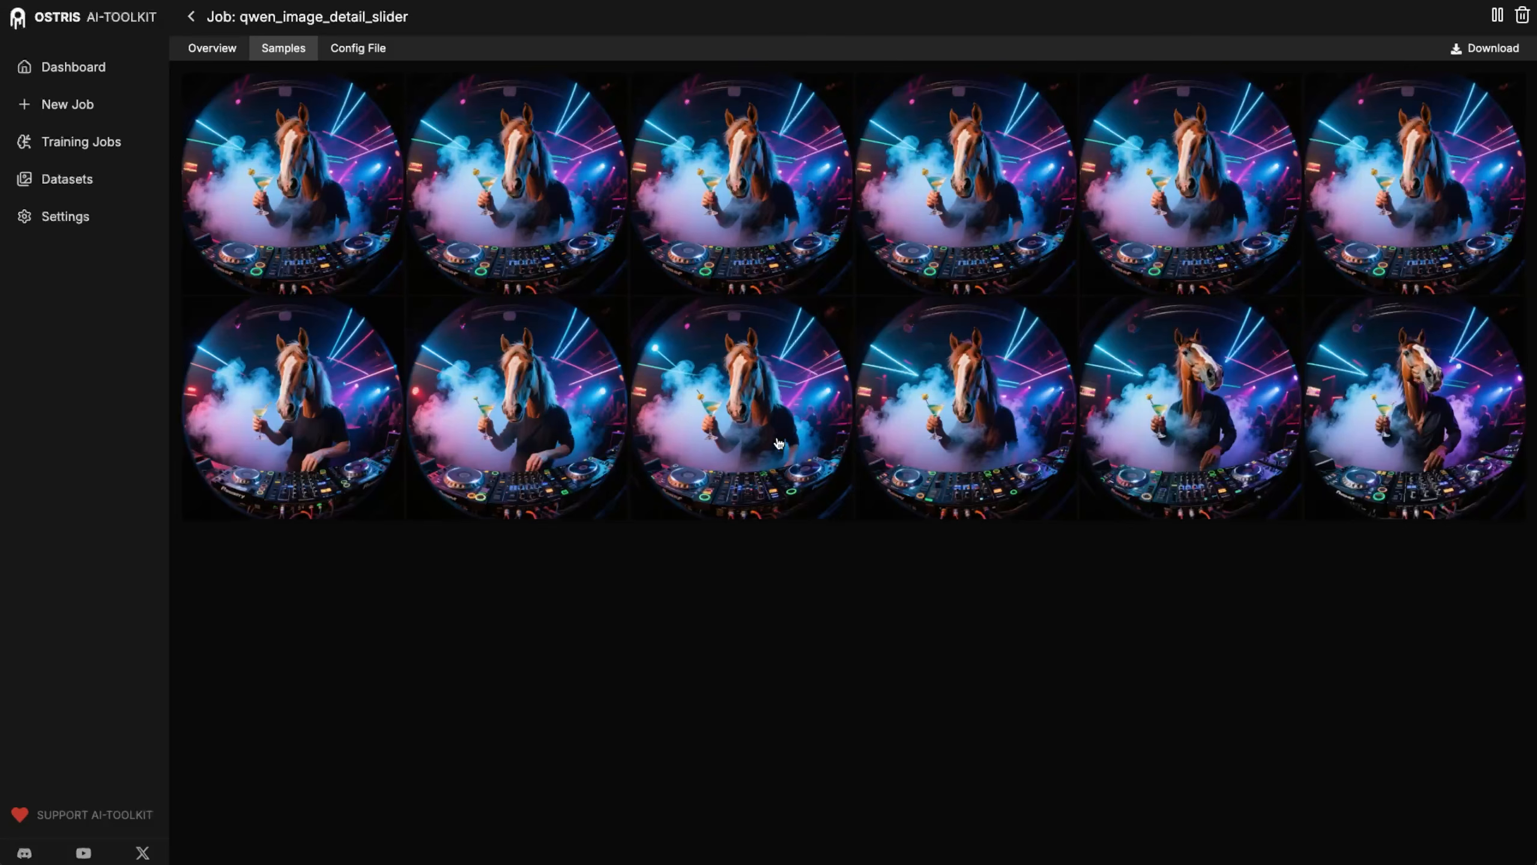
Enlarge the third sample of the step 25 row and compare it with the following samples at higher LoRA scales.
click(760, 446)
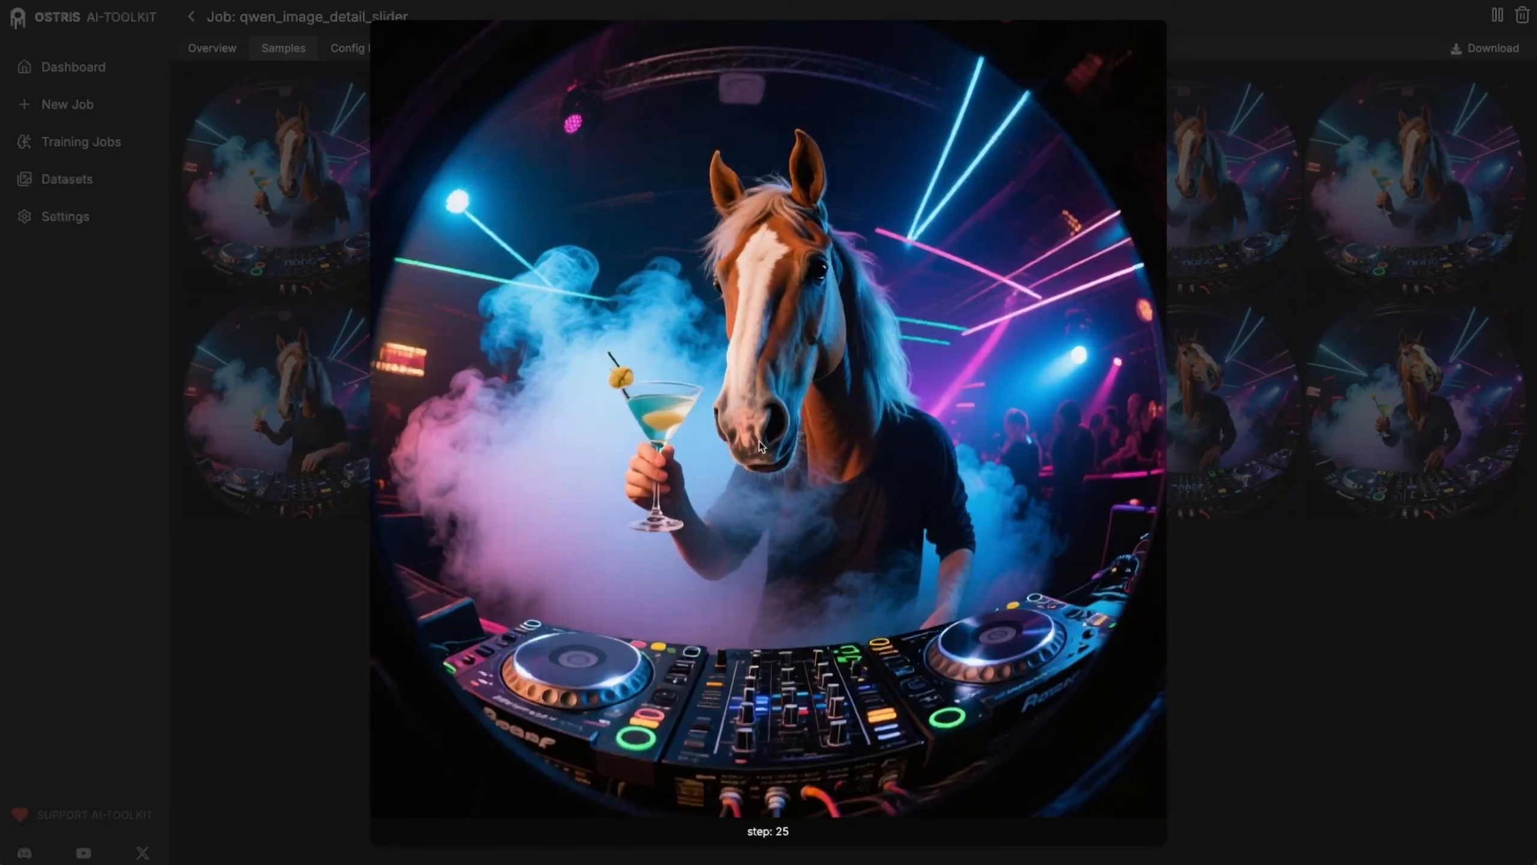
key(Right)
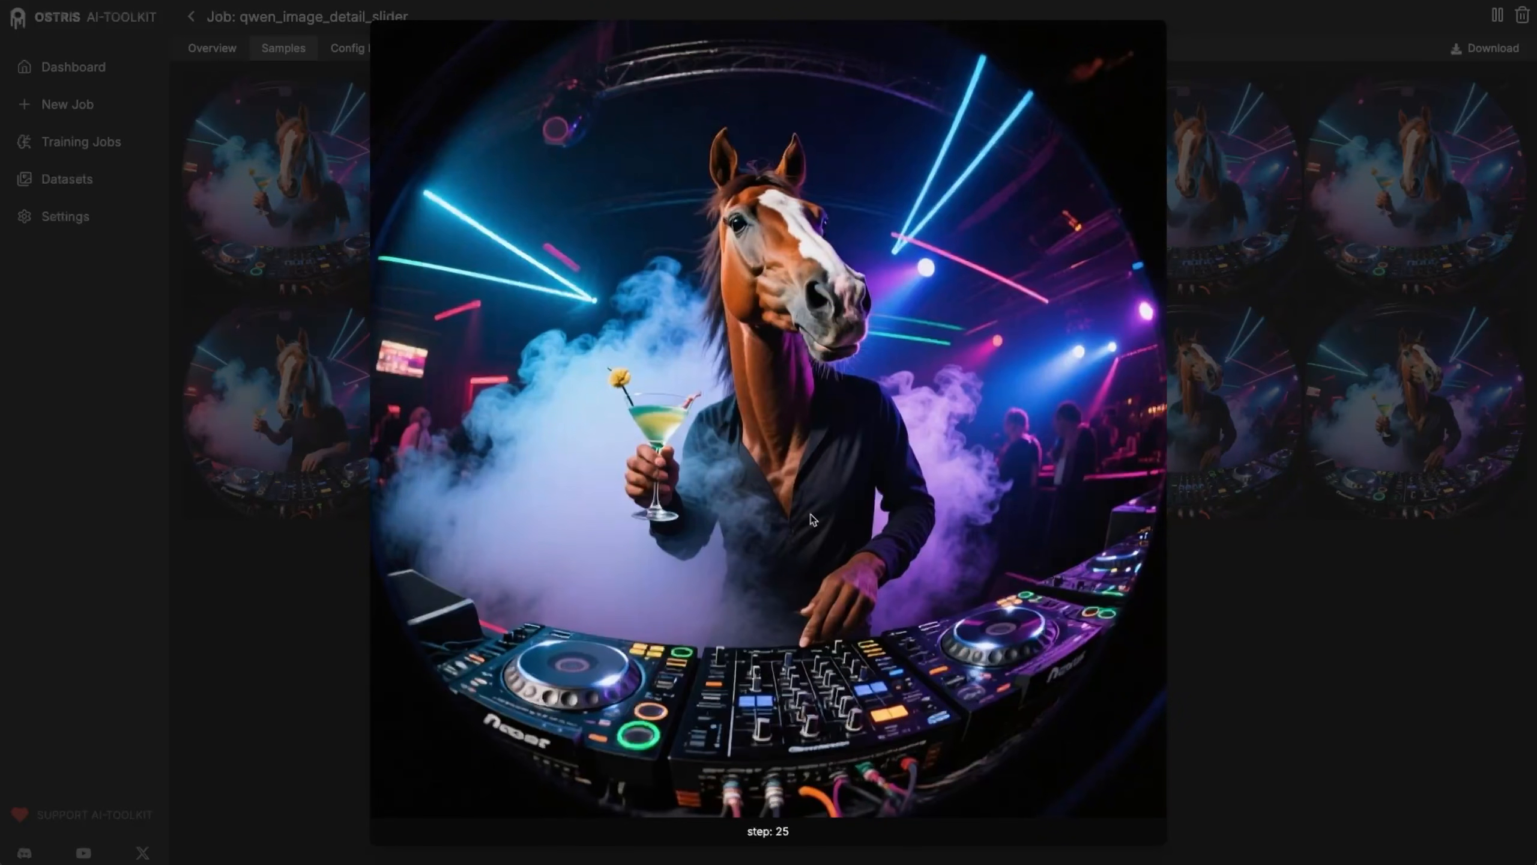
click(1283, 600)
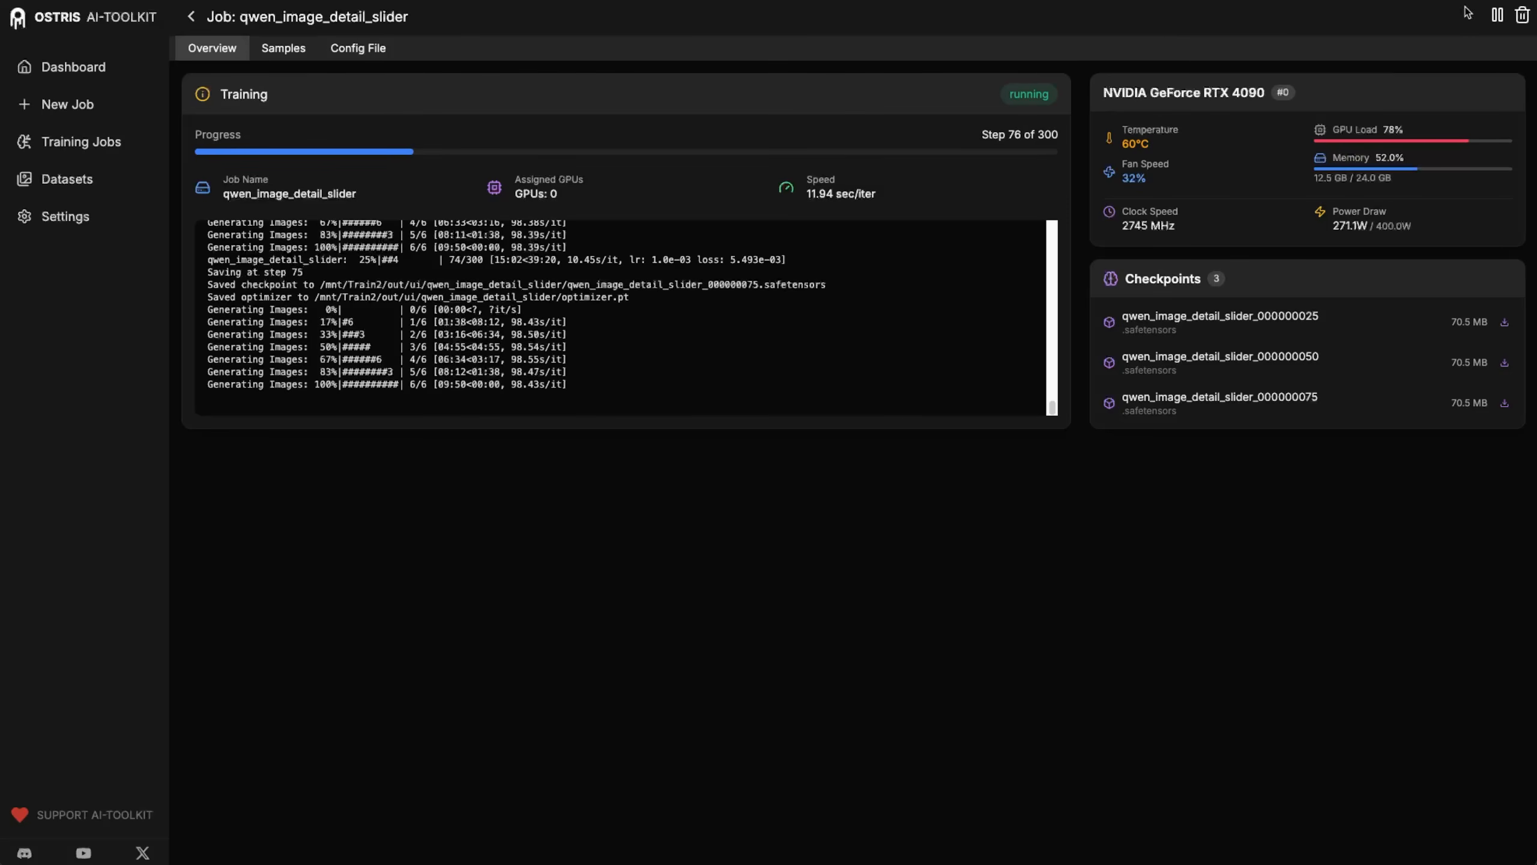
Stop the running qwen_image_detail_slider job and view the rows of sample images generated so far.
click(1495, 14)
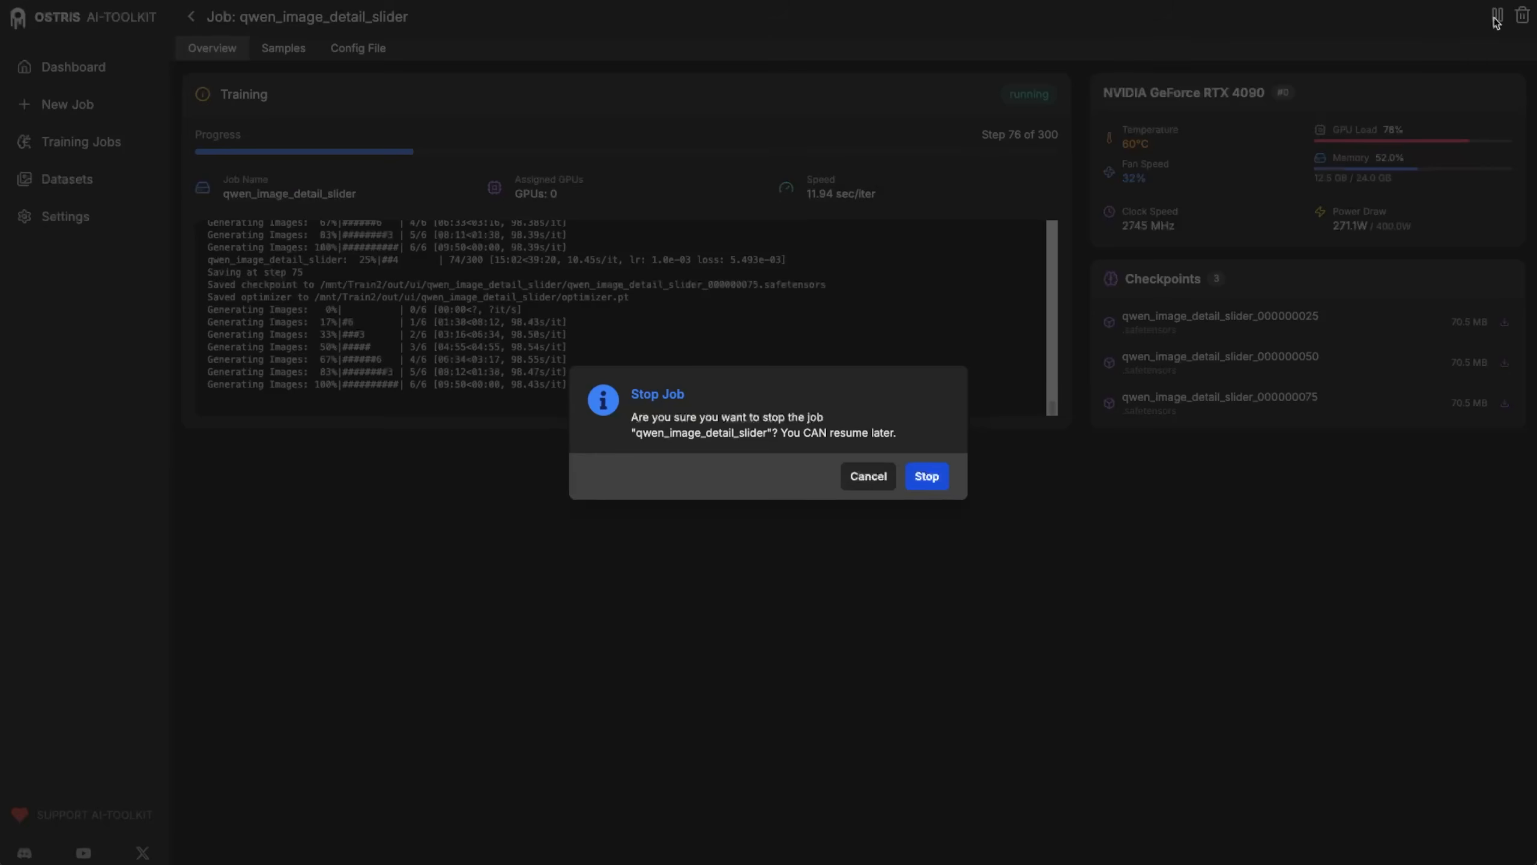
click(926, 476)
click(284, 48)
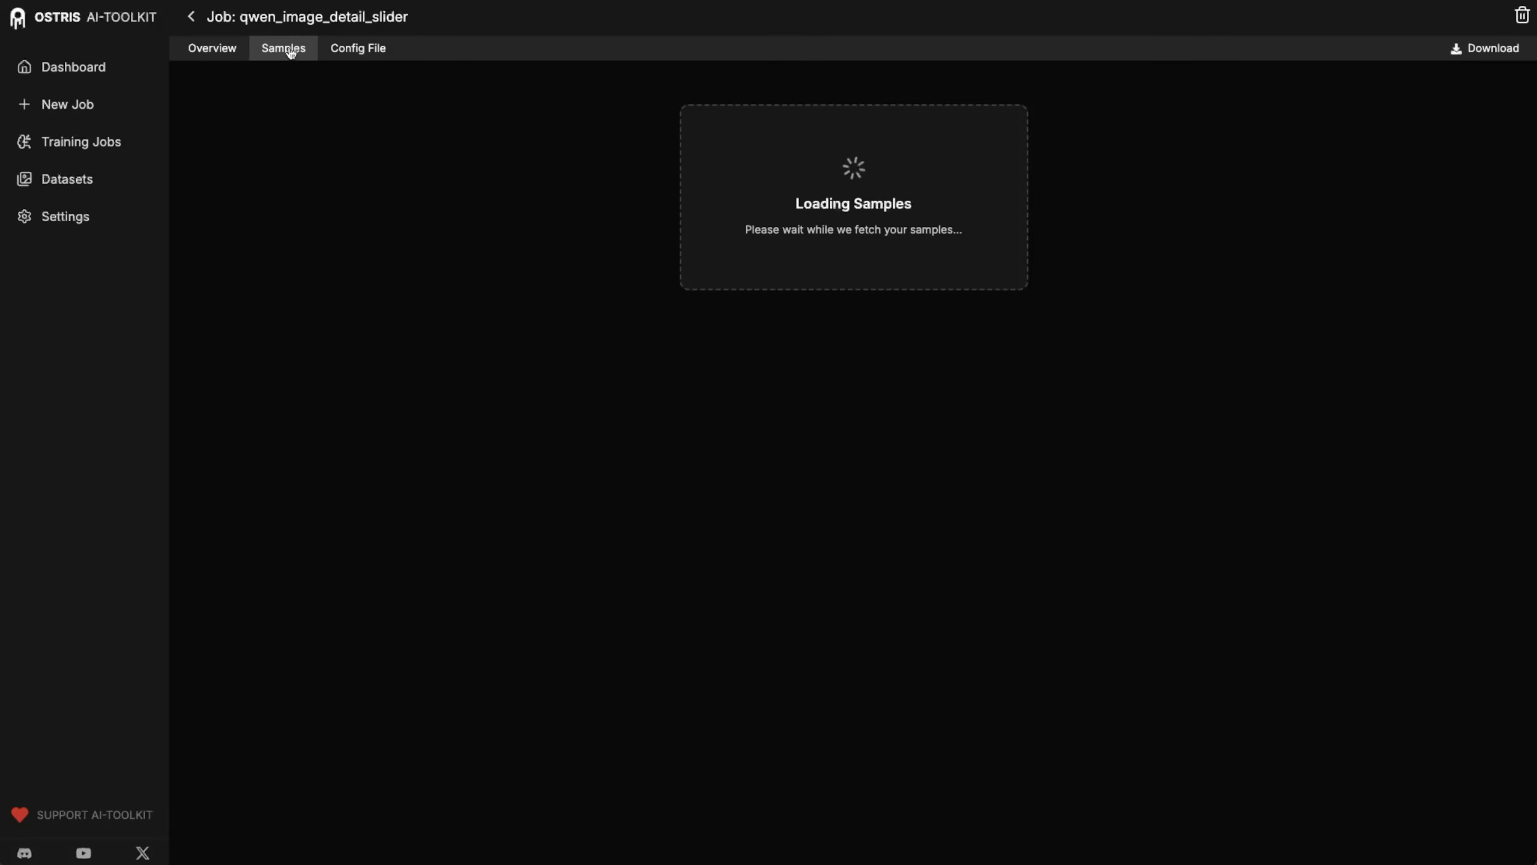
scroll(858, 476, down, 2)
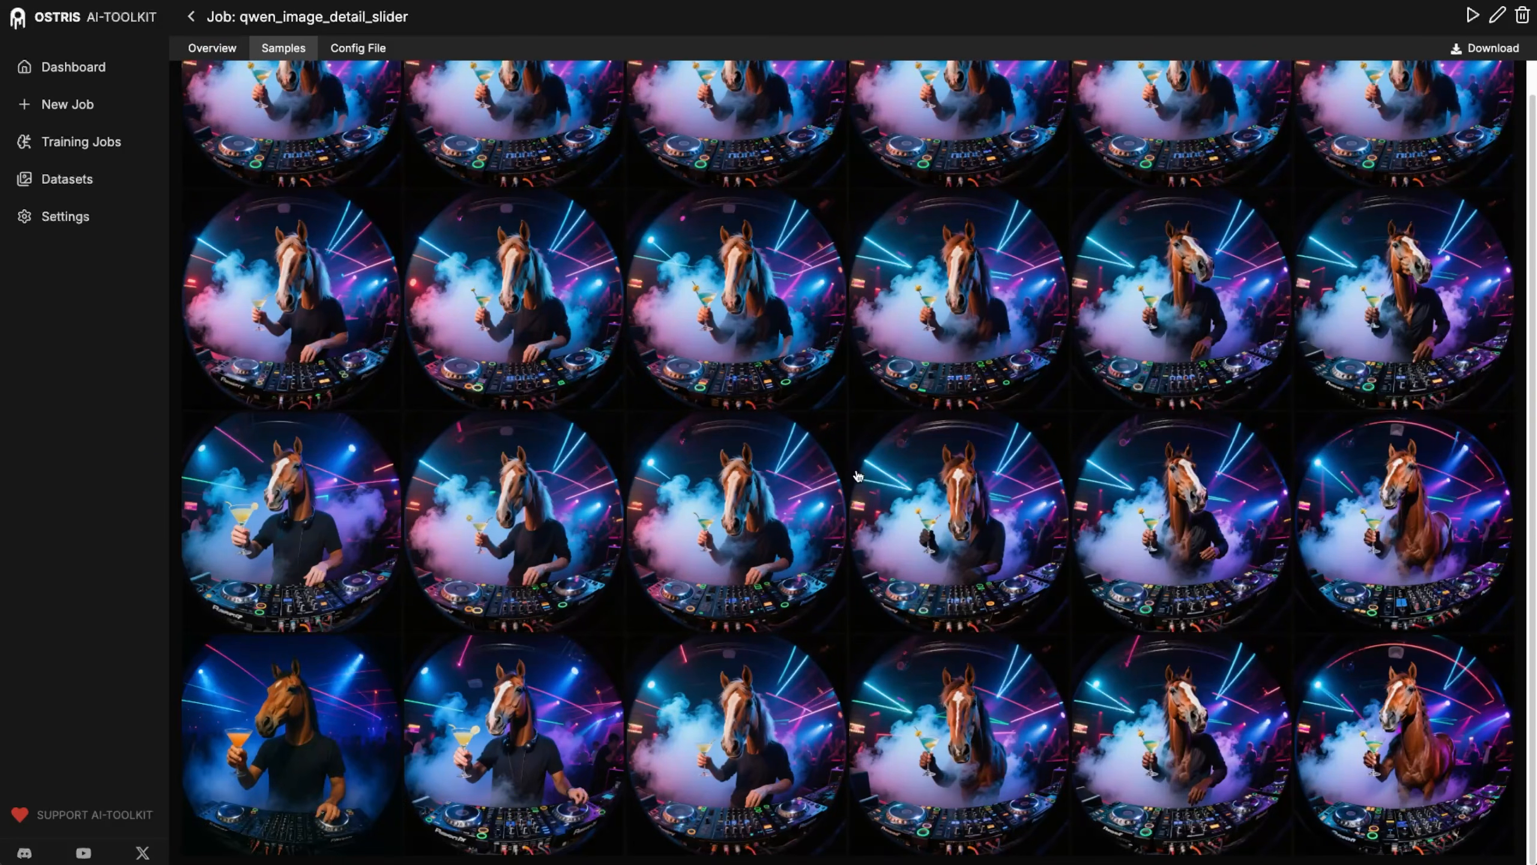
Enlarge the first sample of the step 75 row and compare it with the other samples across the LoRA scales.
click(270, 776)
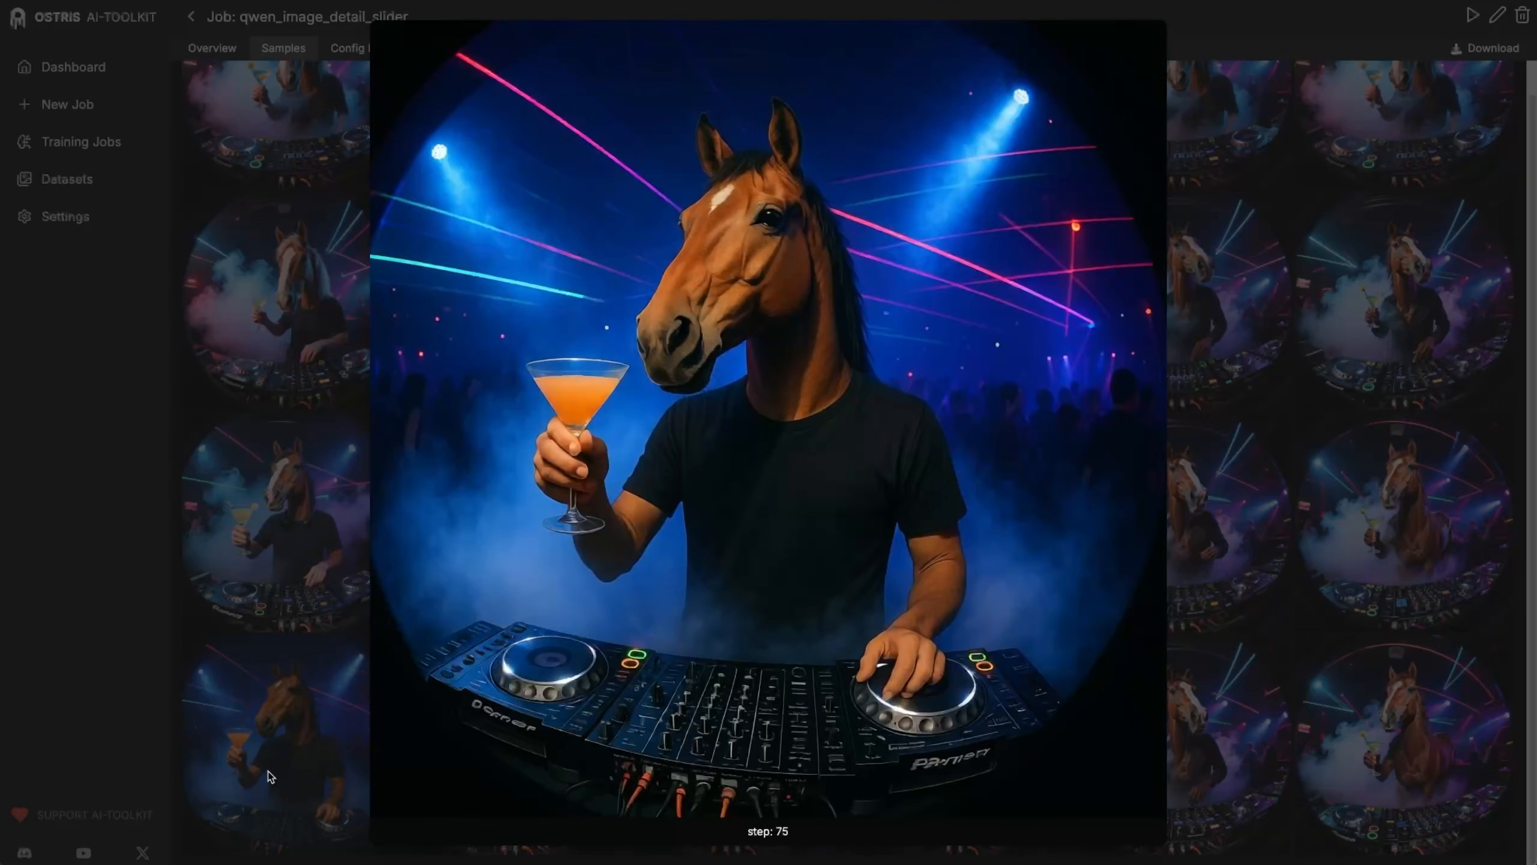
key(Right)
key(Right)
key(Right)
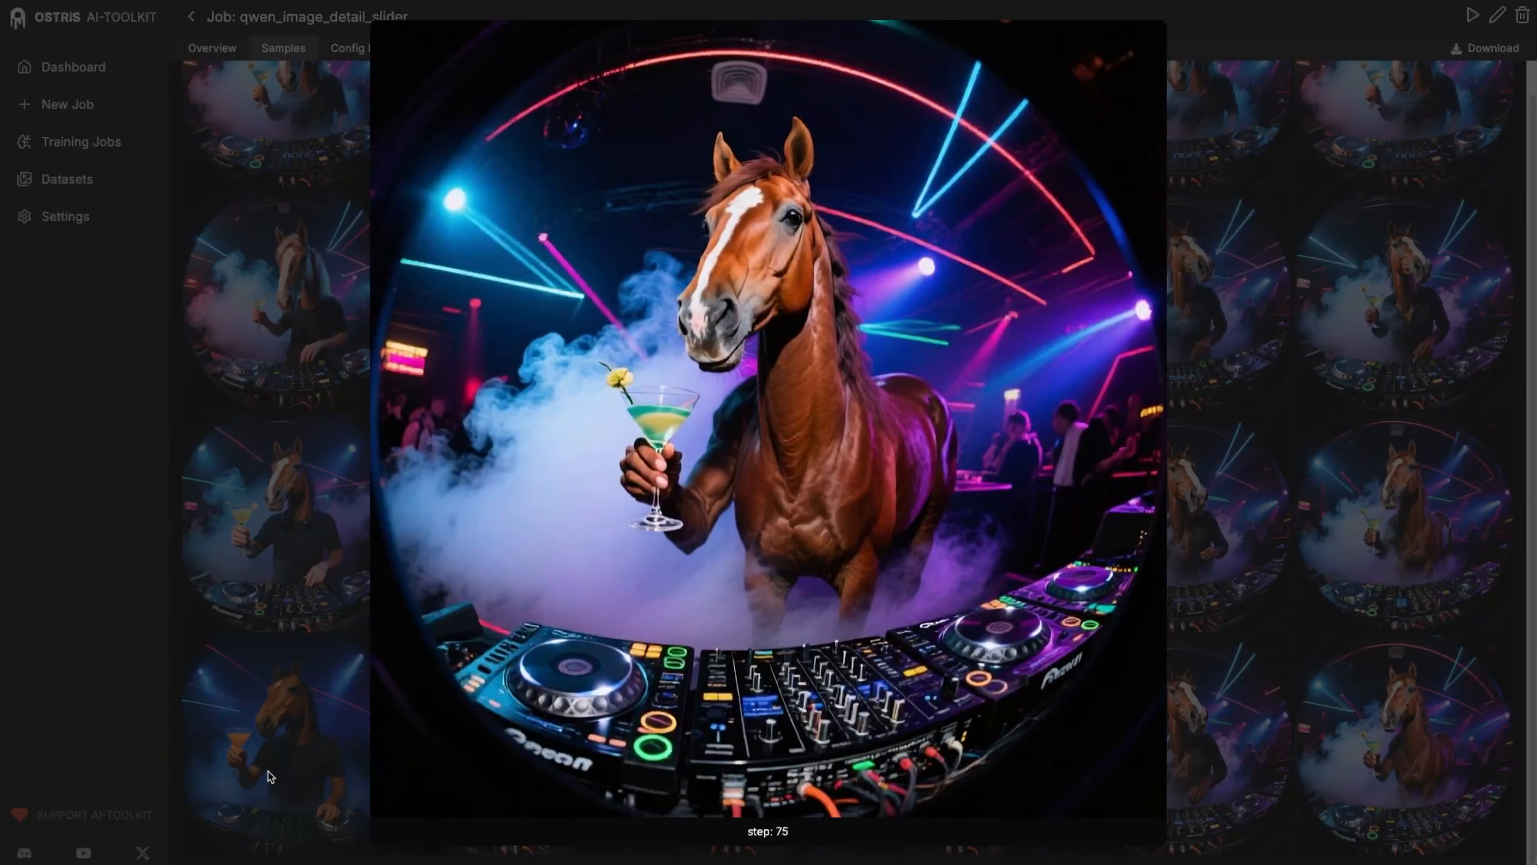
key(Right)
key(Right)
key(Right)
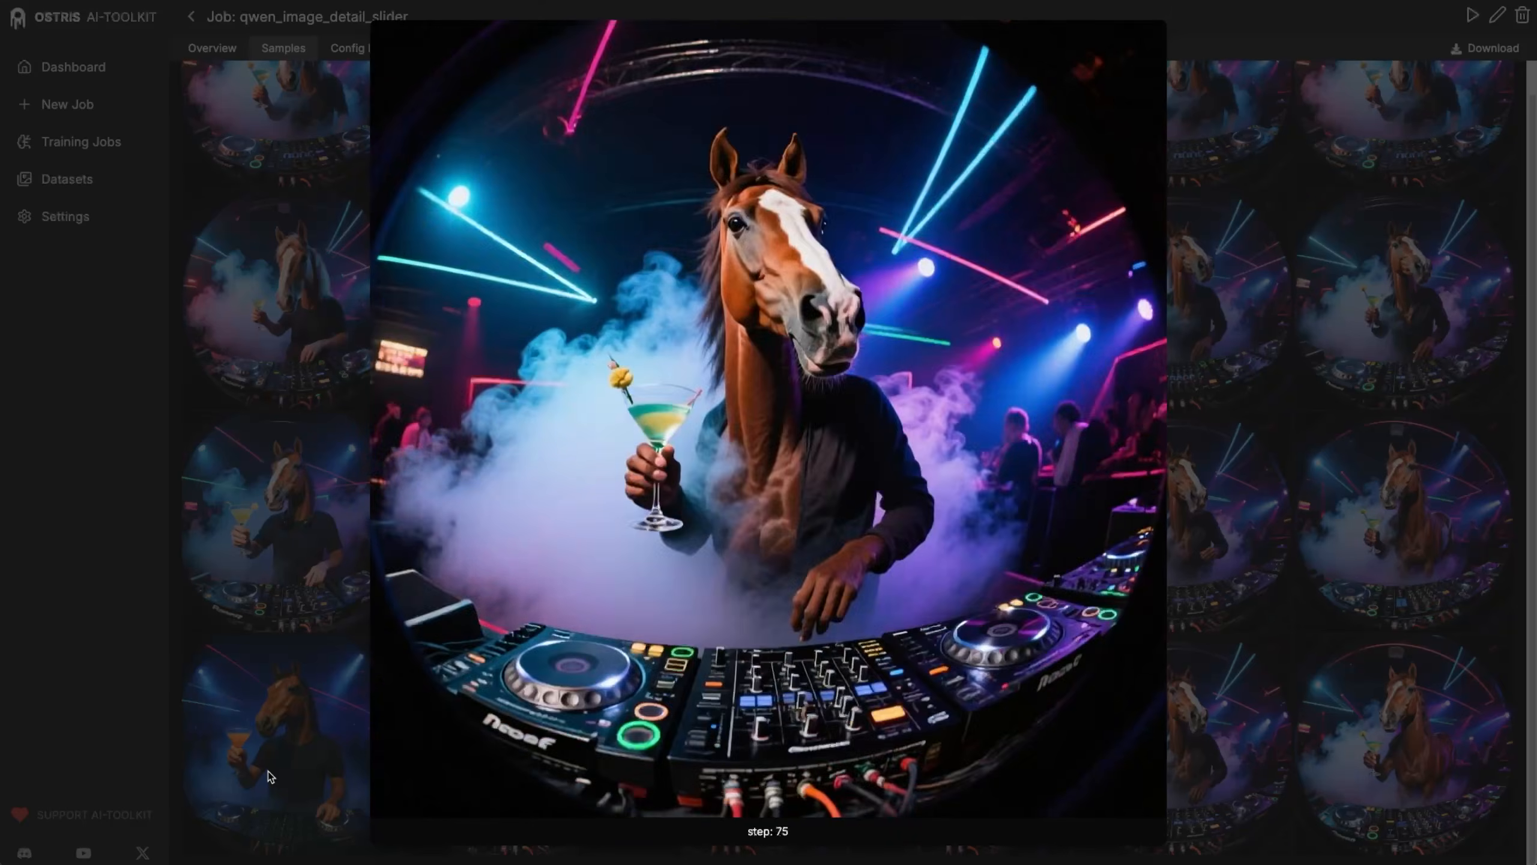
key(Right)
key(Right)
key(Right)
key(Right)
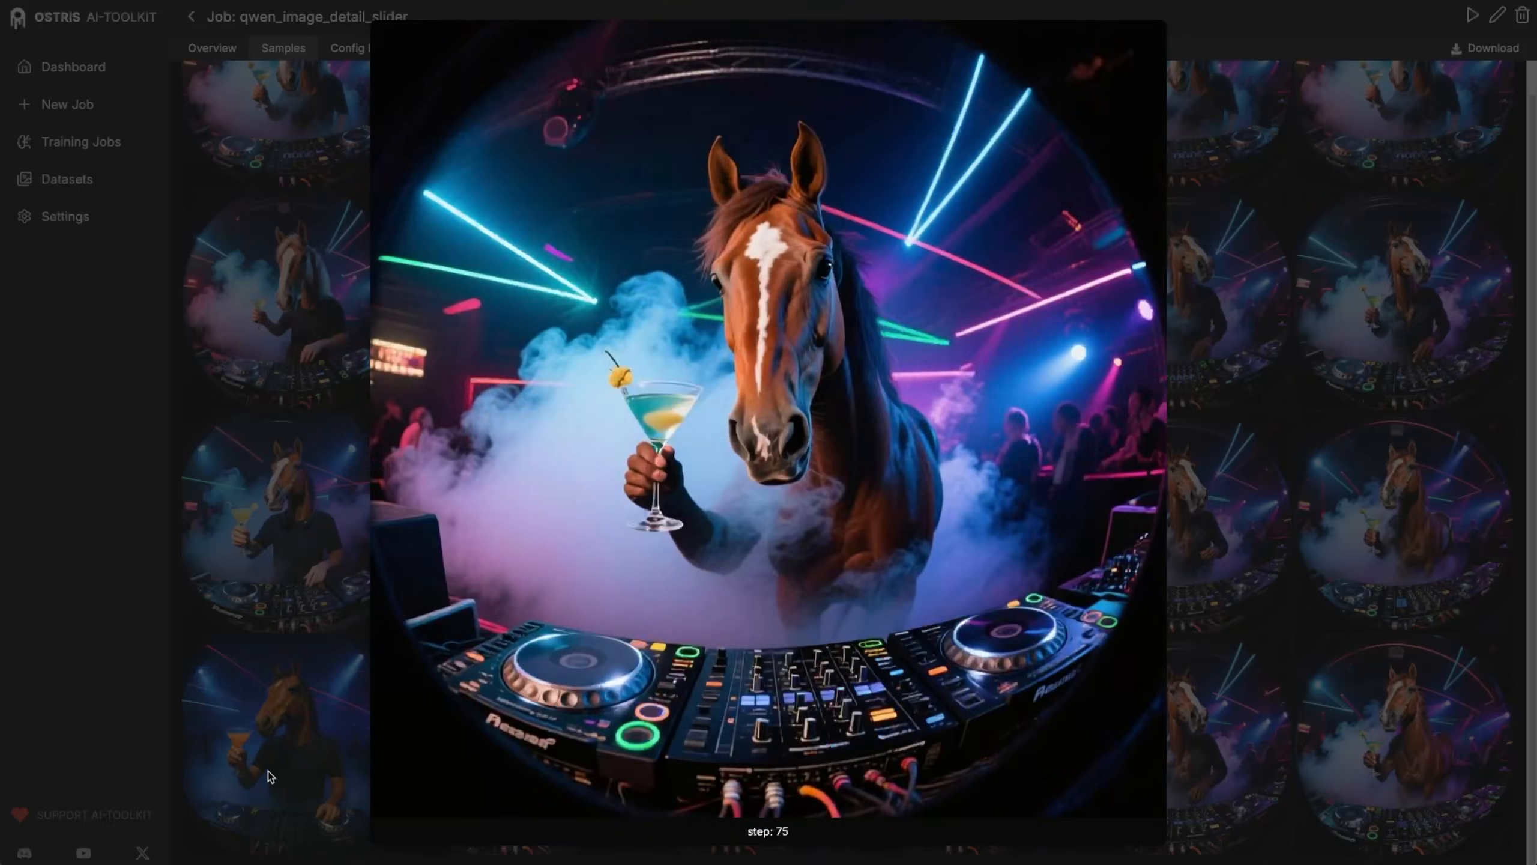
key(Right)
key(Right)
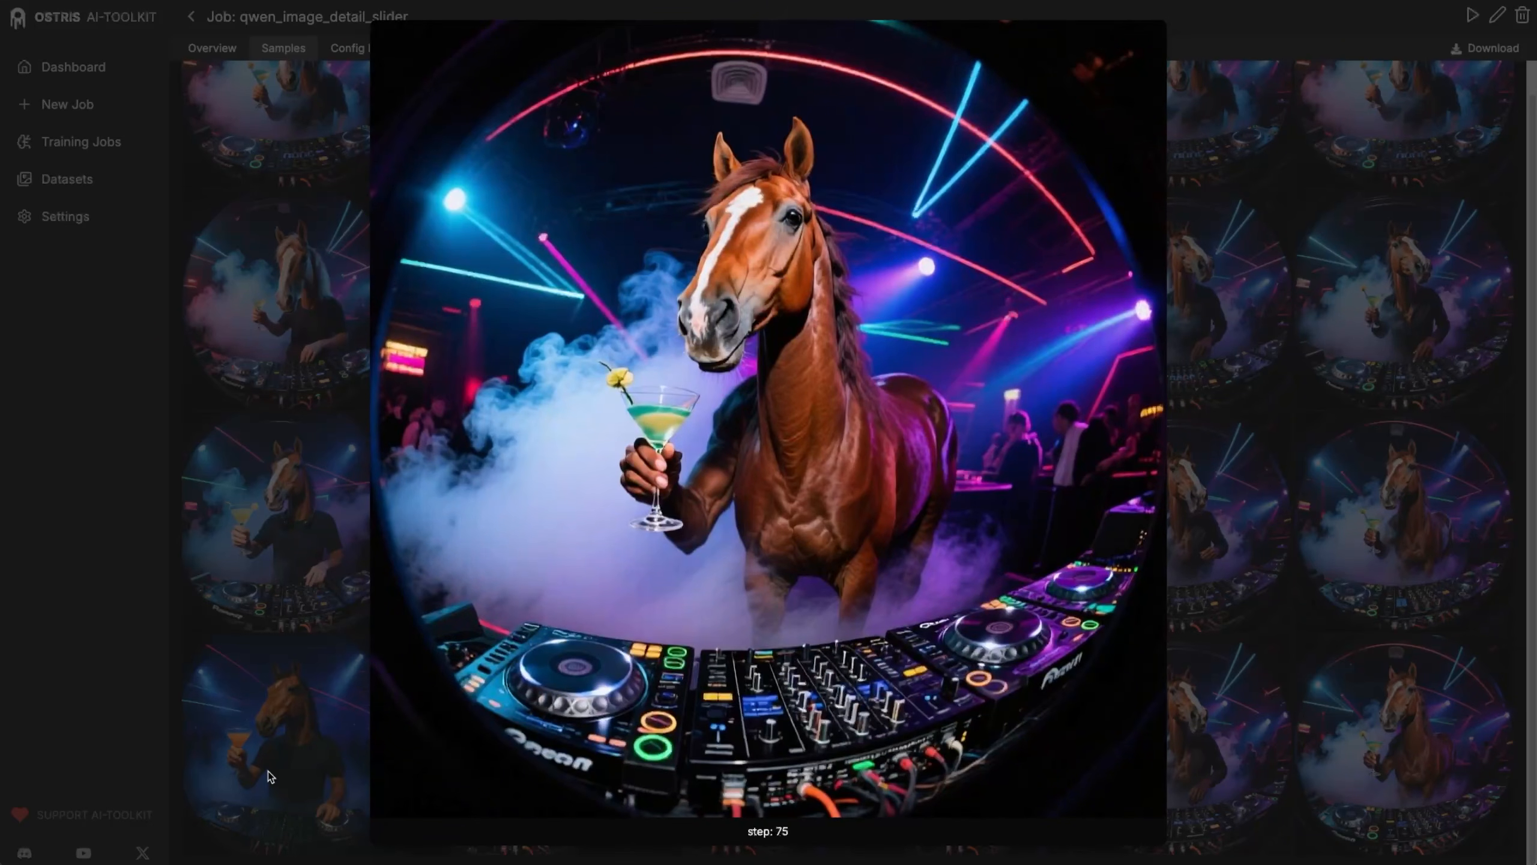
click(1286, 575)
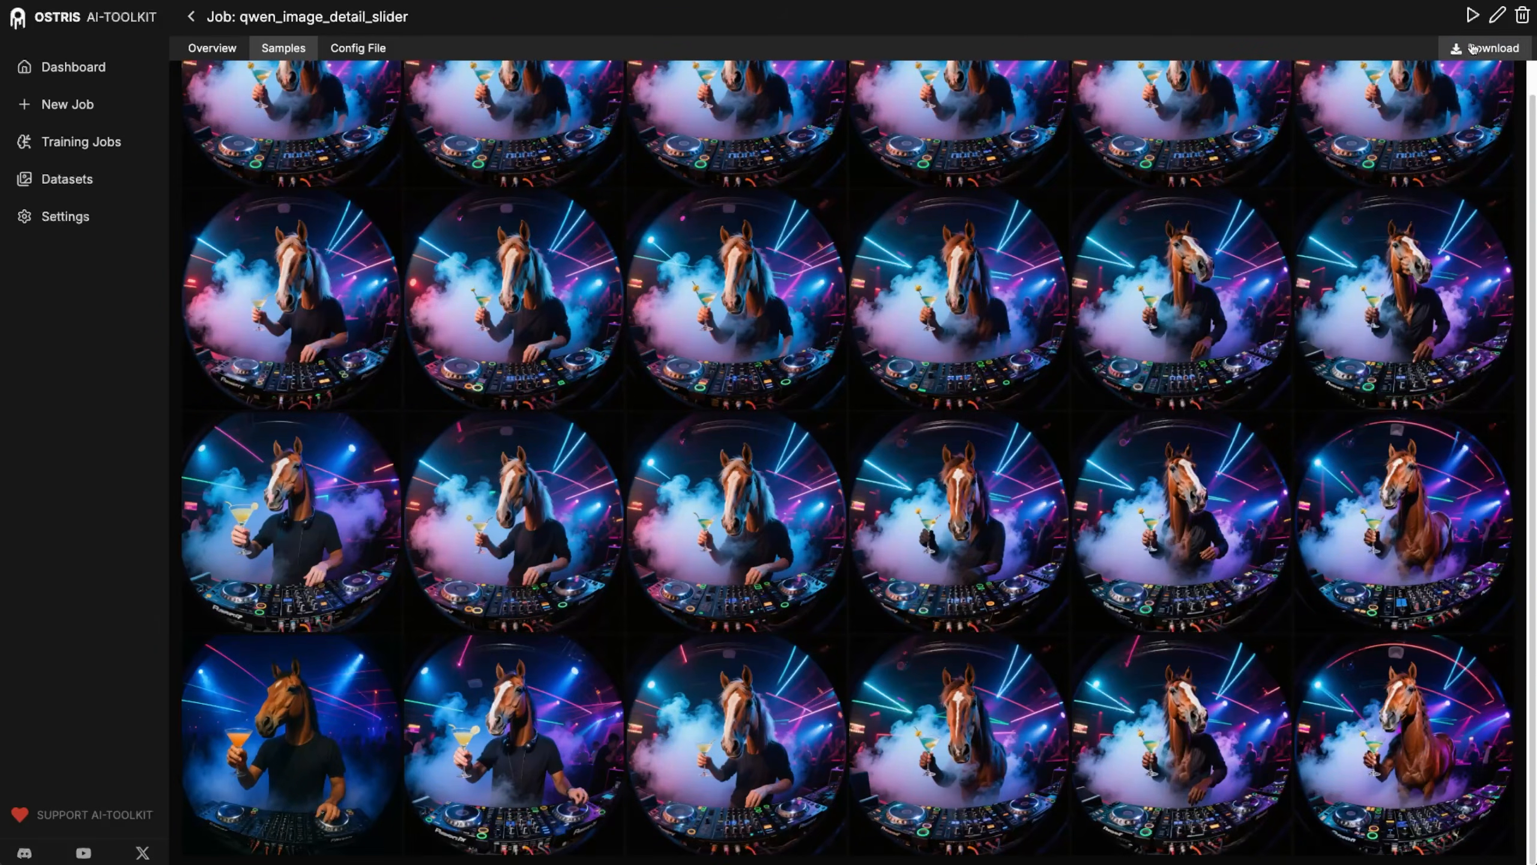
Open the qwen_image_detail_slider job for editing and append ". Busy, 4k" to the slider's positive prompt.
click(1493, 19)
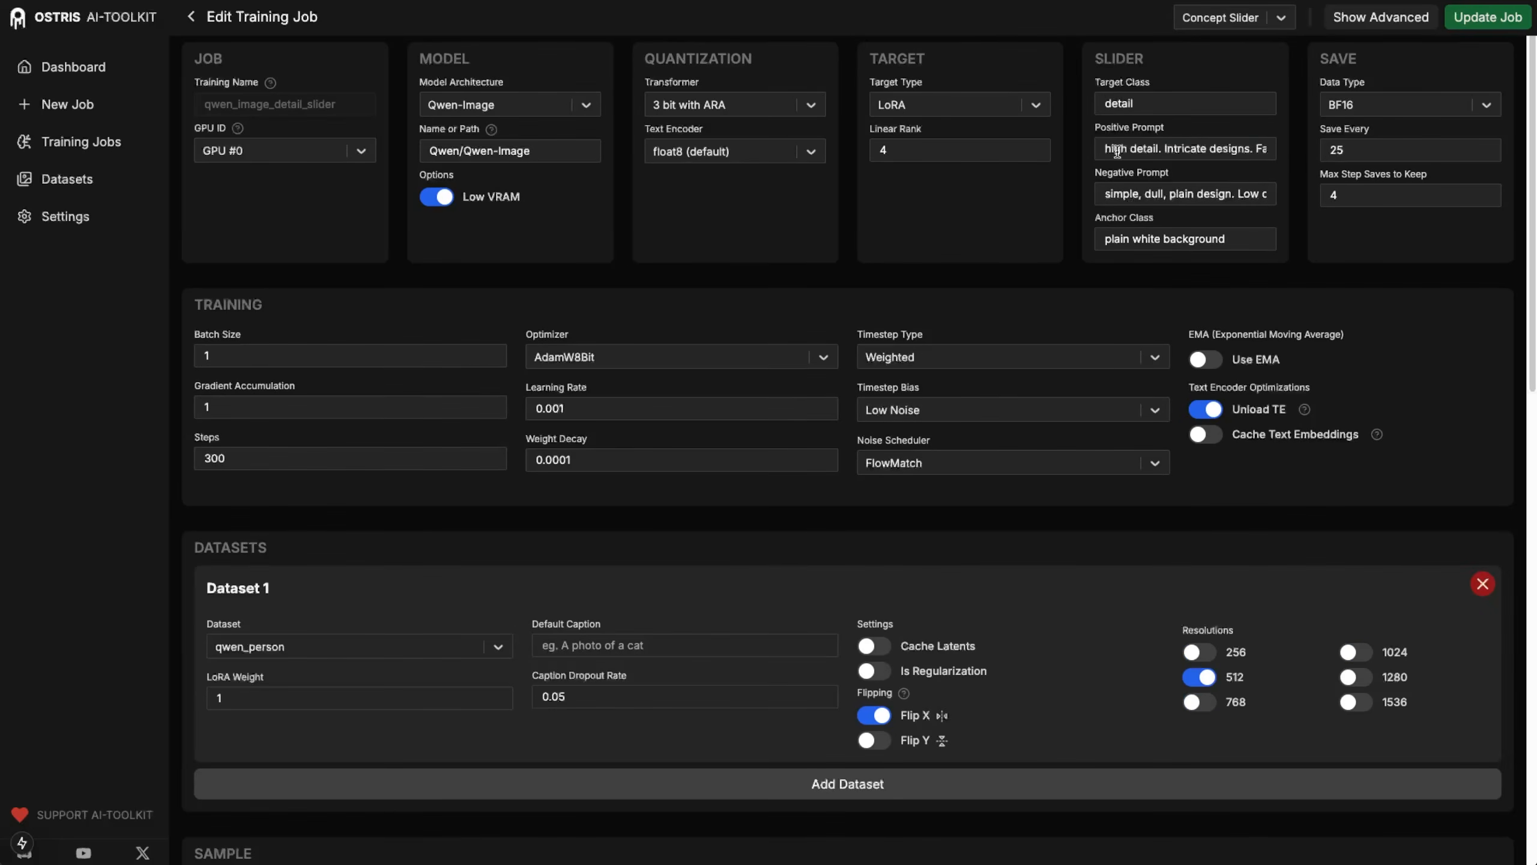
click(1208, 151)
drag(1249, 150, 1275, 148)
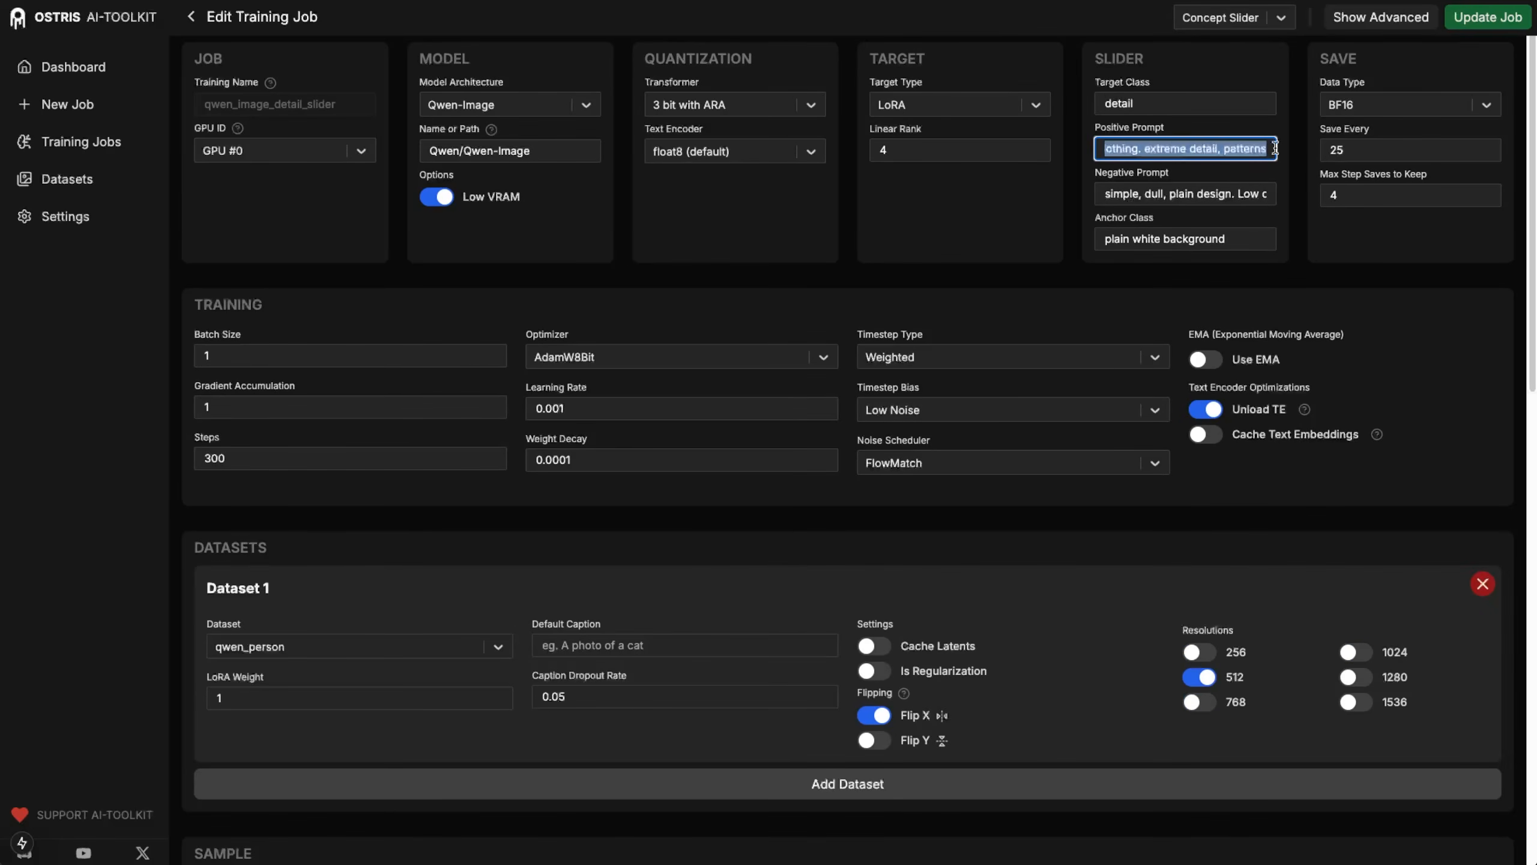
click(1143, 150)
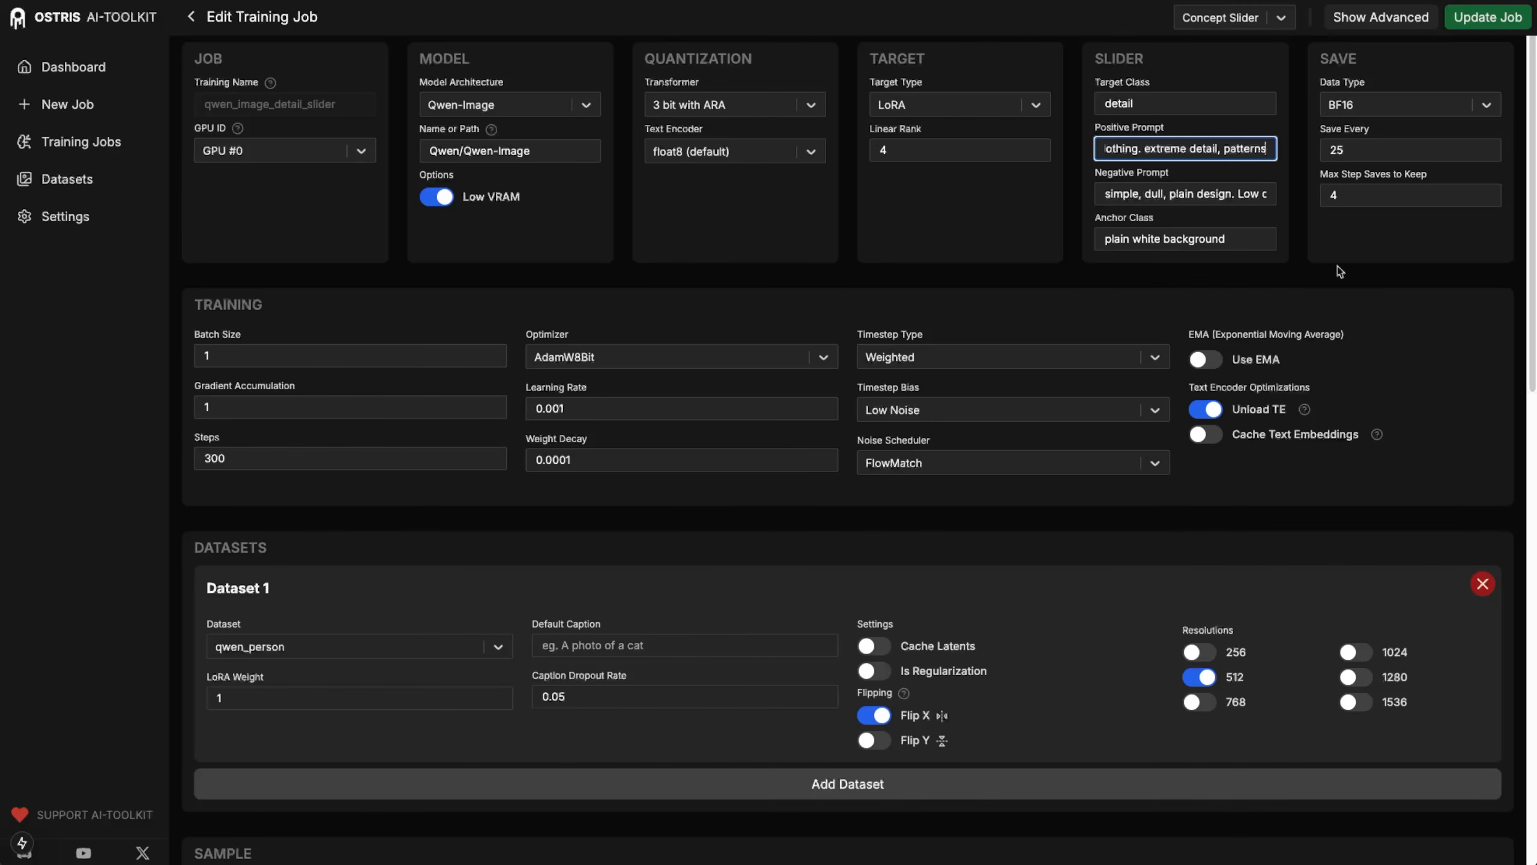
text(. B)
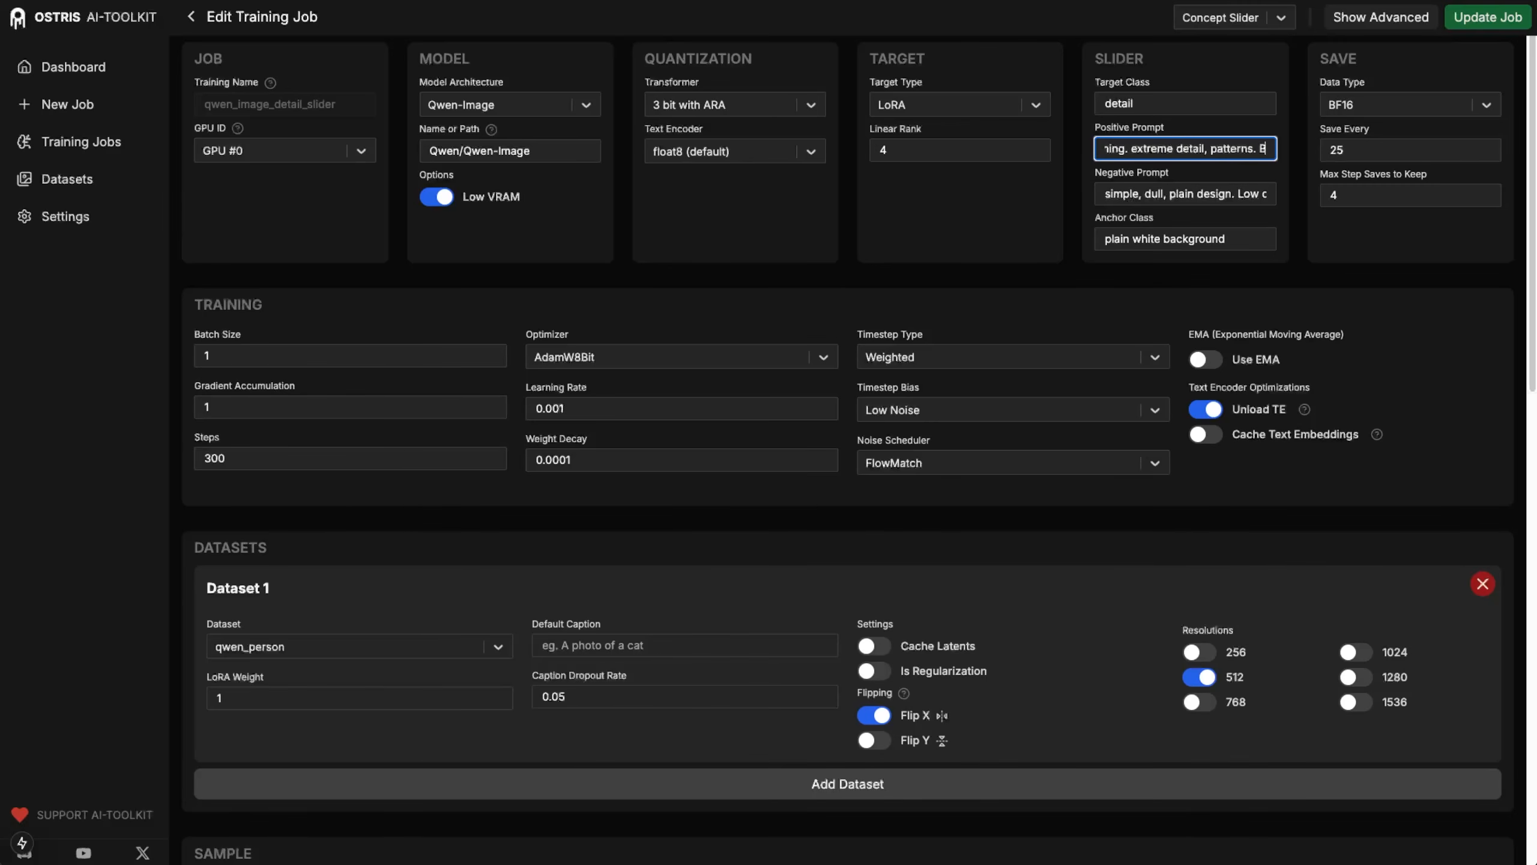
text(usy, 4k)
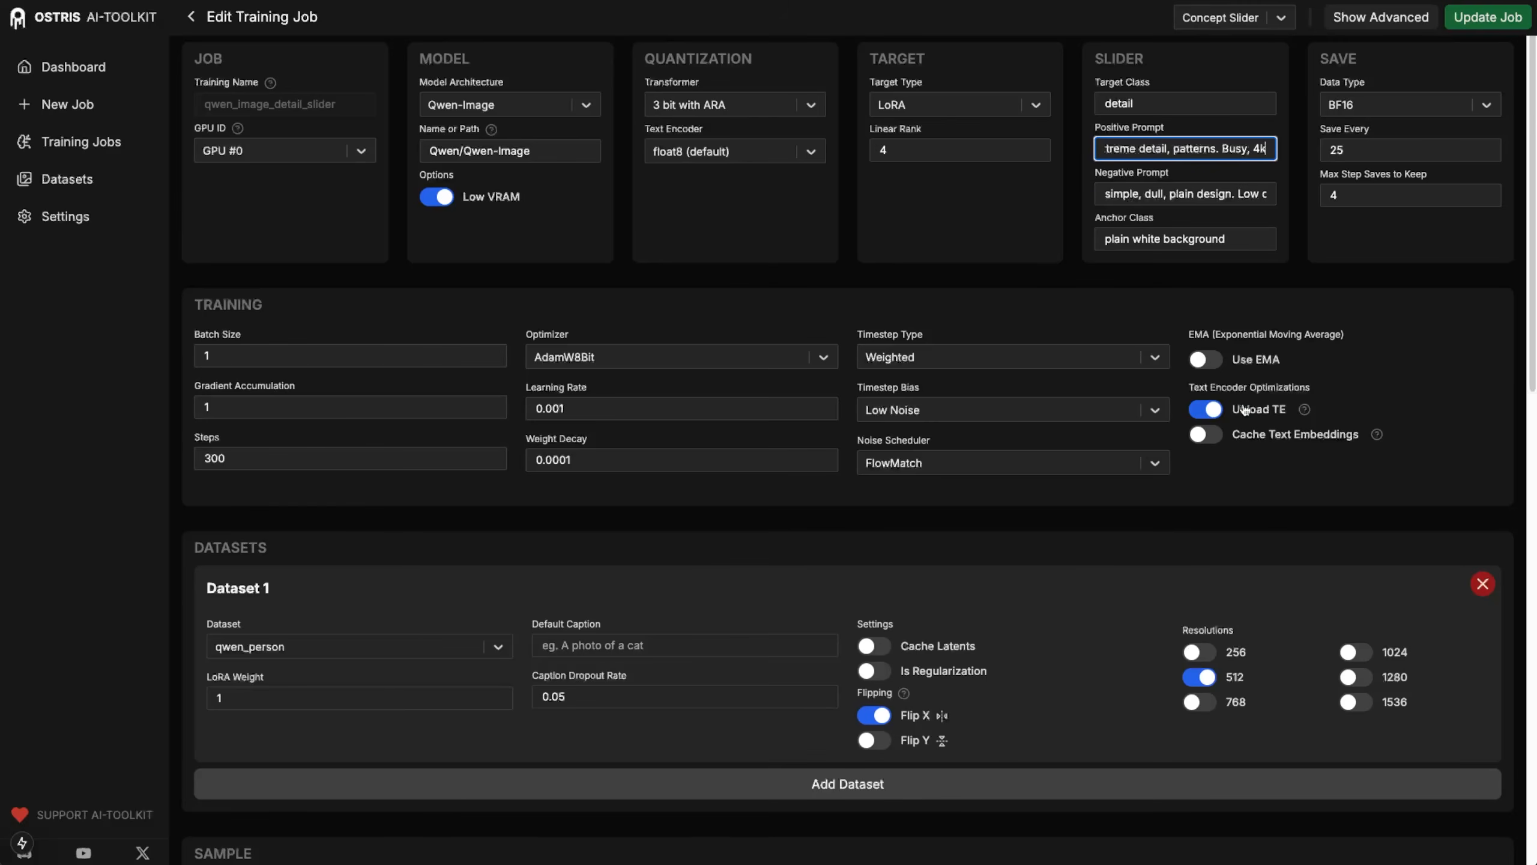
Append "simple, plain, bare, boring" to the end of the slider's negative prompt.
click(1131, 194)
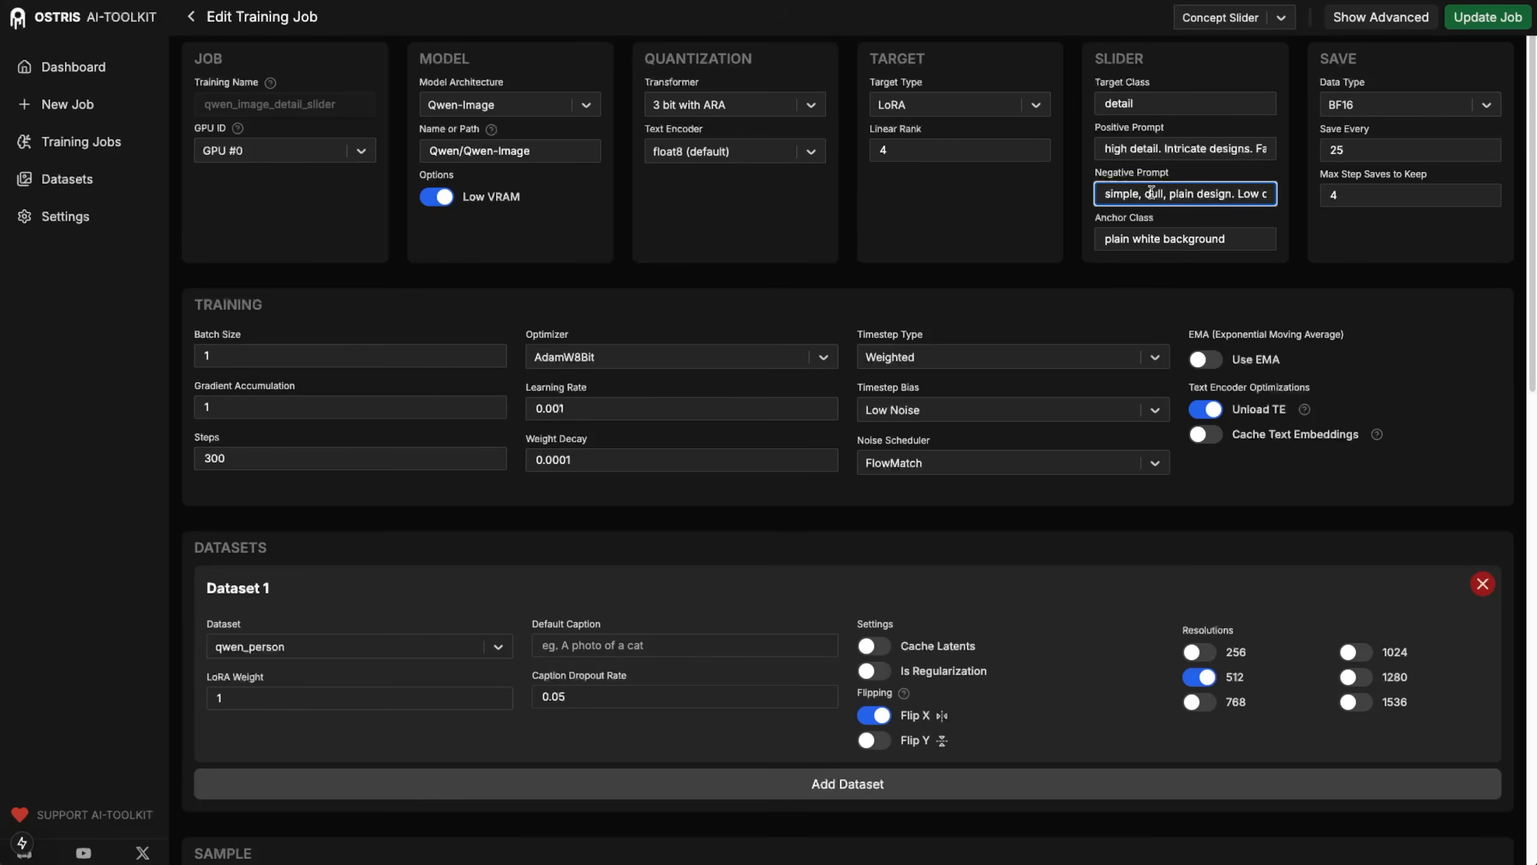
scroll(1189, 194, right, 2)
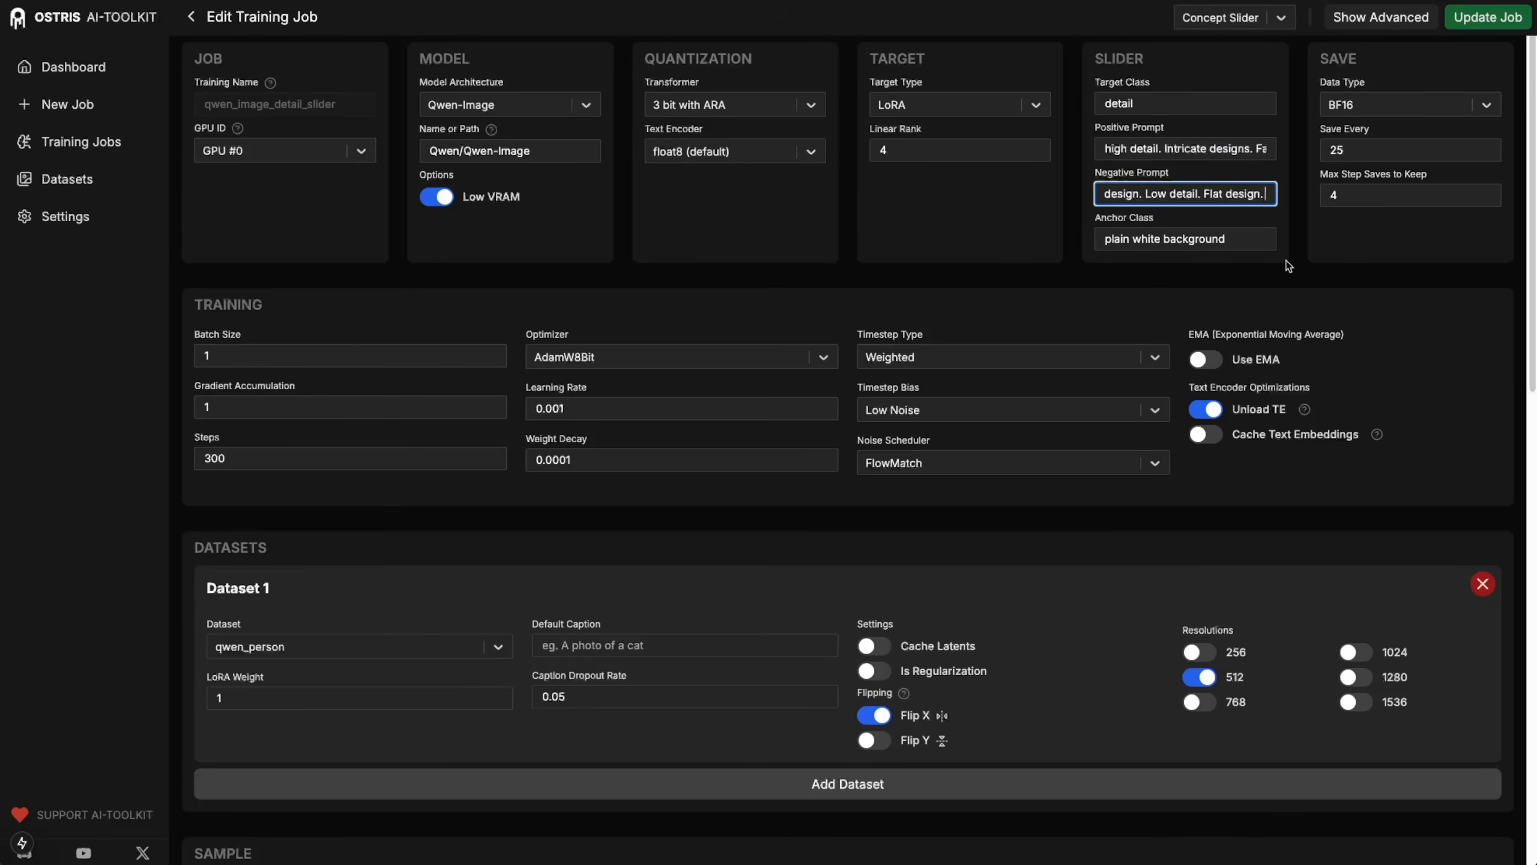
text(simple, plain, bare, boring)
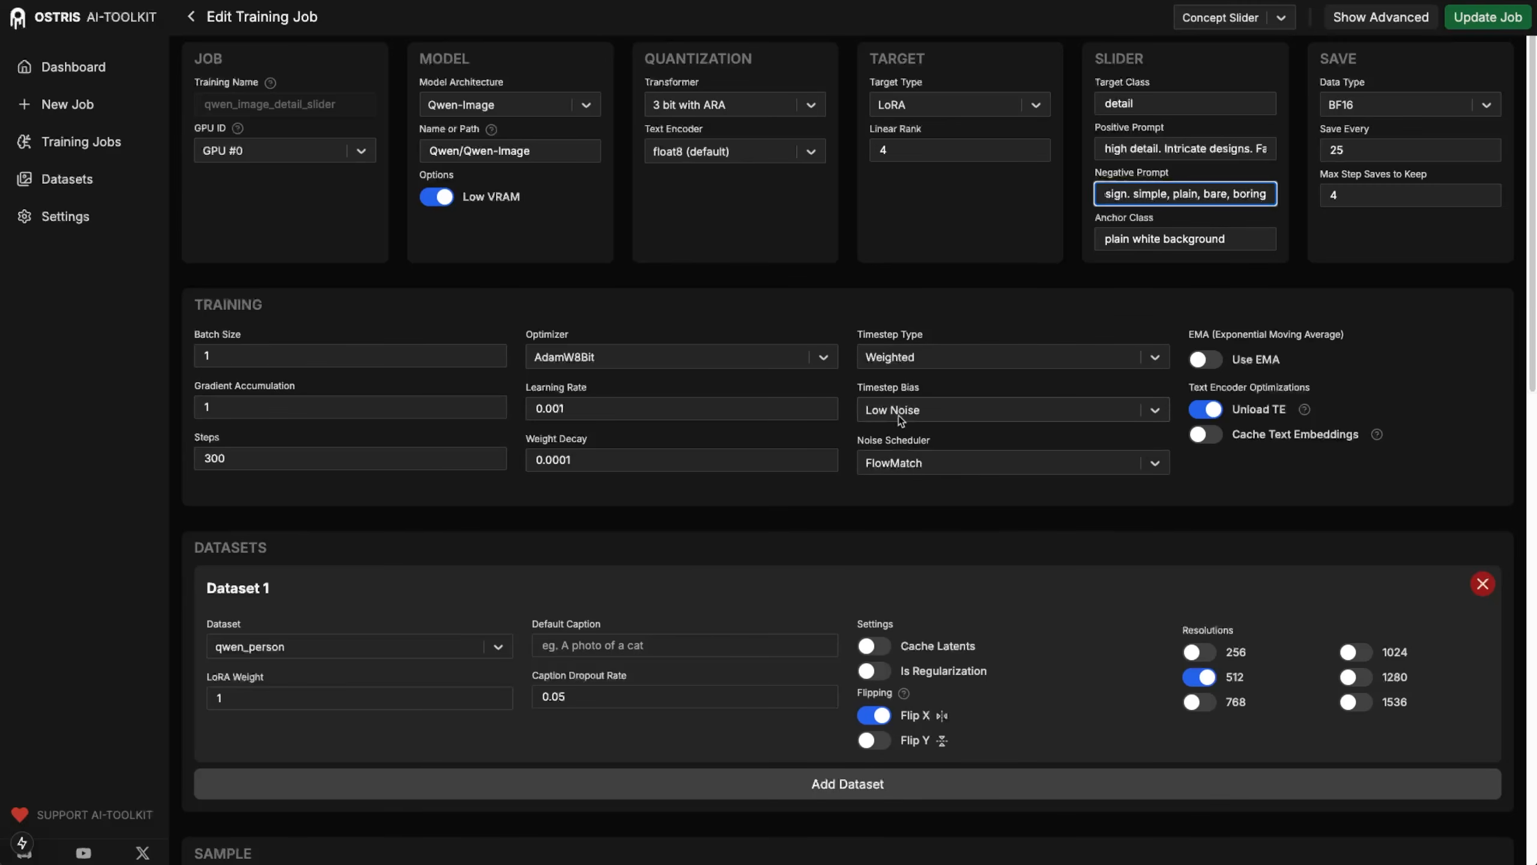
Set the timestep bias to Balanced and save the updated job.
click(947, 414)
click(911, 448)
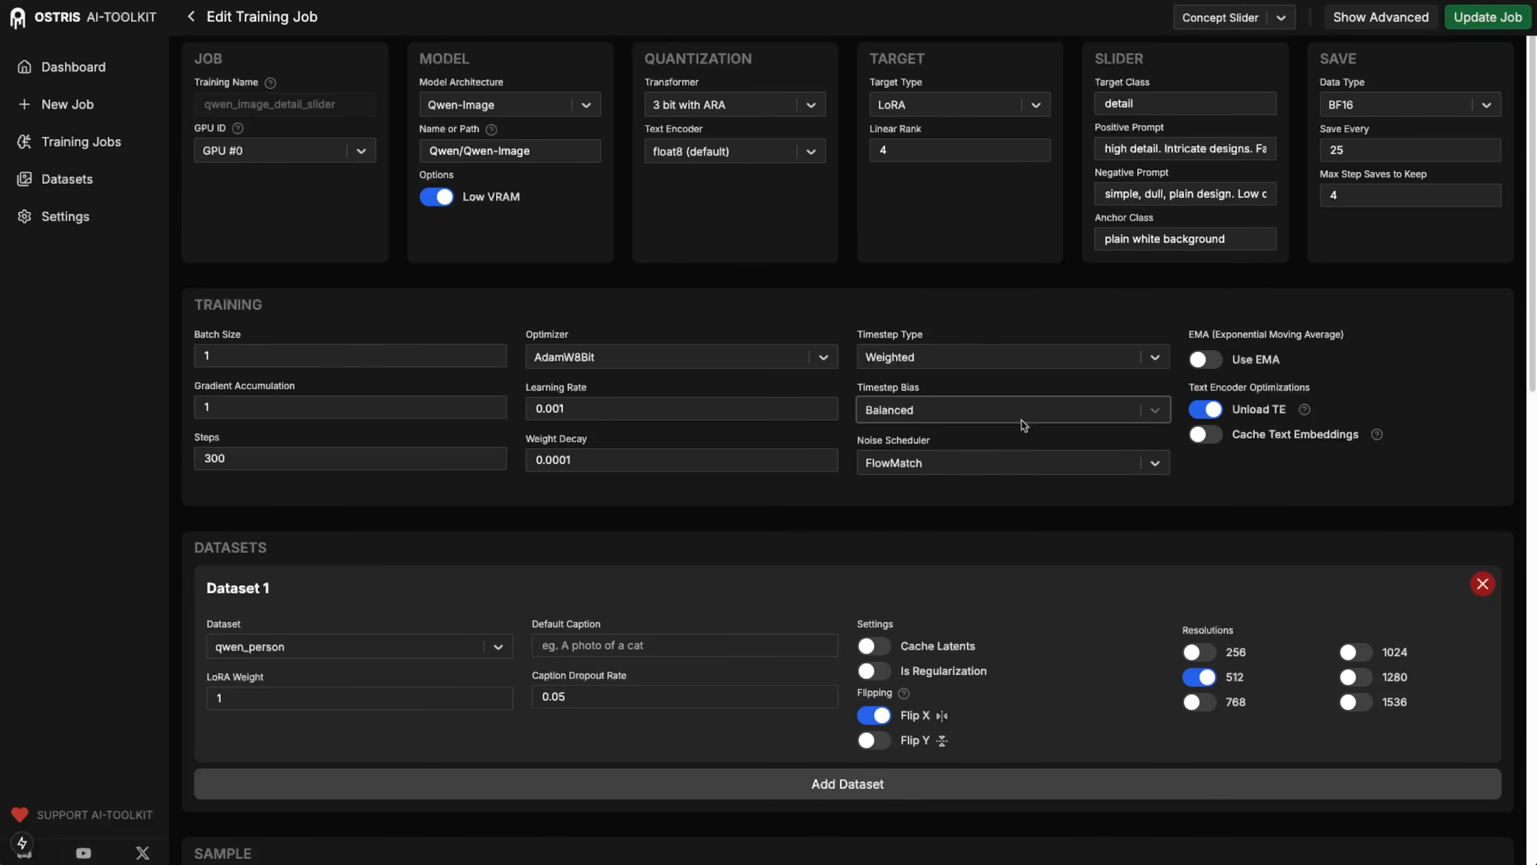
click(1492, 19)
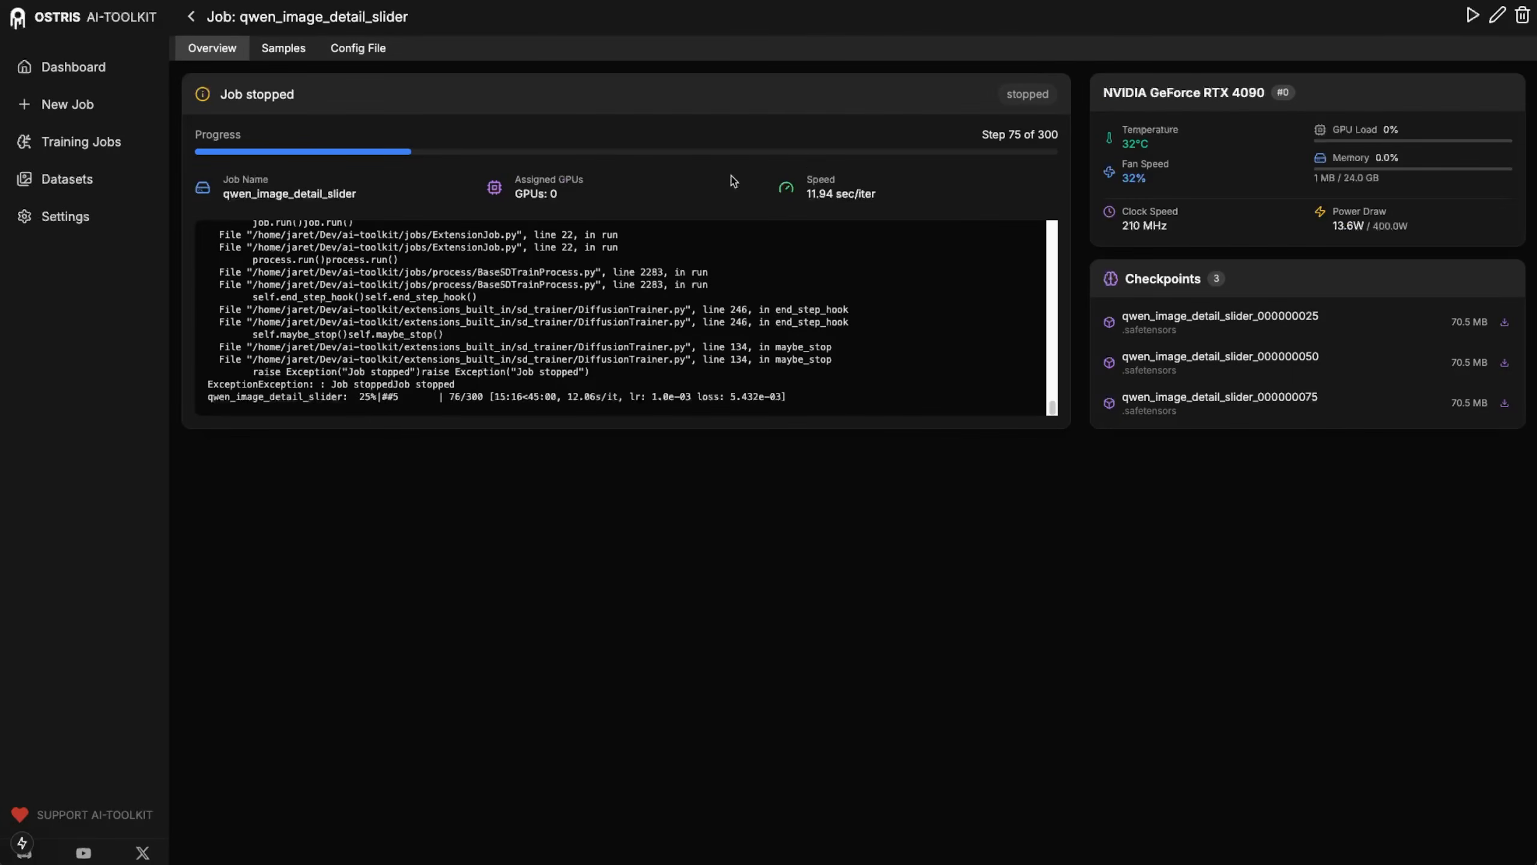
Enlarge the first sample of the step 400 row and compare the samples across the negative and positive LoRA scales.
click(273, 52)
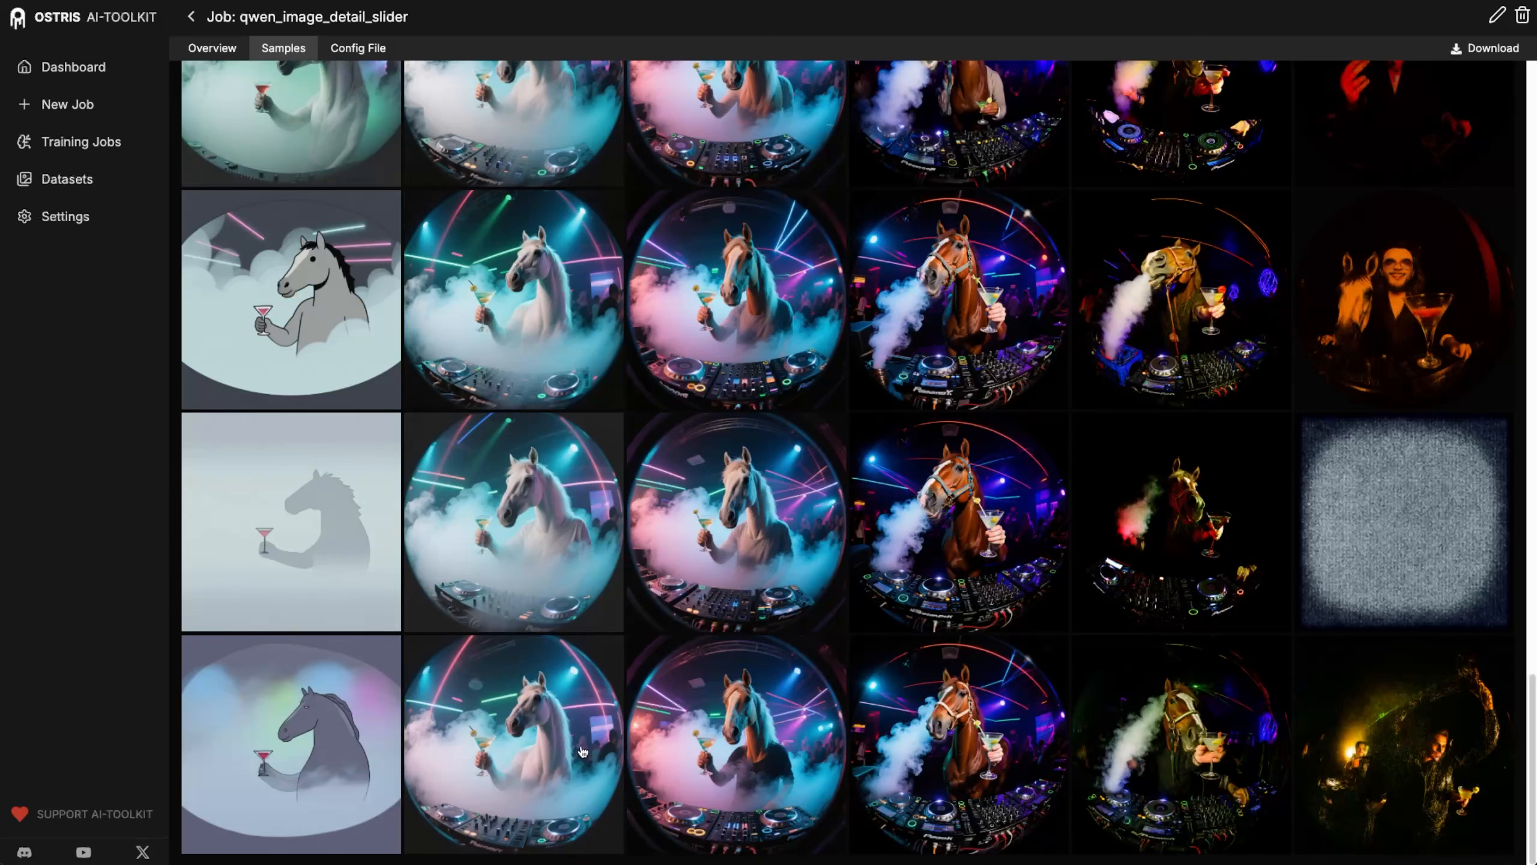
click(320, 739)
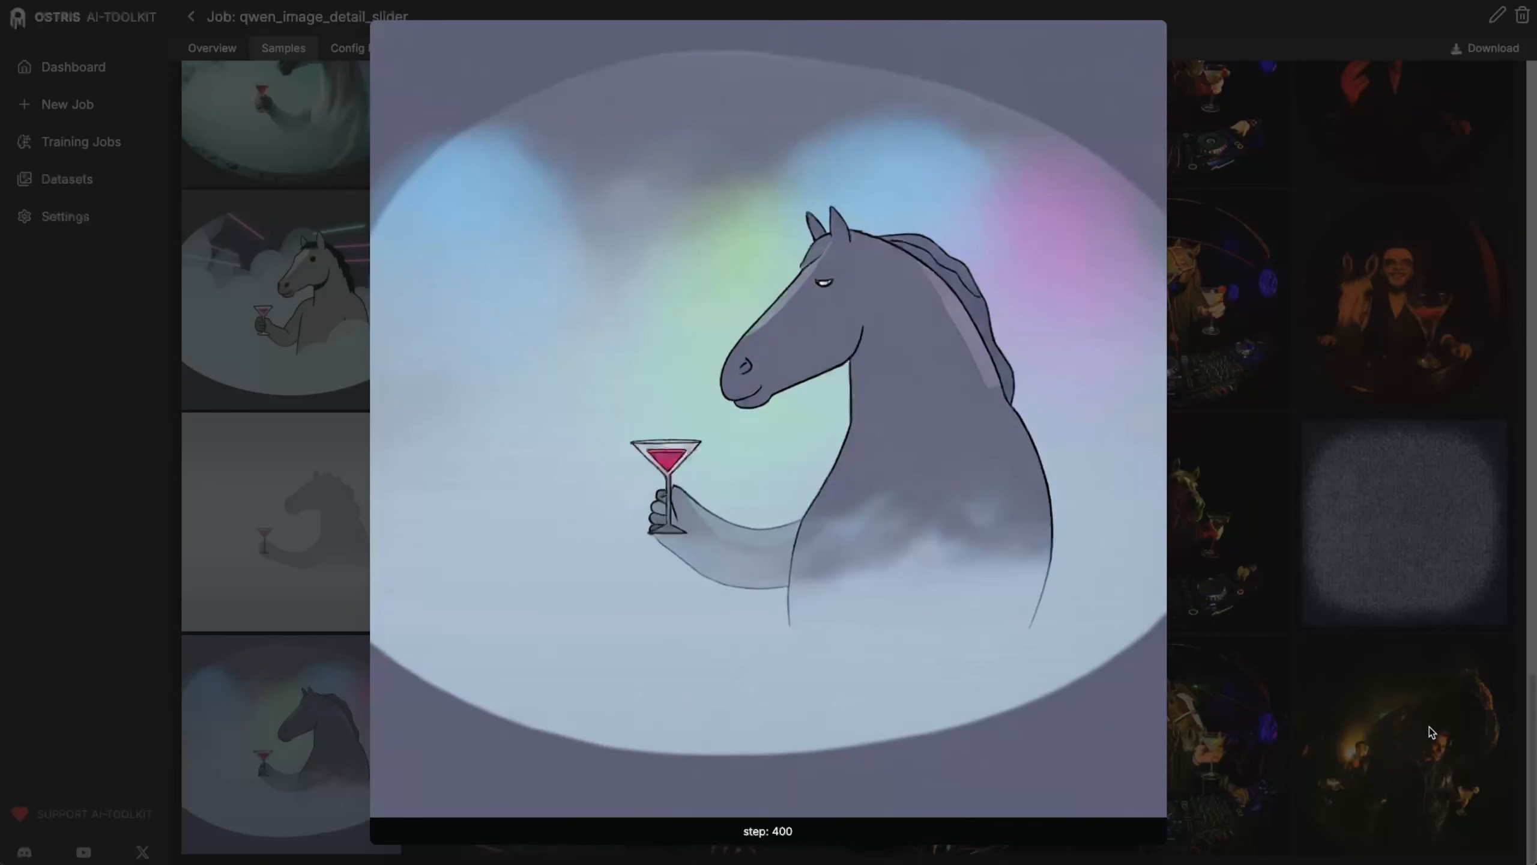
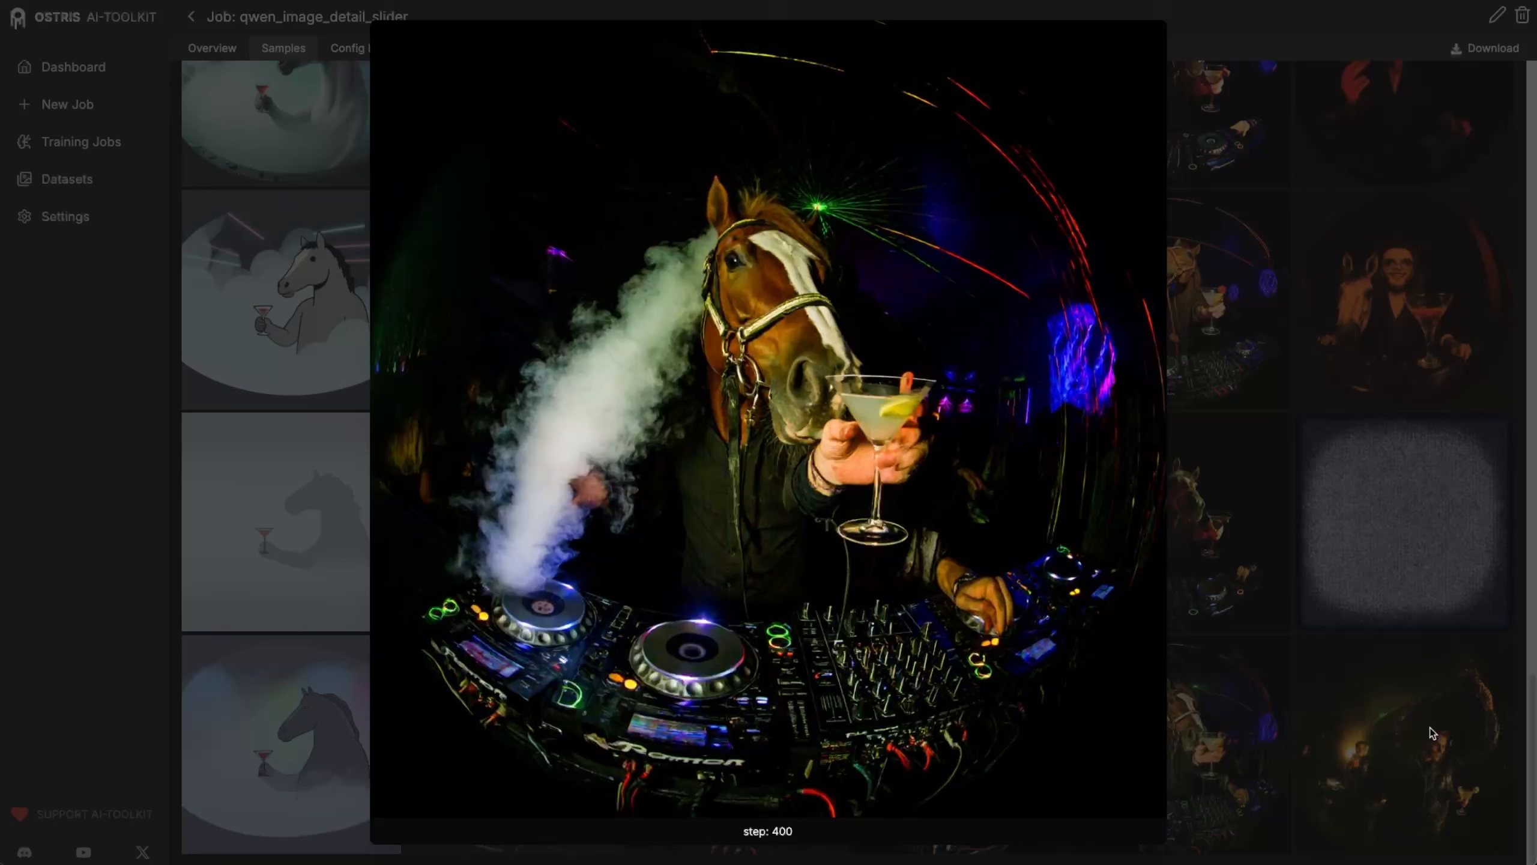
key(Right)
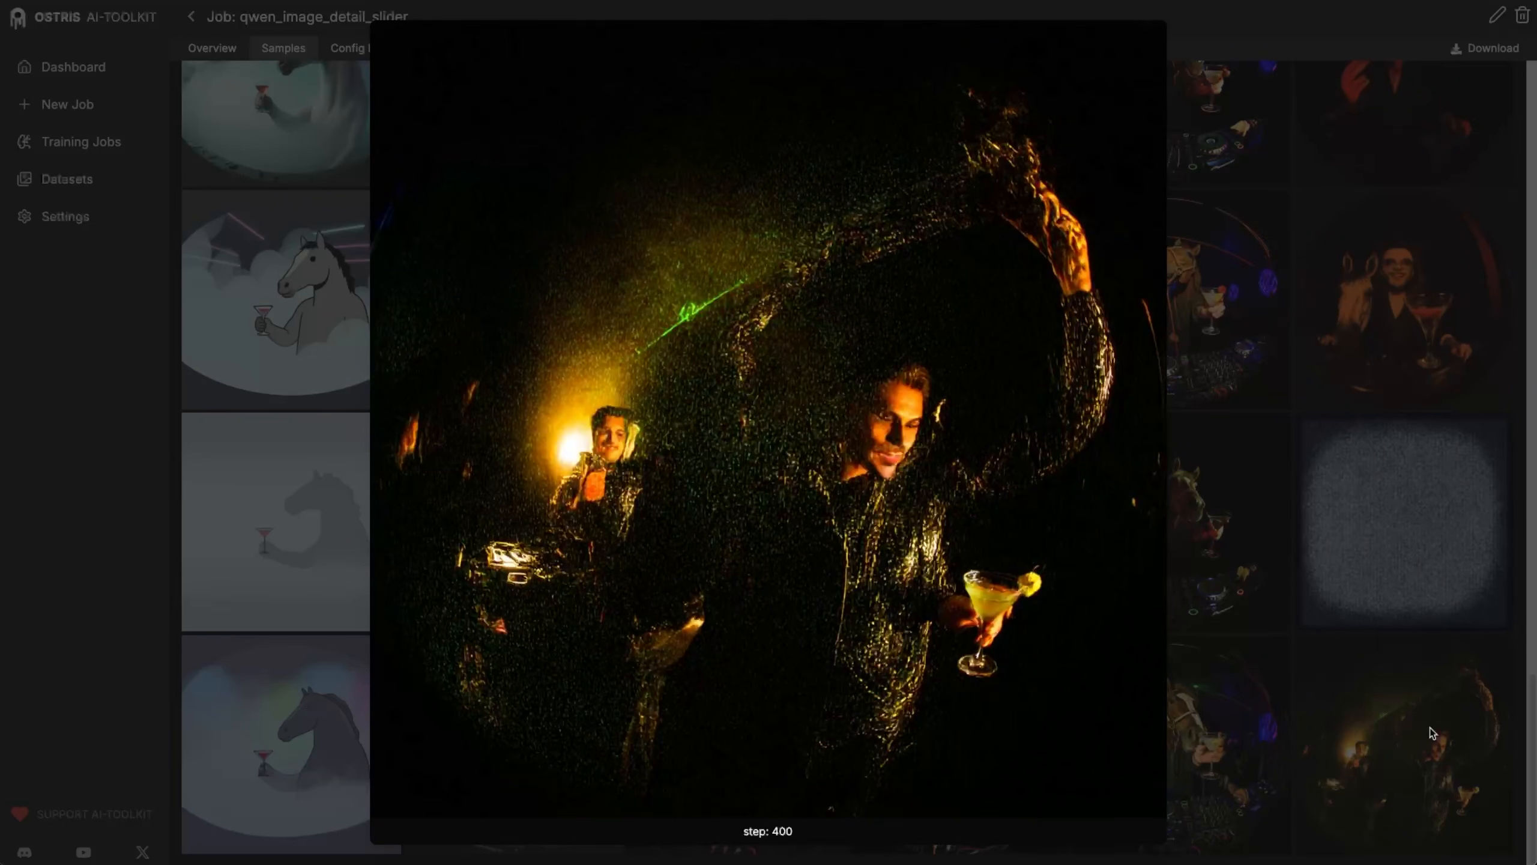
key(Left)
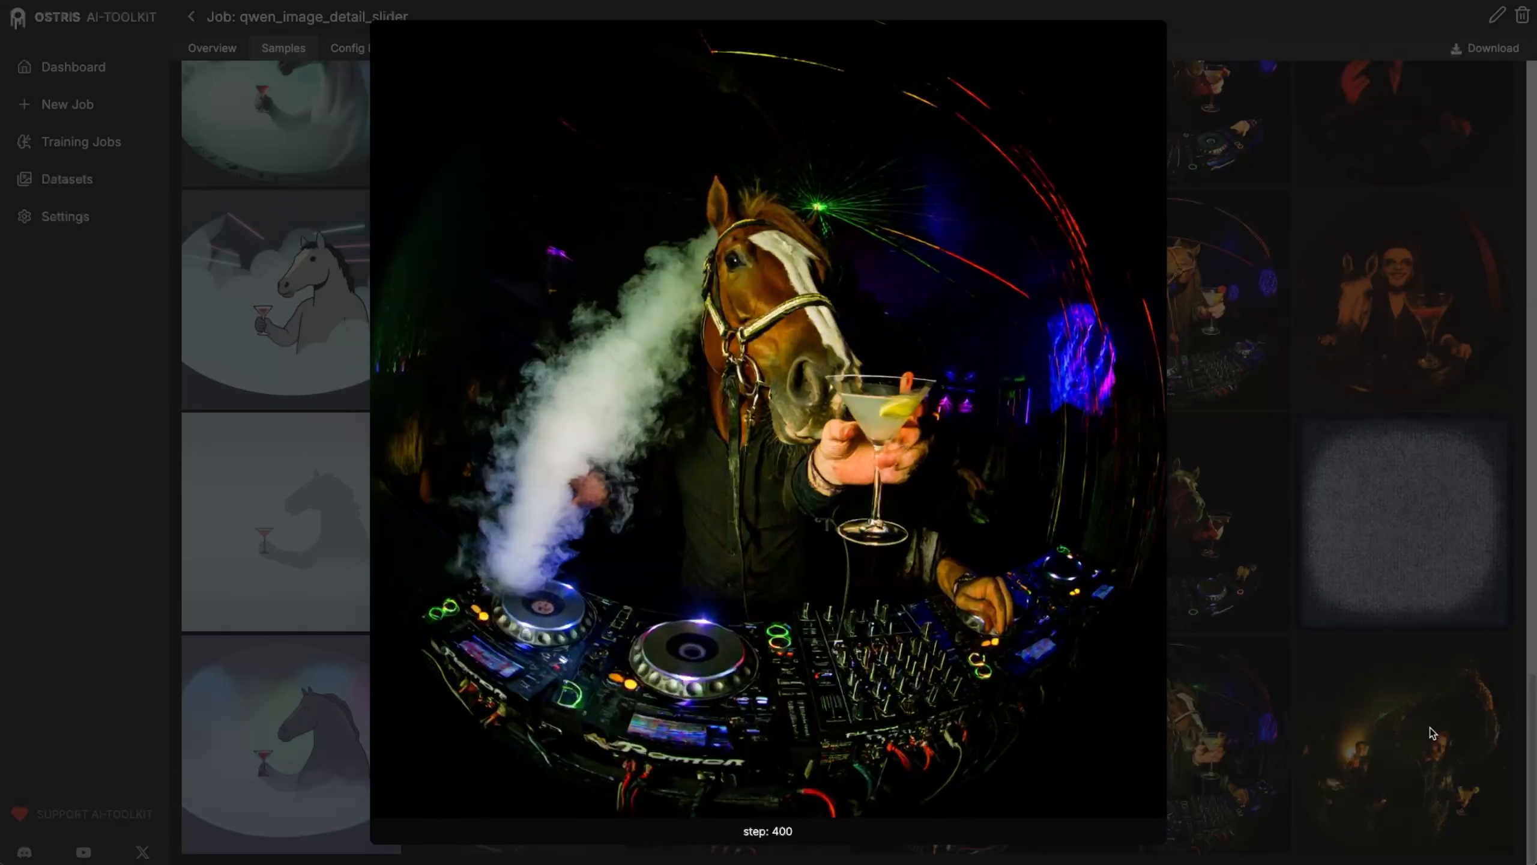
key(Left)
key(Left)
key(Left)
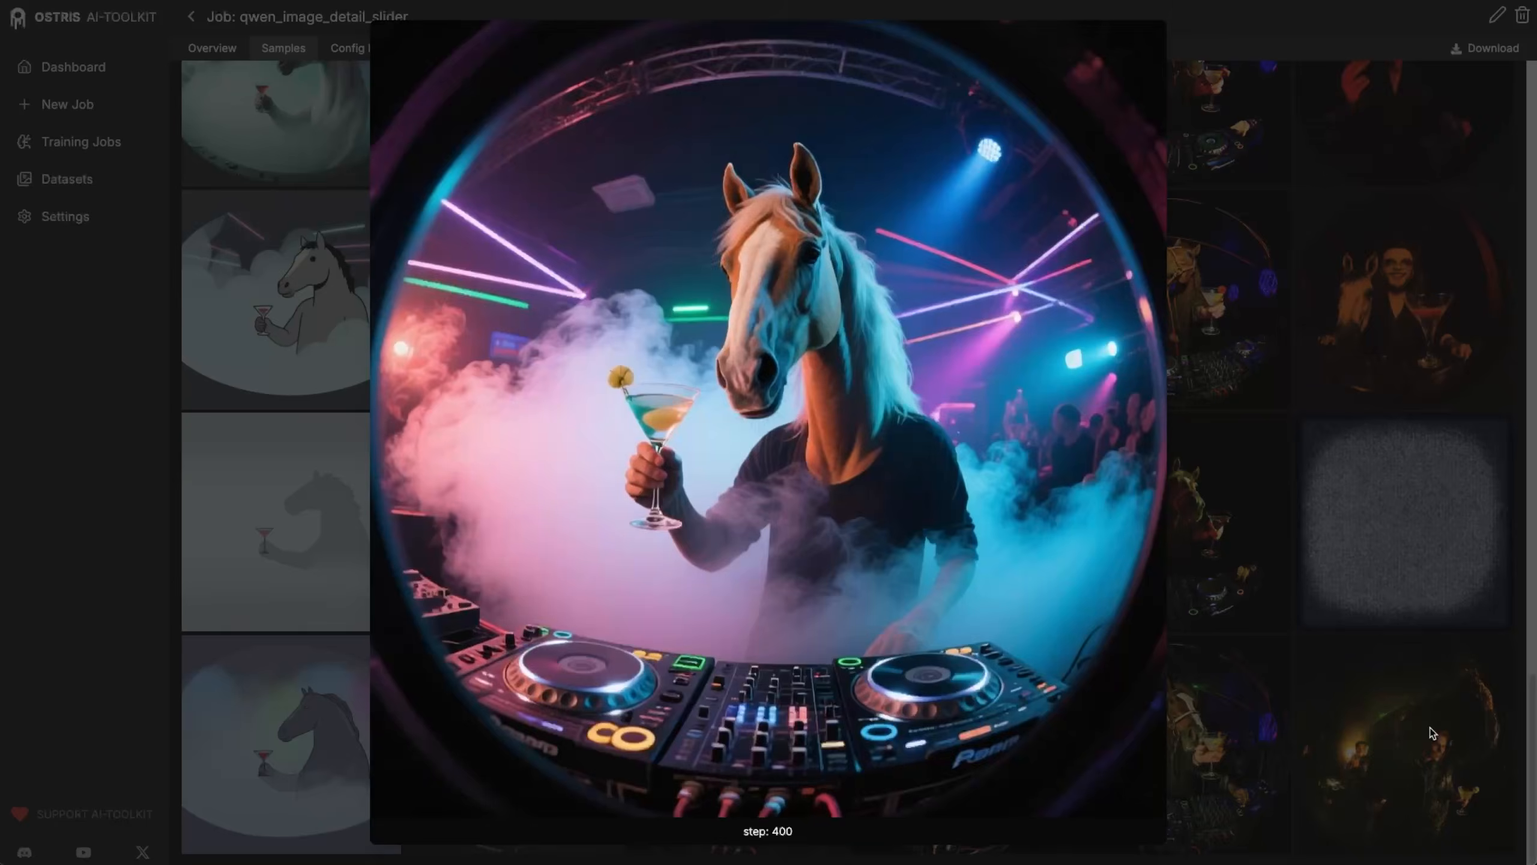
key(Right)
key(Right)
key(Right)
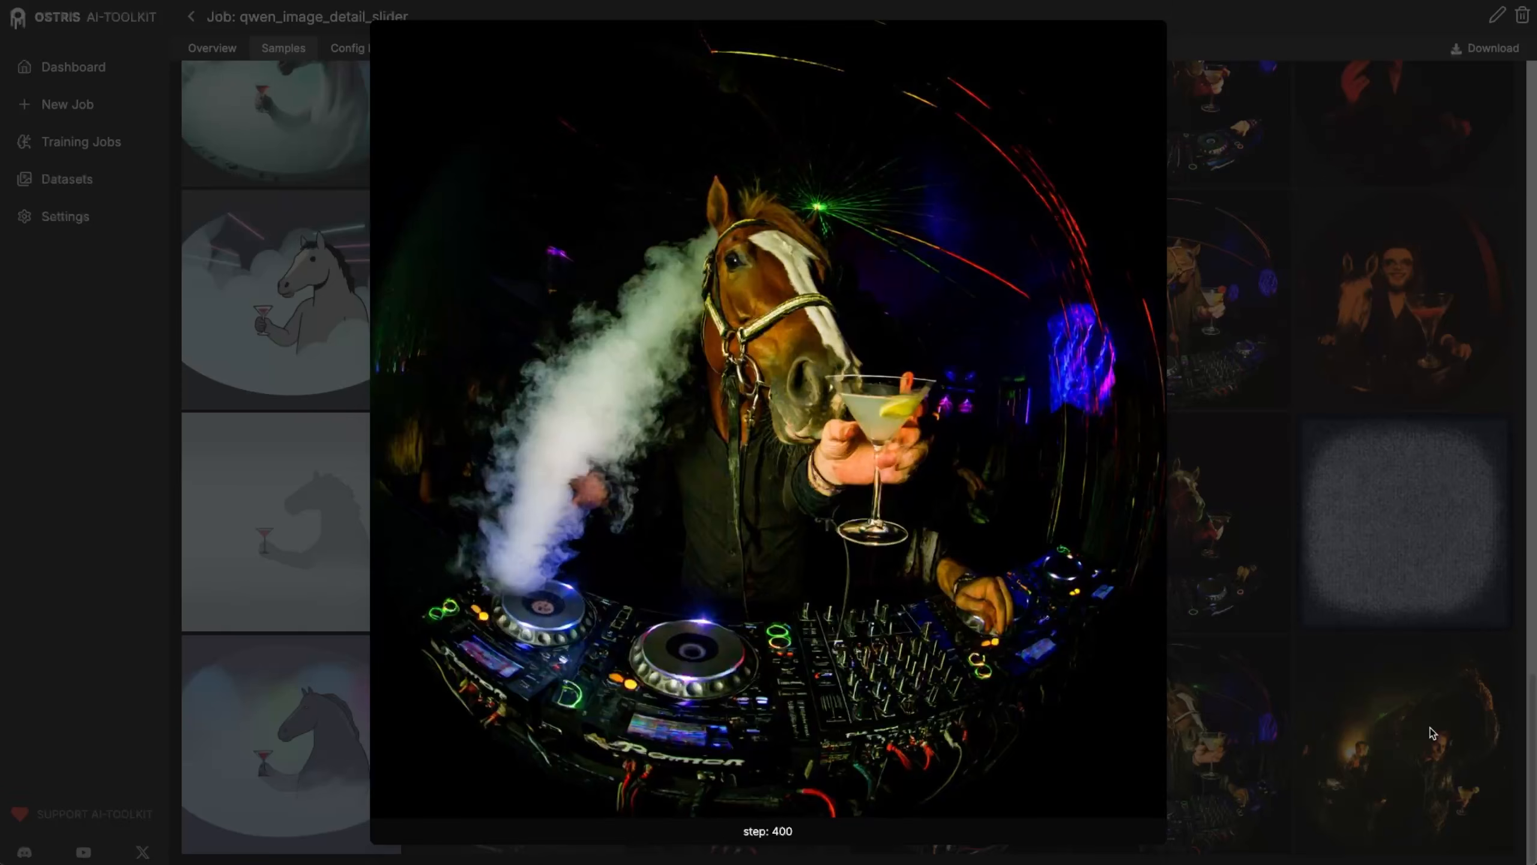
Examine the enlarged high-scale sample across training steps from 400 back to 225, and return to step 400.
key(Down)
key(Down)
key(Down)
key(Down)
key(Down)
key(Down)
key(Down)
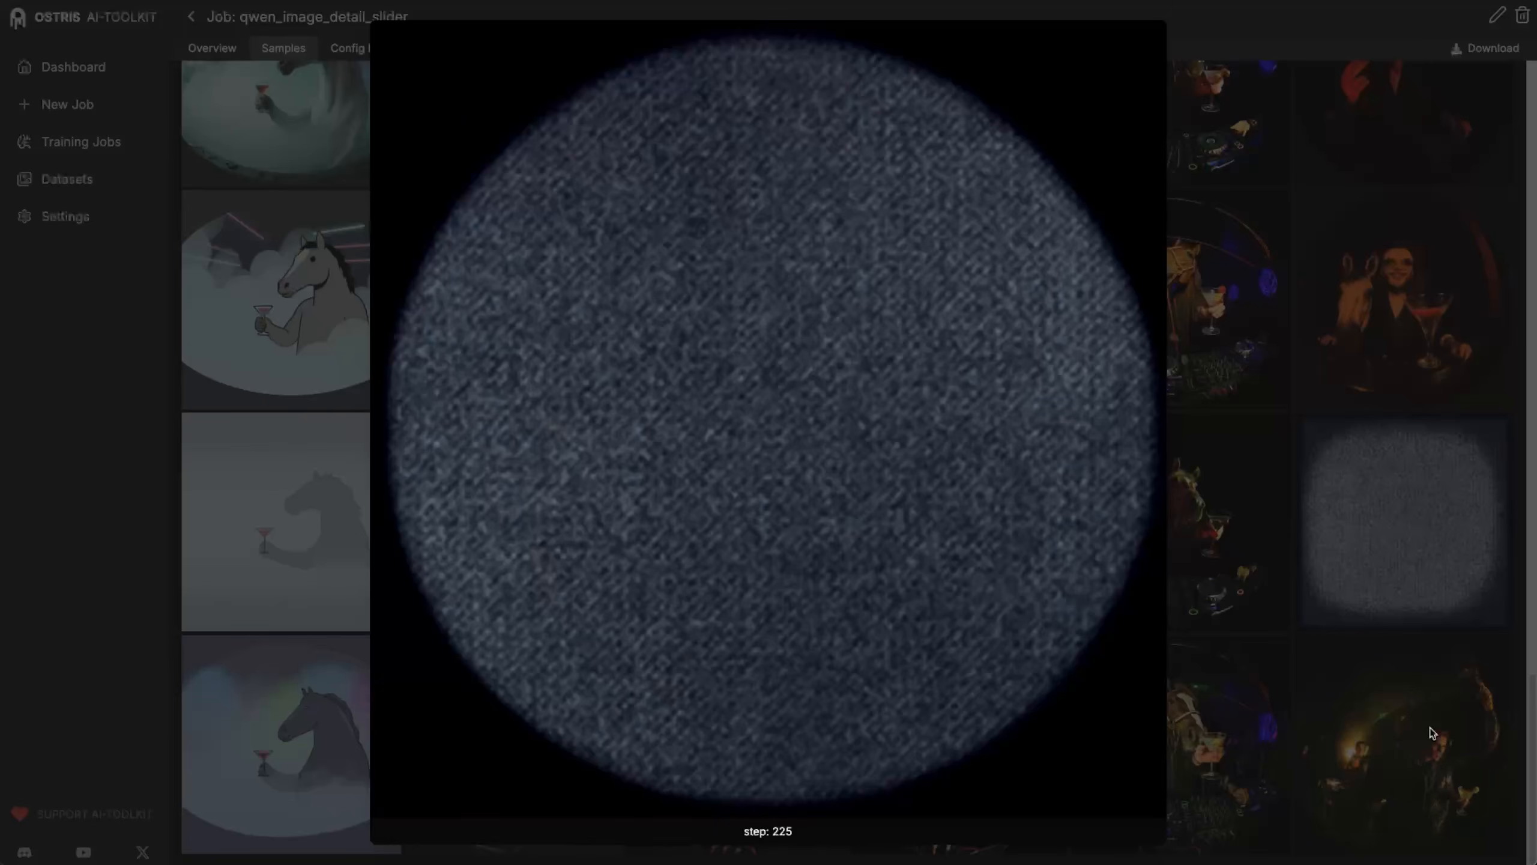
key(Up)
key(Up)
key(Up)
key(Up)
key(Up)
key(Up)
key(Up)
Compare the enlarged step 400 samples at neighbouring LoRA scales, from the pale low-detail horse to the detailed brown one.
key(Left)
key(Left)
key(Left)
key(Right)
key(Right)
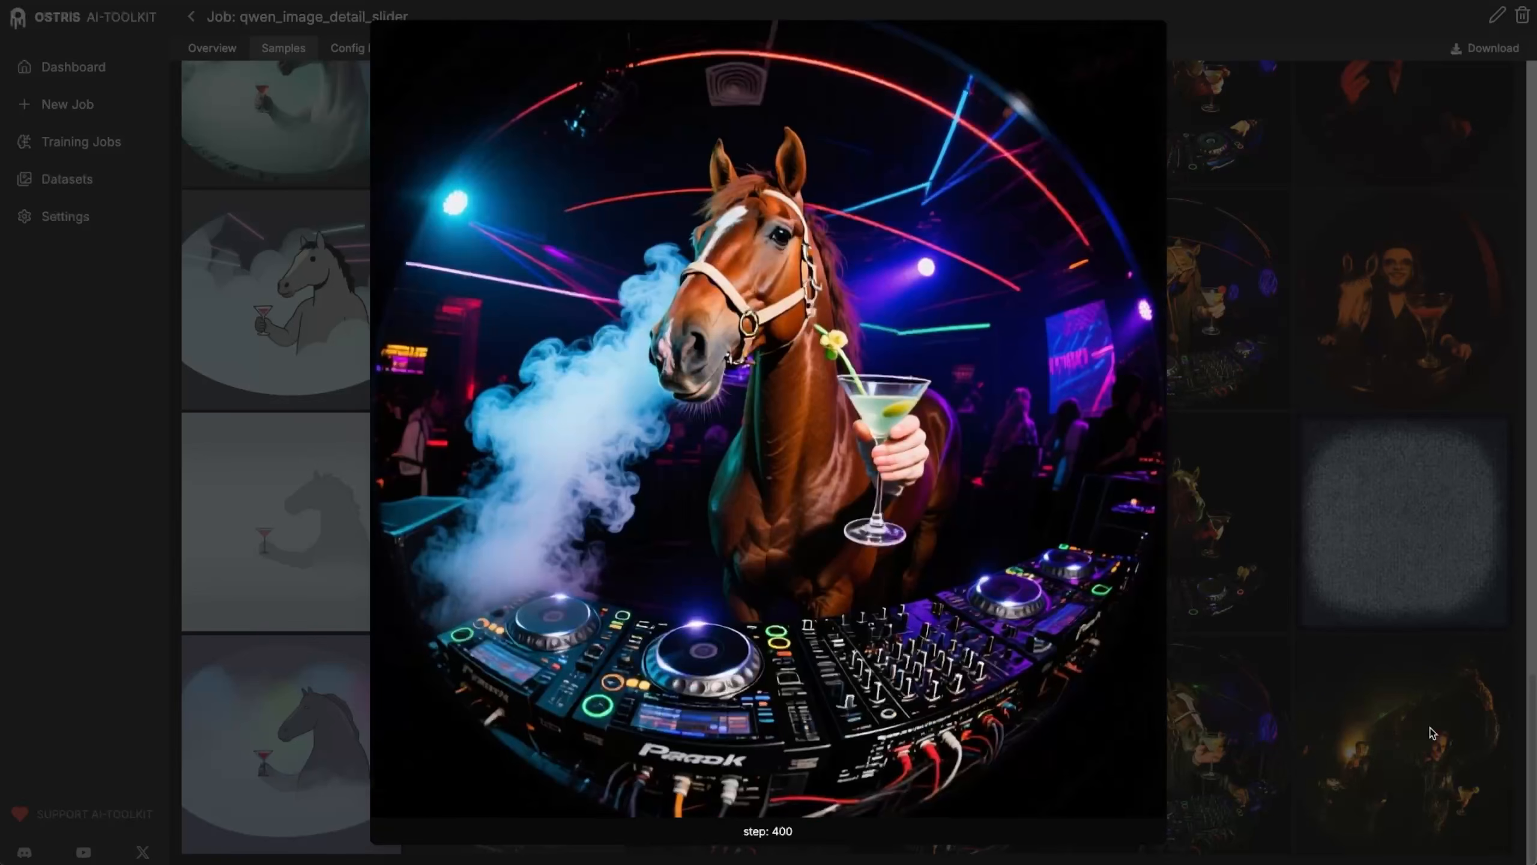
key(Right)
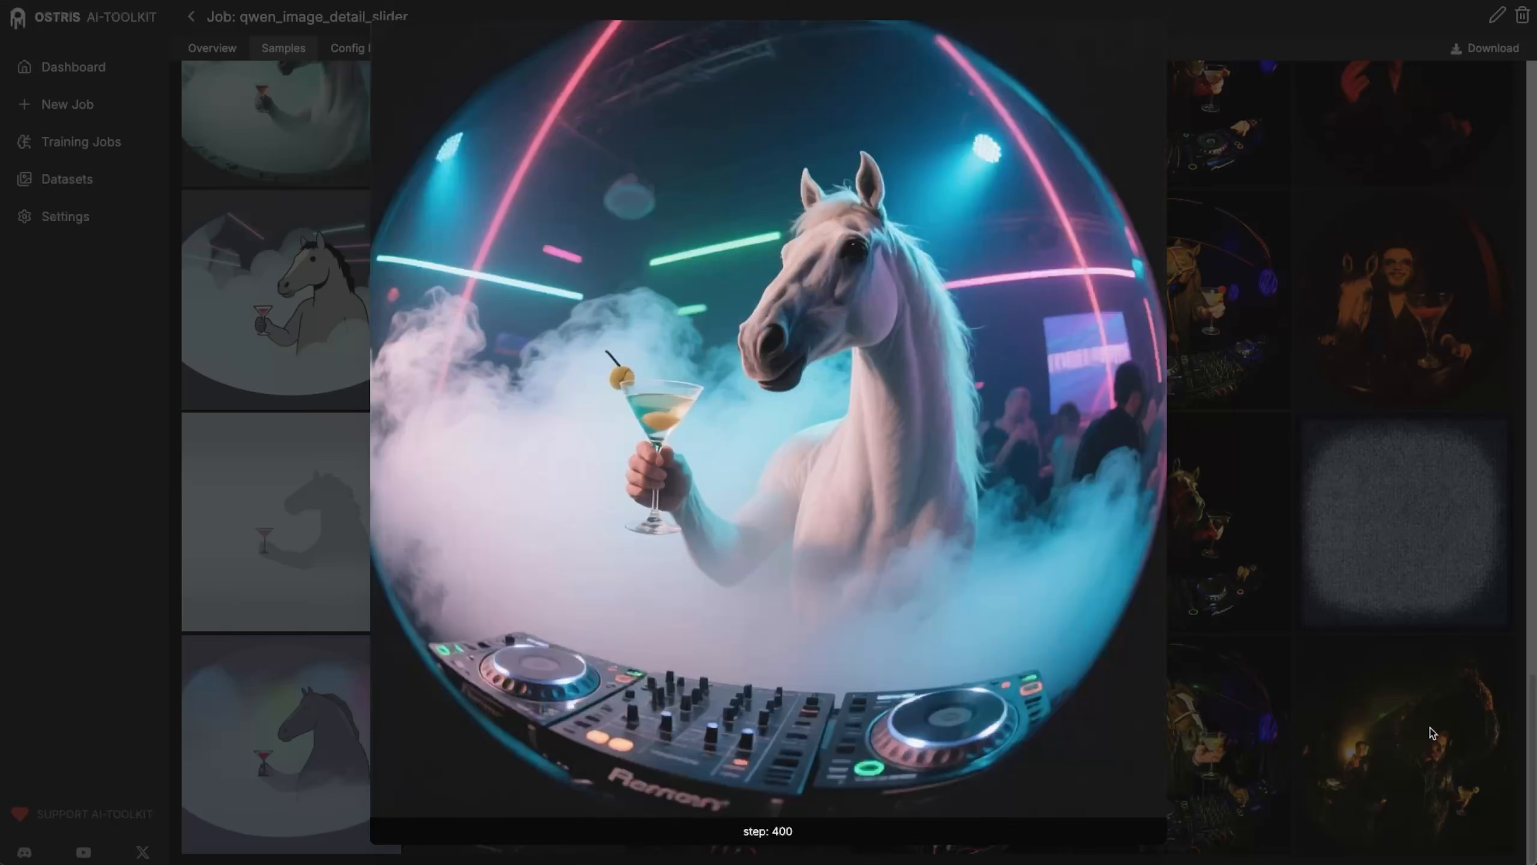
key(Right)
key(Right)
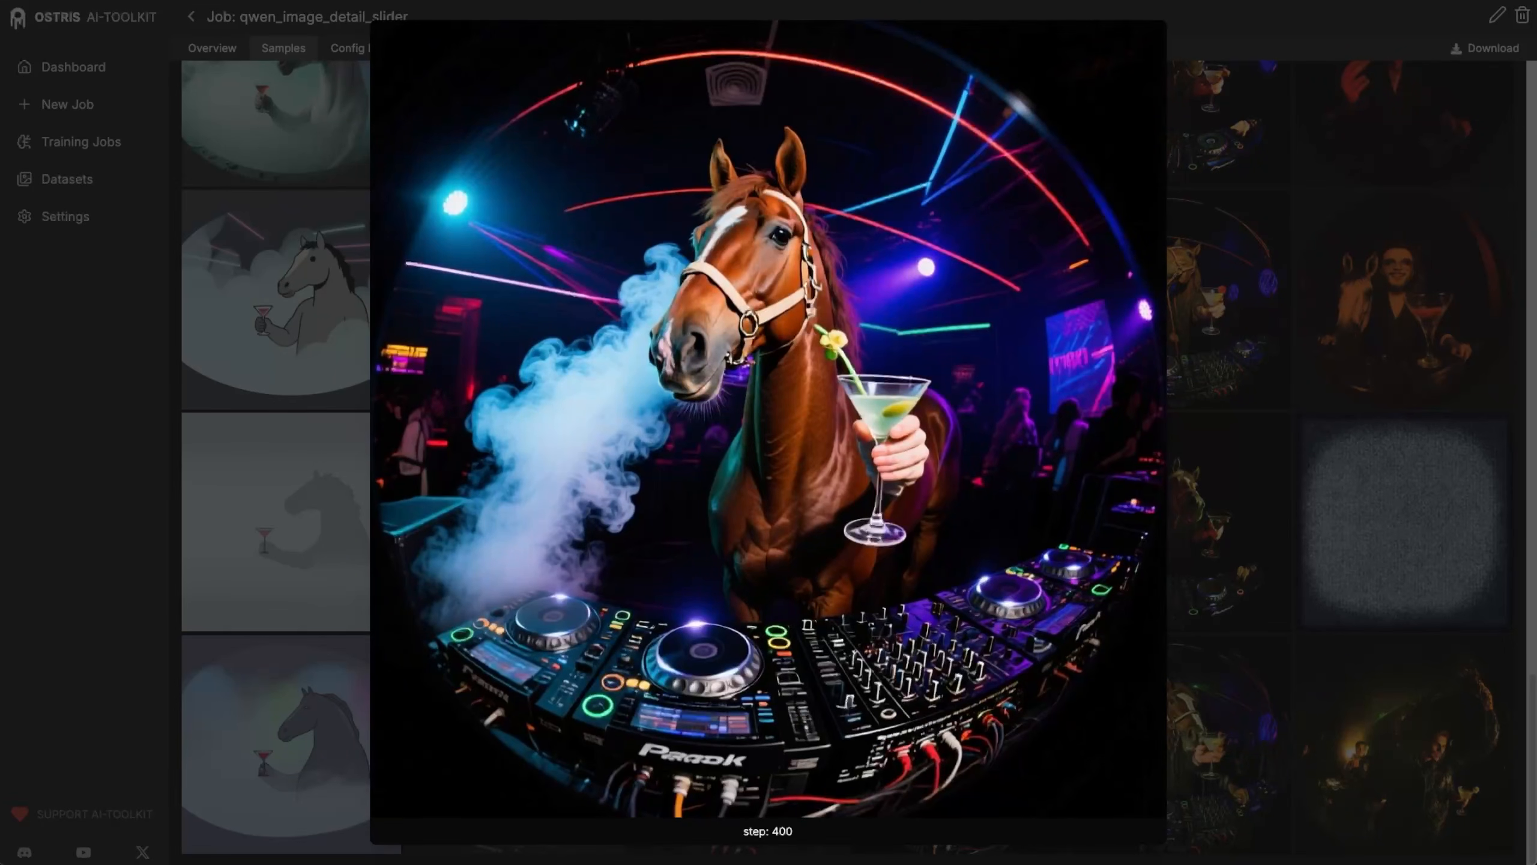
Close the enlarged sample and examine how the sample rows change over the course of the training.
click(1427, 696)
scroll(997, 465, up, 5)
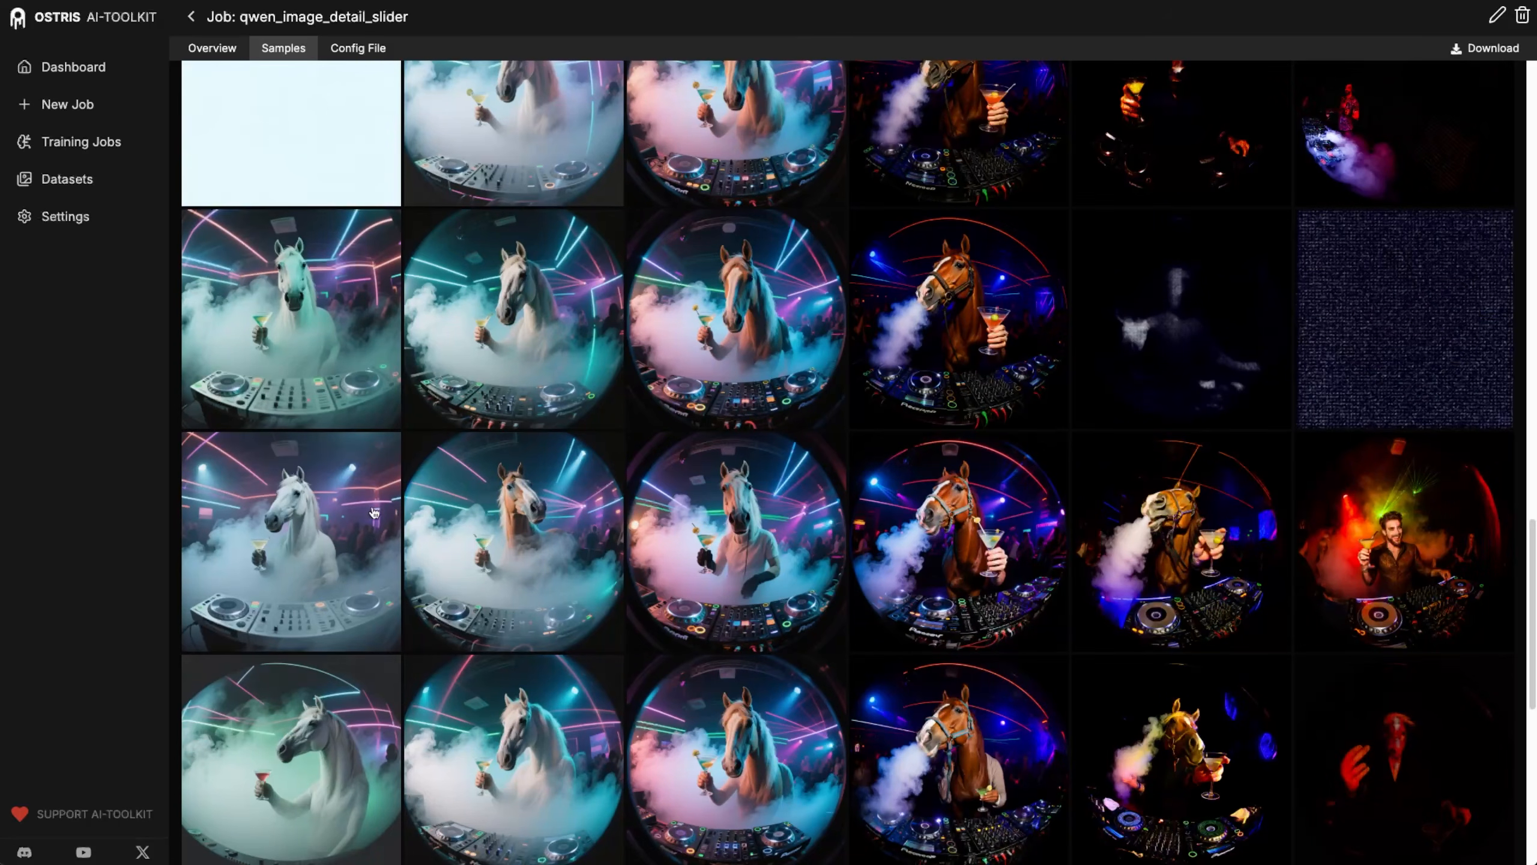
scroll(1061, 580, up, 5)
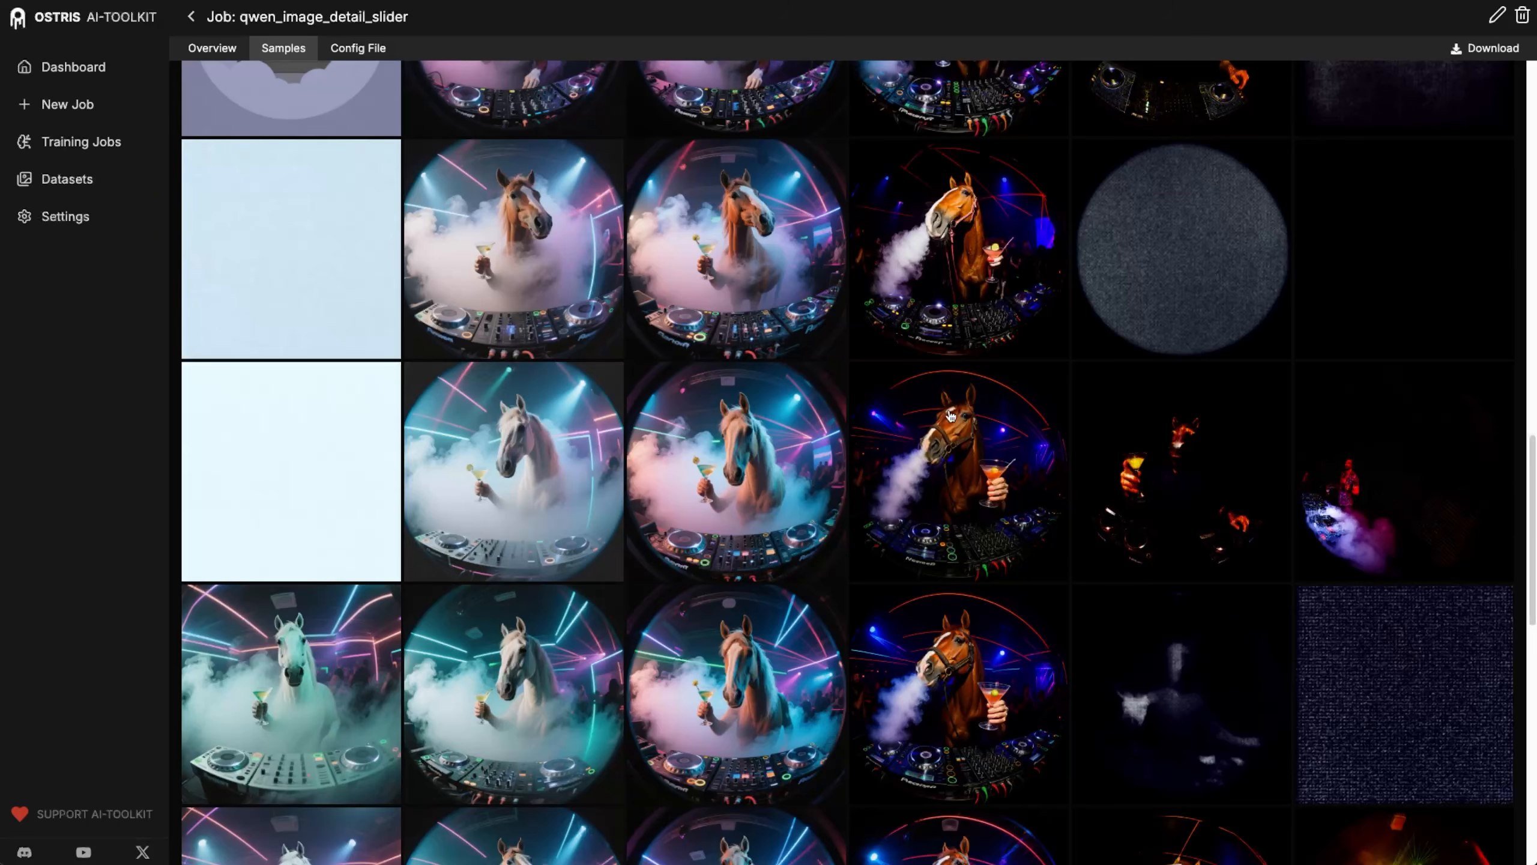
scroll(952, 421, up, 3)
scroll(958, 425, up, 2)
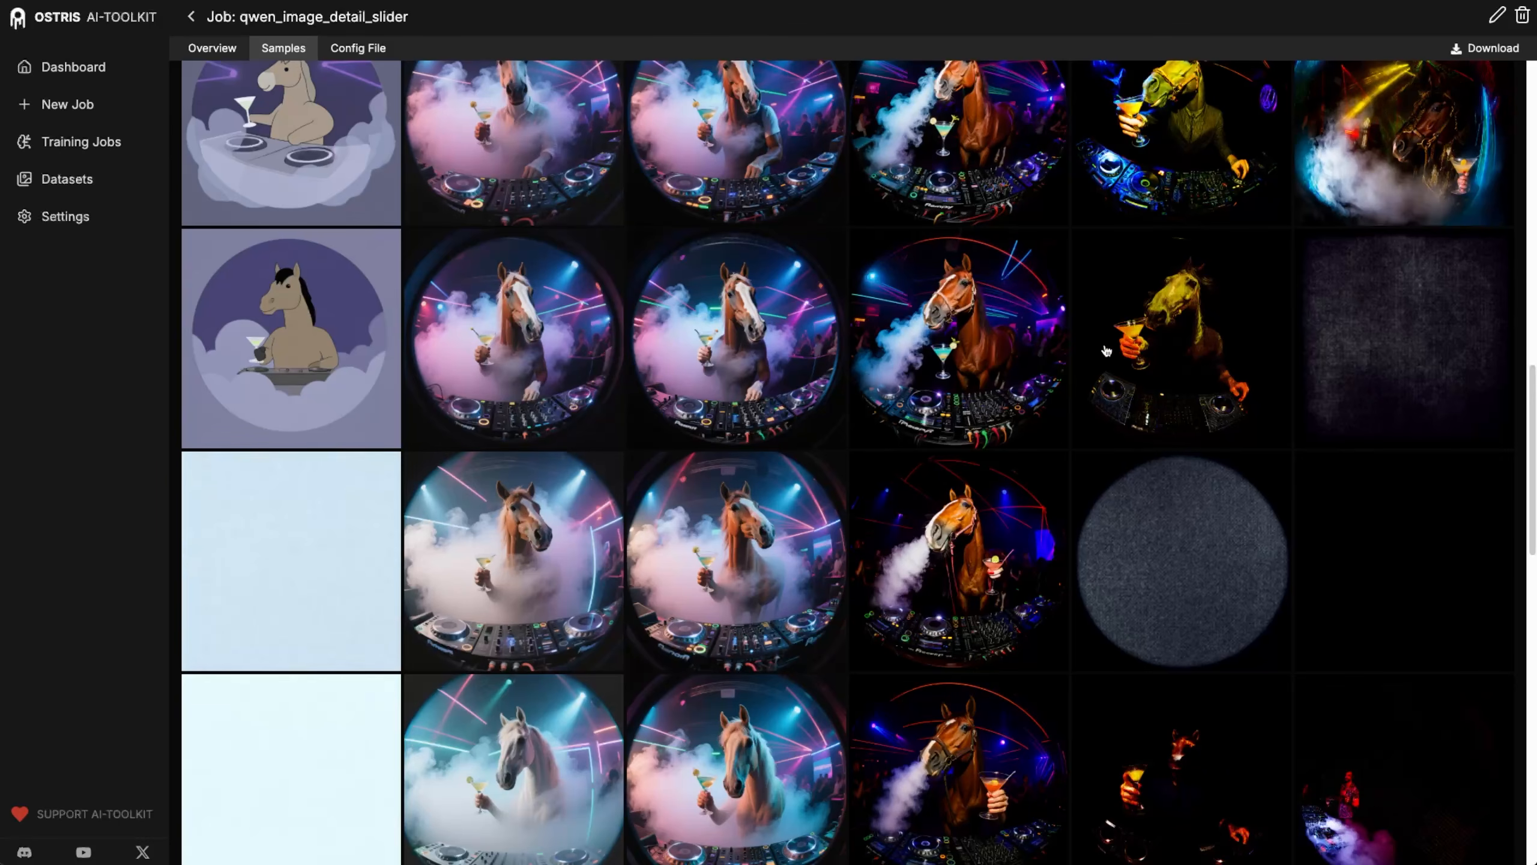
scroll(1107, 351, up, 15)
scroll(908, 573, down, 15)
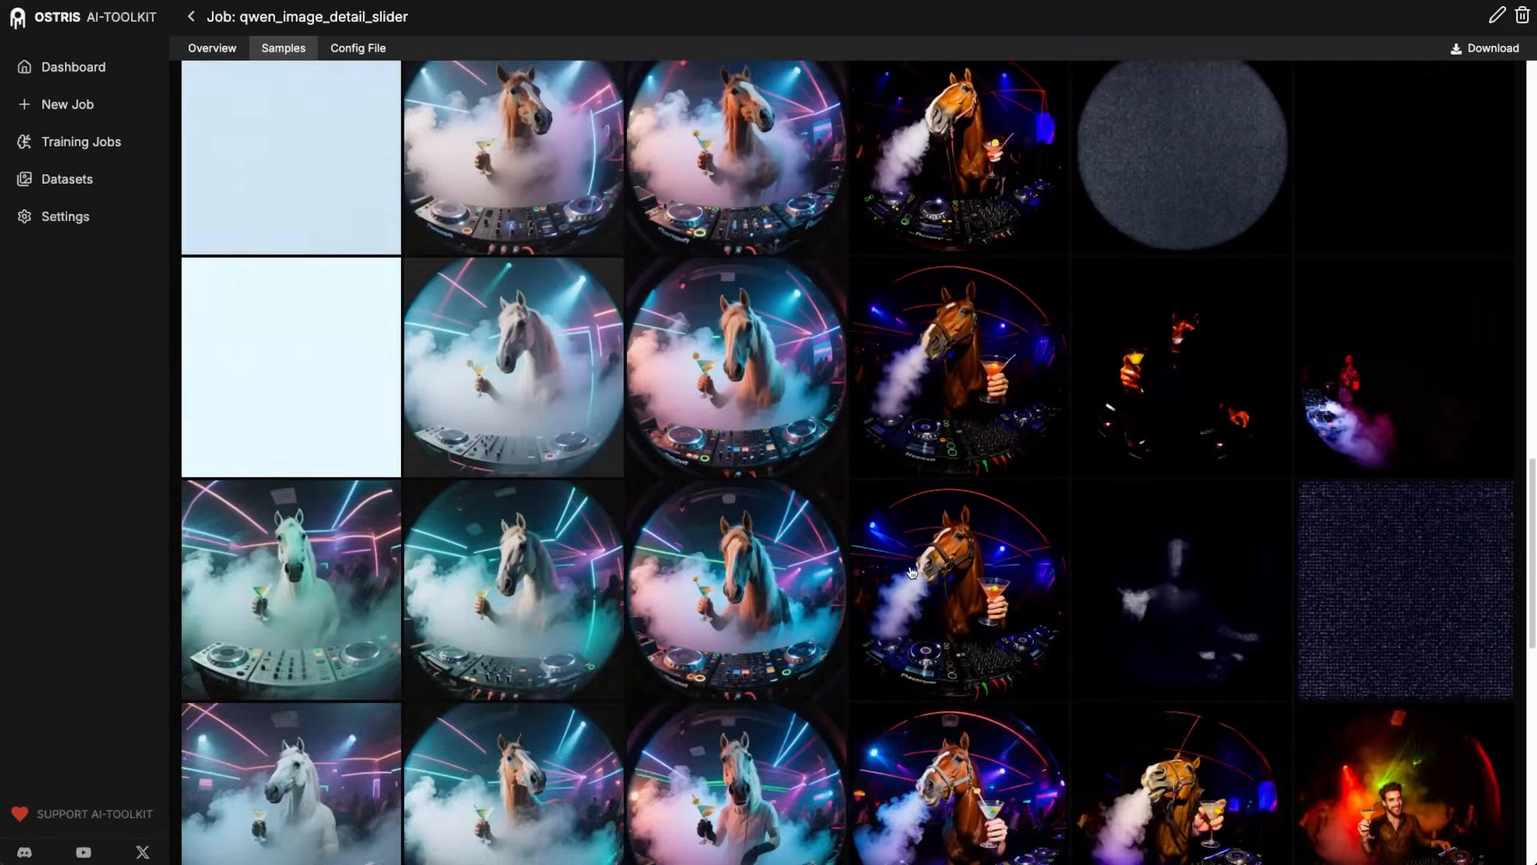
scroll(914, 569, down, 4)
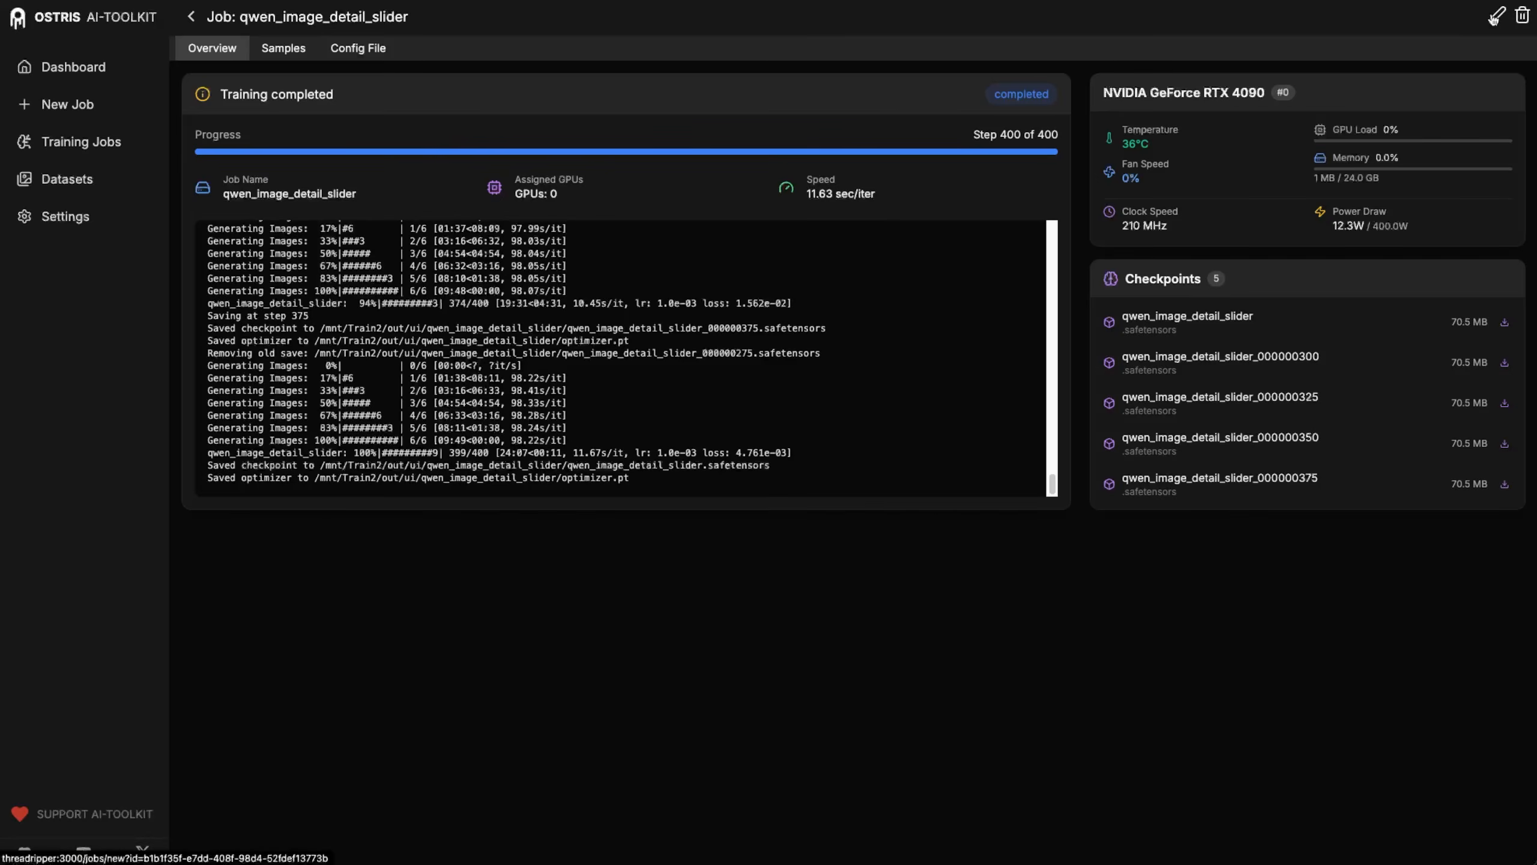
Open the completed qwen_image_detail_slider job for editing and set its training steps to 500.
click(1496, 15)
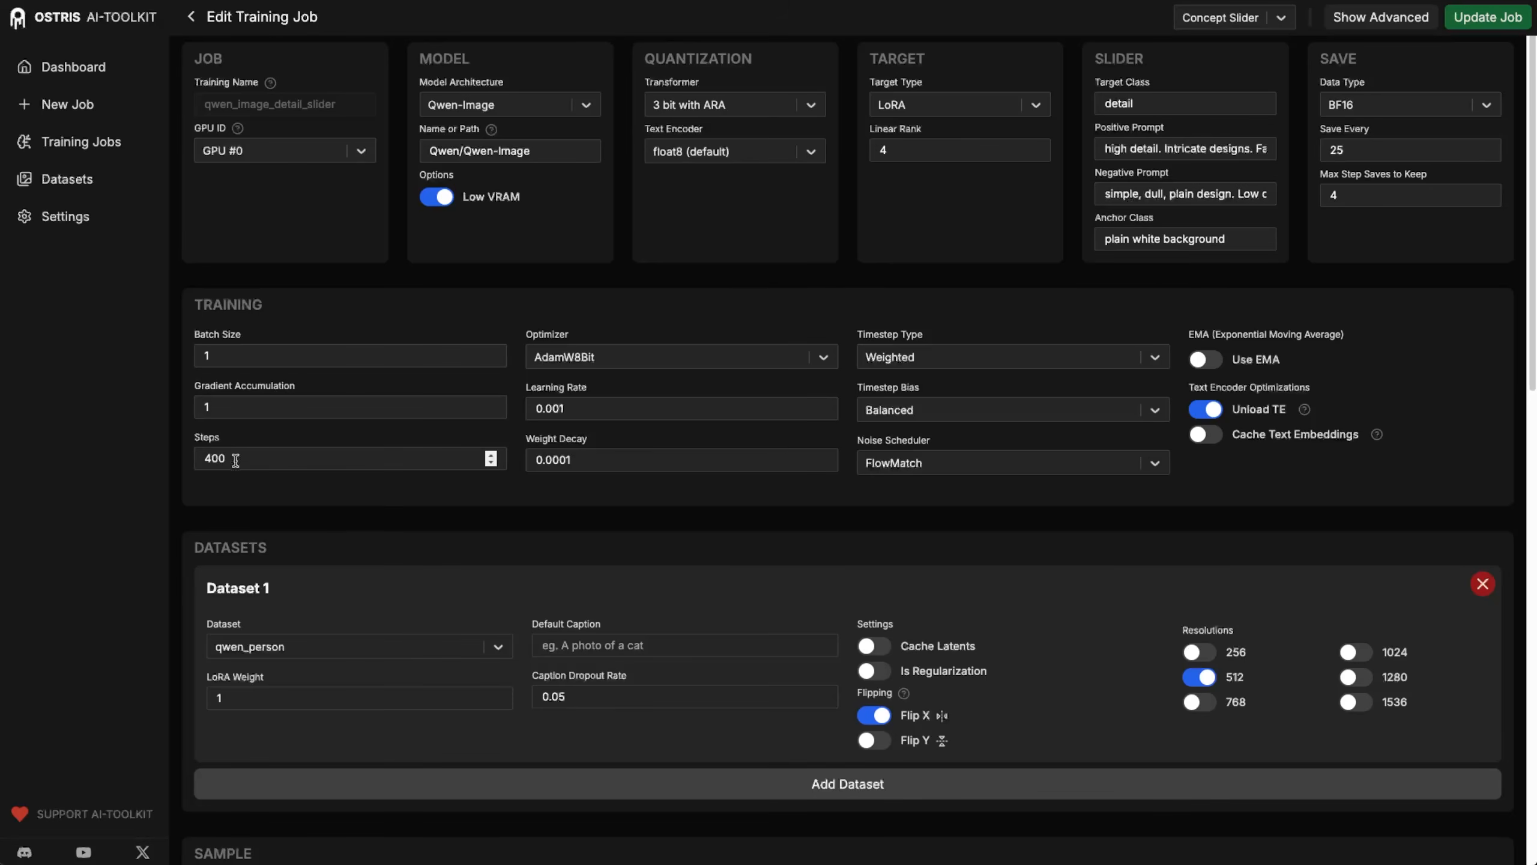
drag(211, 457, 203, 457)
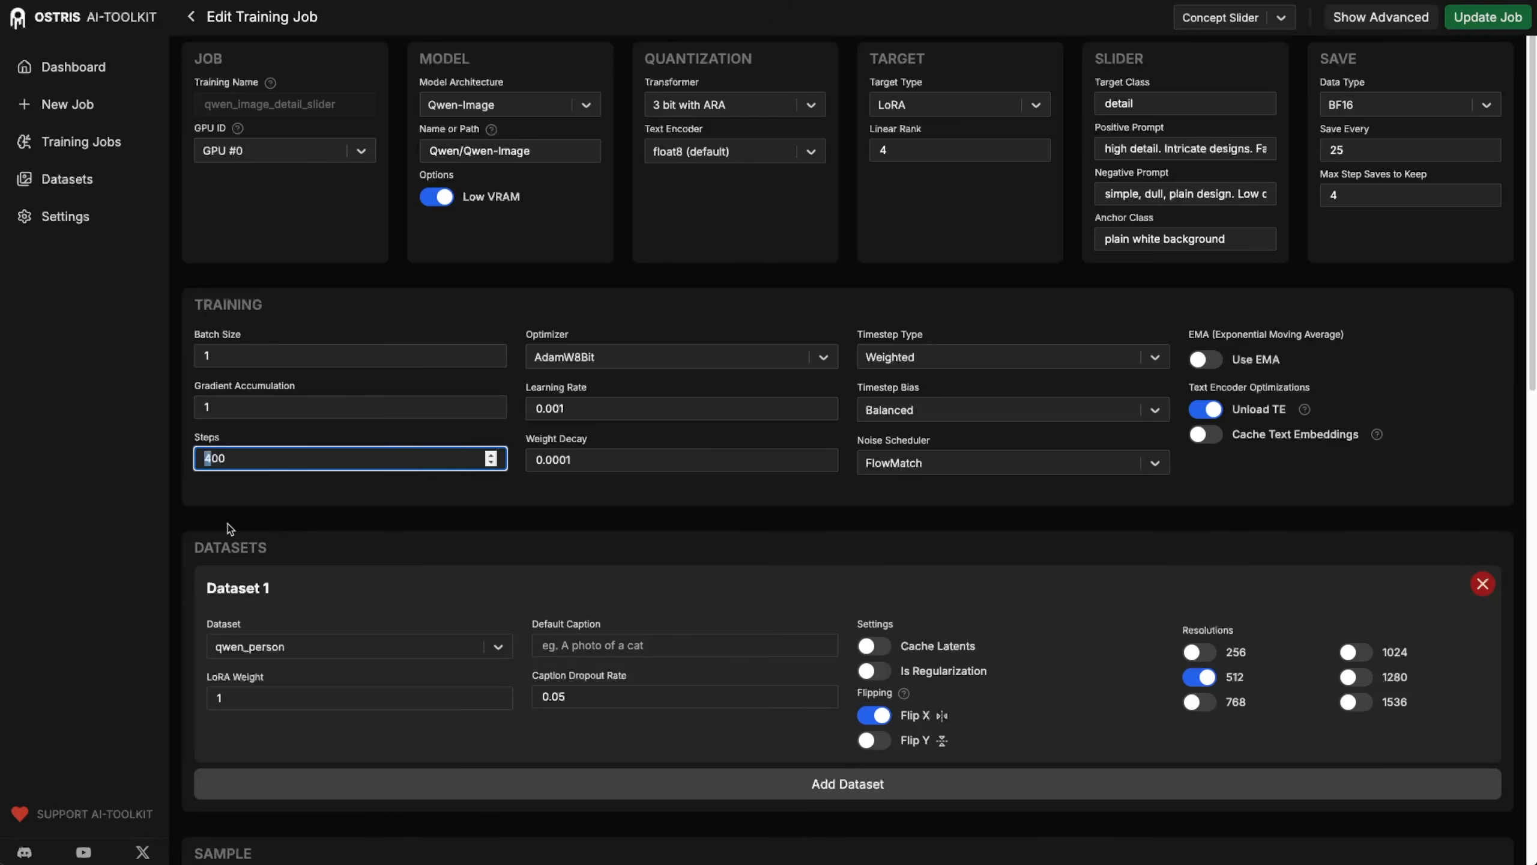
text(5)
click(1105, 299)
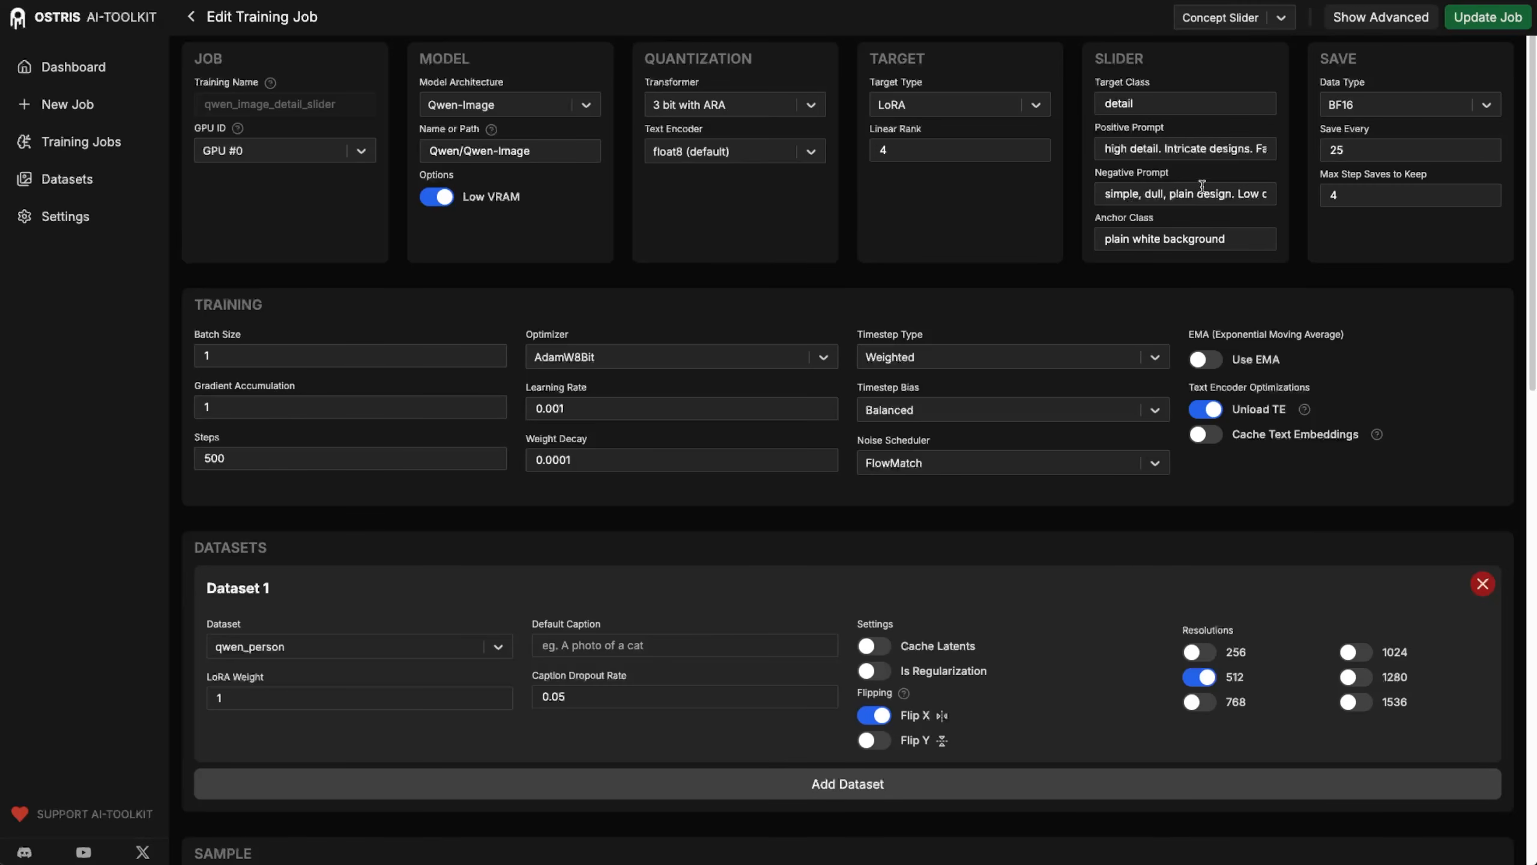
Append ", high contrast, dark" to the slider's negative prompt and update the job.
drag(1104, 148, 1292, 152)
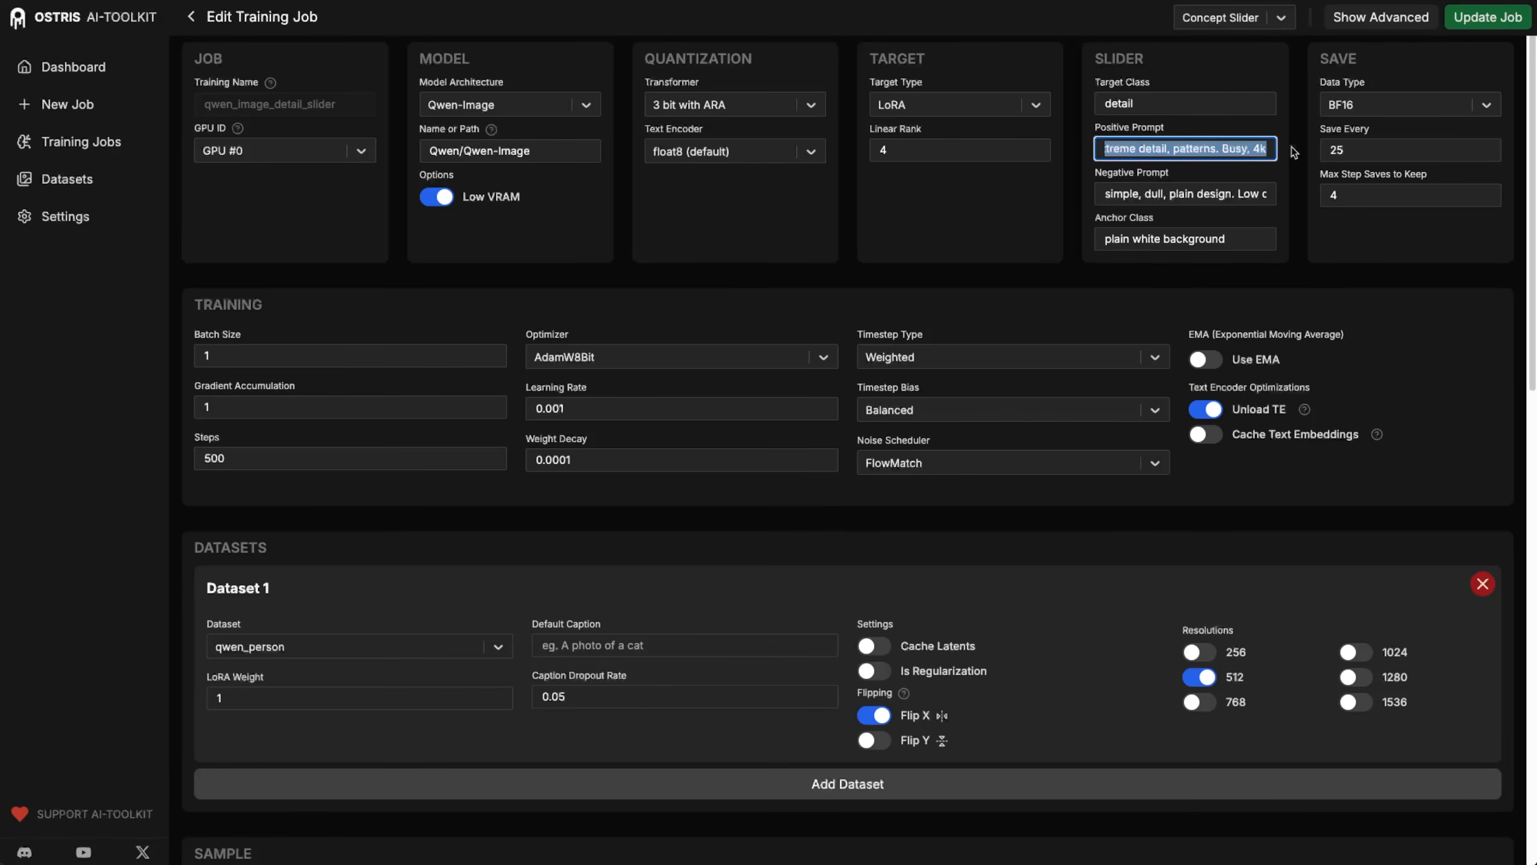
click(1261, 189)
click(1211, 193)
drag(1189, 193, 1285, 198)
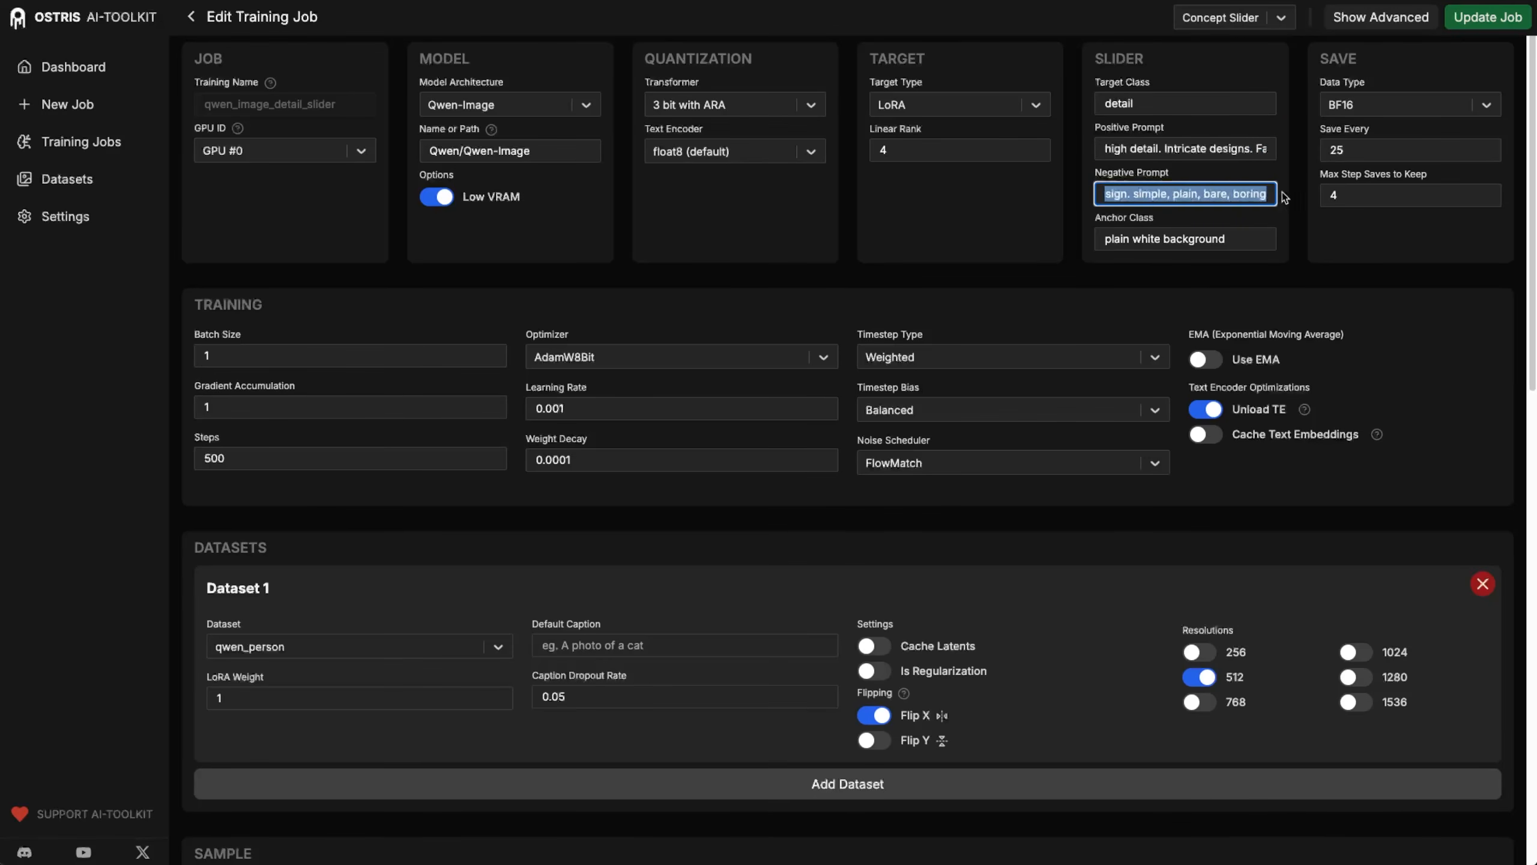
click(1266, 194)
text(,)
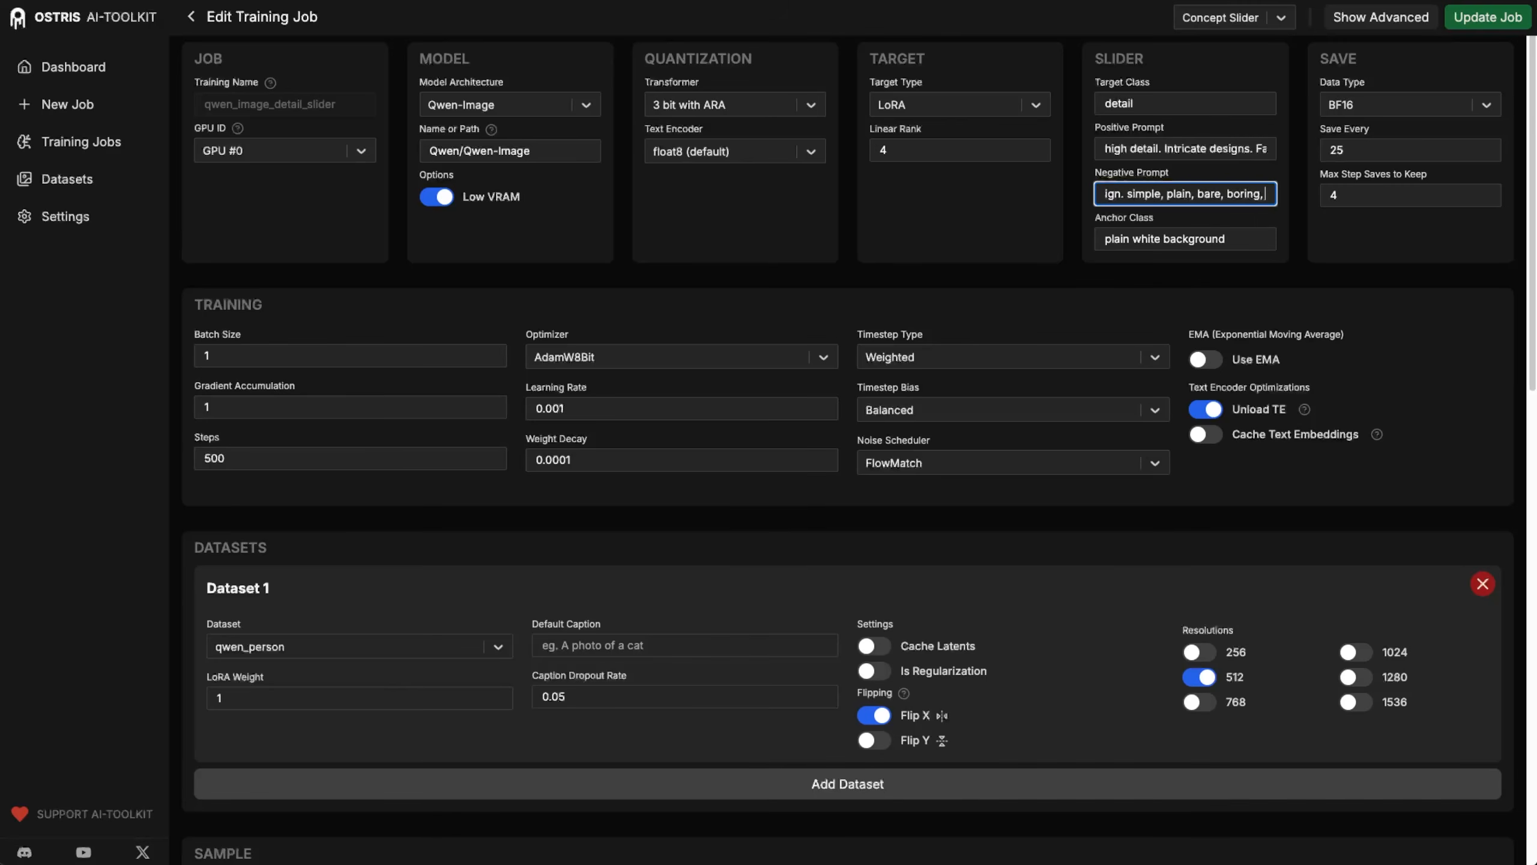
text( high contra)
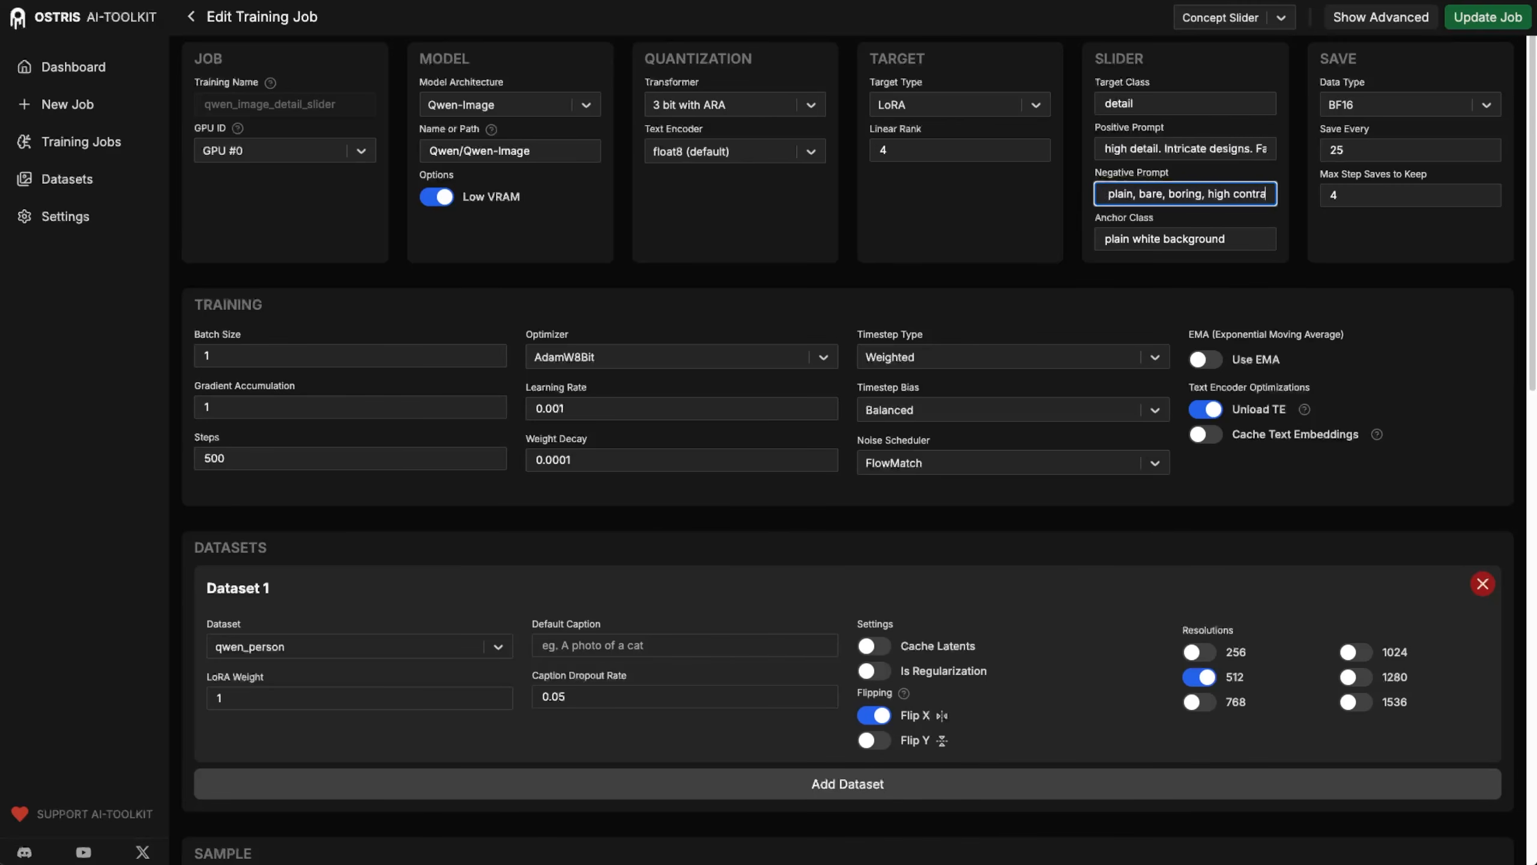
text(st, dark)
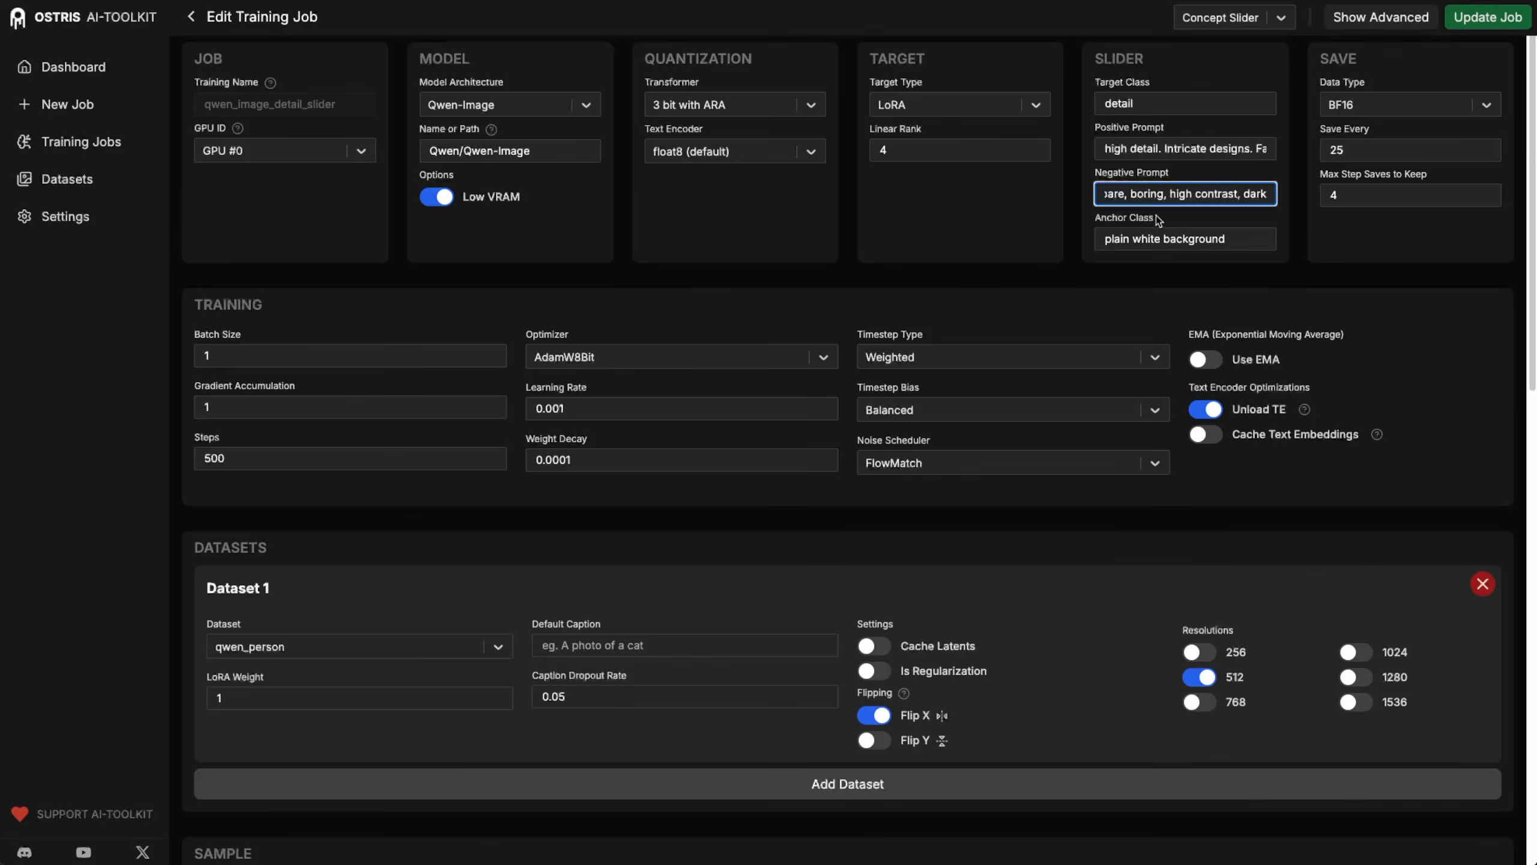
click(1488, 18)
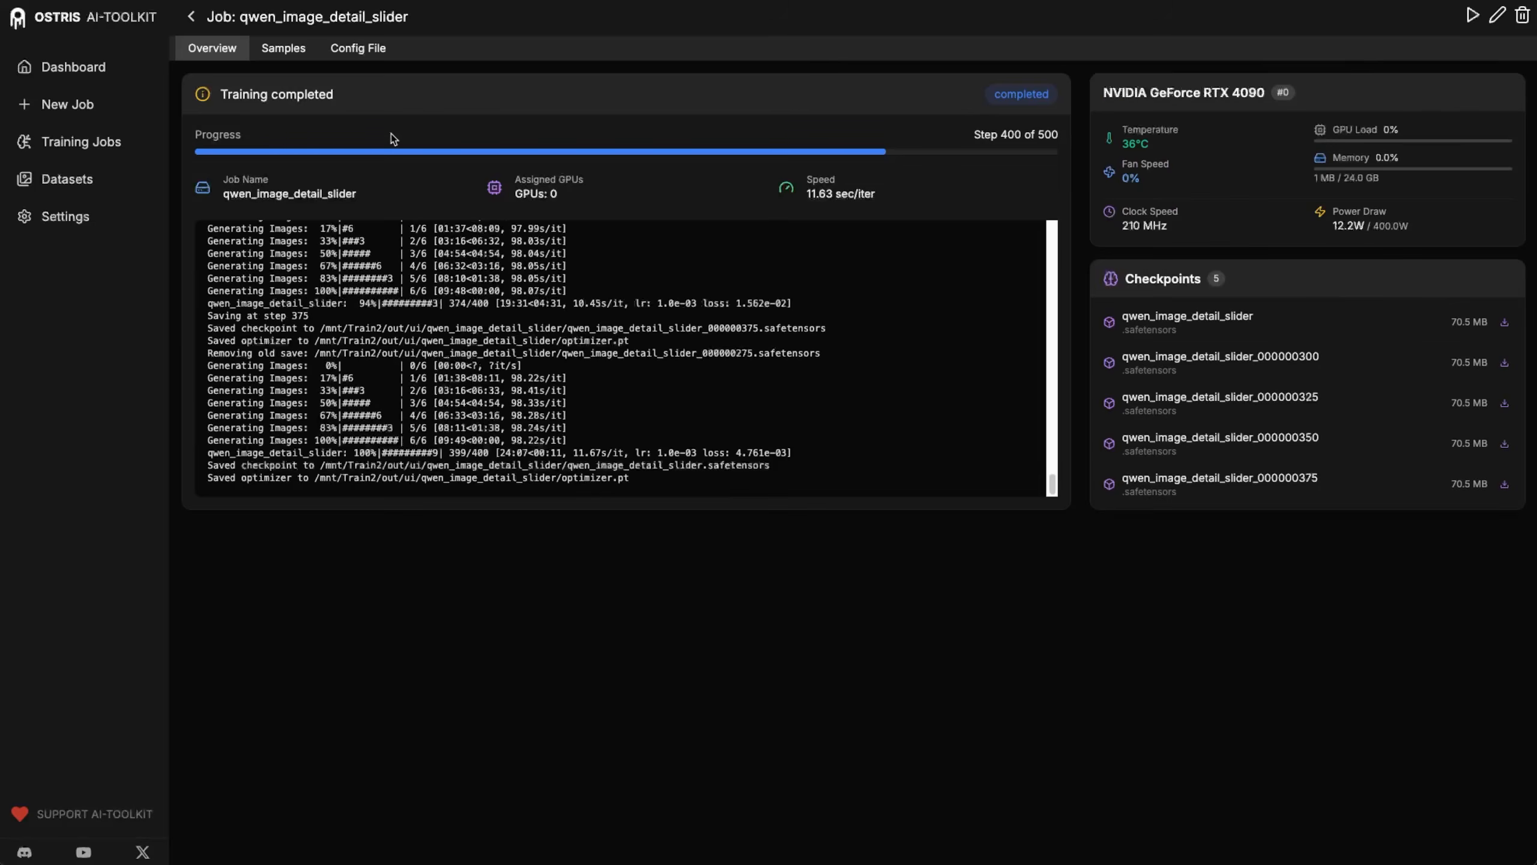
Check the job's latest sample rows and resume its training.
click(297, 63)
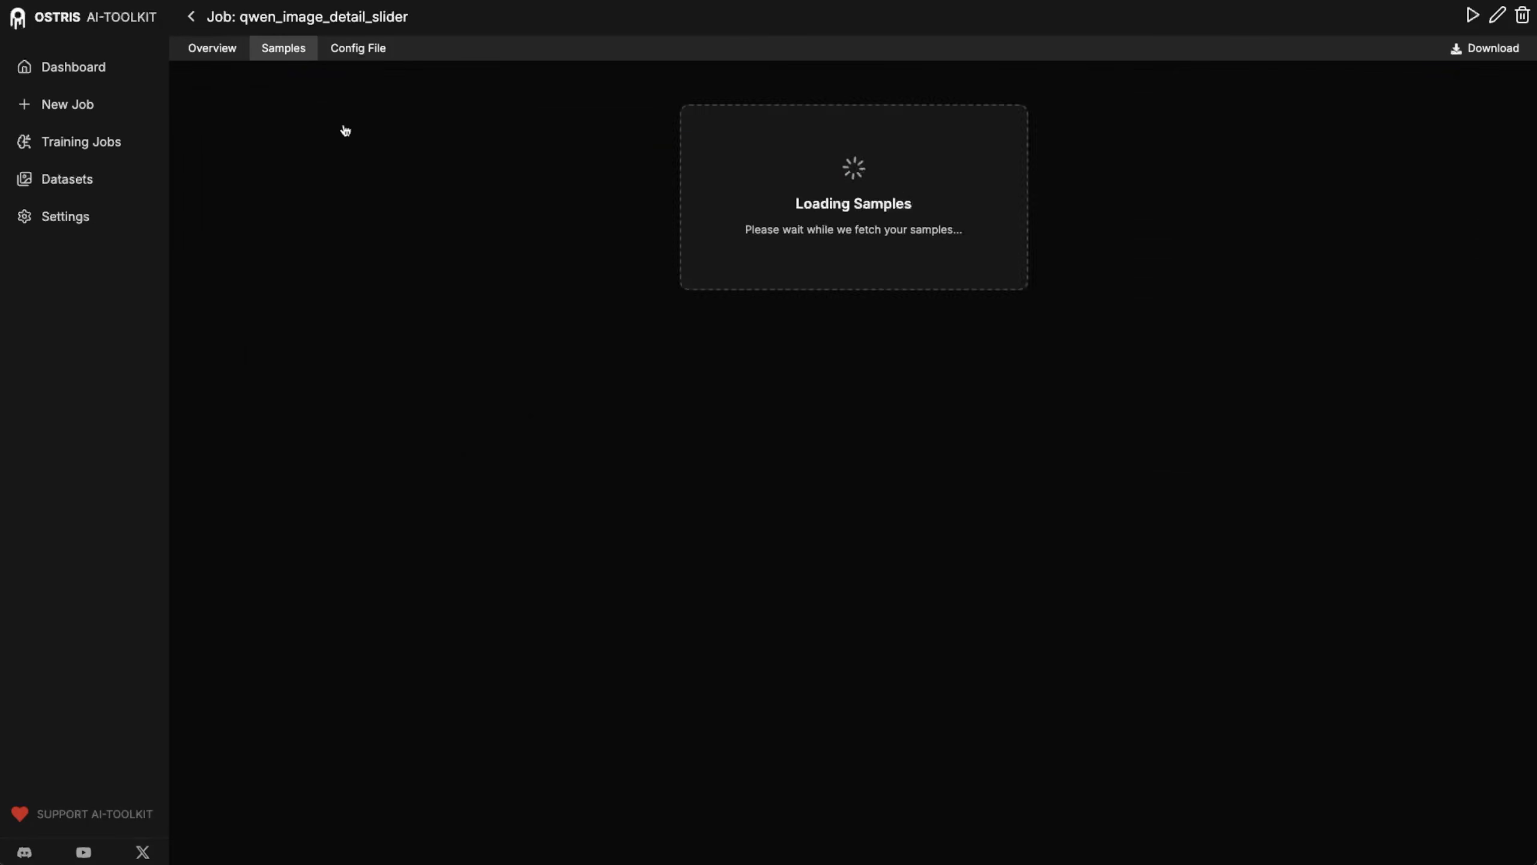
scroll(623, 731, down, 10)
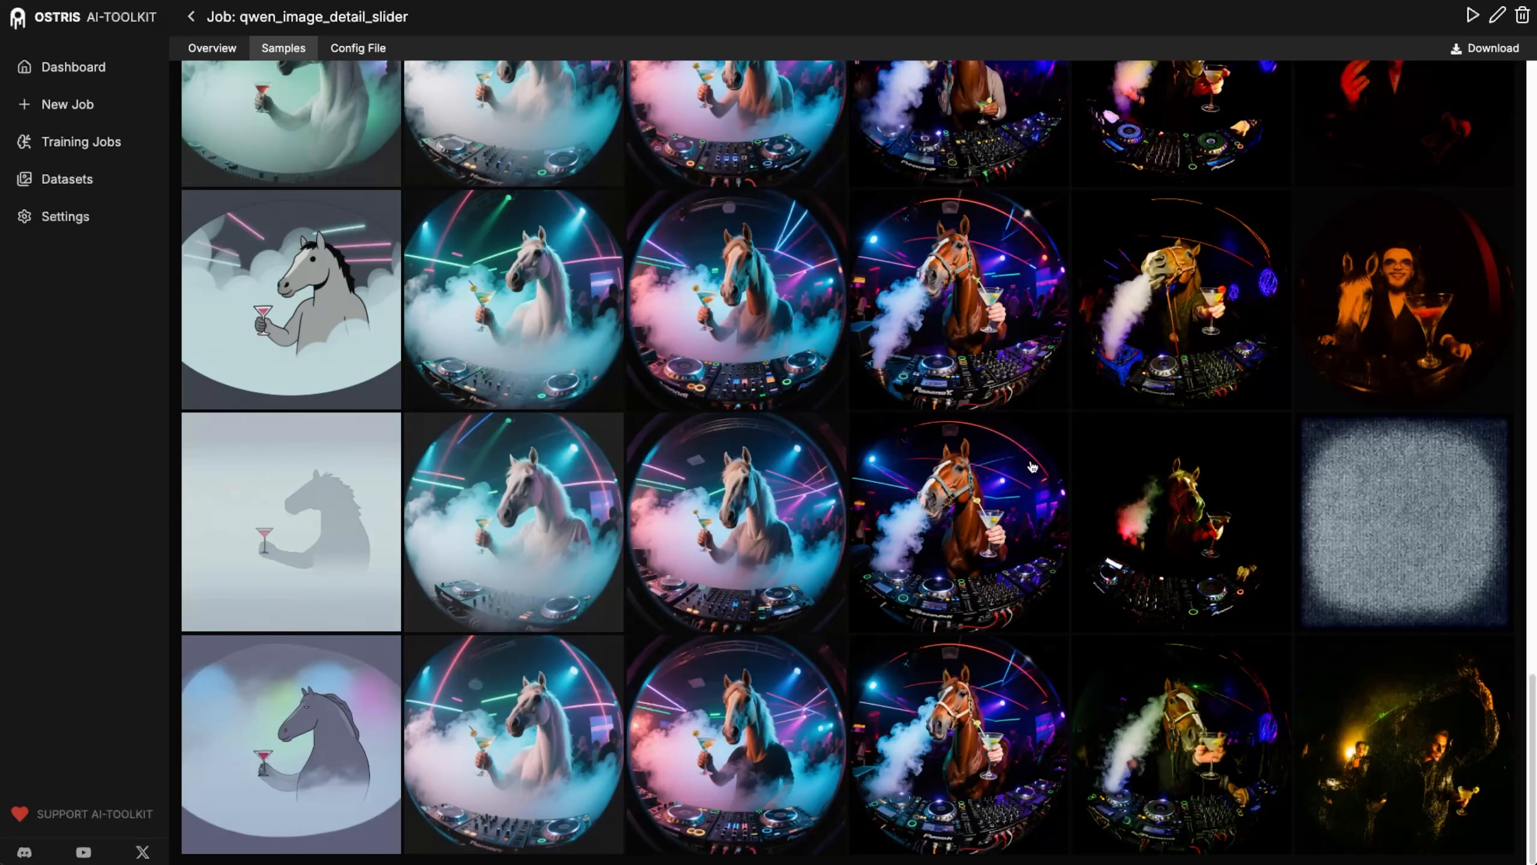
click(1473, 18)
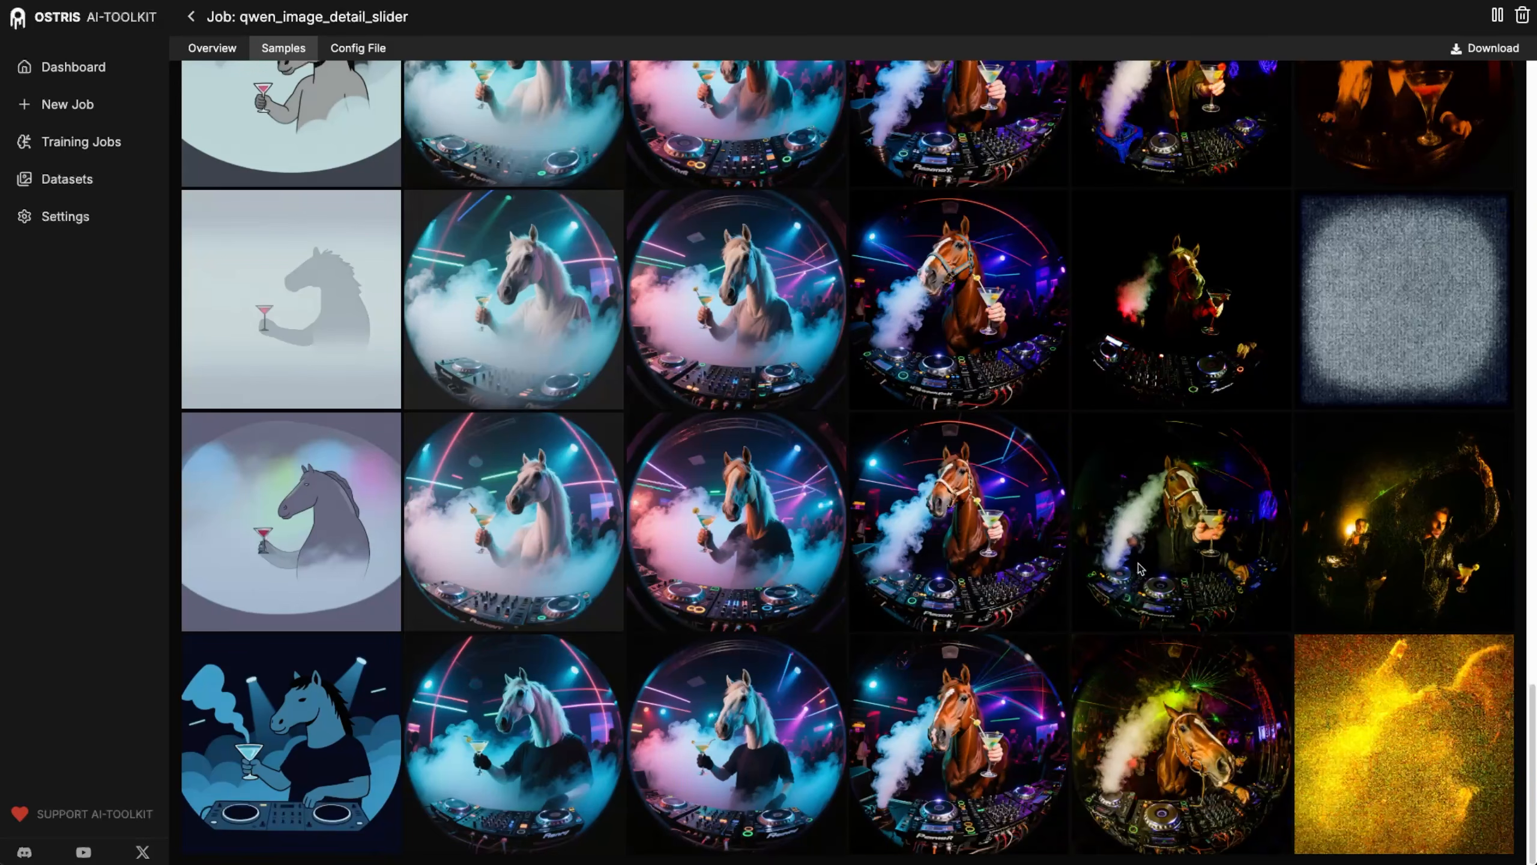
Stop the running qwen_image_detail_slider job and confirm the stop.
click(1496, 17)
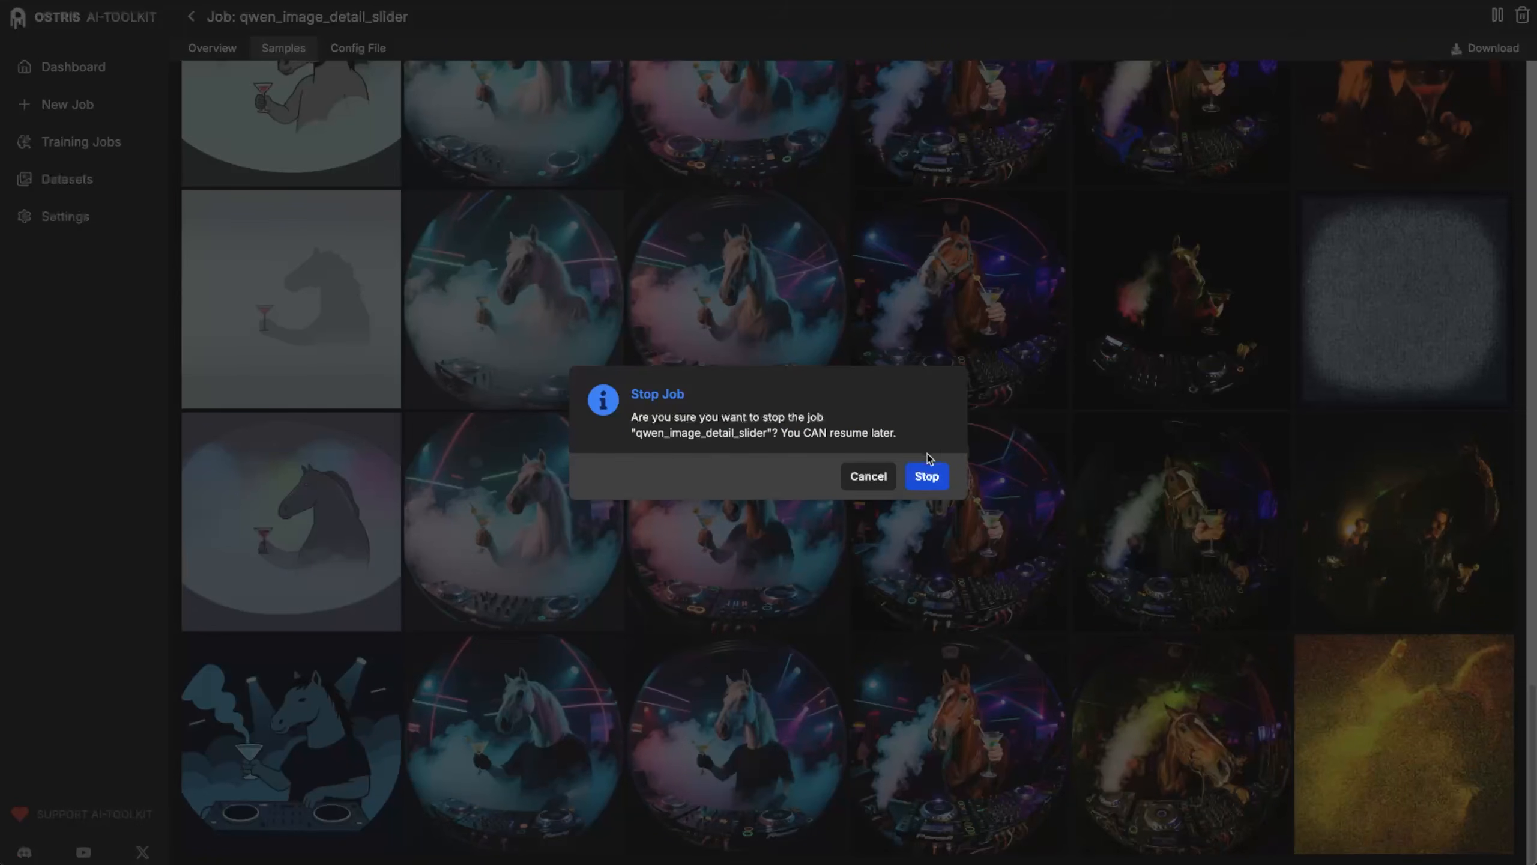
click(926, 476)
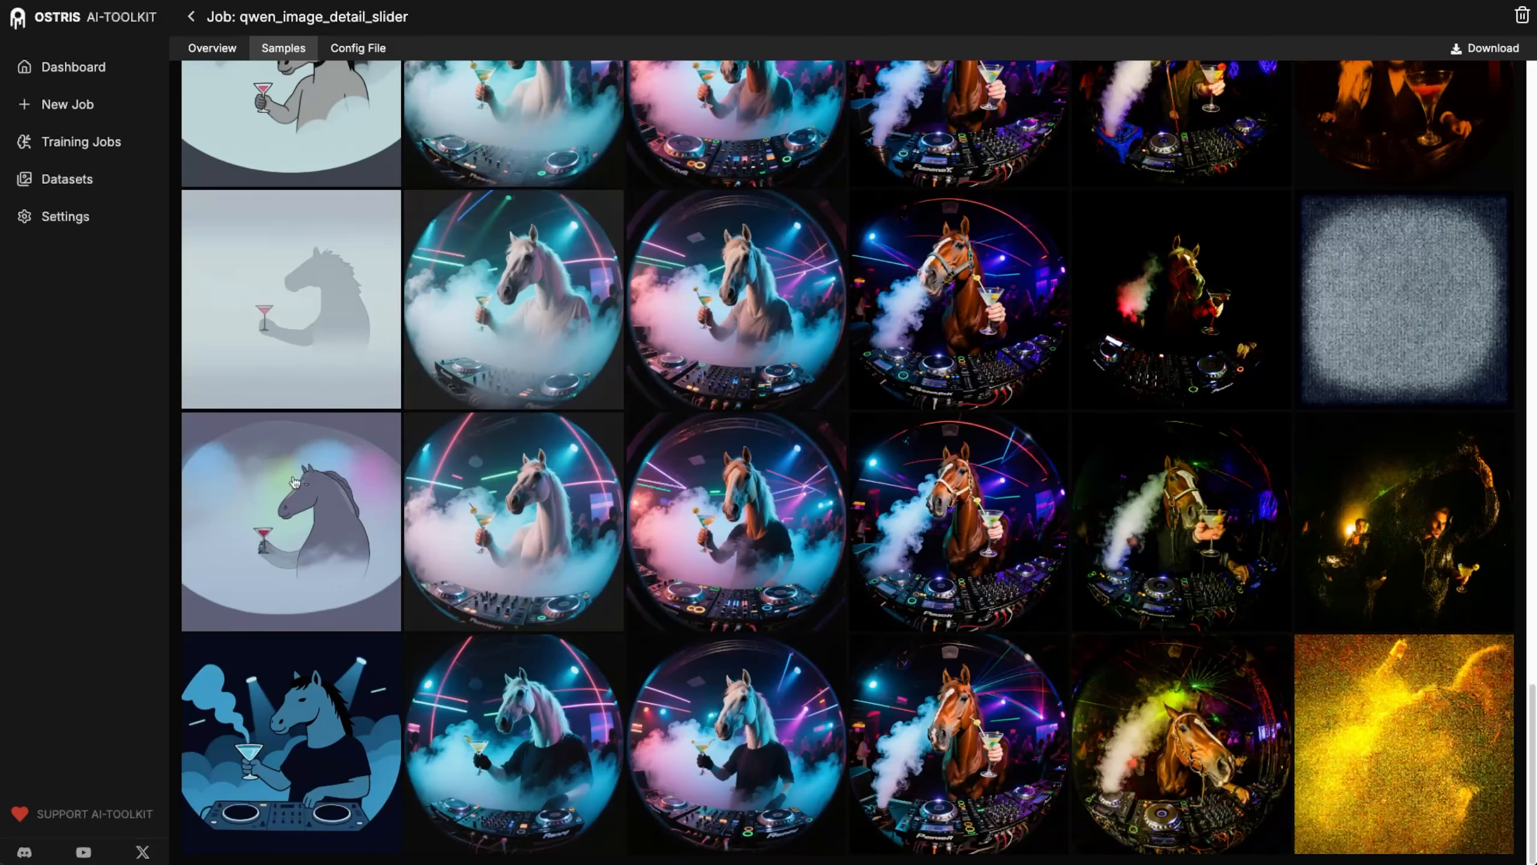
Compare the enlarged step 425 samples at the two lowest LoRA scales with their step 400 versions, and close the enlarged view.
click(329, 718)
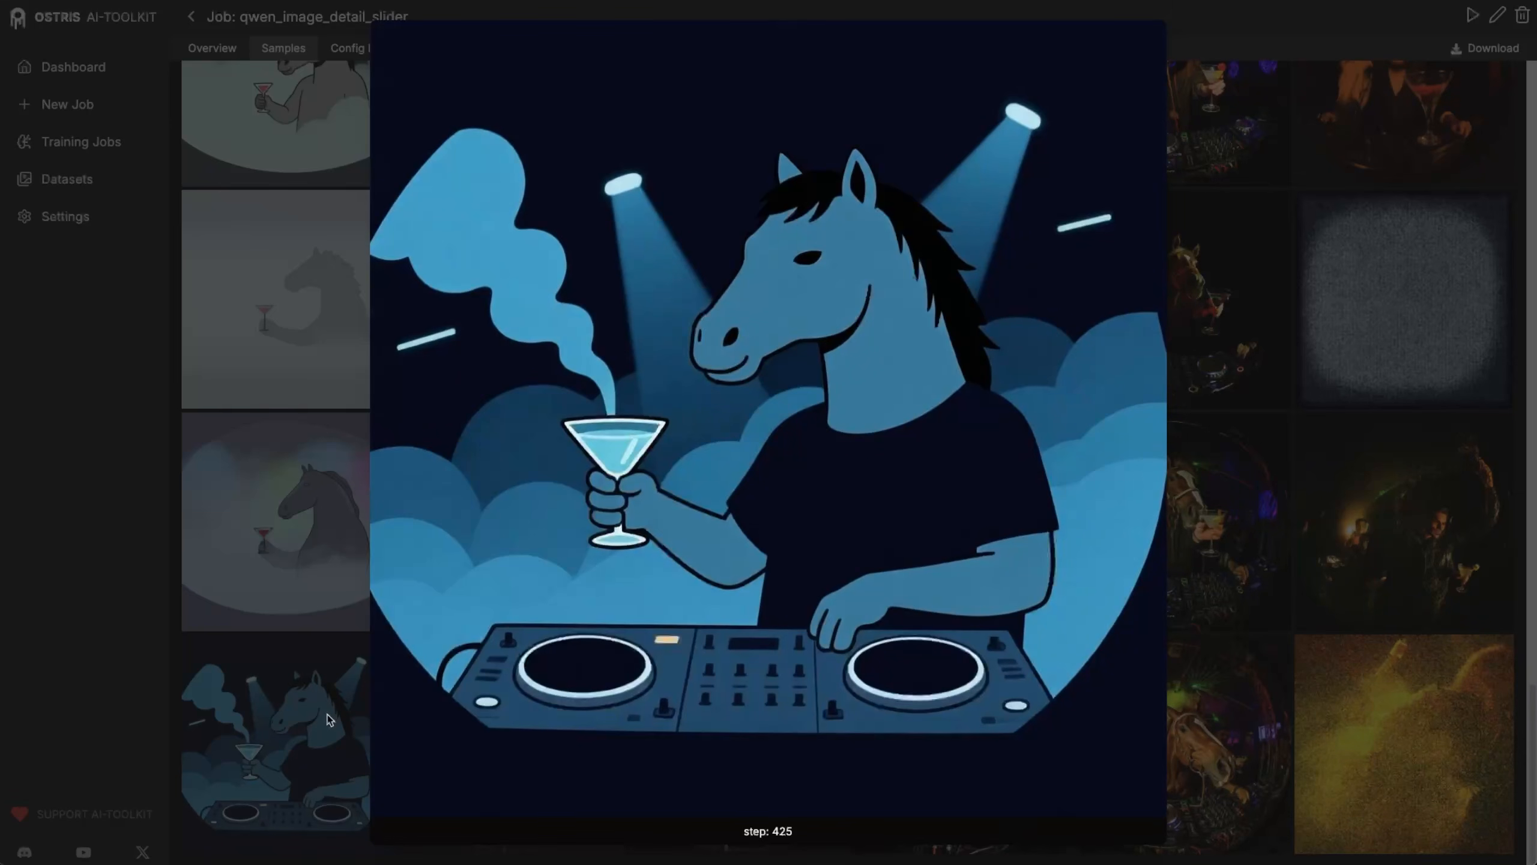
key(Up)
key(Up)
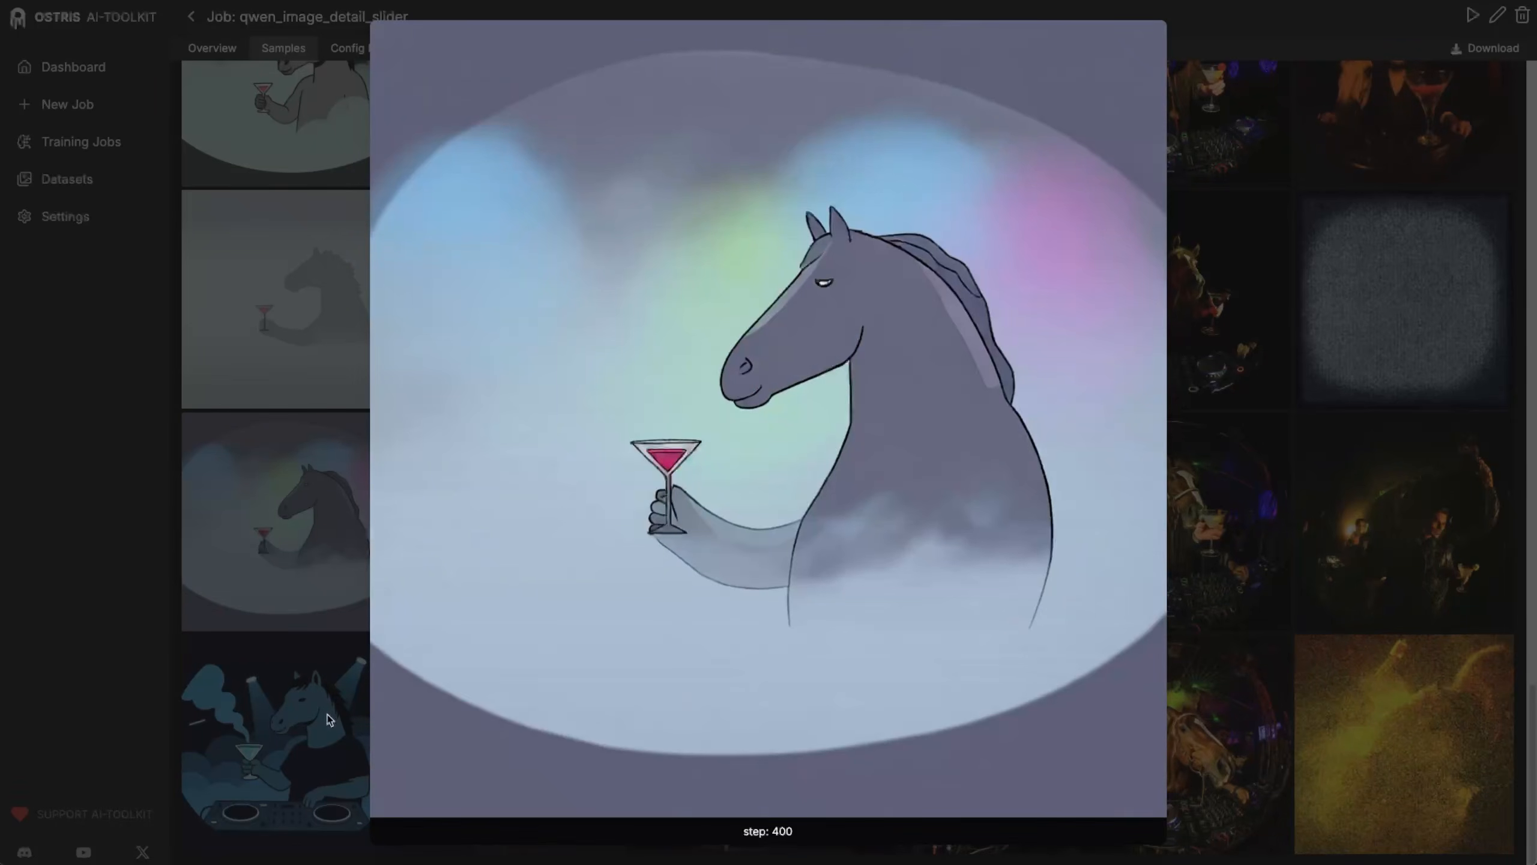
key(Down)
key(Down)
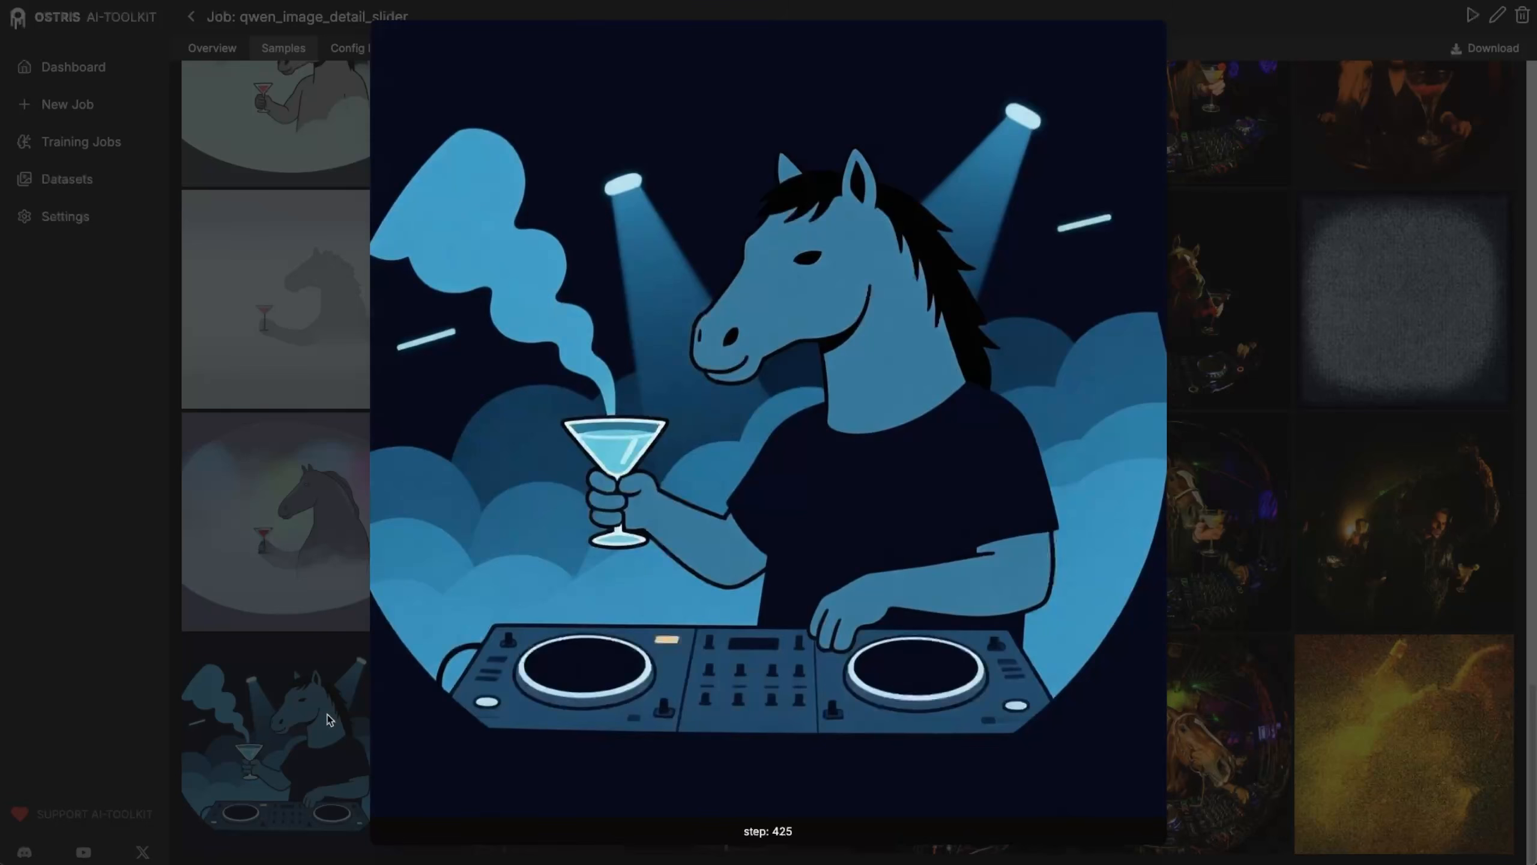
key(Right)
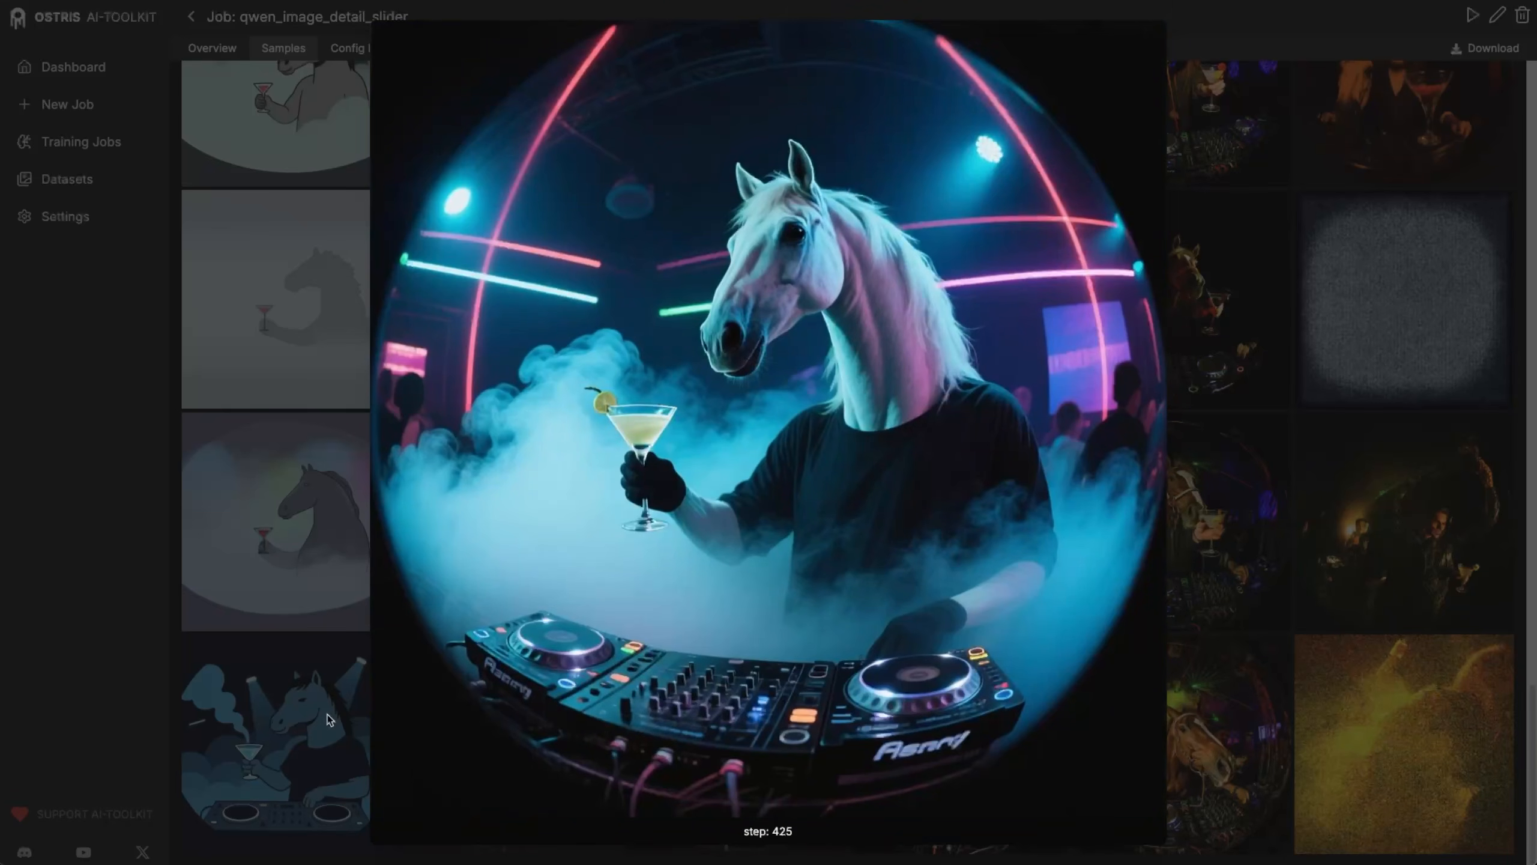
key(Up)
key(Down)
click(1223, 653)
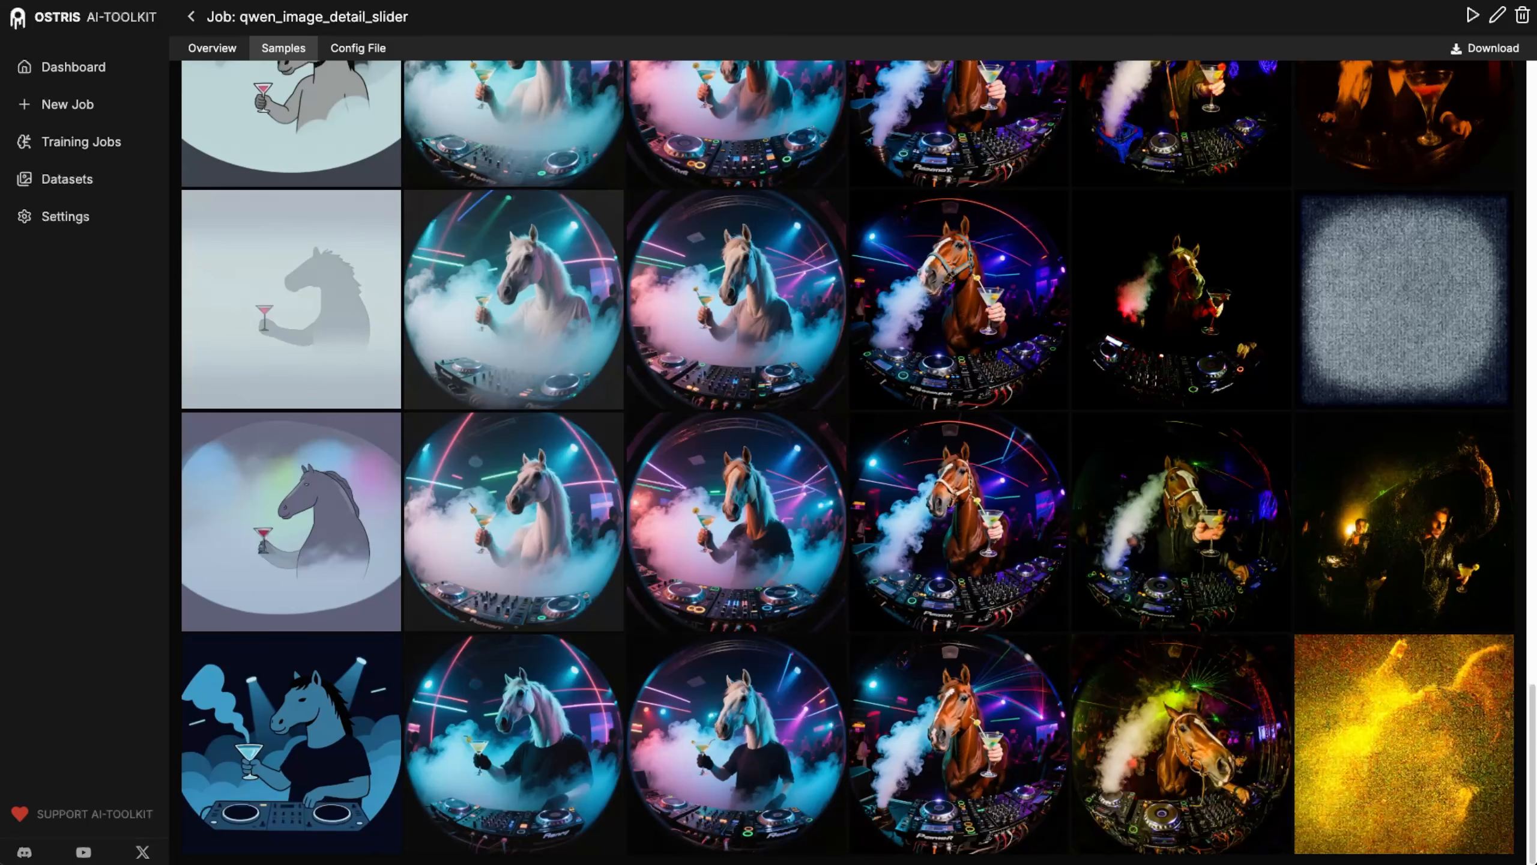
Open the stopped job for editing, append ", sepia" to the slider's negative prompt and update the job.
click(1496, 18)
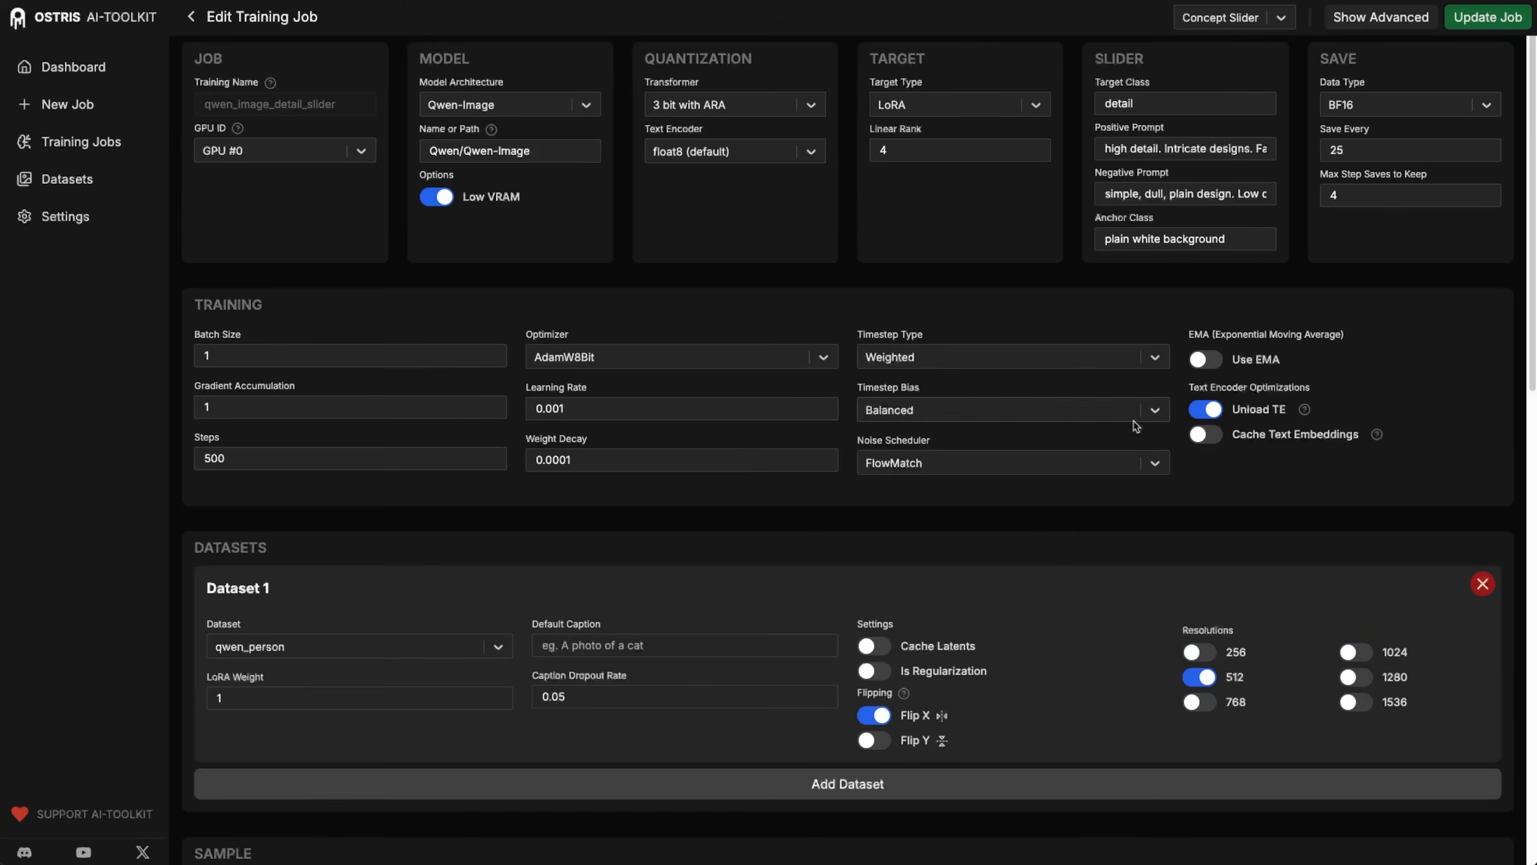
click(1158, 197)
drag(1188, 194, 1211, 194)
click(1270, 193)
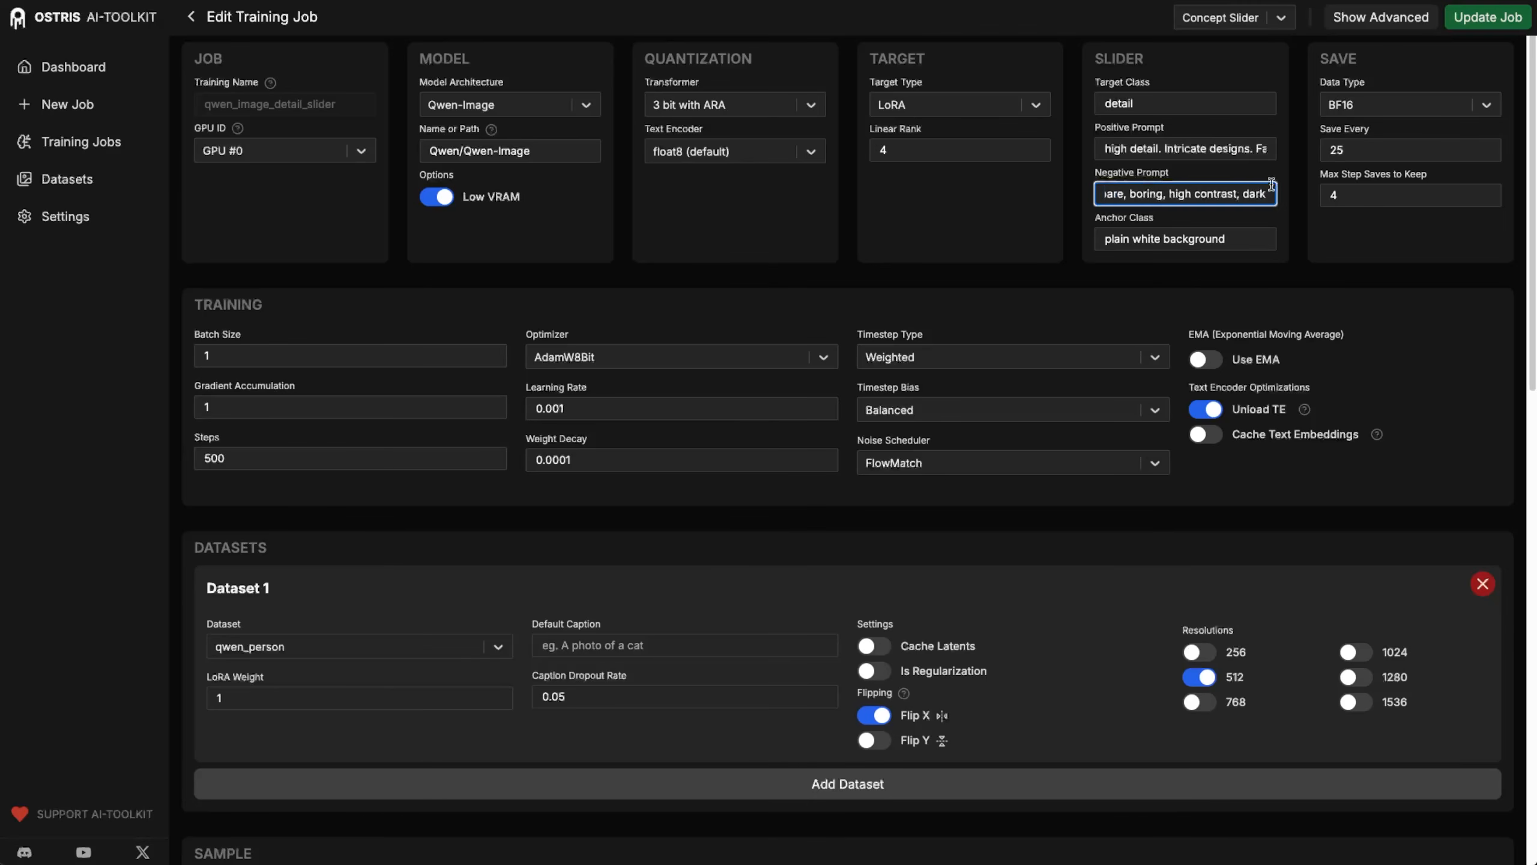
click(1238, 149)
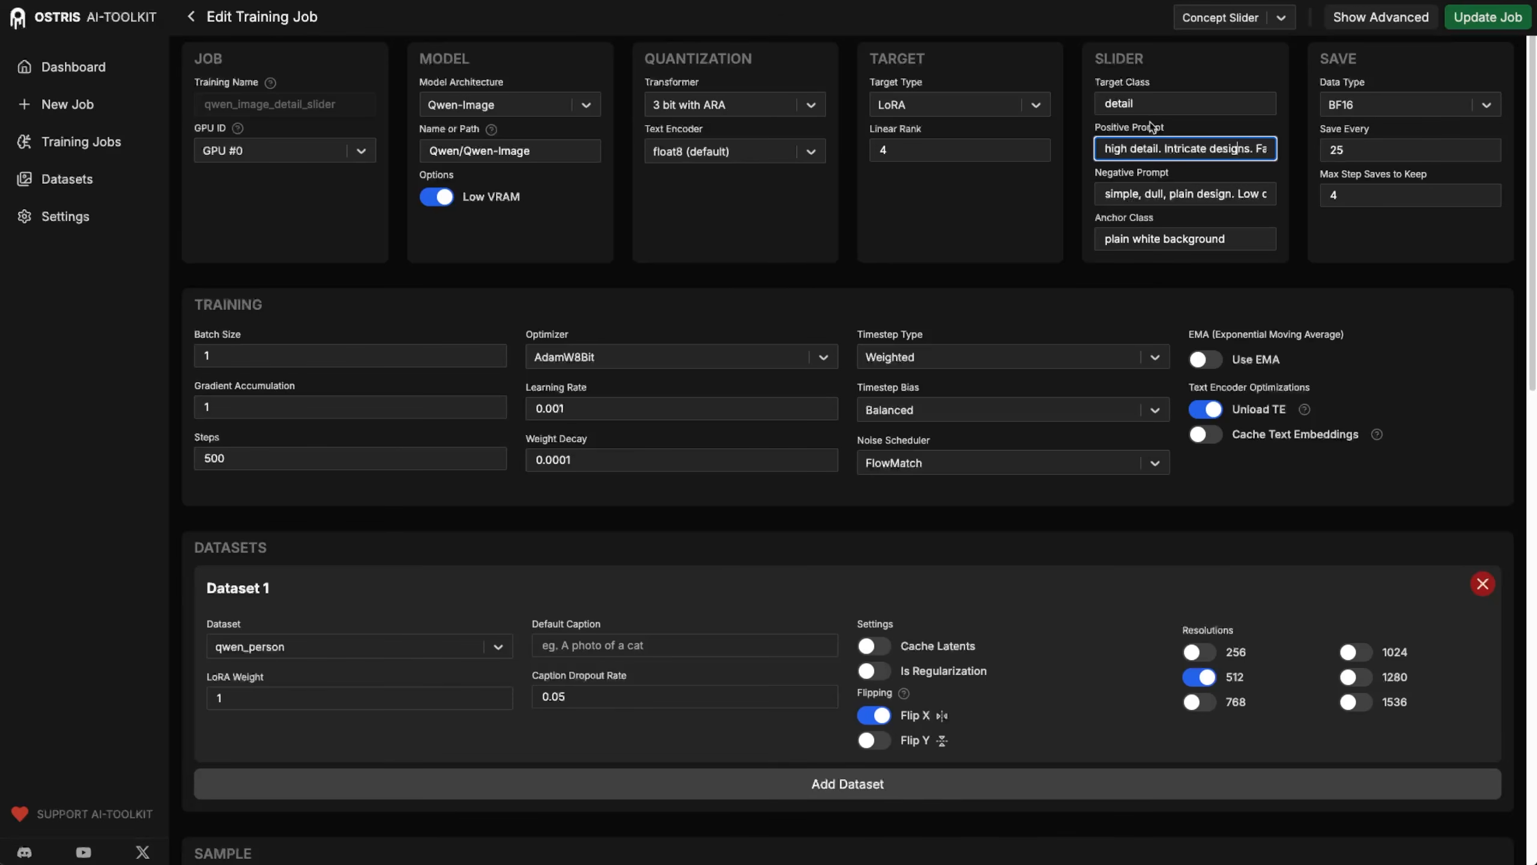
click(1180, 193)
key(End)
scroll(1206, 187, right, 5)
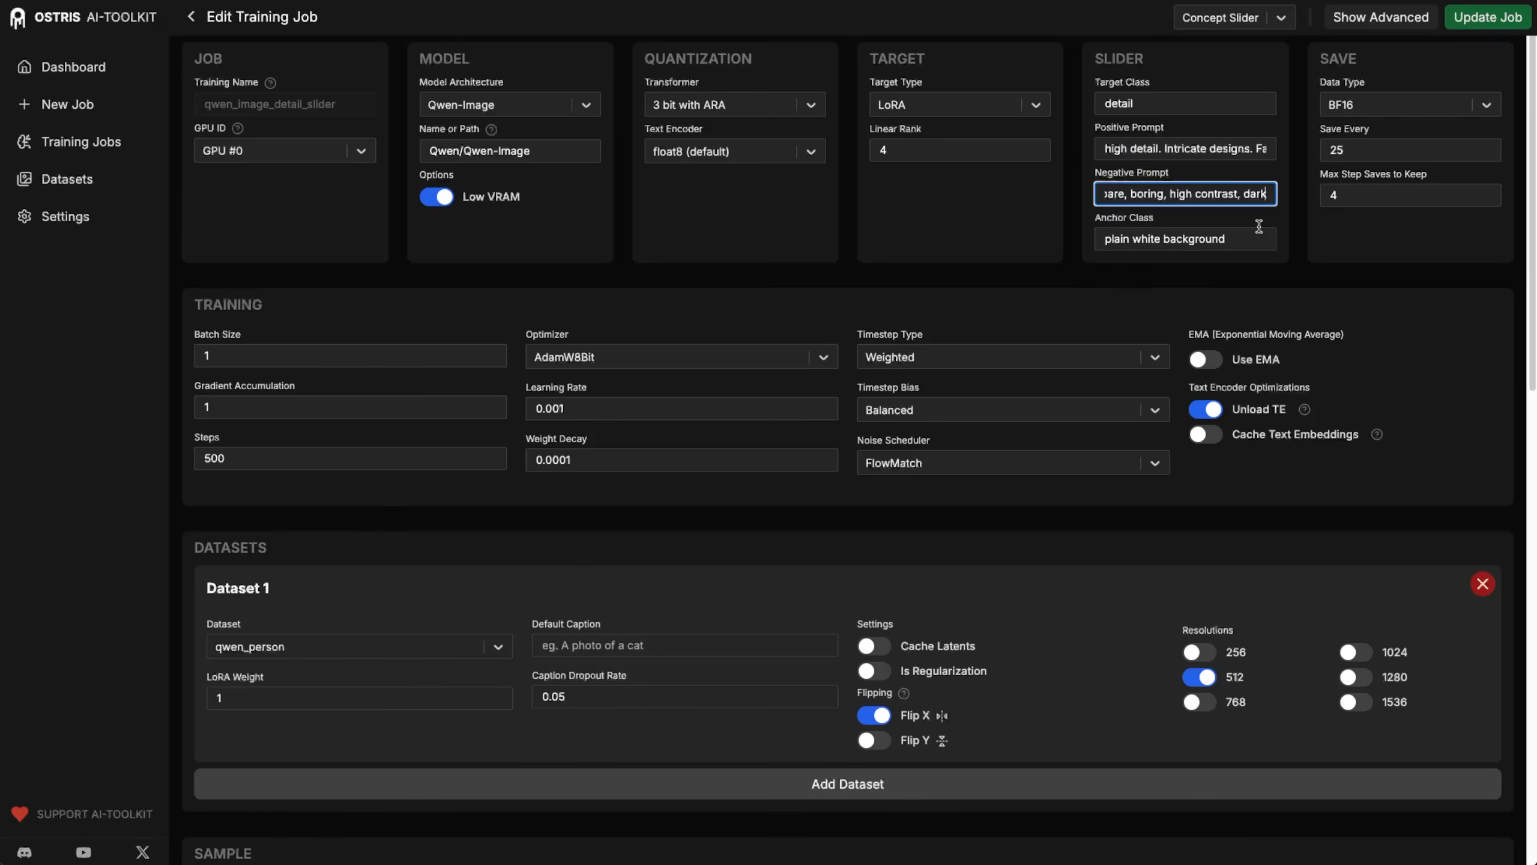
text(, sepia)
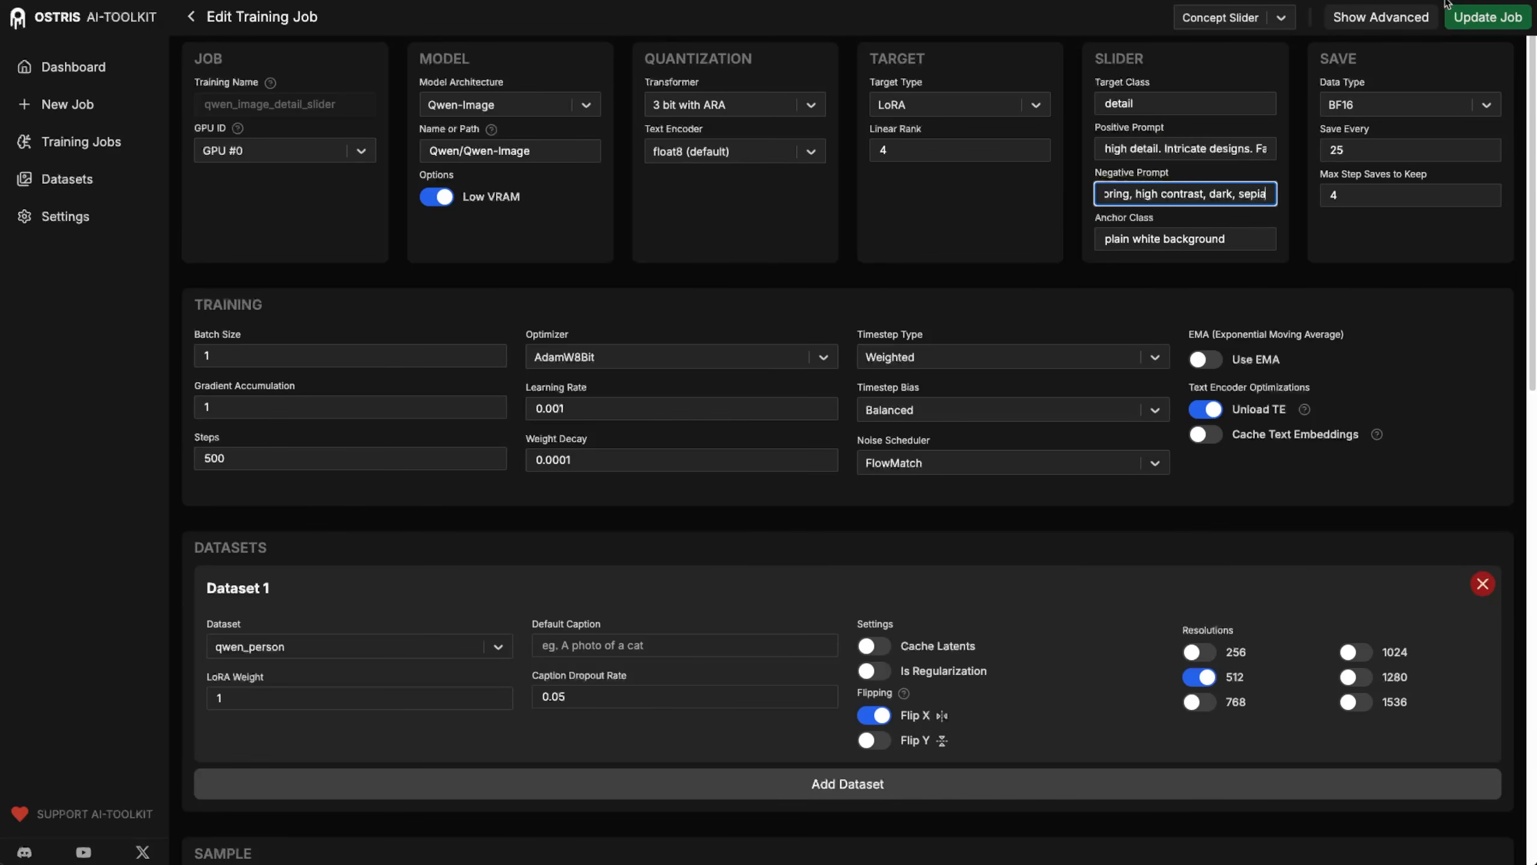
click(1486, 18)
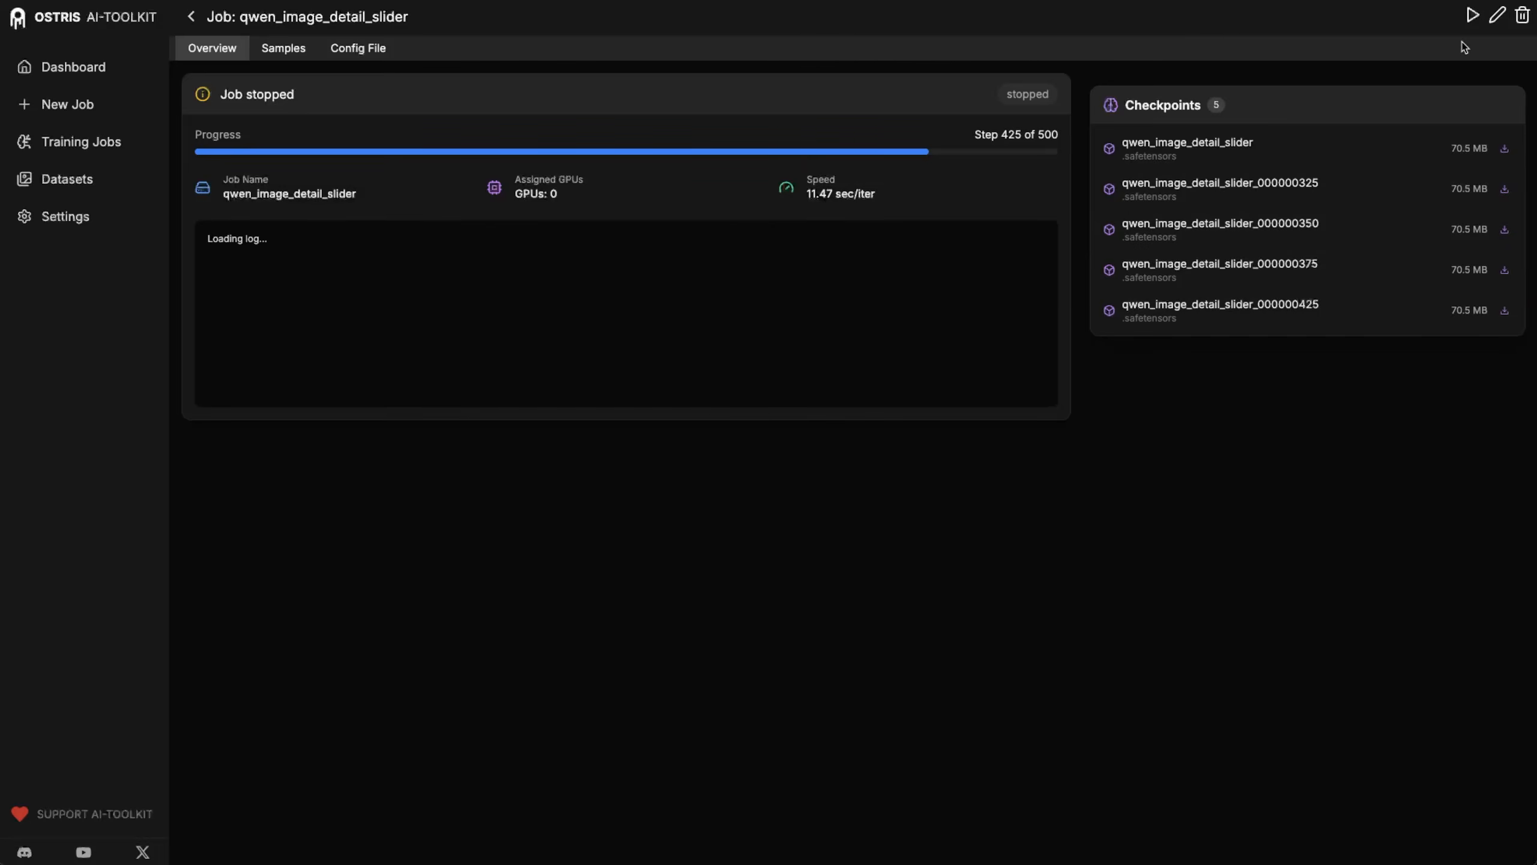
Resume the training job and bring up its newest sample rows.
click(1472, 14)
click(299, 50)
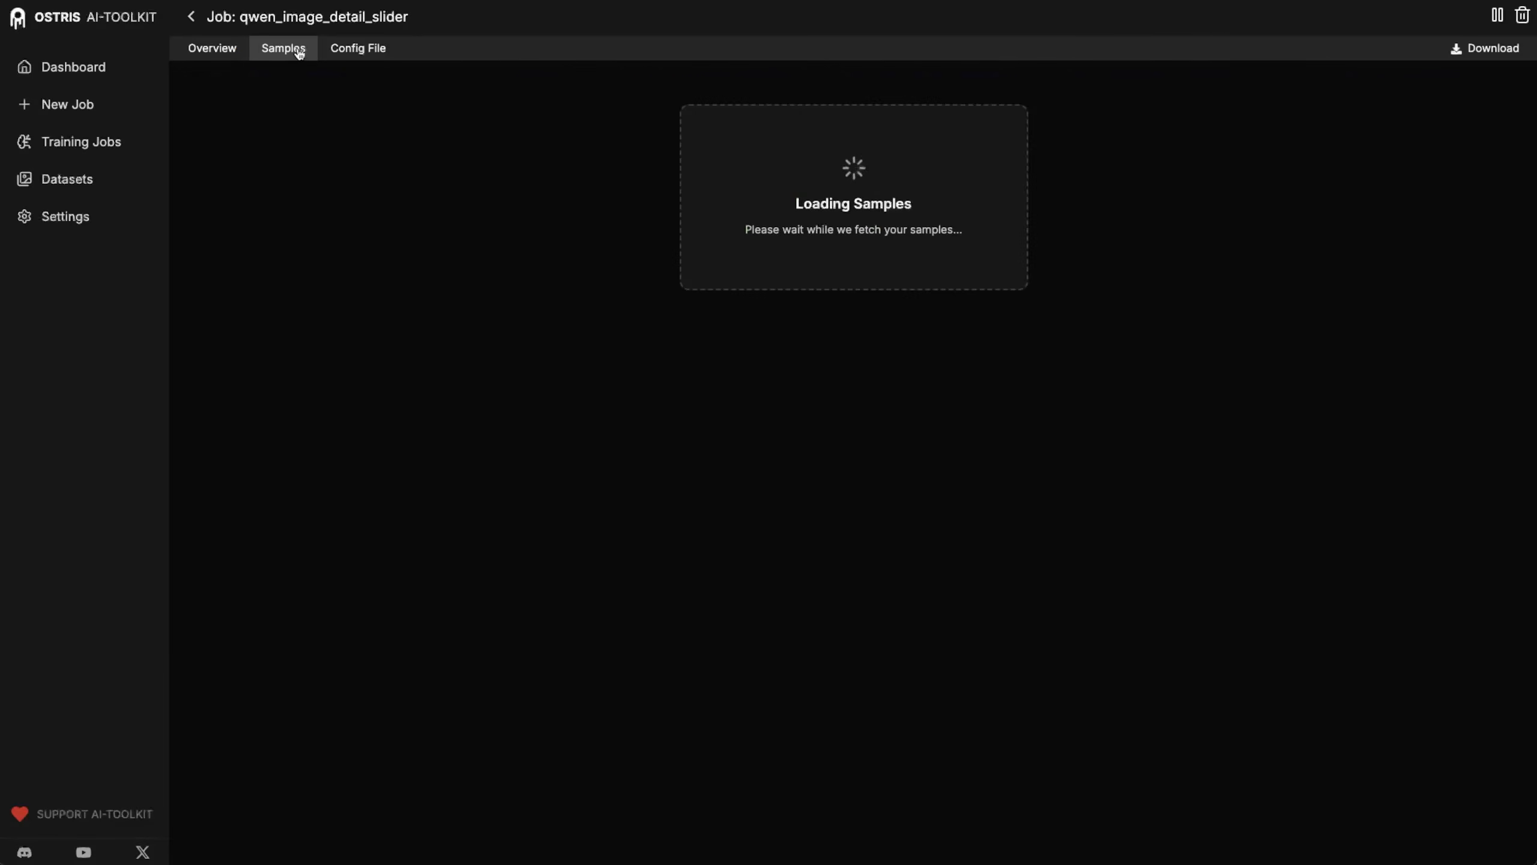
scroll(1166, 768, down, 15)
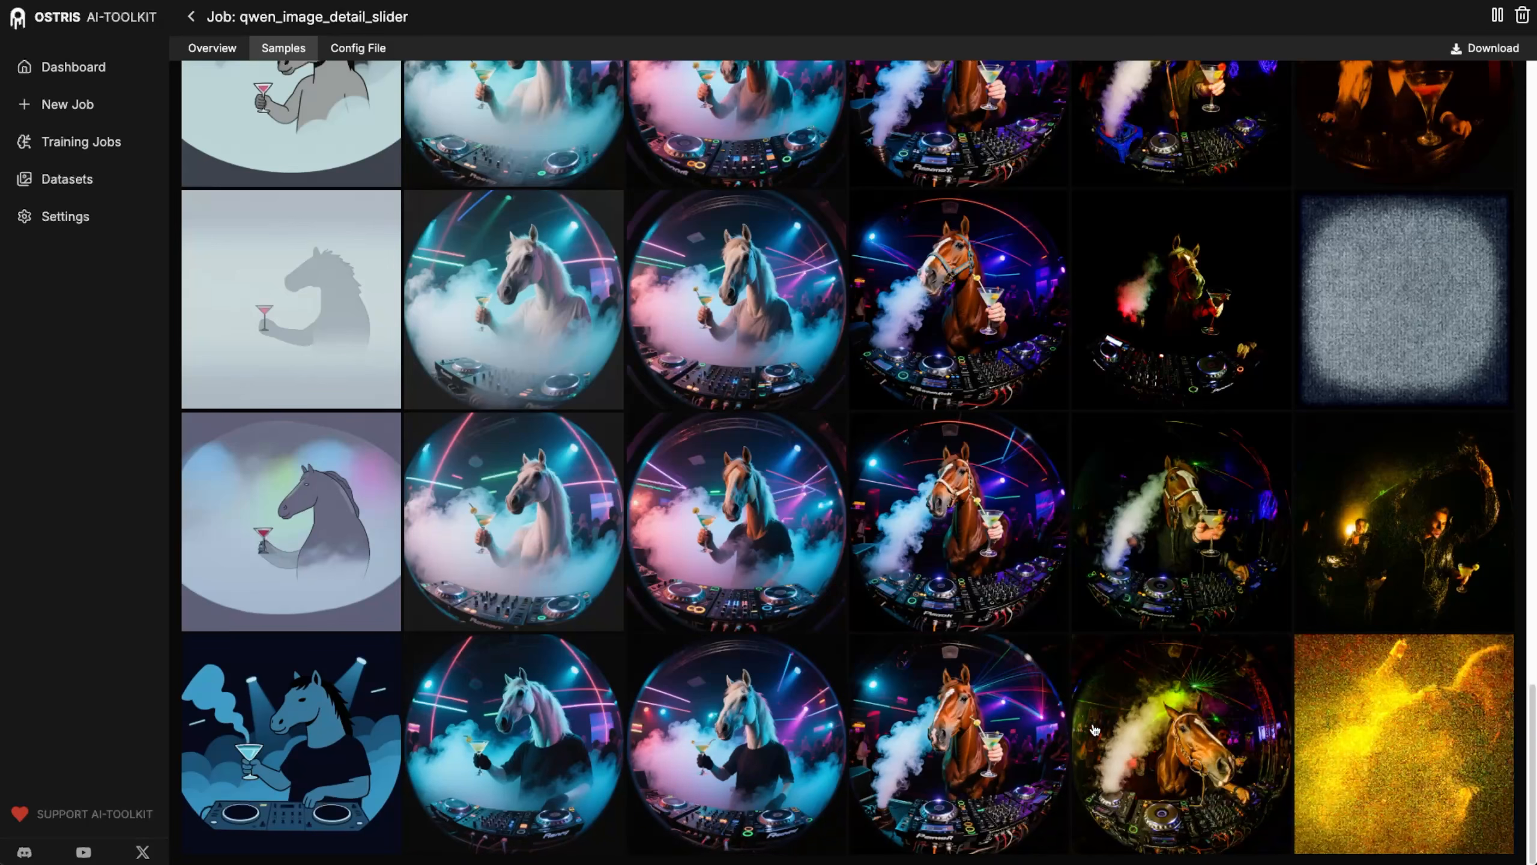
scroll(1107, 730, down, 3)
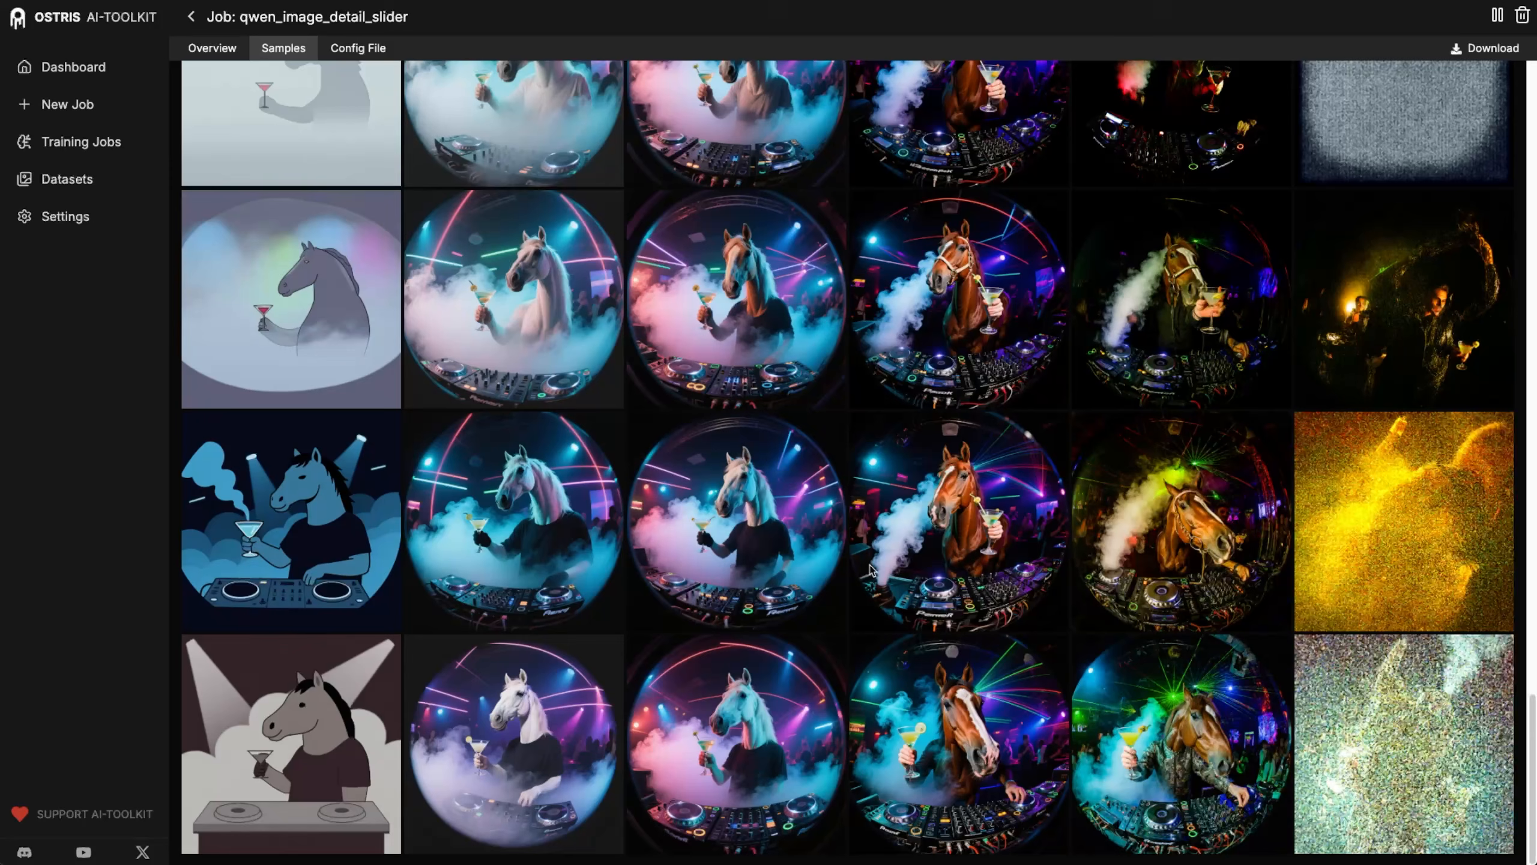
Compare the enlarged step 425 and step 450 samples at the lower LoRA scales.
click(297, 529)
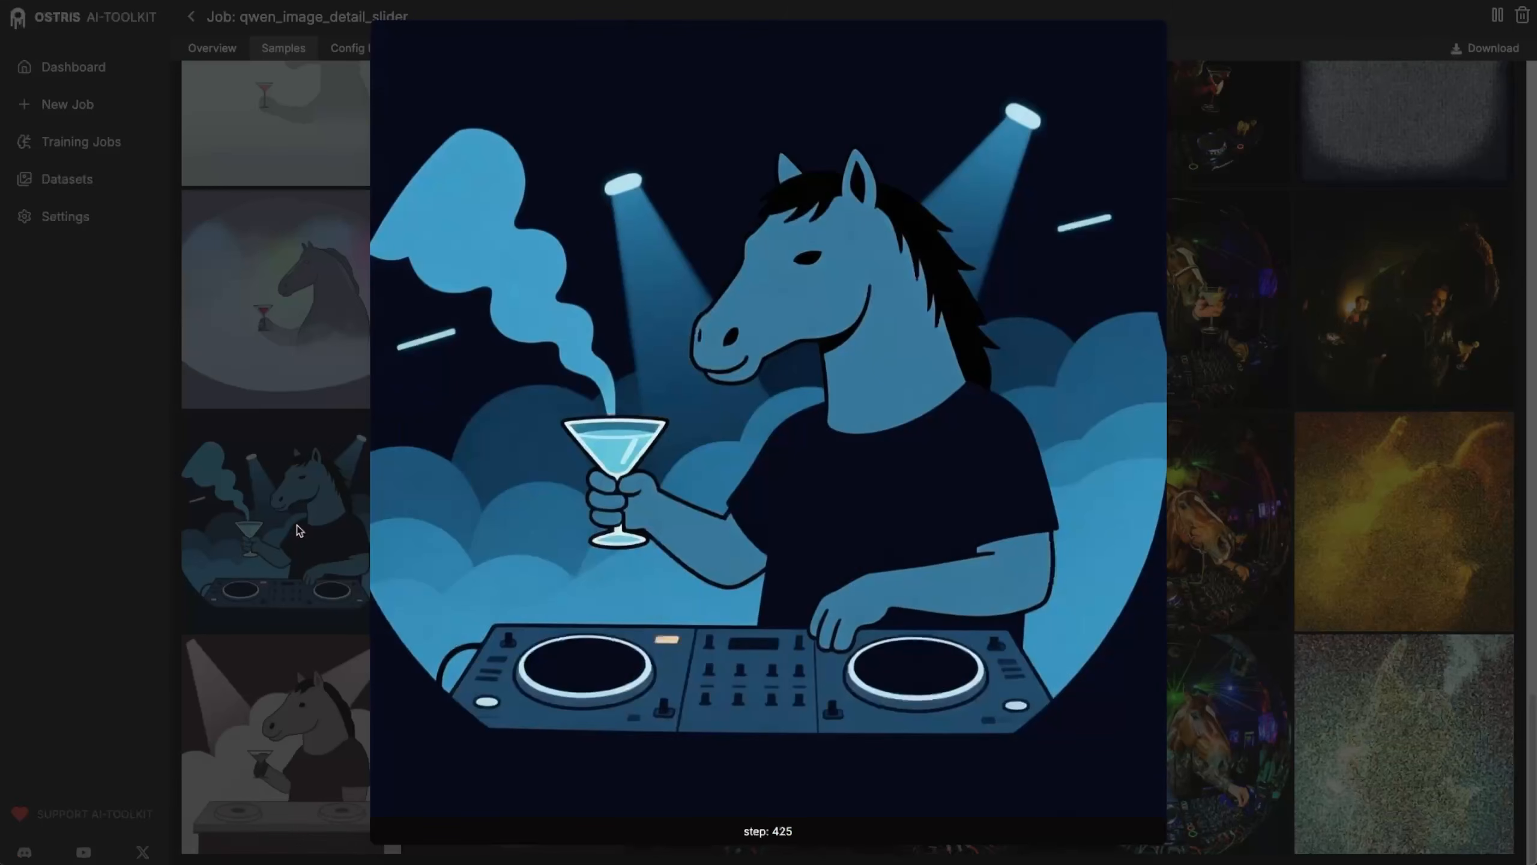
key(Down)
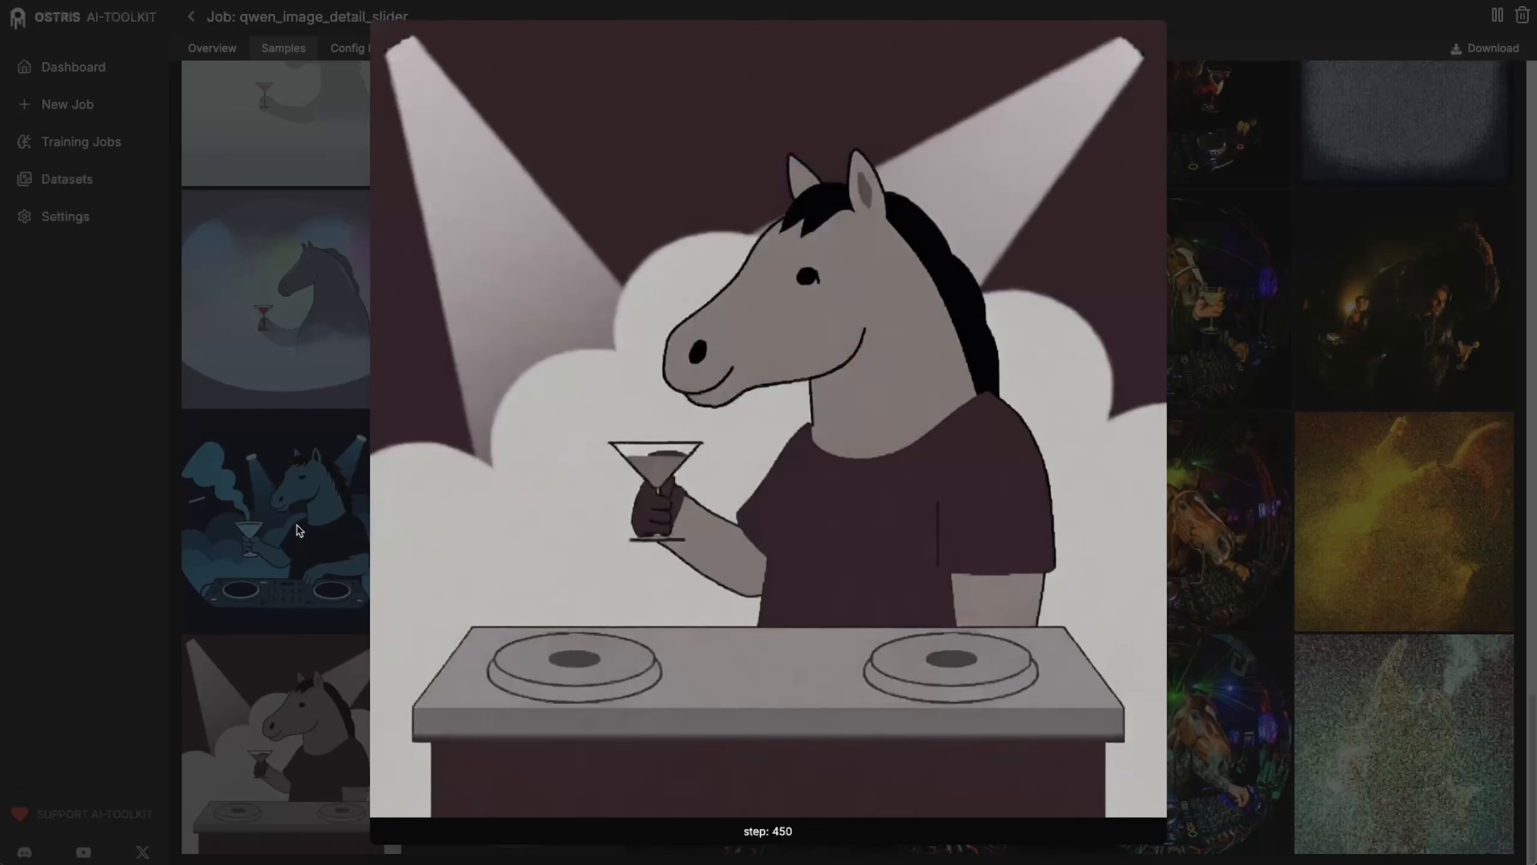
key(Right)
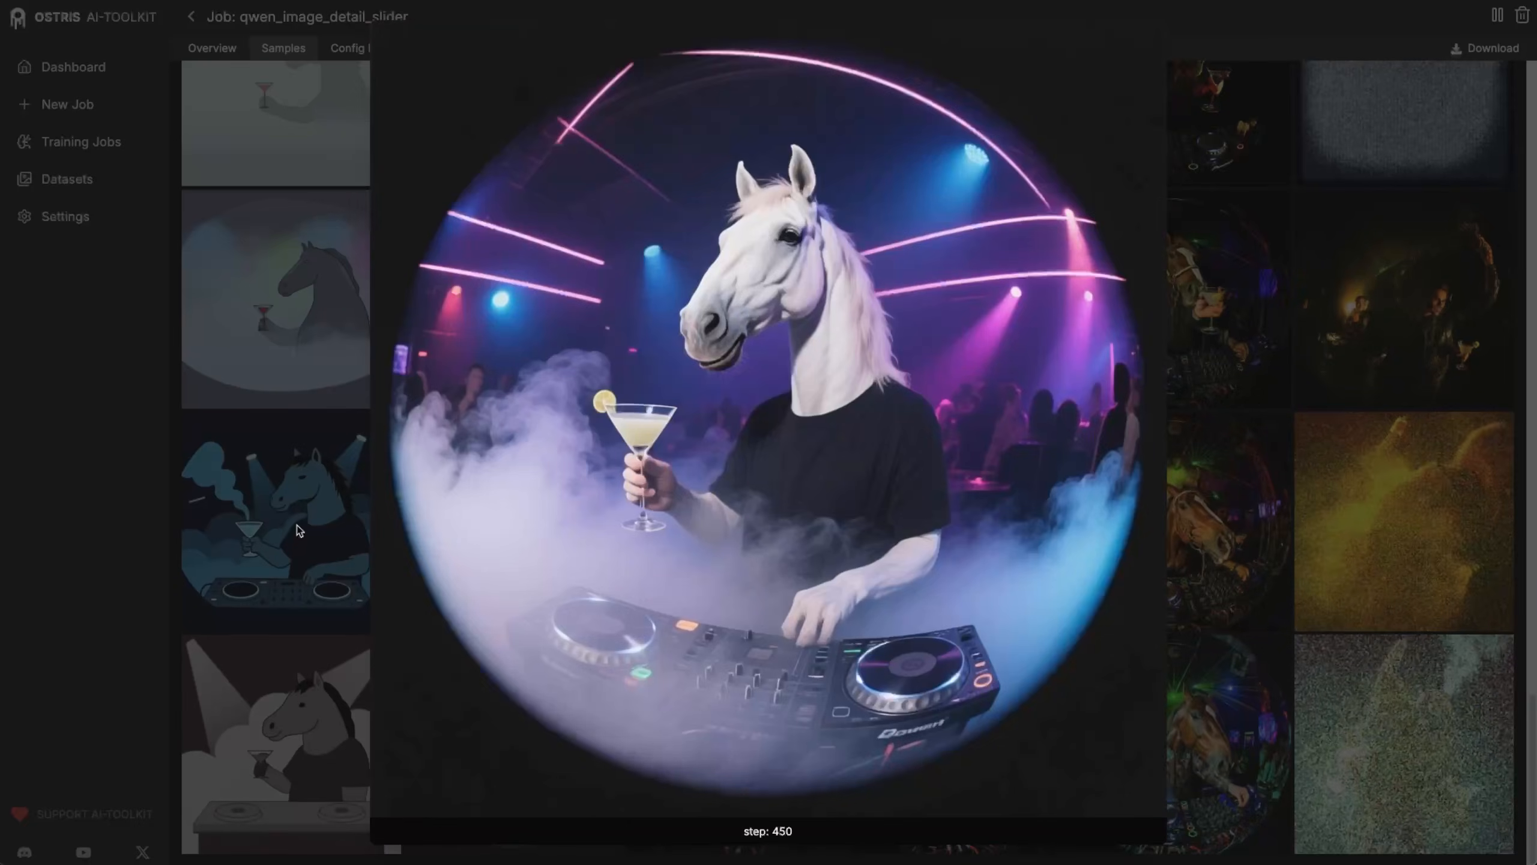
key(Up)
key(Down)
key(Right)
key(Up)
key(Down)
key(Left)
Compare the enlarged step 450 samples across the LoRA scales, close the enlarged view and check the newest sample row.
key(Right)
key(Right)
key(Right)
key(Right)
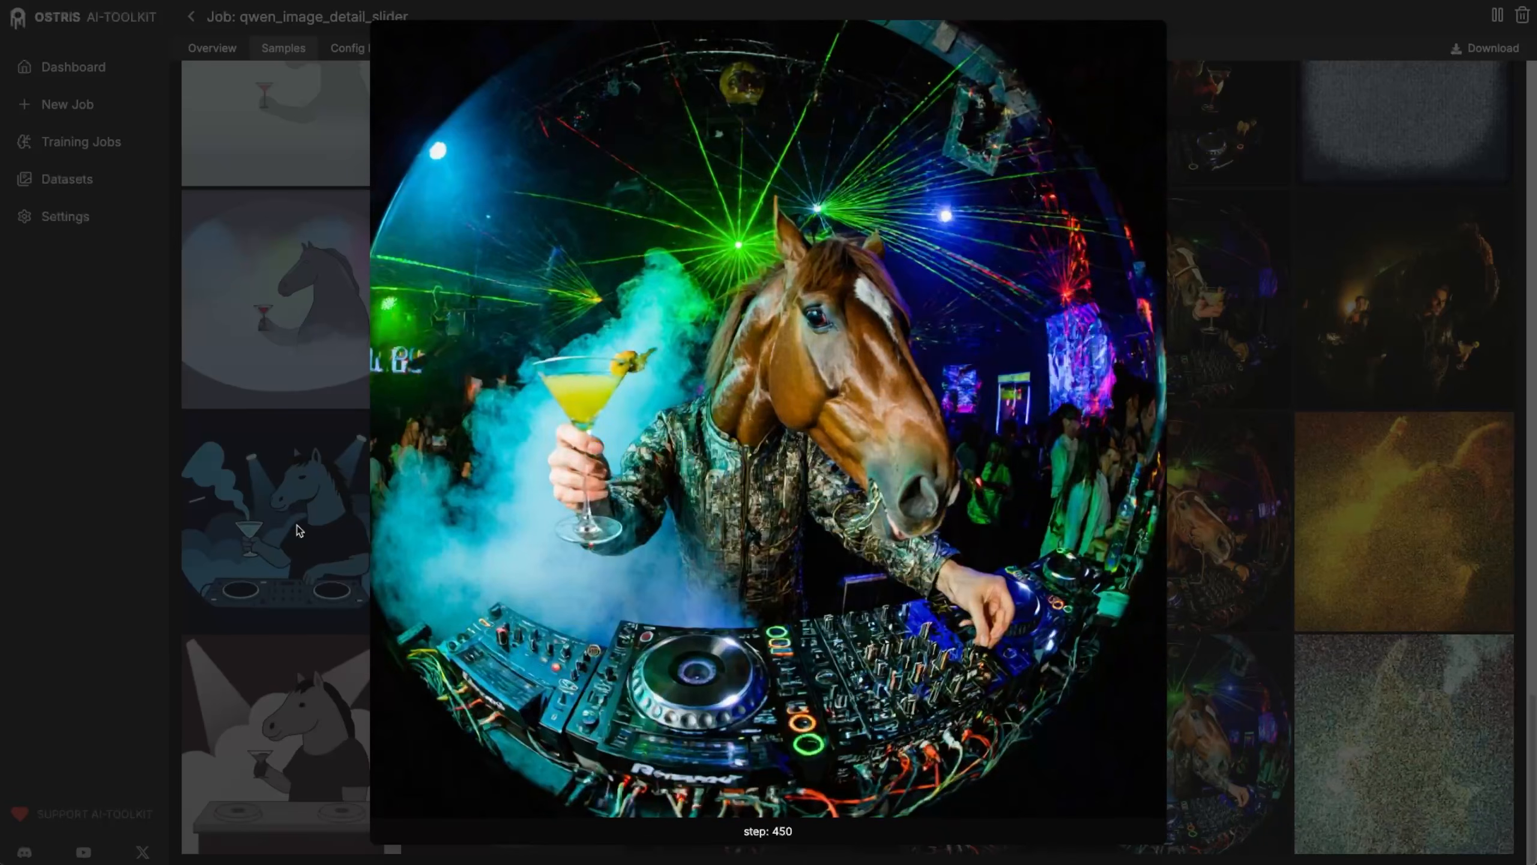
key(Right)
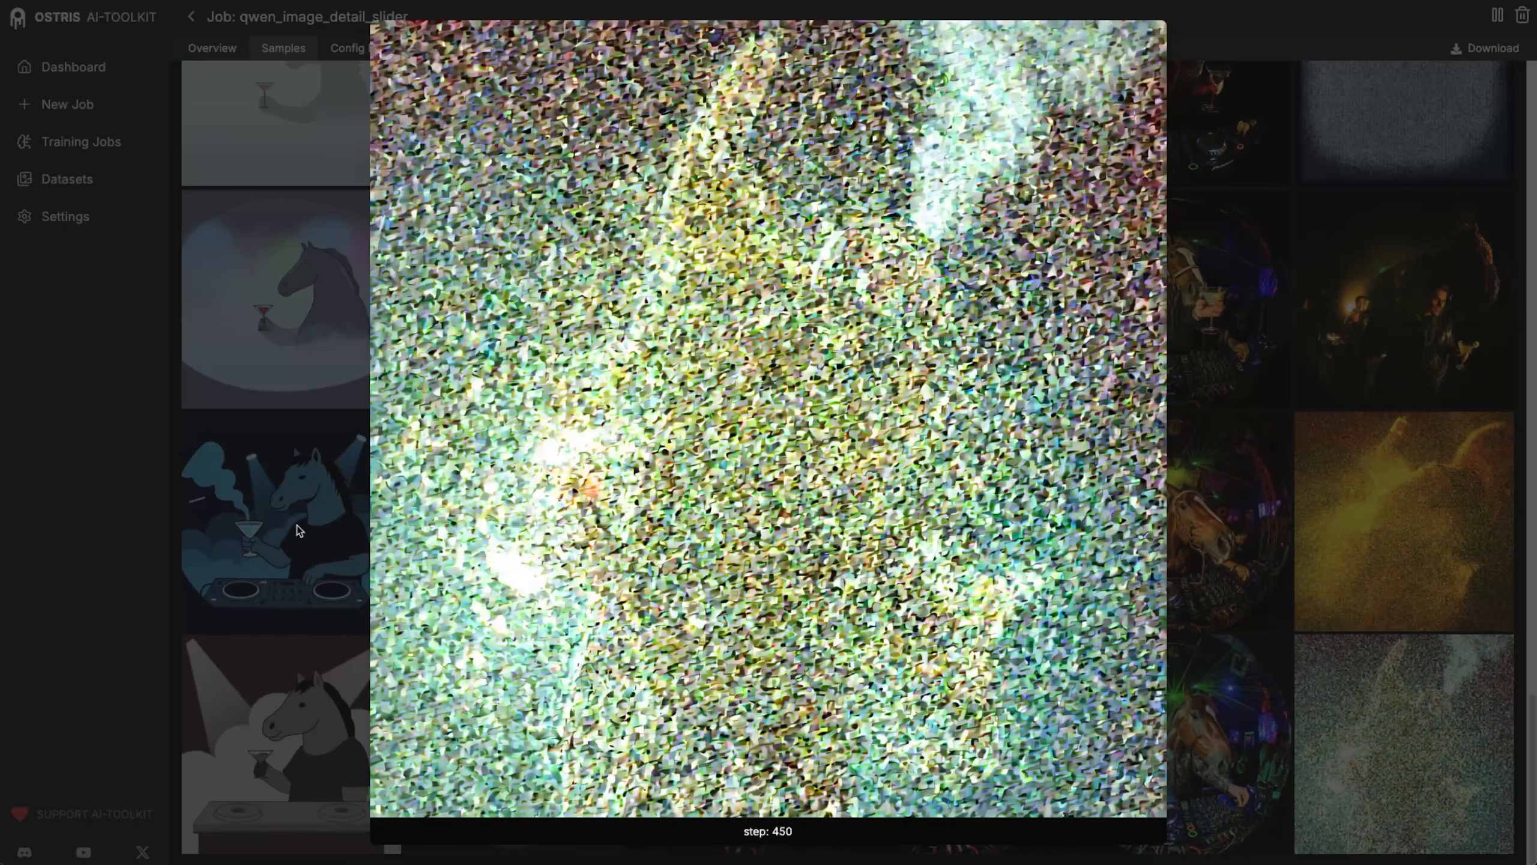
key(Left)
key(Left)
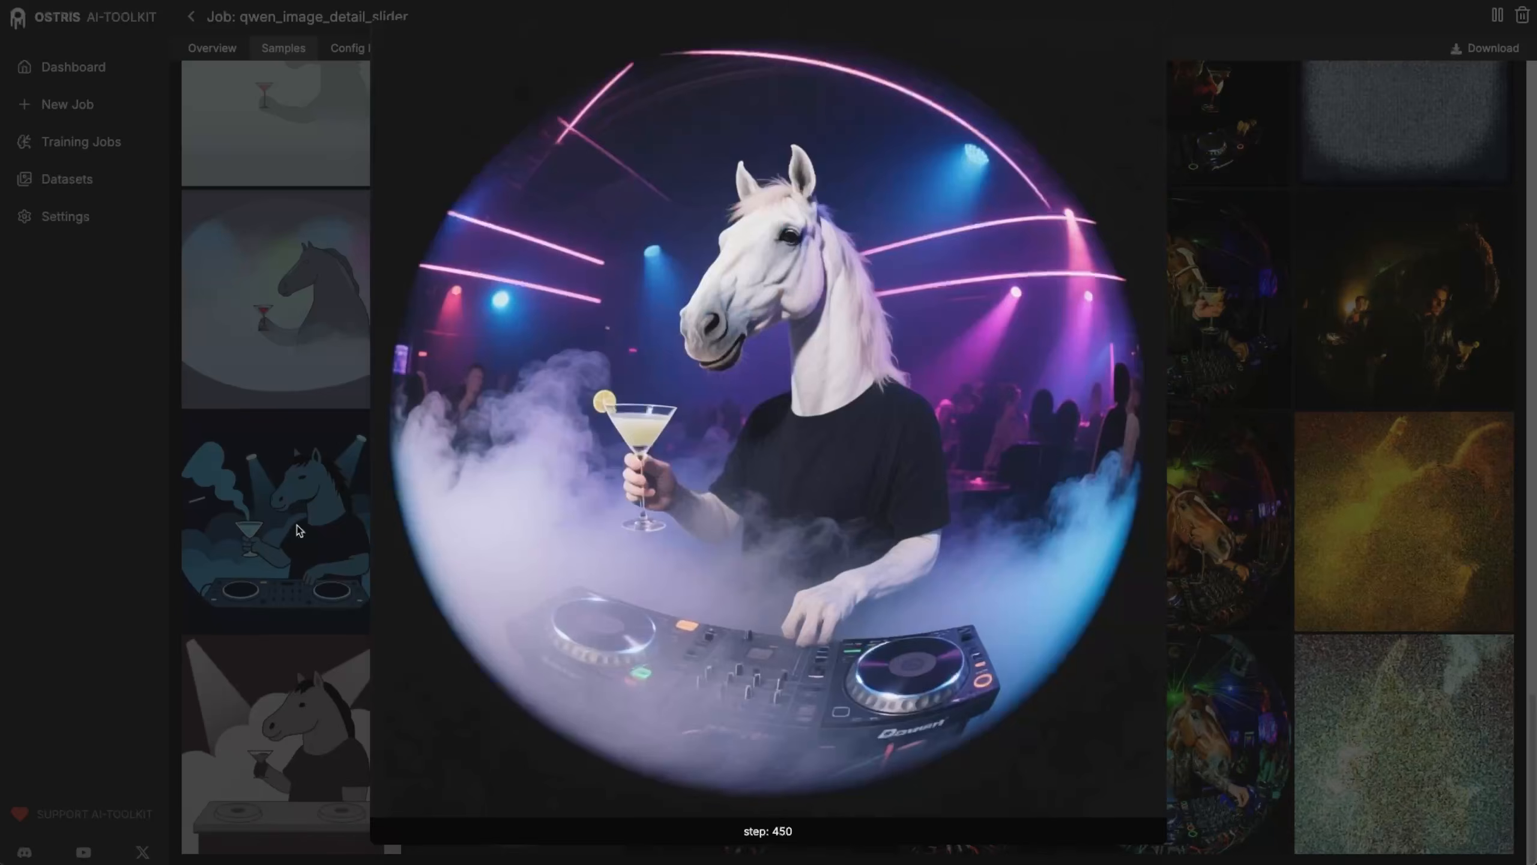
key(Right)
key(Left)
key(Left)
key(Right)
key(Right)
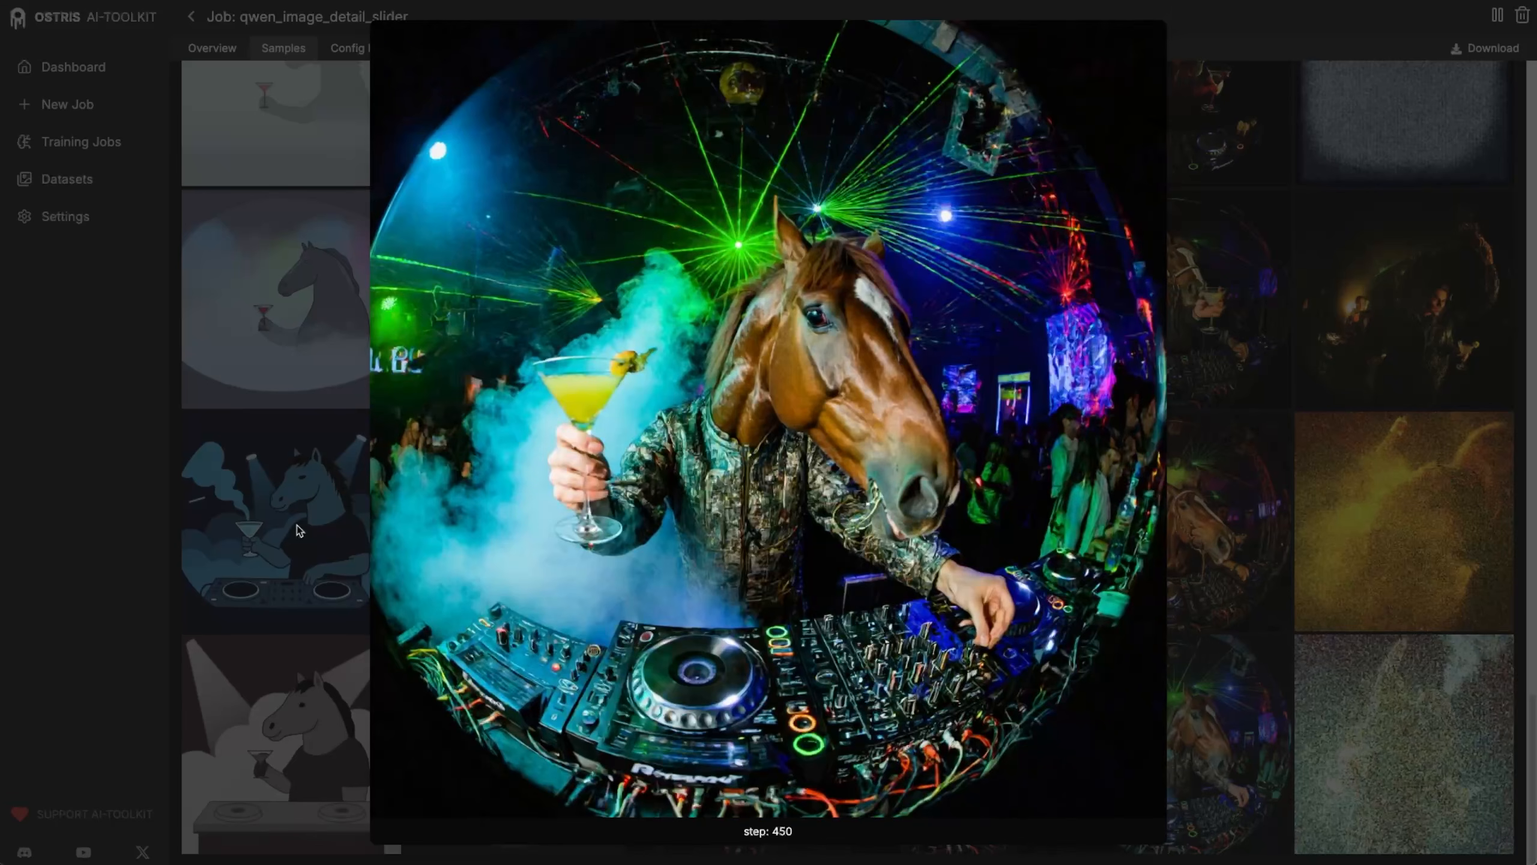
key(Right)
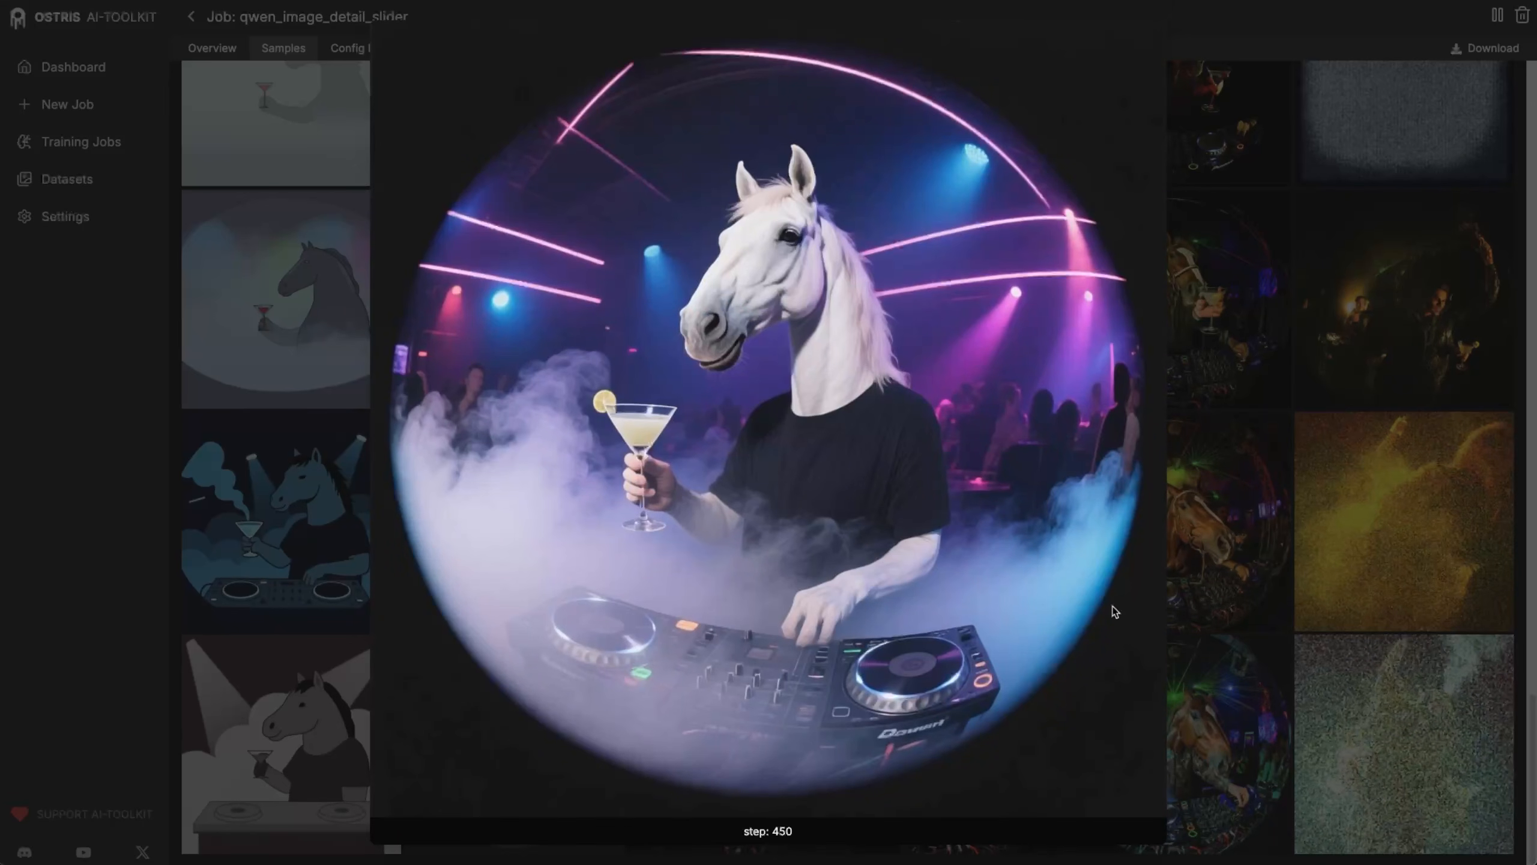
click(1274, 602)
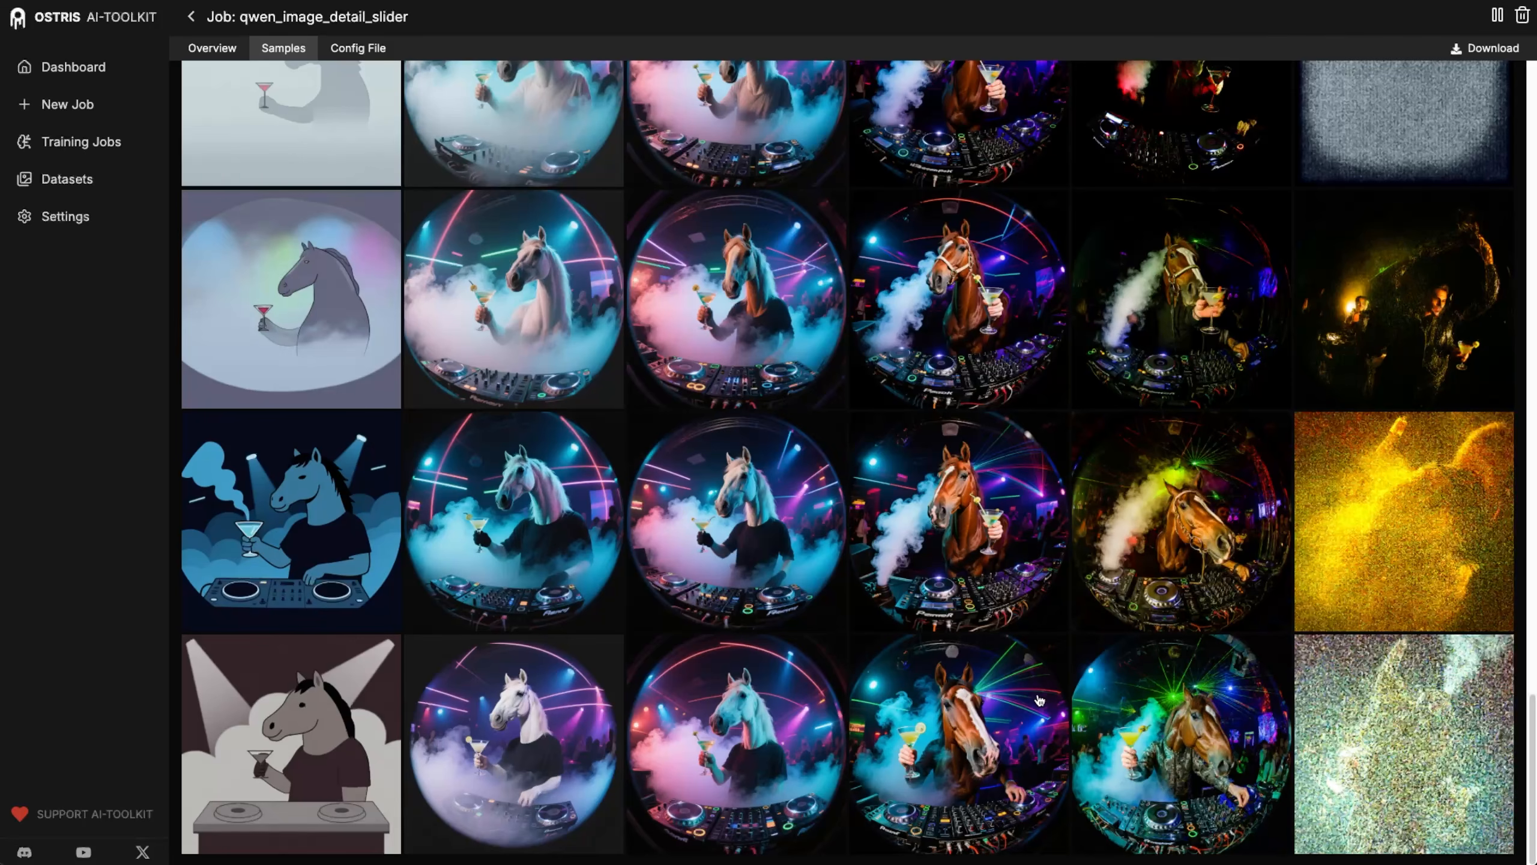
scroll(1039, 701, down, 4)
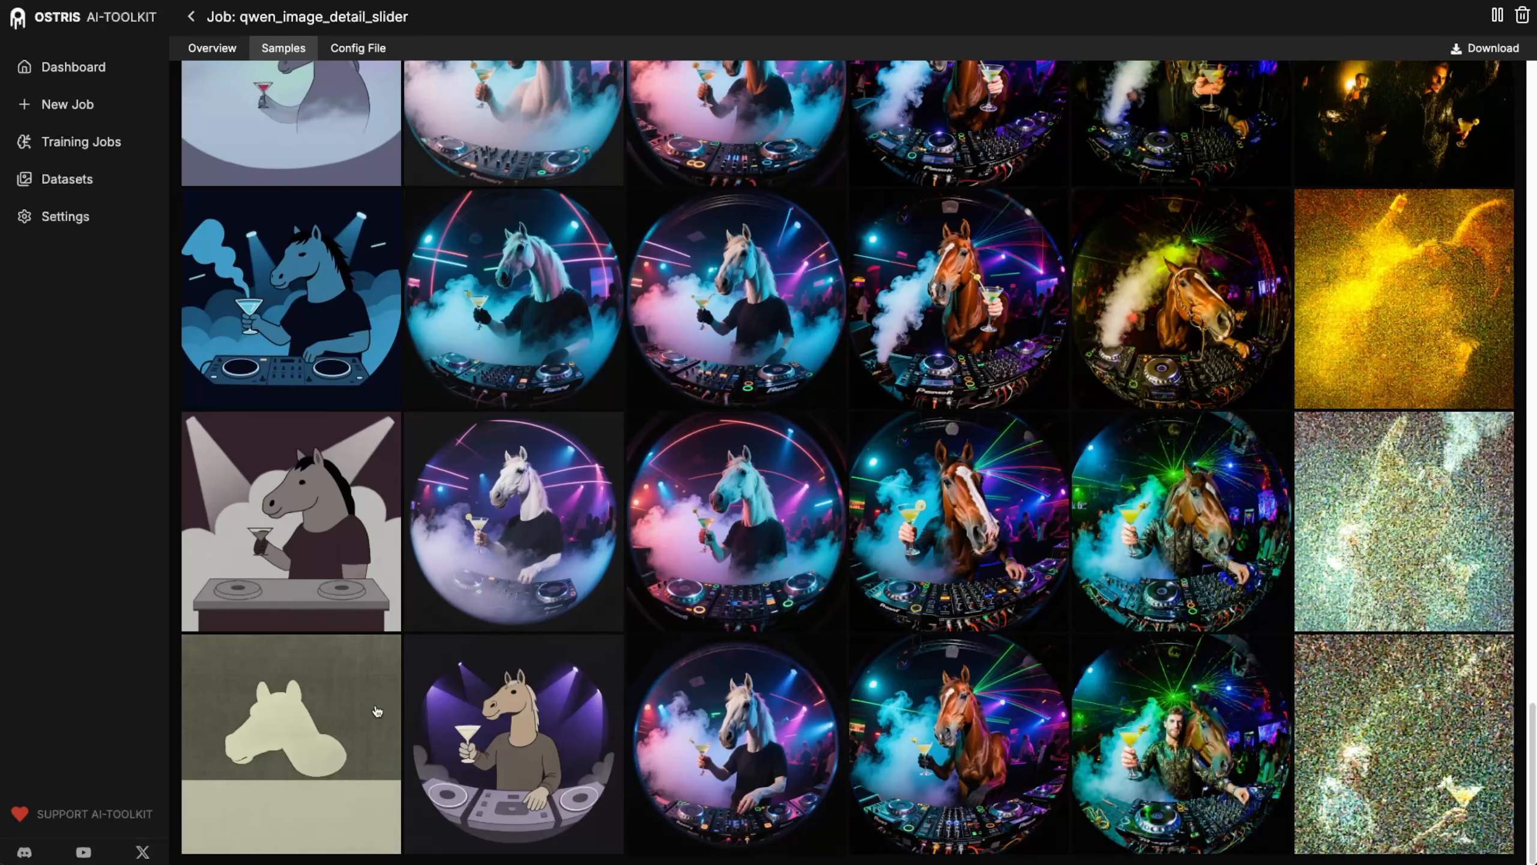
Compare the enlarged step 450 sample with its step 475 counterpart, examine the step 475 samples across the LoRA scales and close the enlarged view.
click(490, 551)
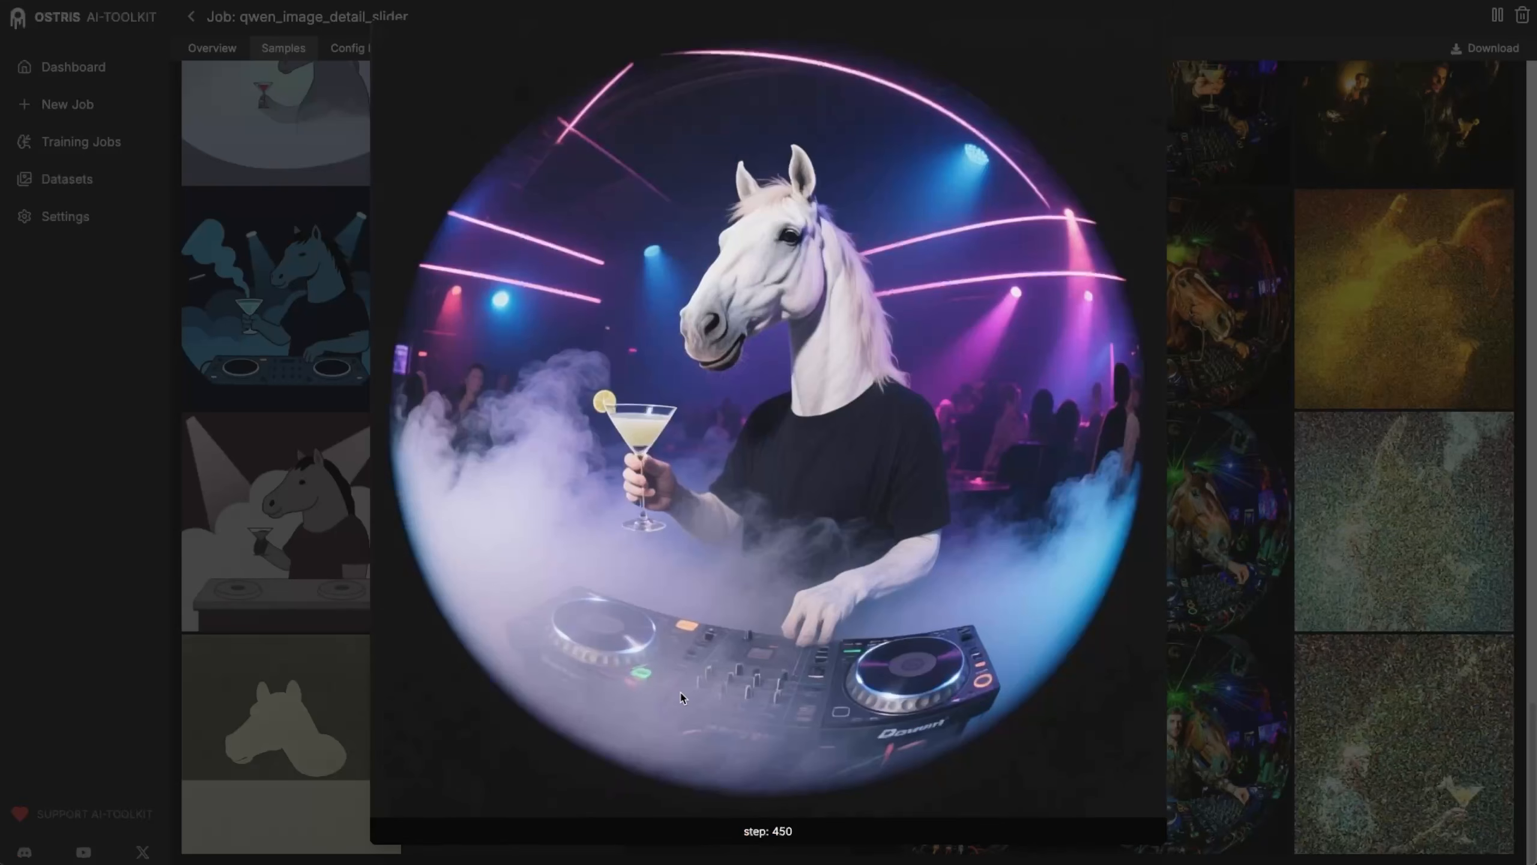
key(Down)
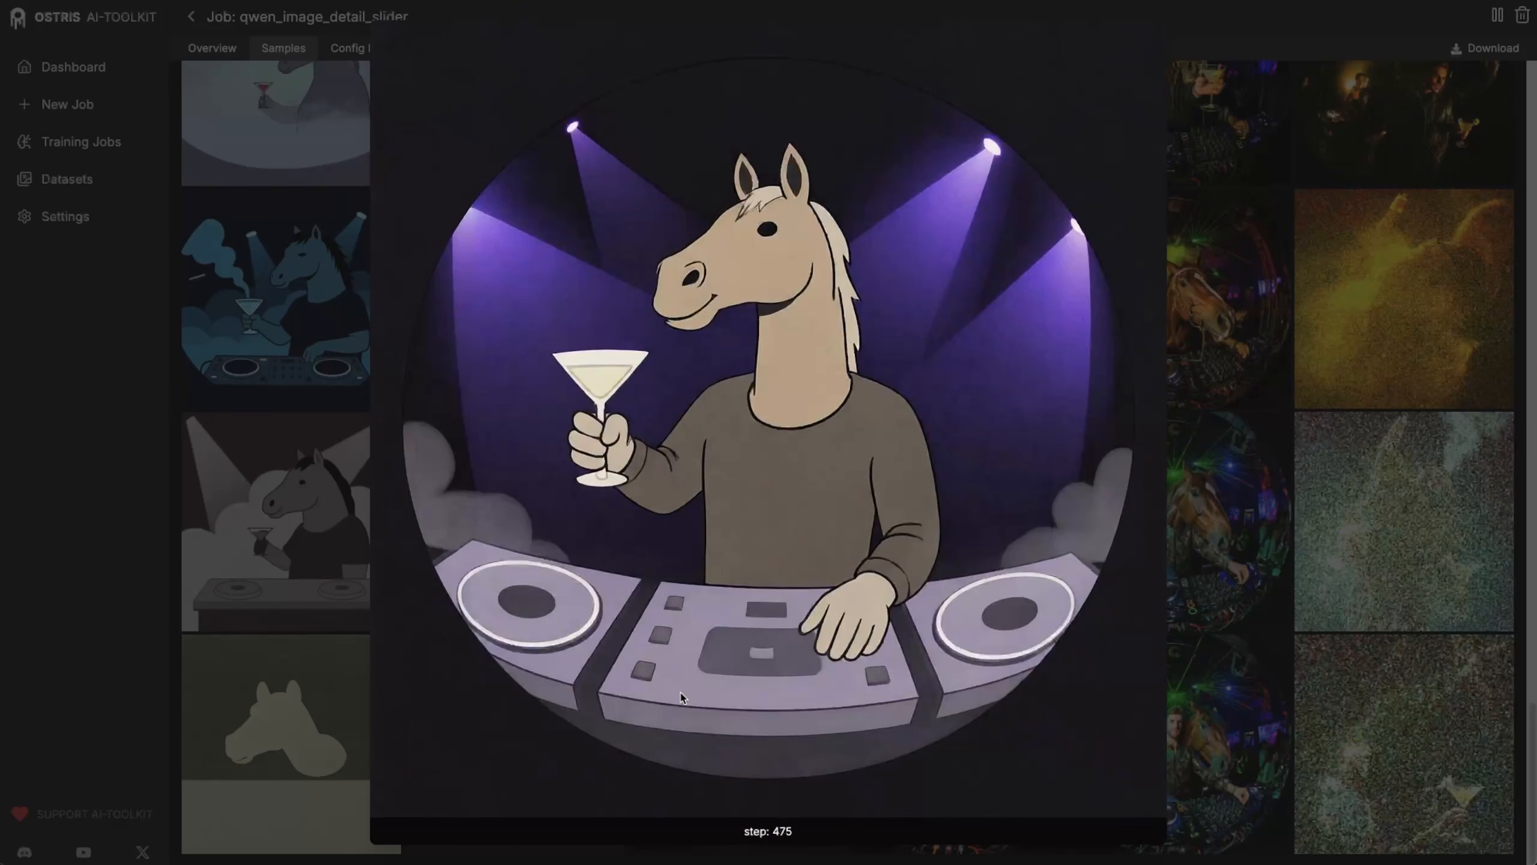
key(Left)
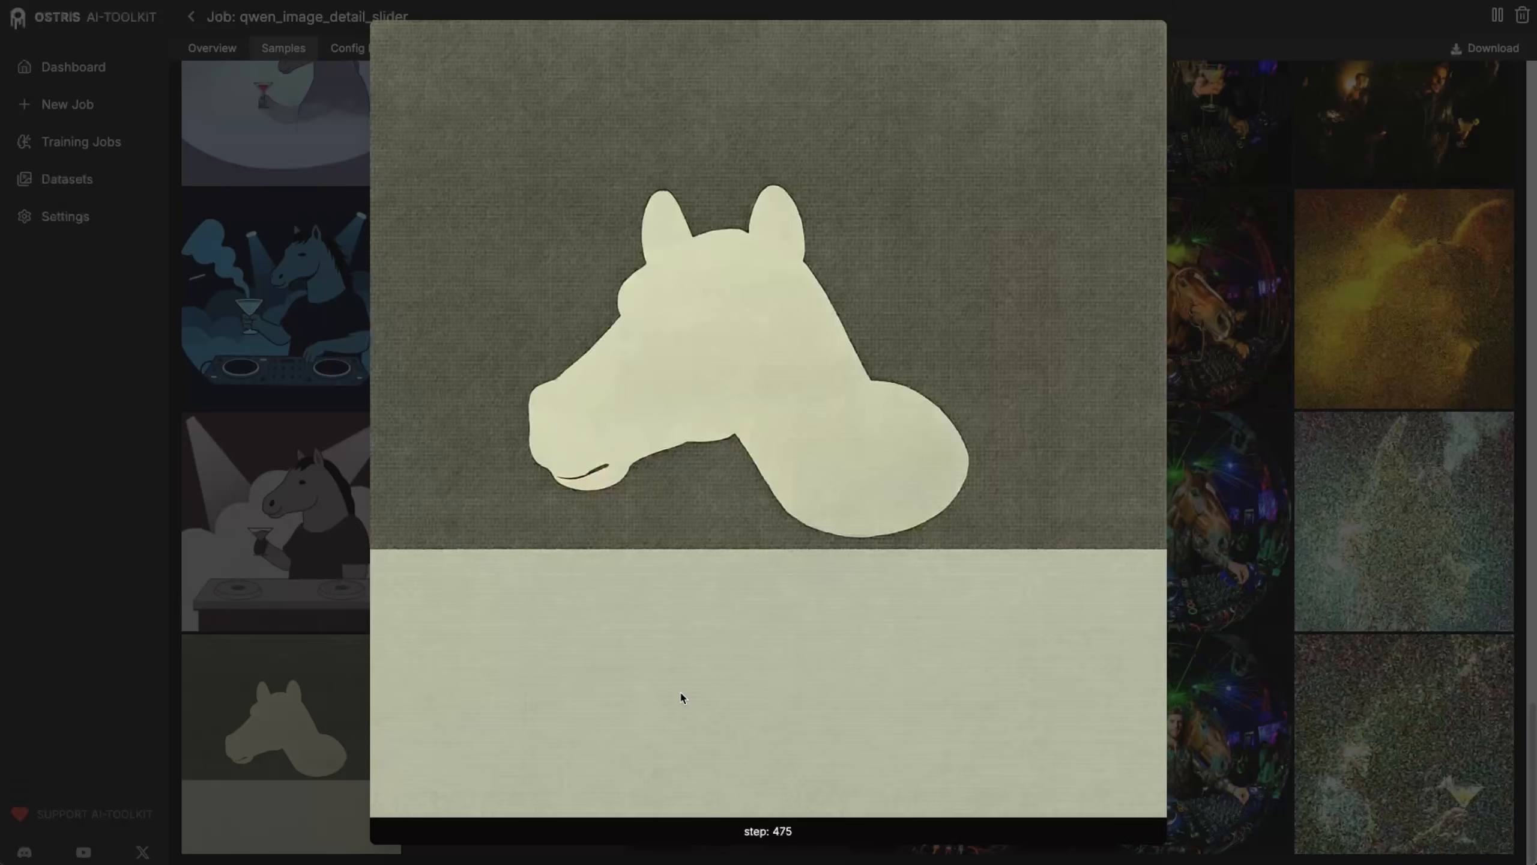
key(Right)
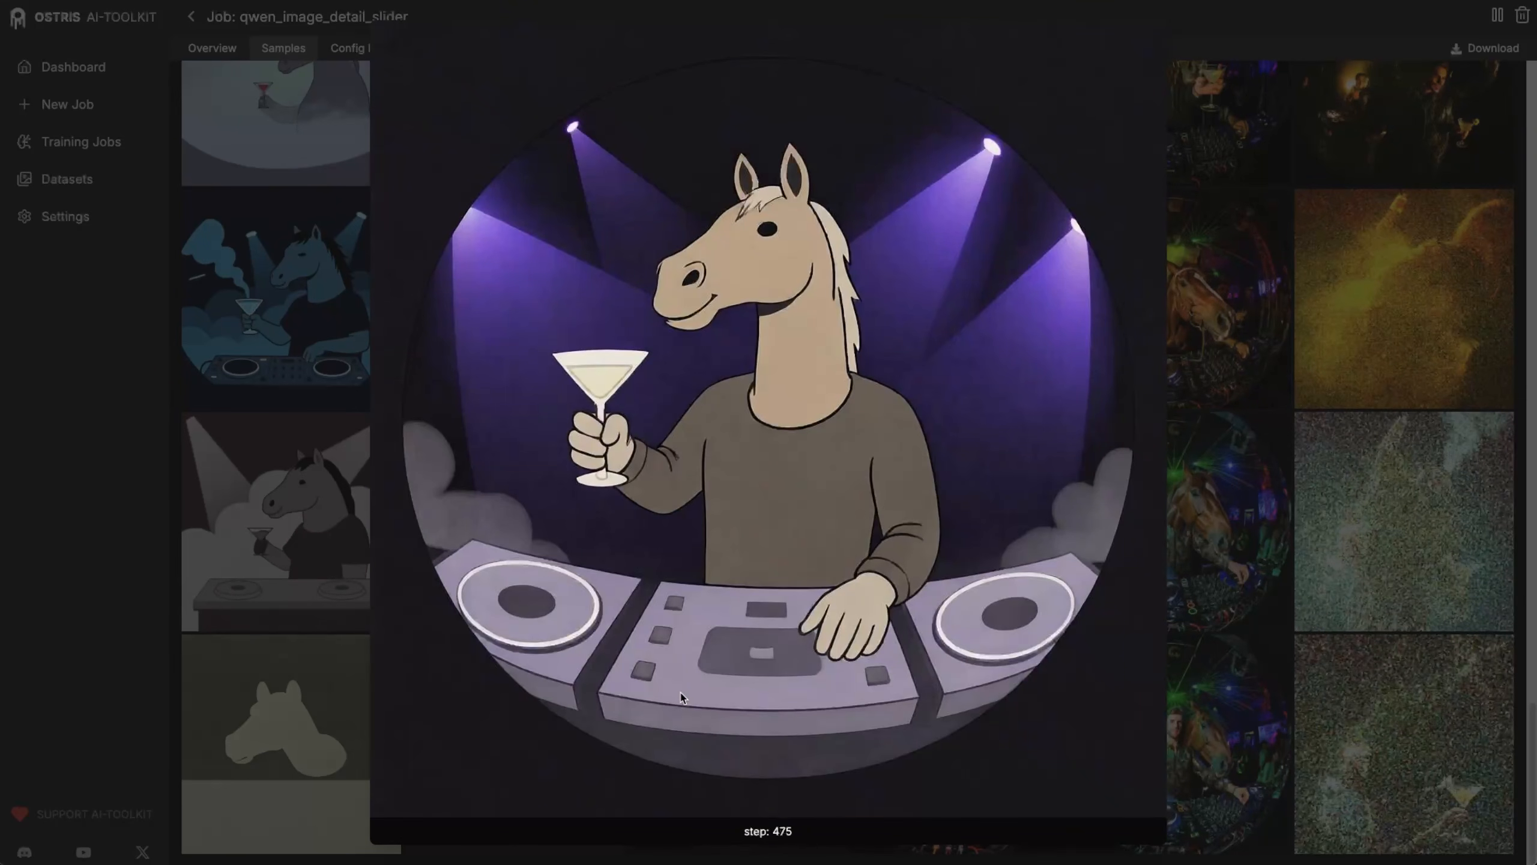
key(Right)
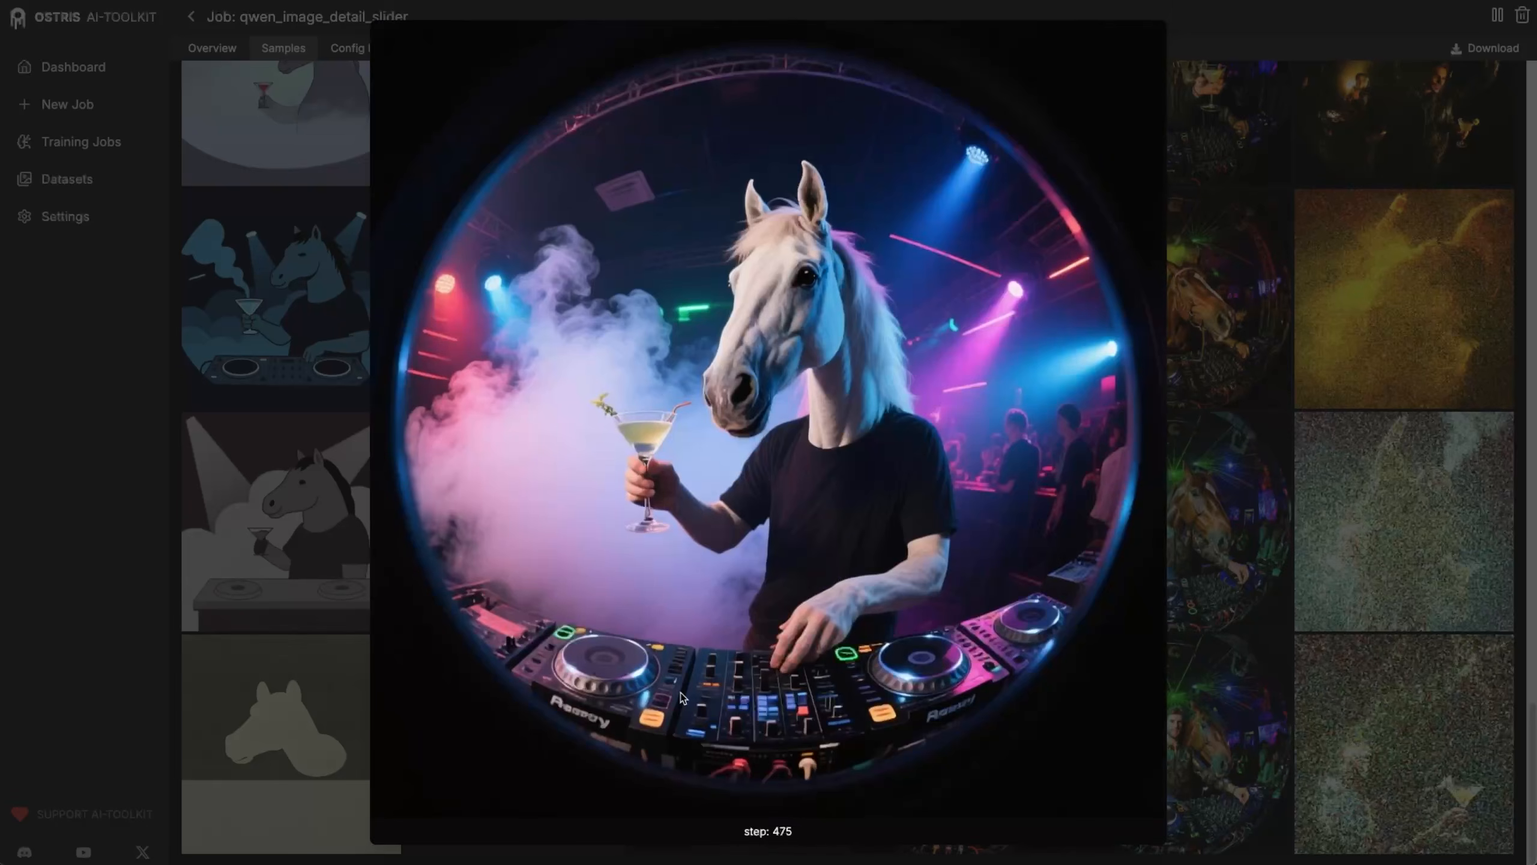
key(Right)
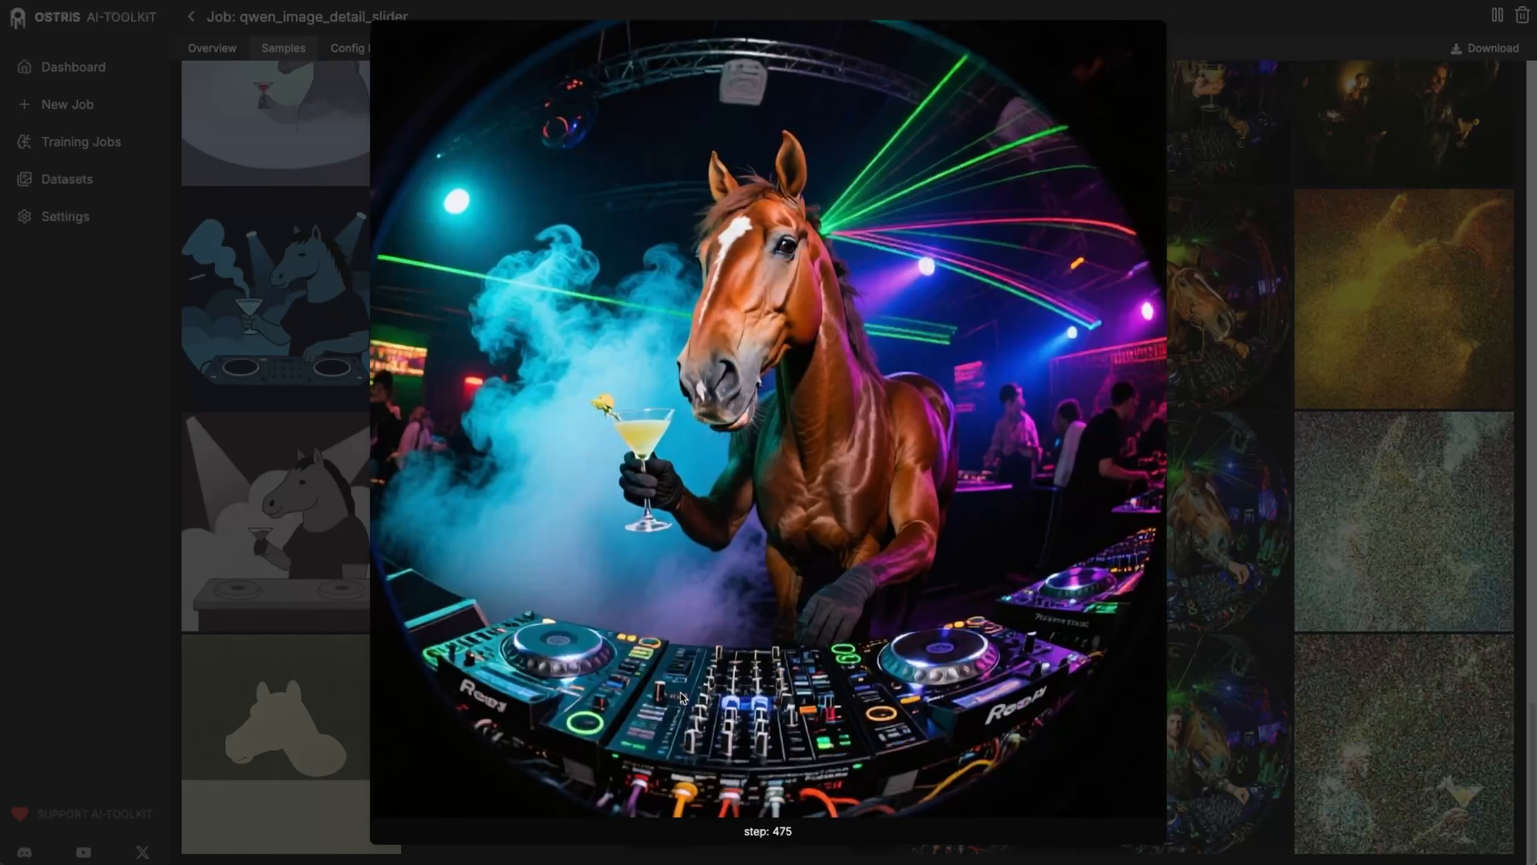
key(Right)
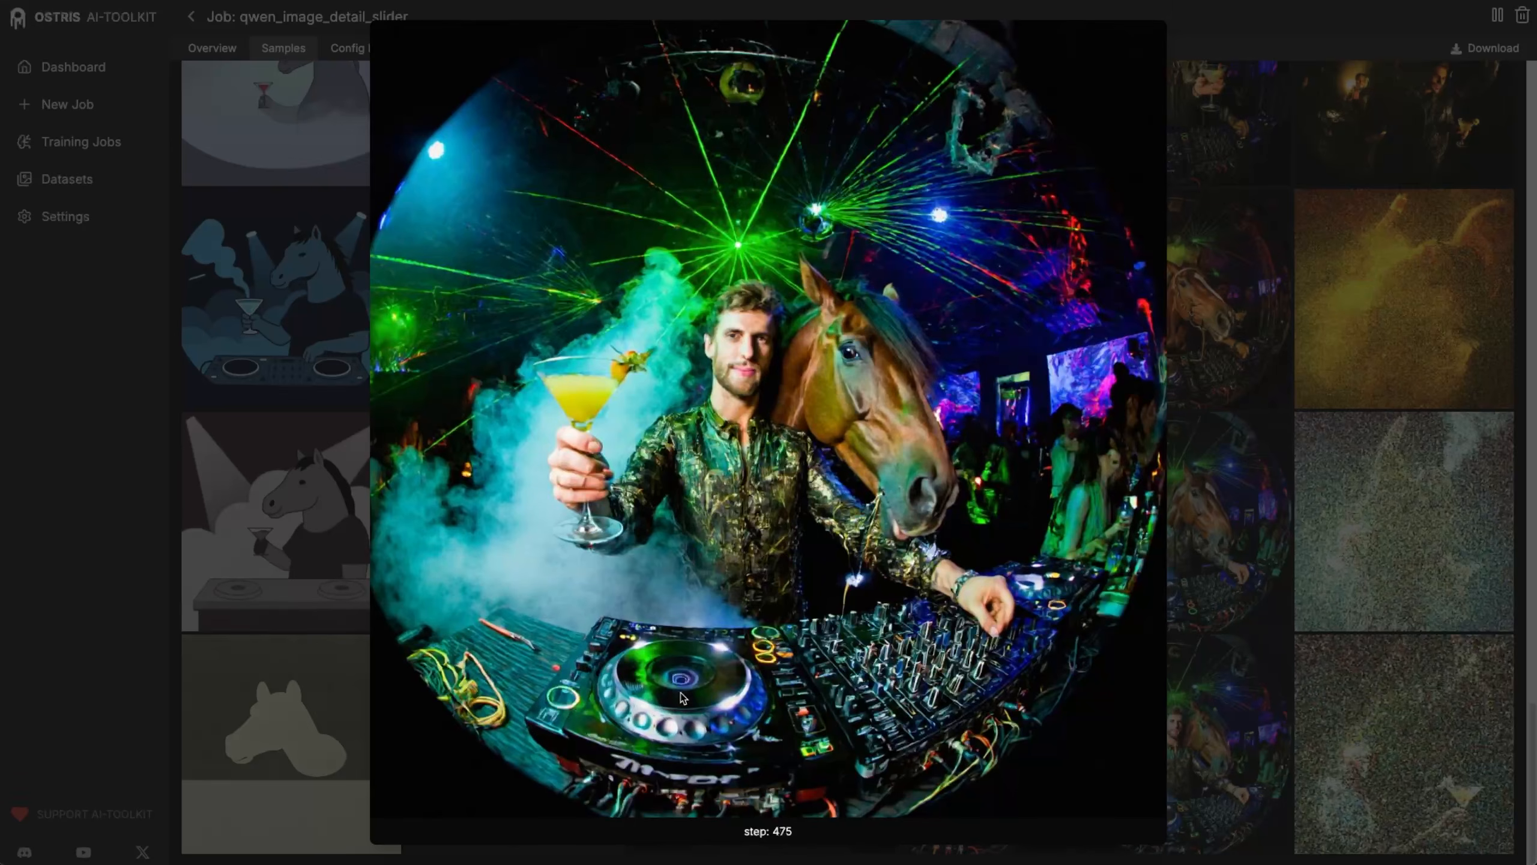
key(Left)
key(Right)
key(Left)
key(Left)
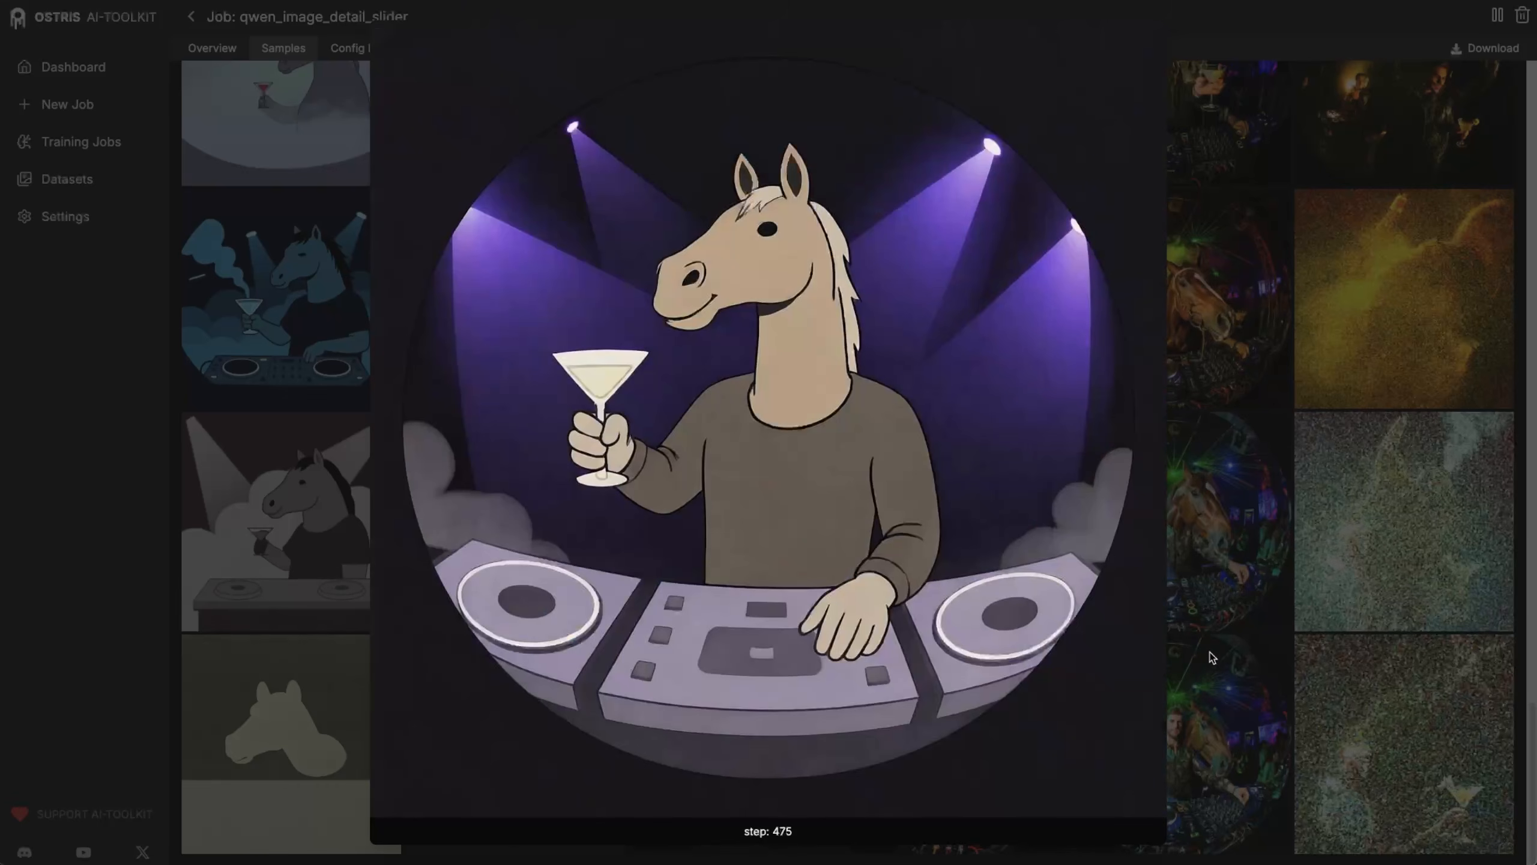
key(Escape)
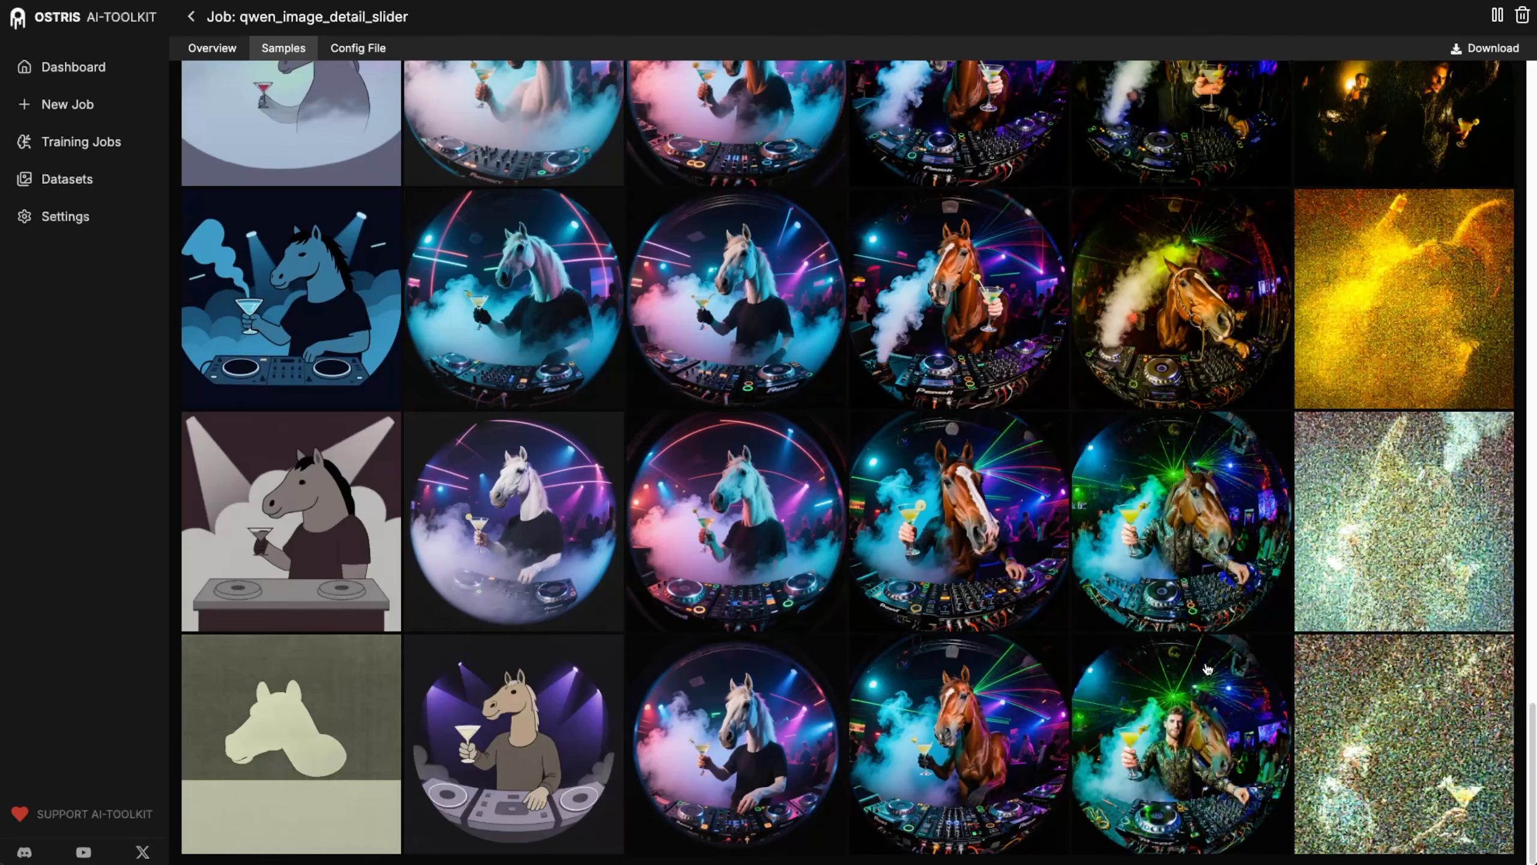
Enlarge the step 450 sample at the second-highest LoRA scale and compare the step 450 and step 475 samples back and forth across the scales.
click(1166, 513)
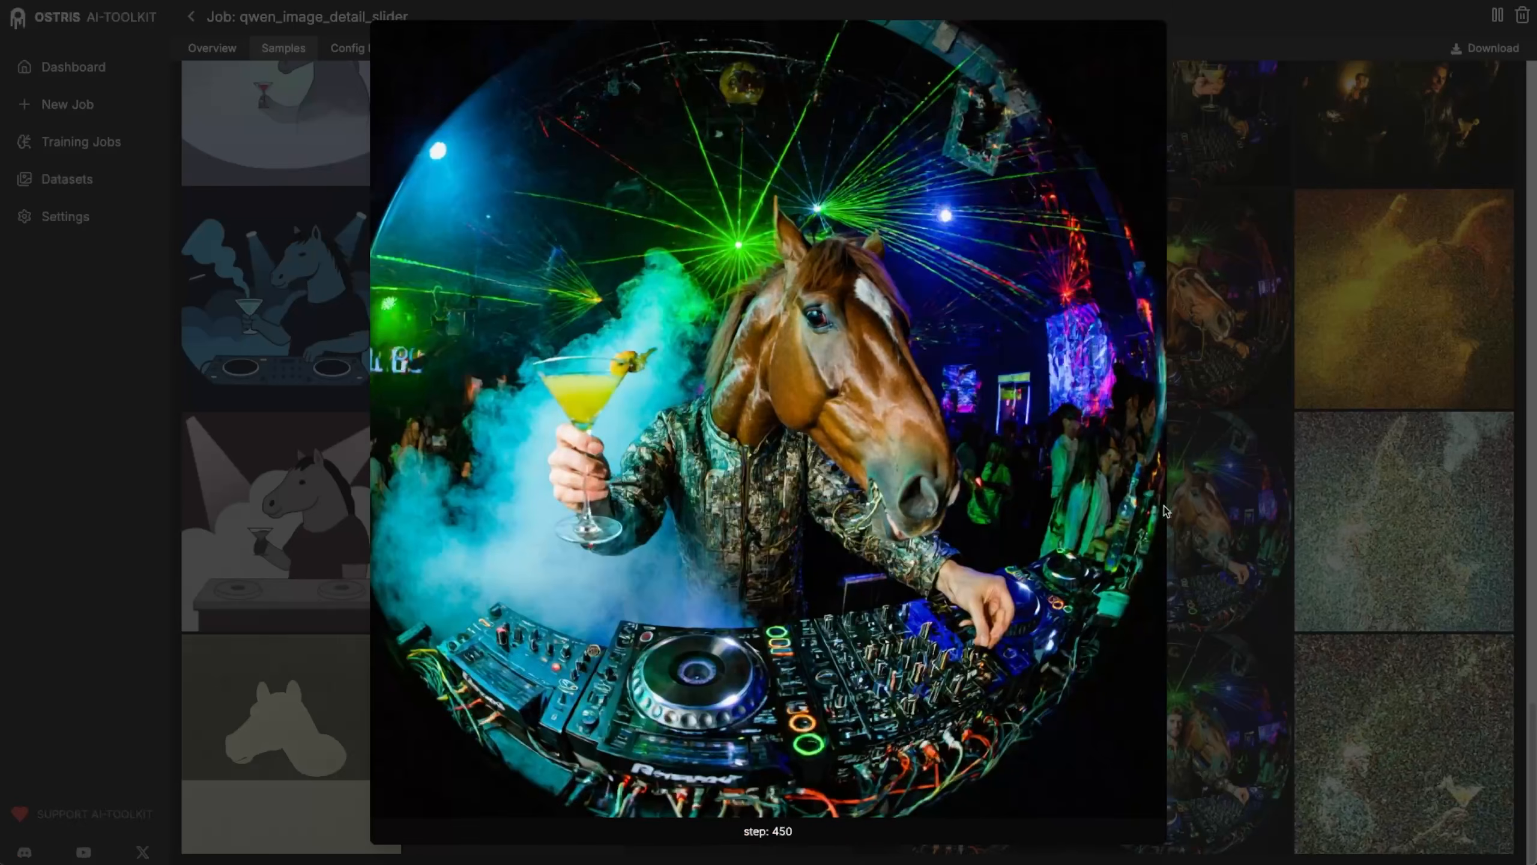
key(Left)
key(Left)
key(Right)
key(Right)
key(Right)
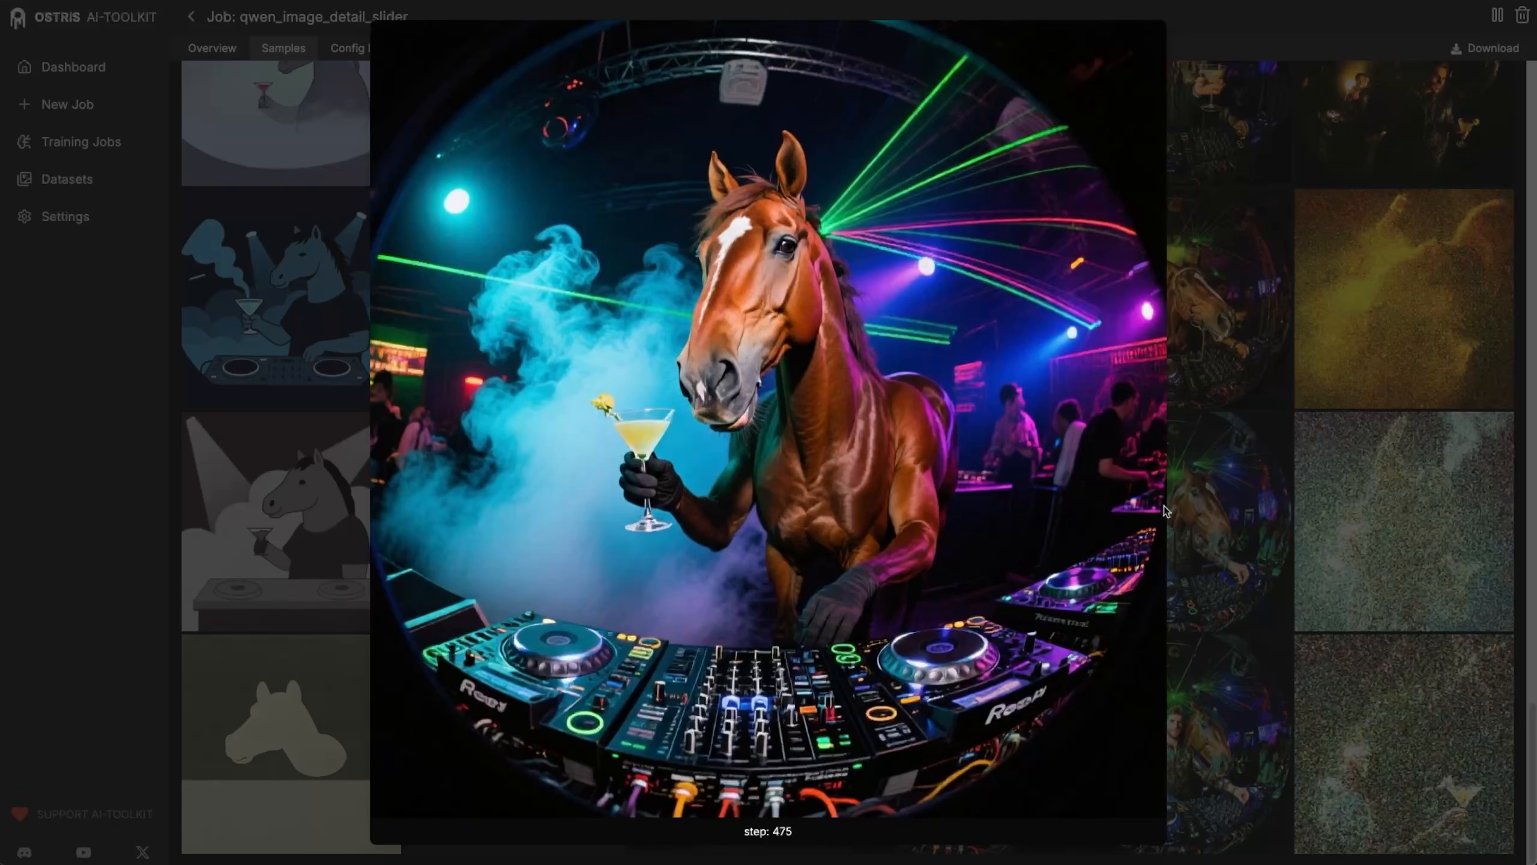
key(Left)
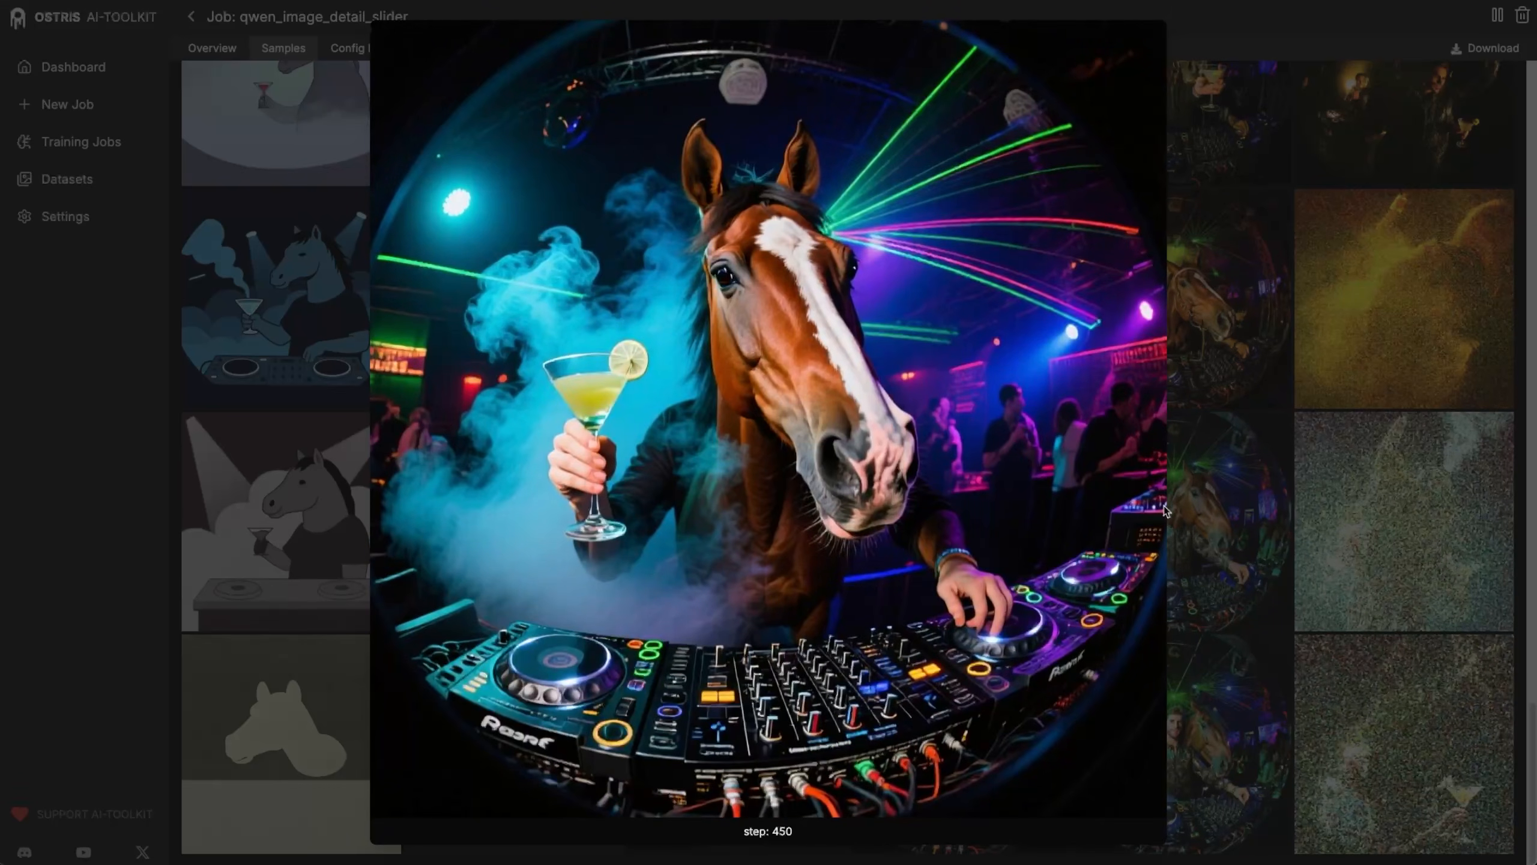
key(Right)
key(Left)
key(Left)
key(Left)
key(Right)
key(Right)
key(Left)
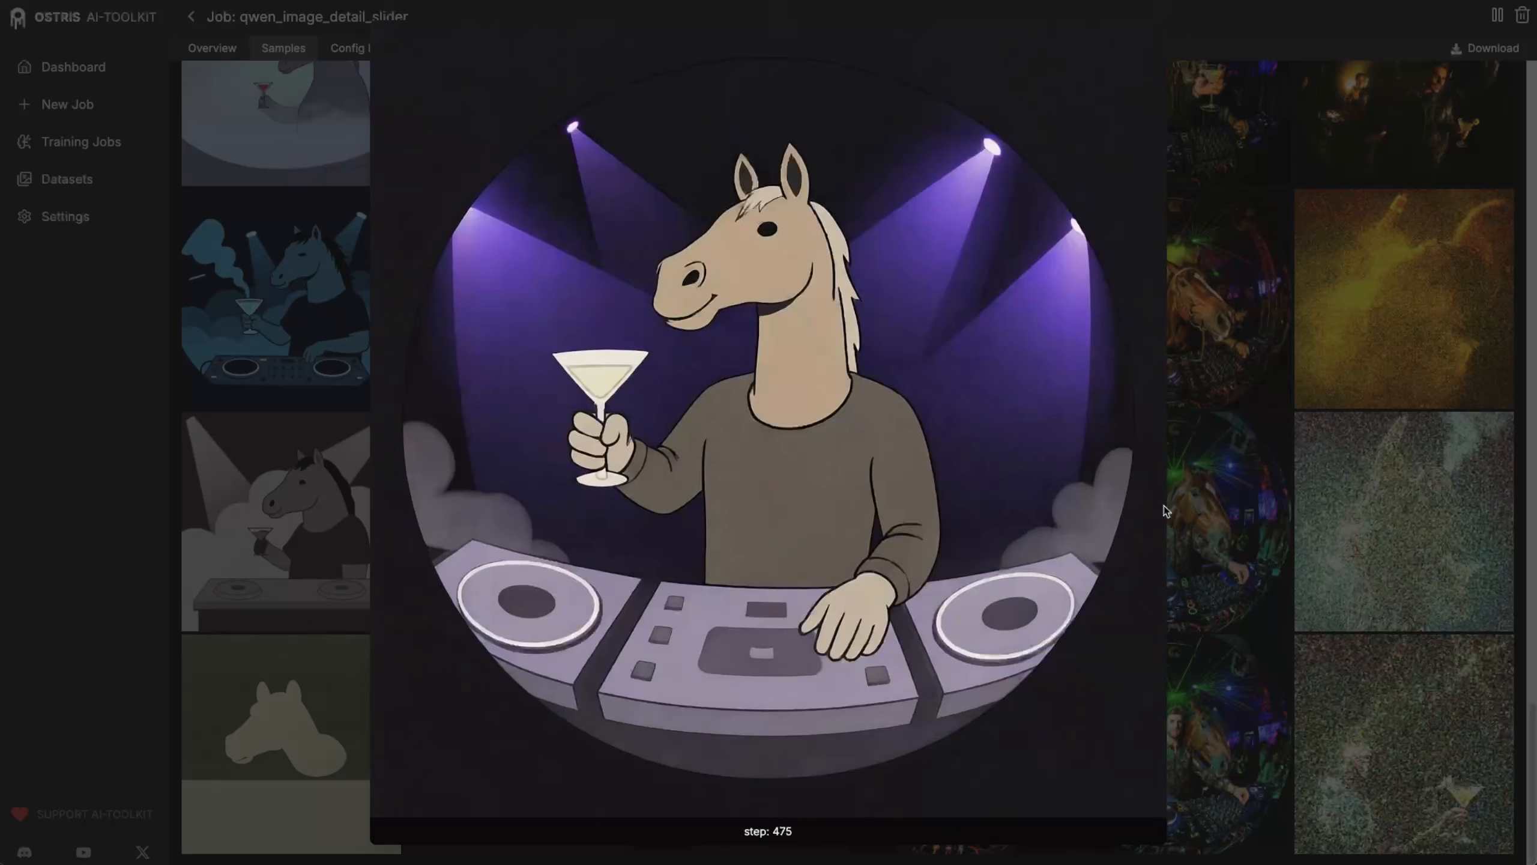
key(Right)
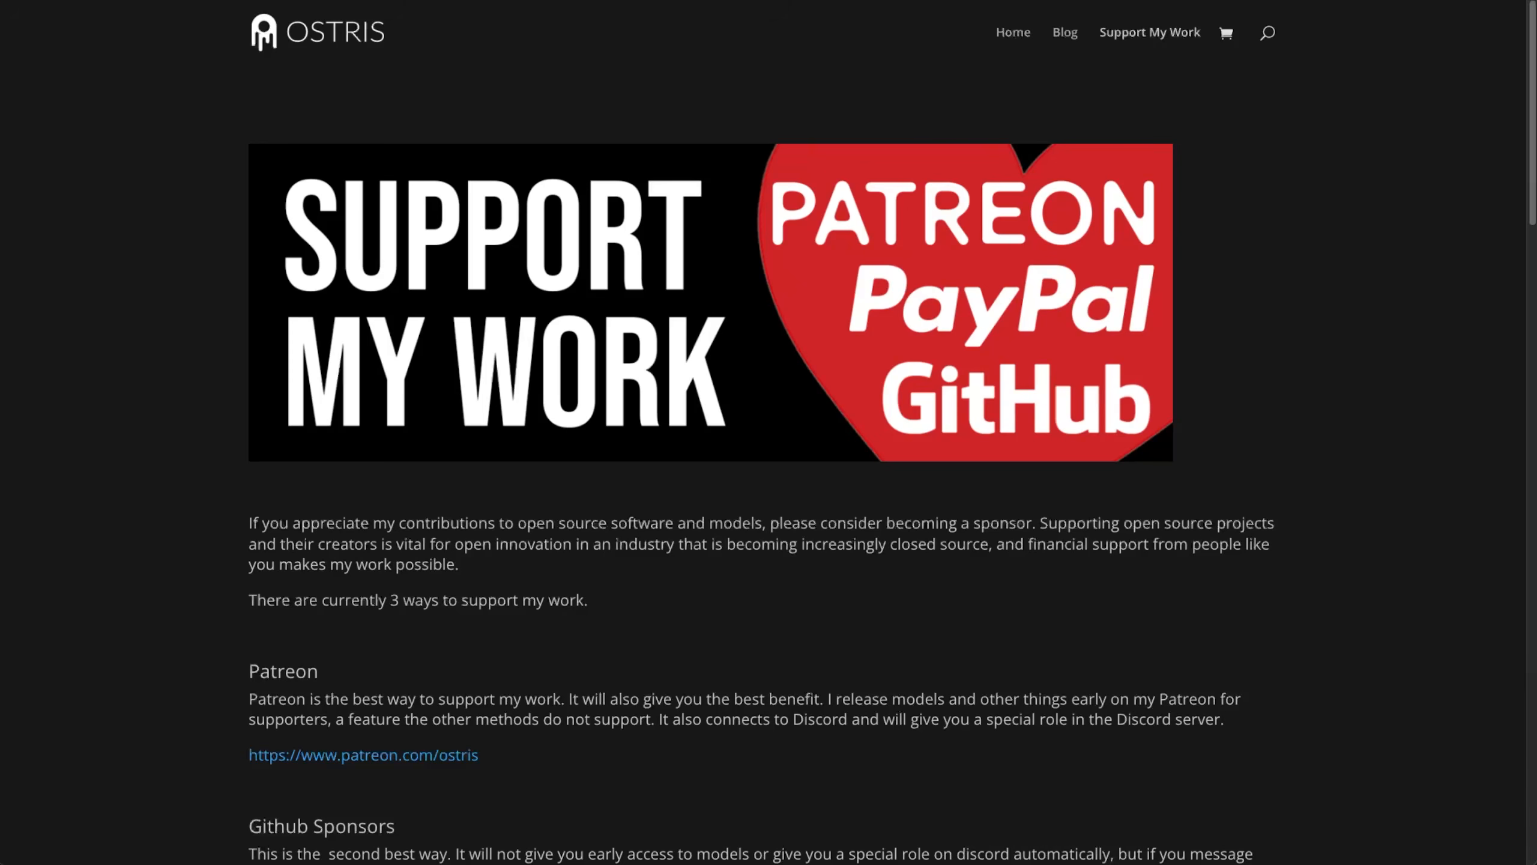
Review the Ostris Support My Work page, covering the Patreon, GitHub Sponsors and PayPal options and the Current Supporters list.
scroll(1216, 636, down, 3)
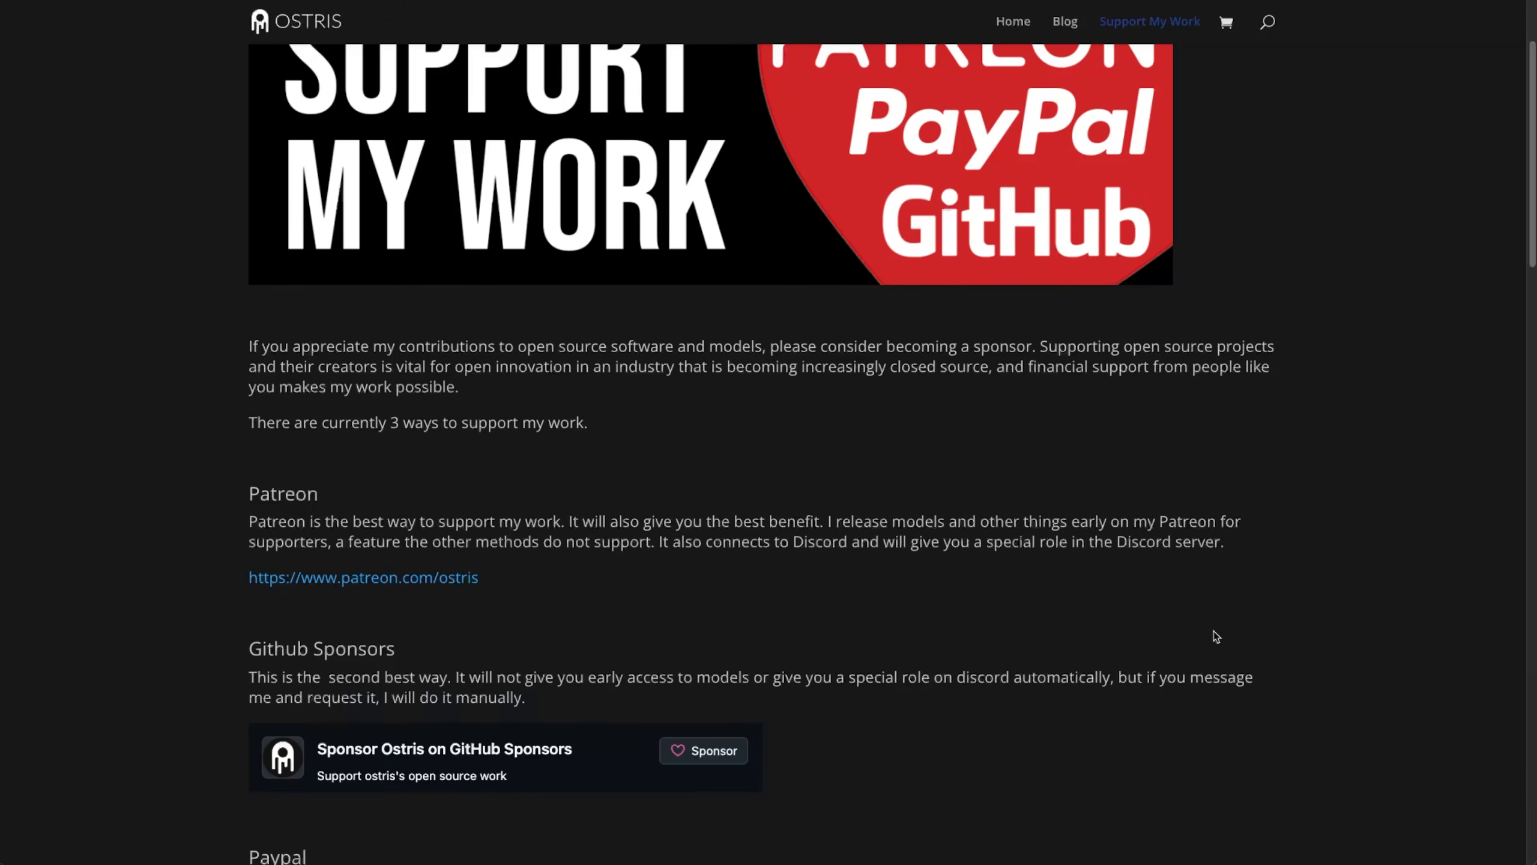
scroll(840, 567, down, 3)
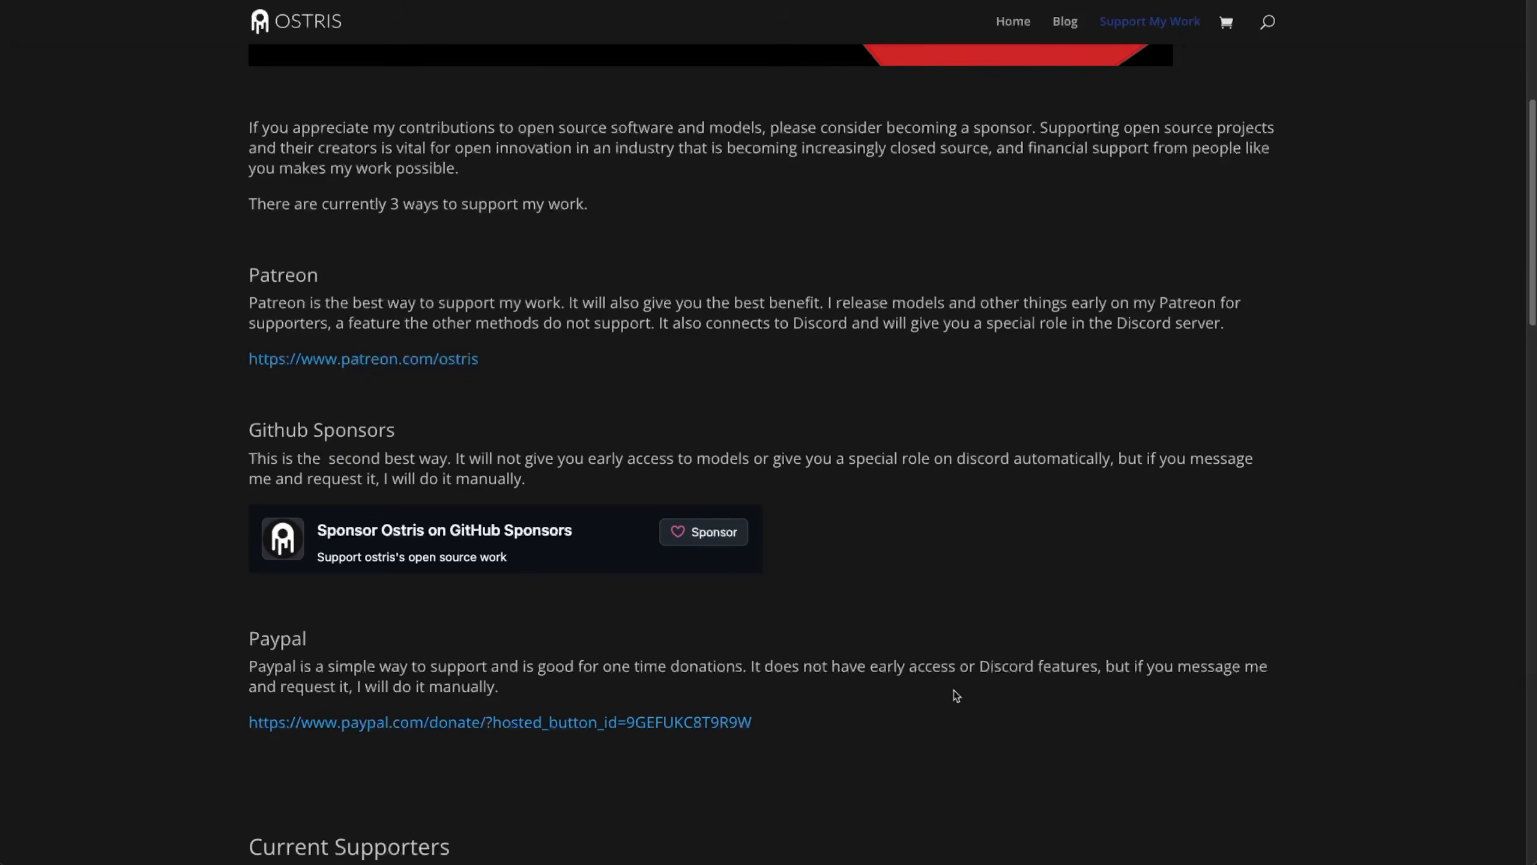
scroll(955, 695, down, 8)
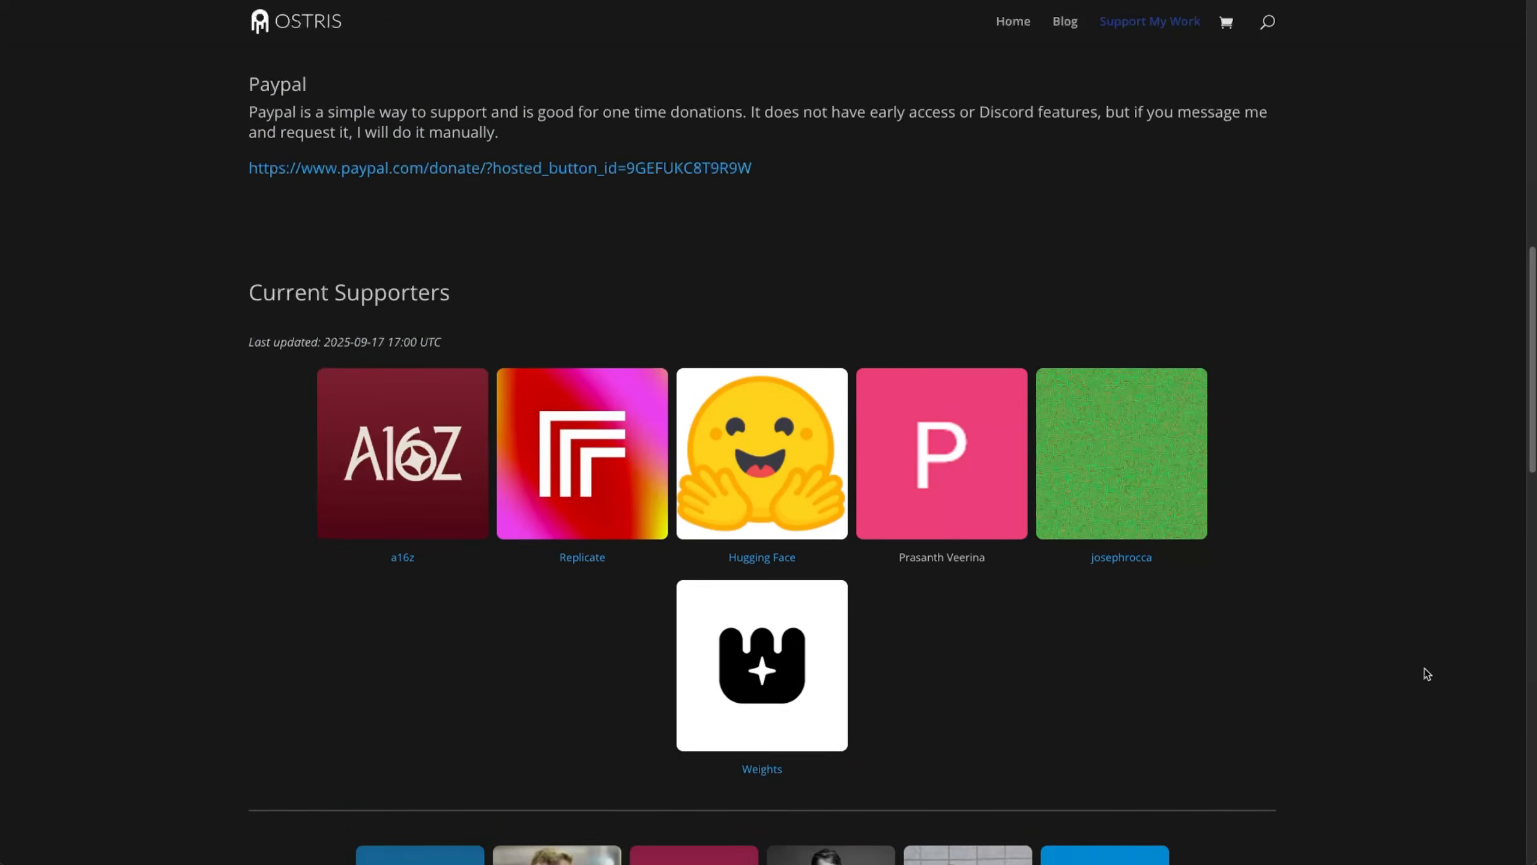
scroll(1427, 673, down, 1)
scroll(1427, 673, down, 1)
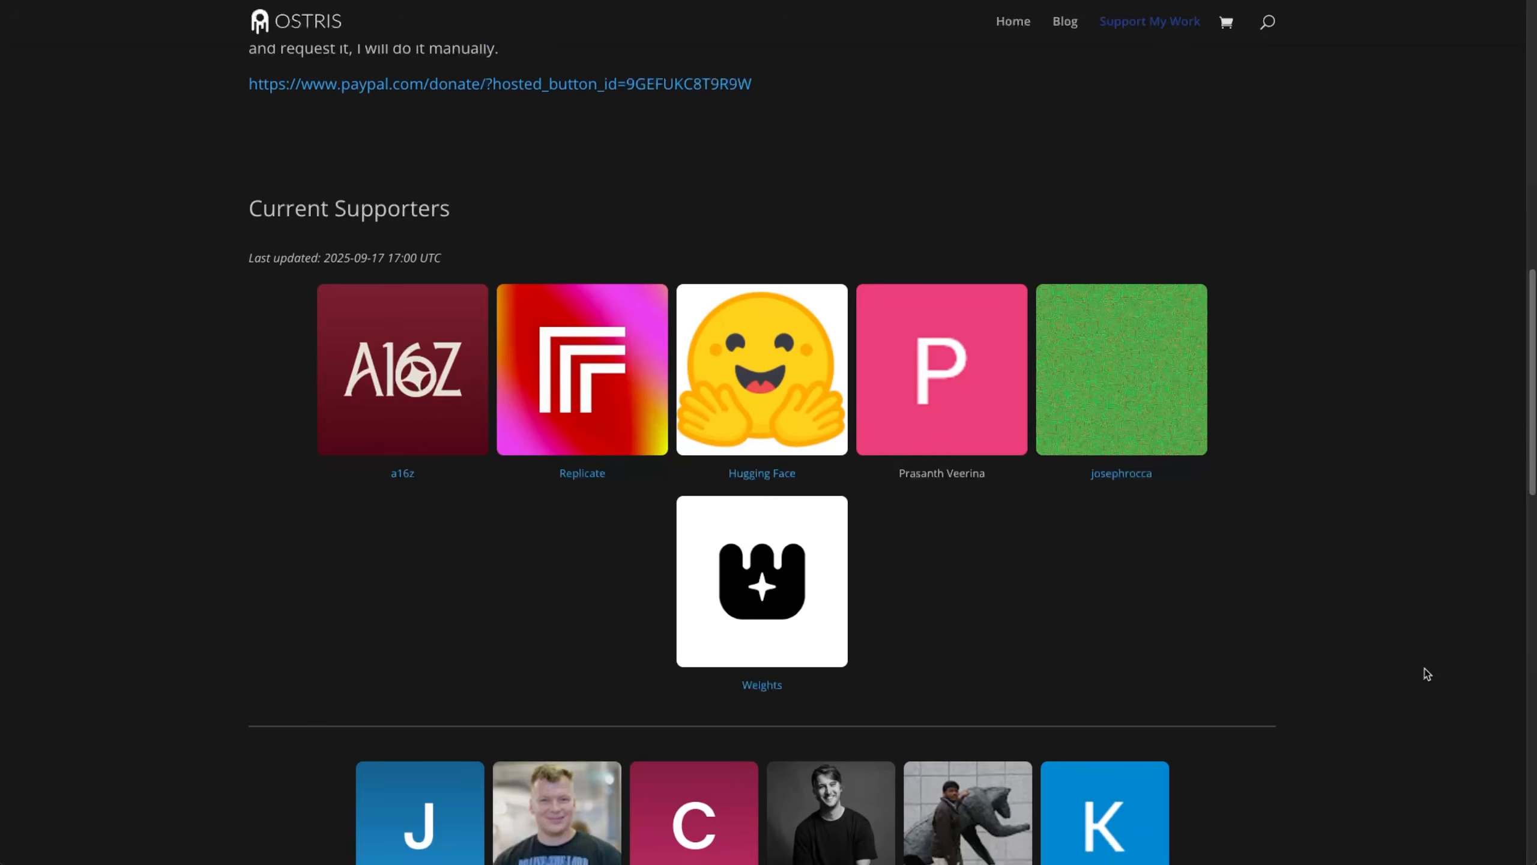
scroll(1428, 673, down, 2)
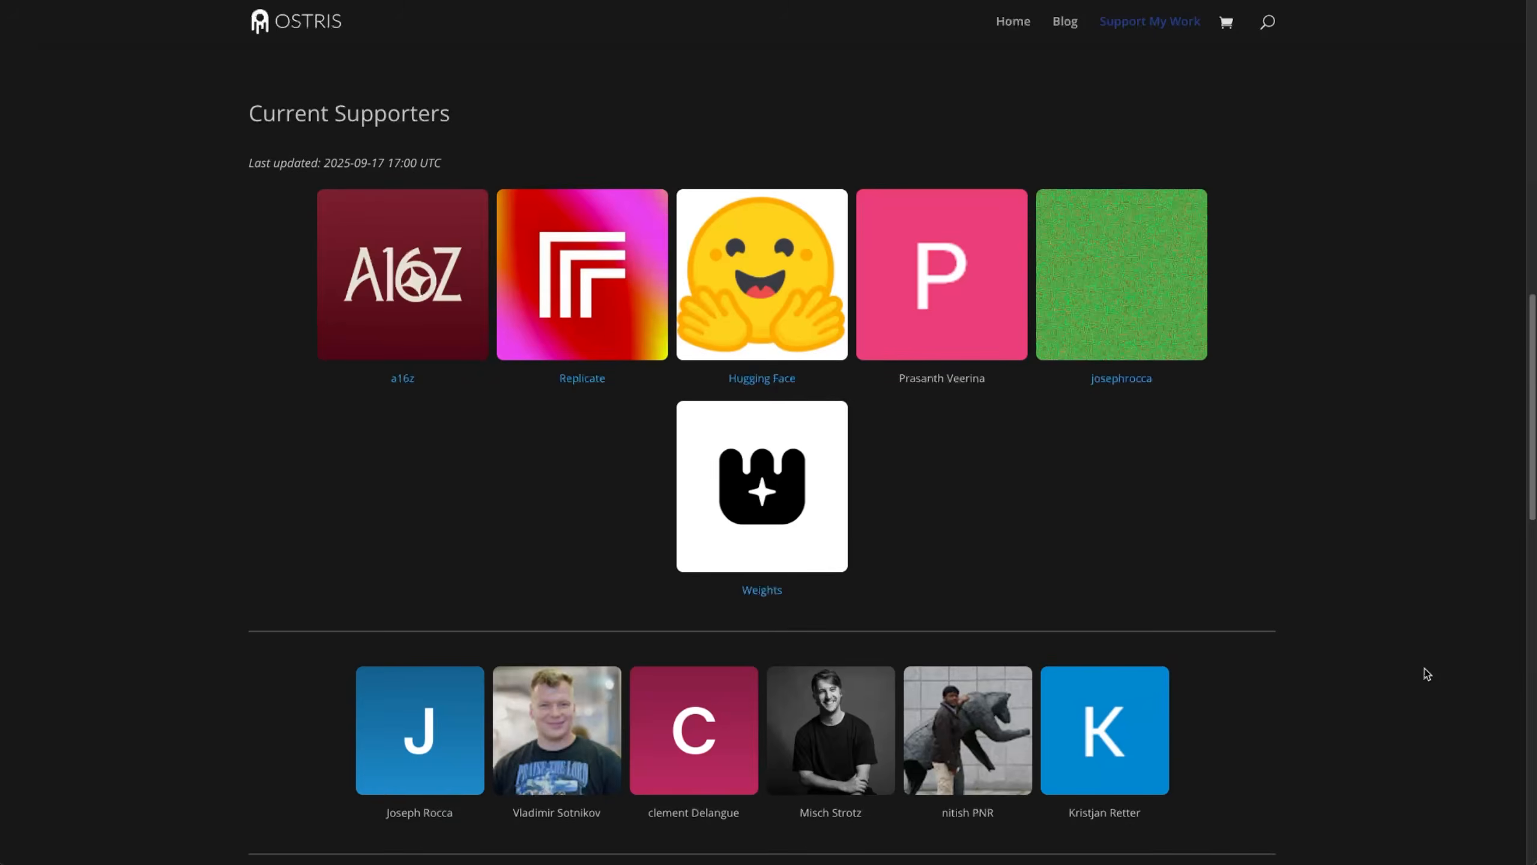
scroll(1427, 673, down, 1)
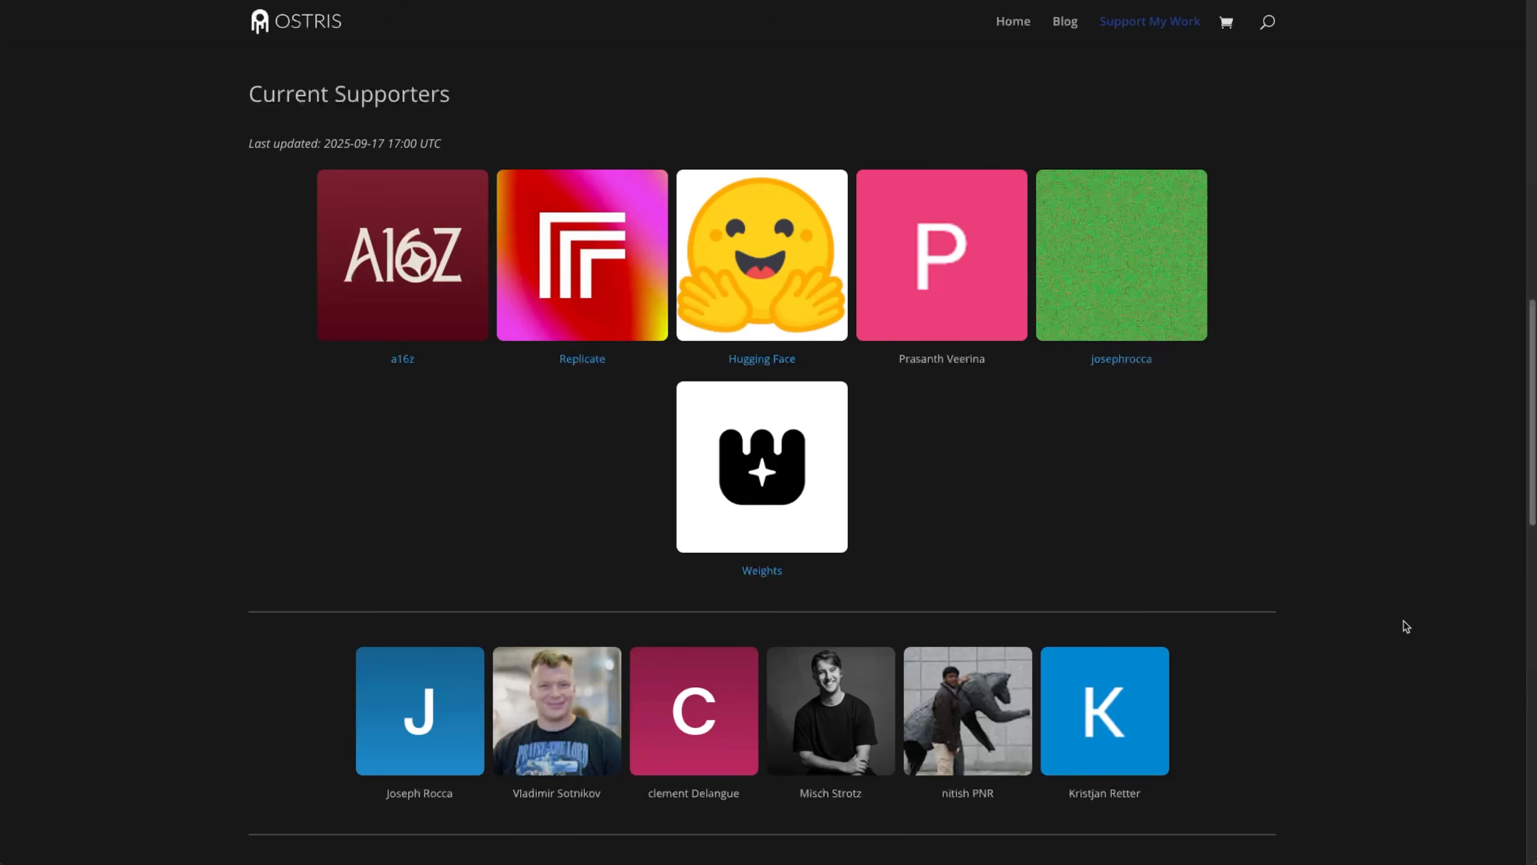
scroll(1350, 607, down, 2)
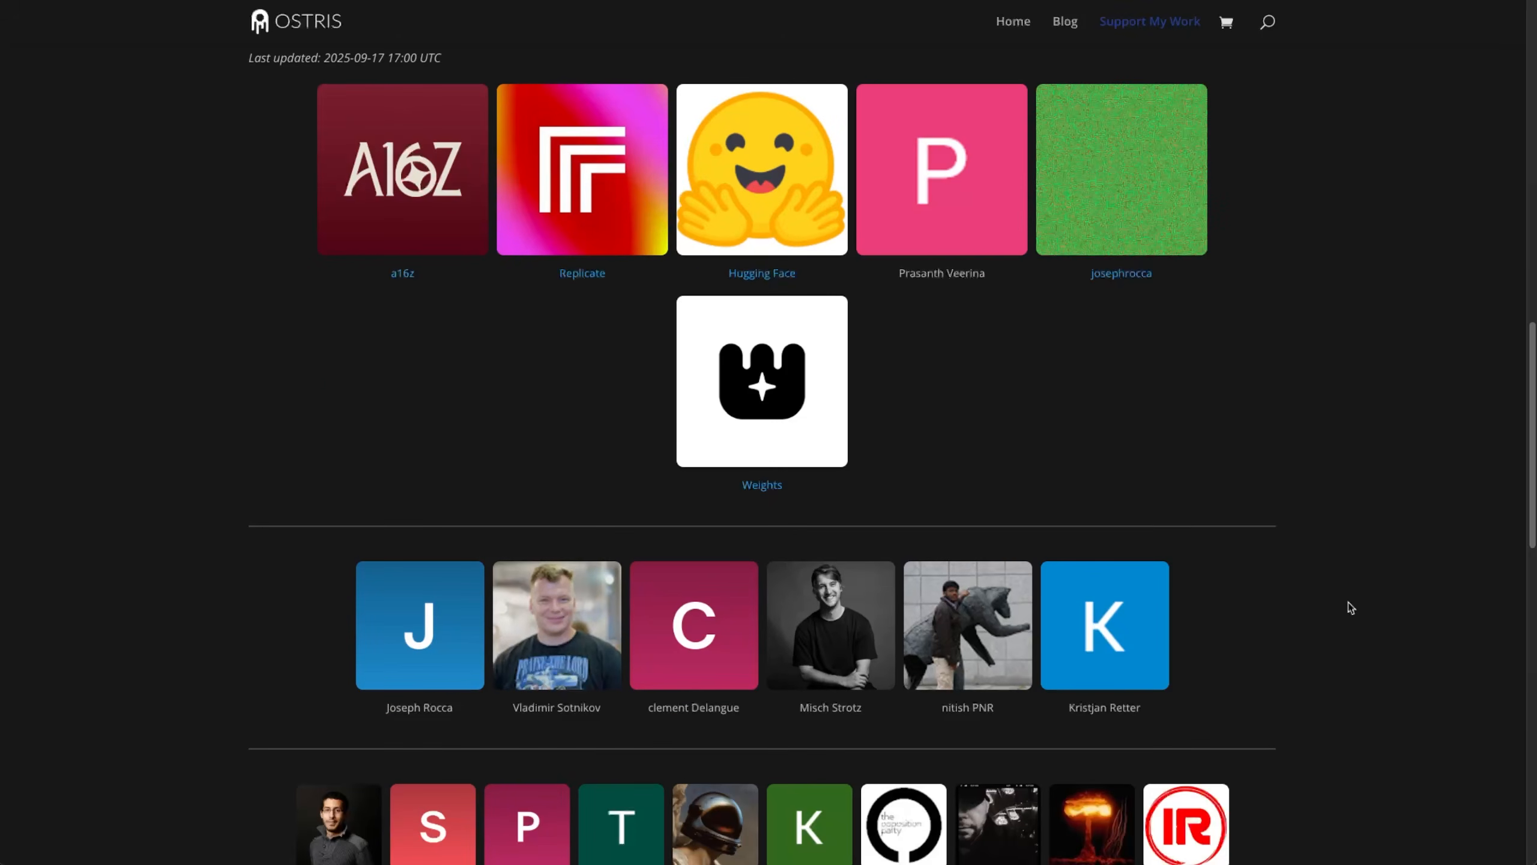
scroll(1351, 607, down, 6)
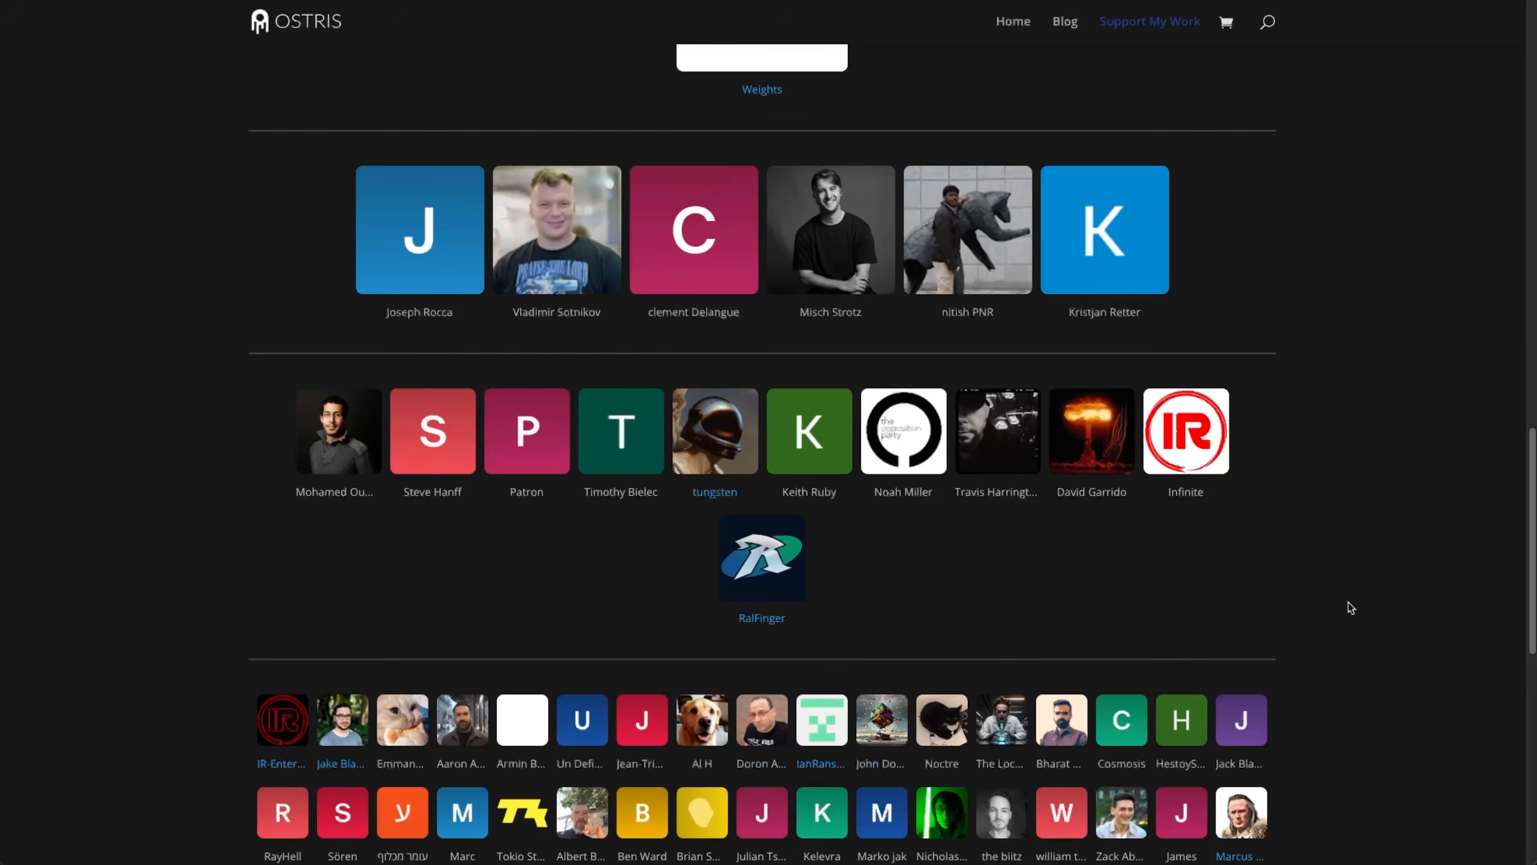
scroll(1351, 607, down, 3)
scroll(1351, 607, down, 4)
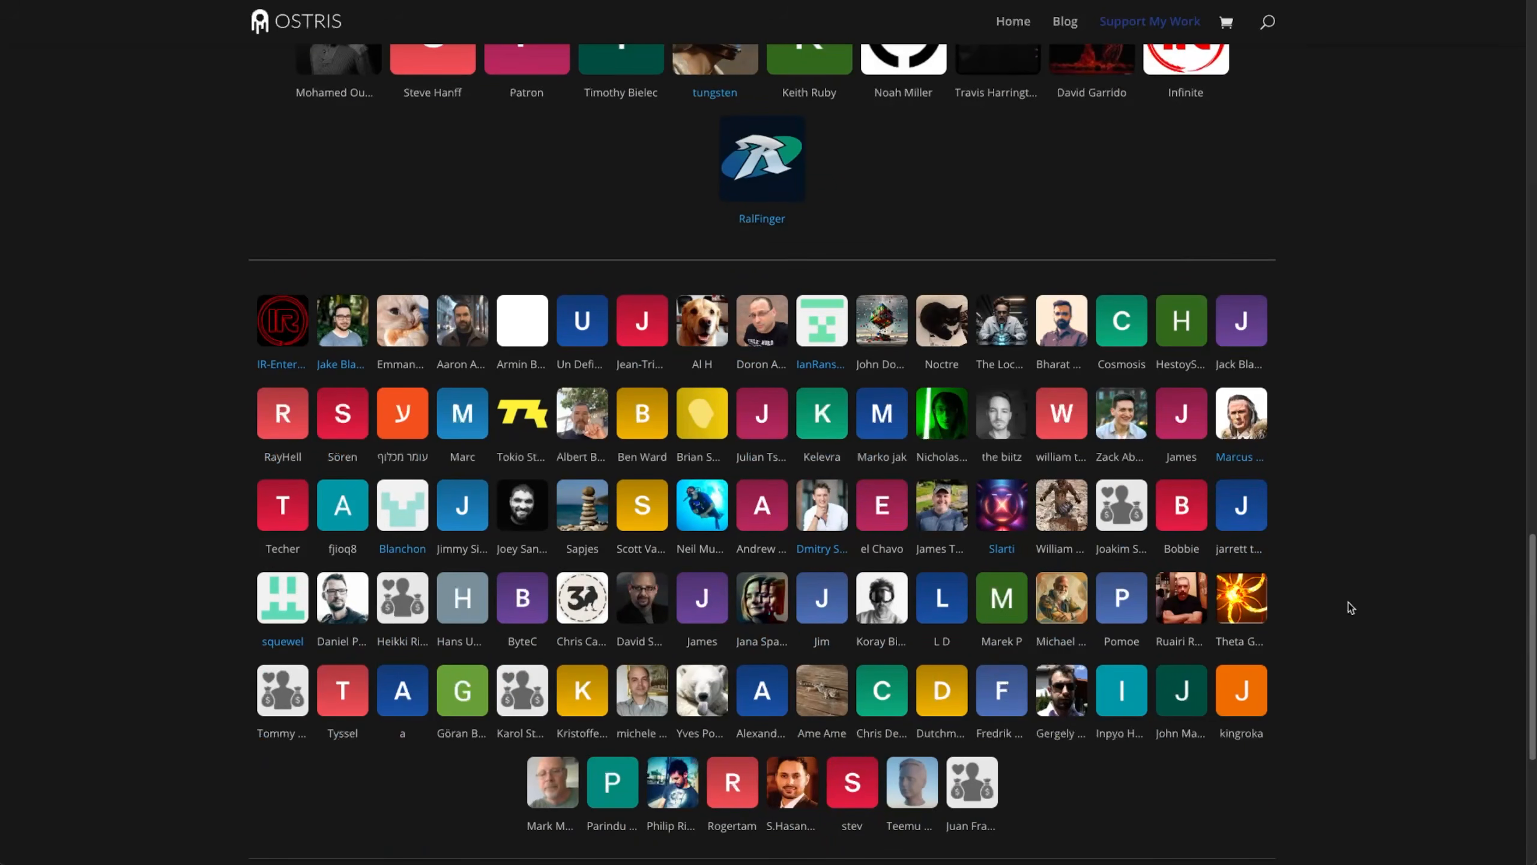
scroll(1351, 607, up, 20)
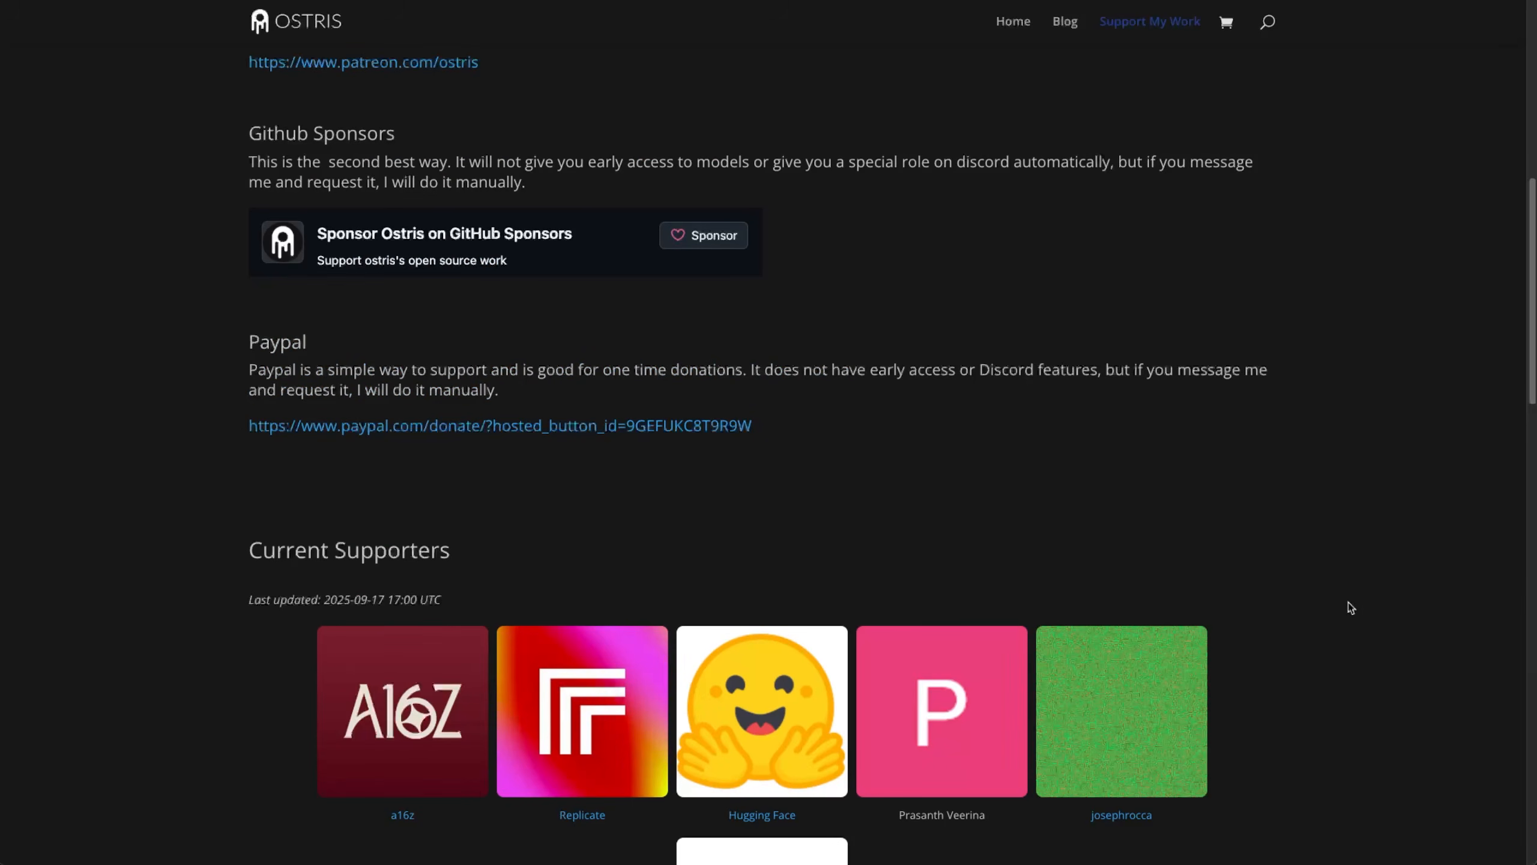